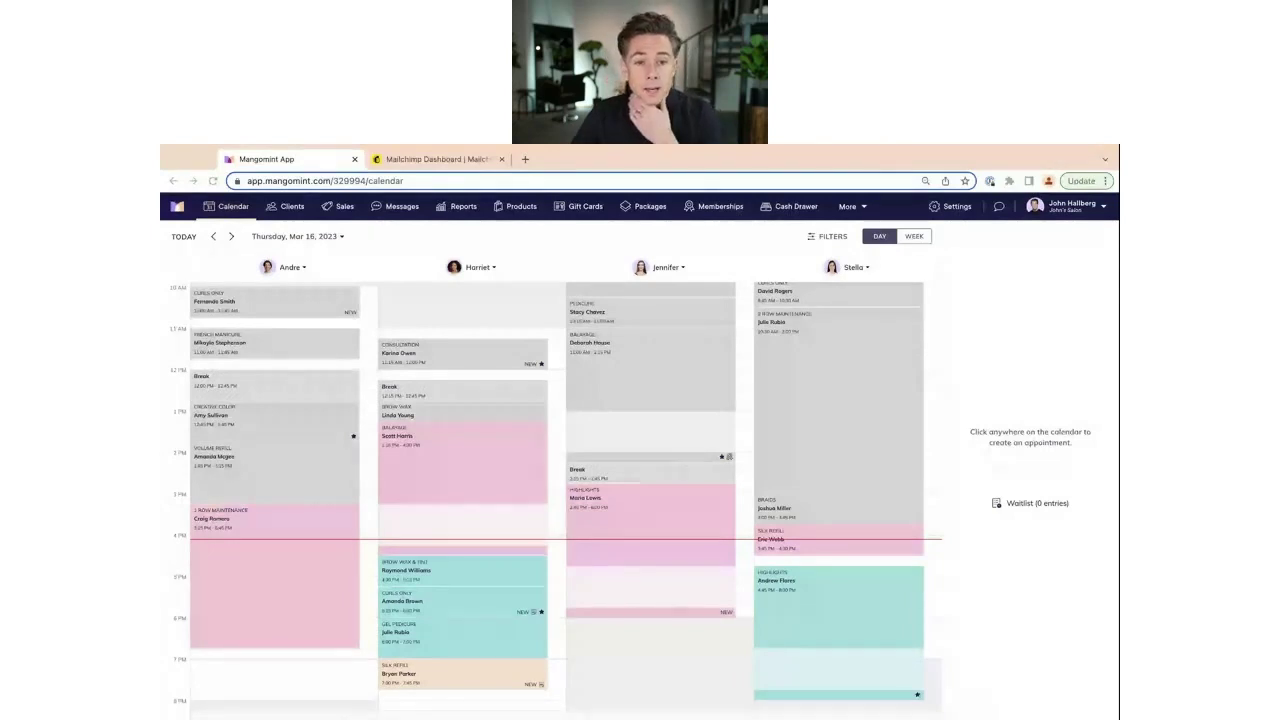
Step: Open the Integrations settings of the salon account
click(609, 147)
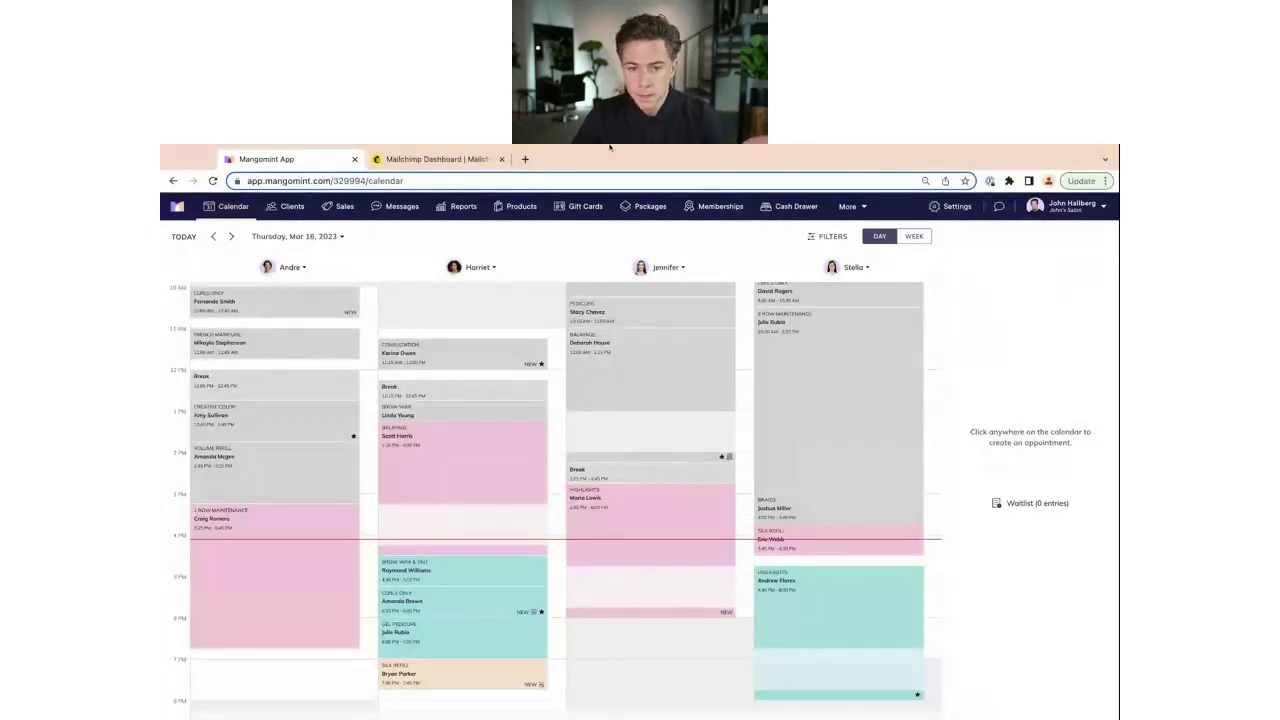
scroll(613, 501, up, 2)
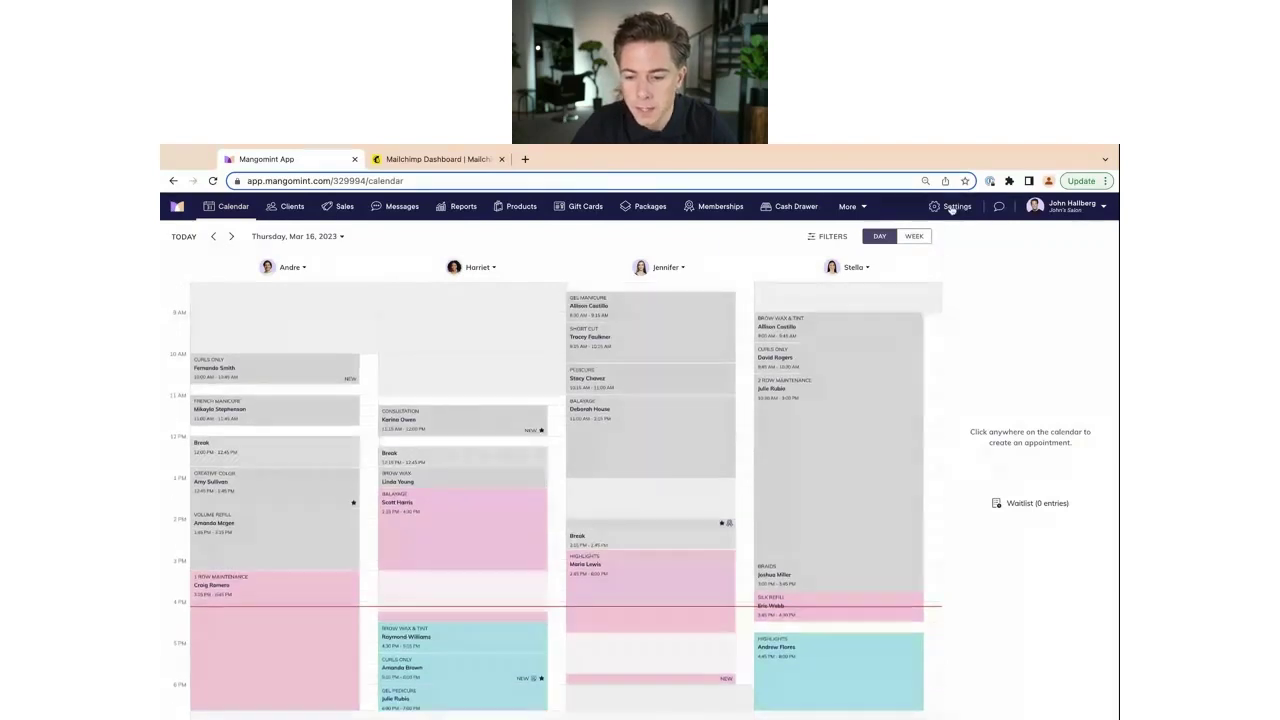
click(952, 207)
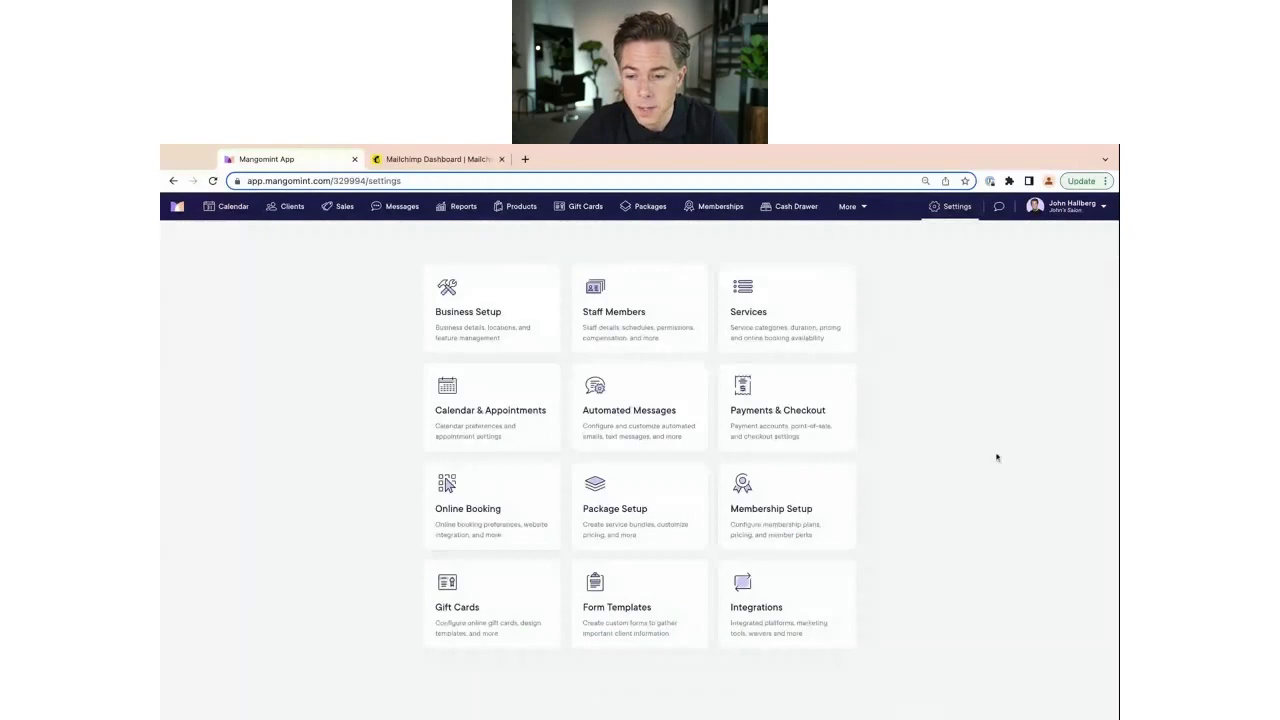
click(803, 612)
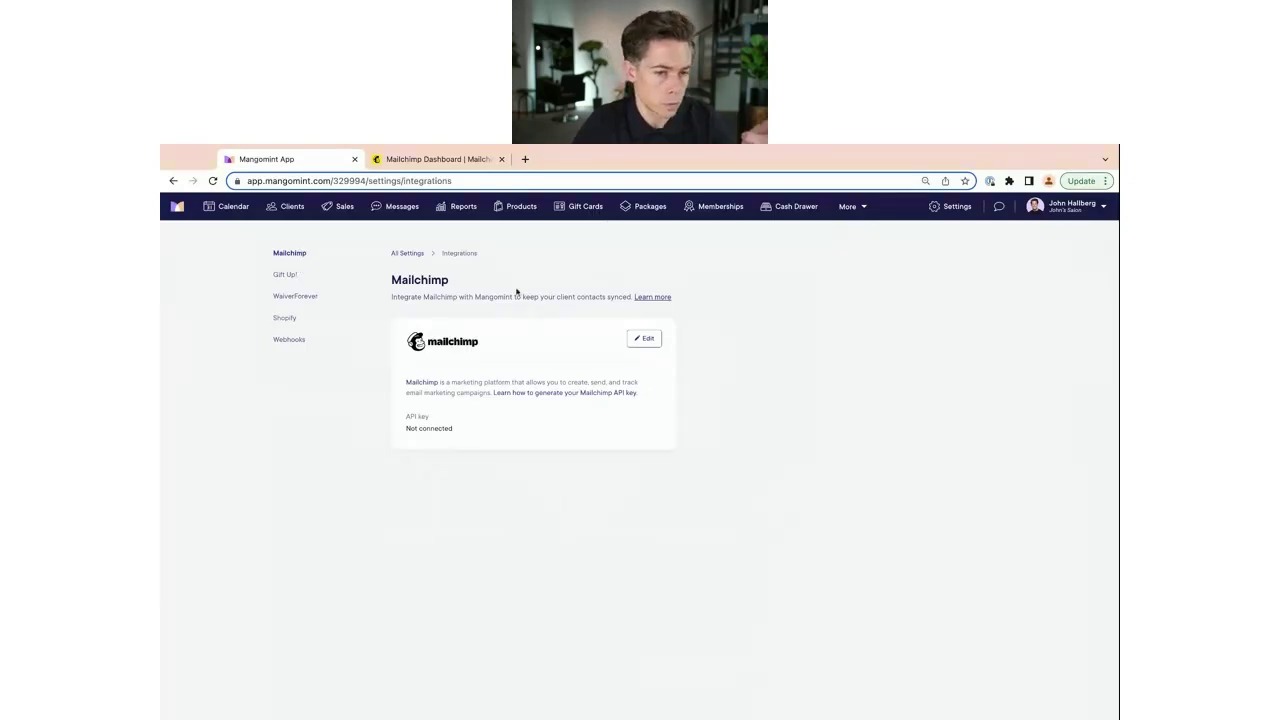
Step: Review the Gift Up!, WaiverForever, Shopify and Webhooks integration pages, and return to the Mailchimp integration
click(284, 276)
click(288, 297)
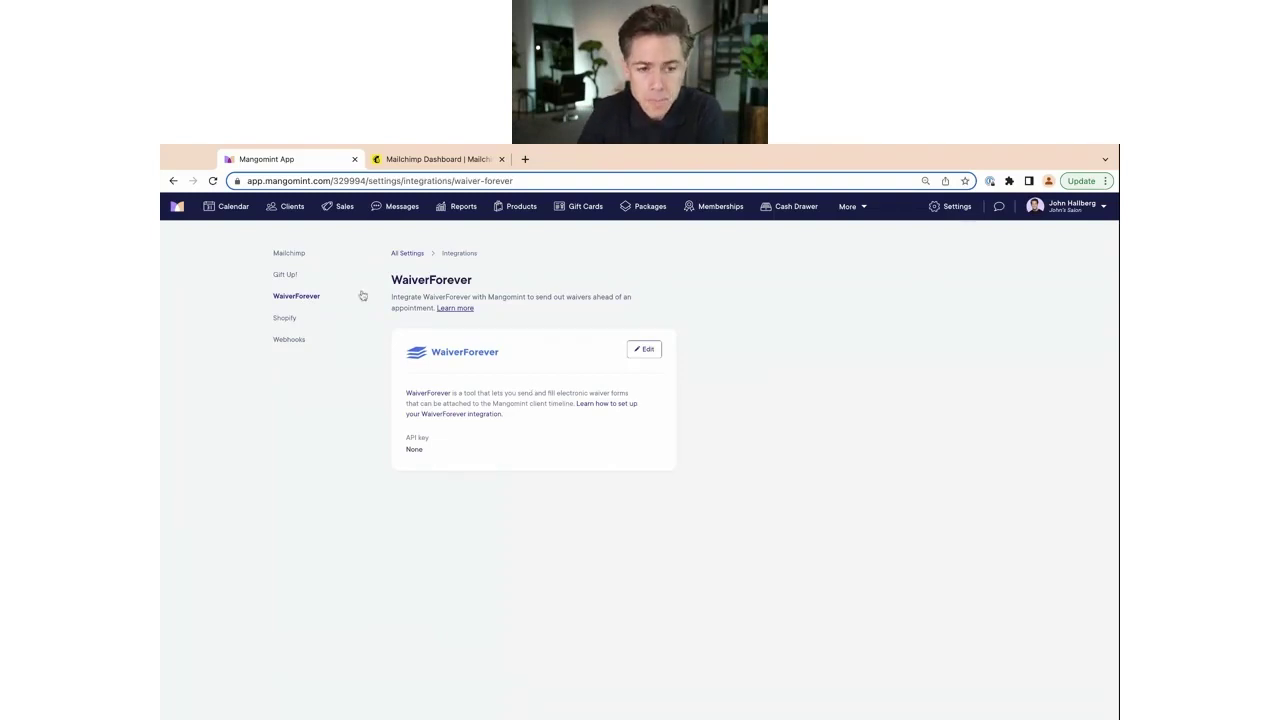
click(286, 319)
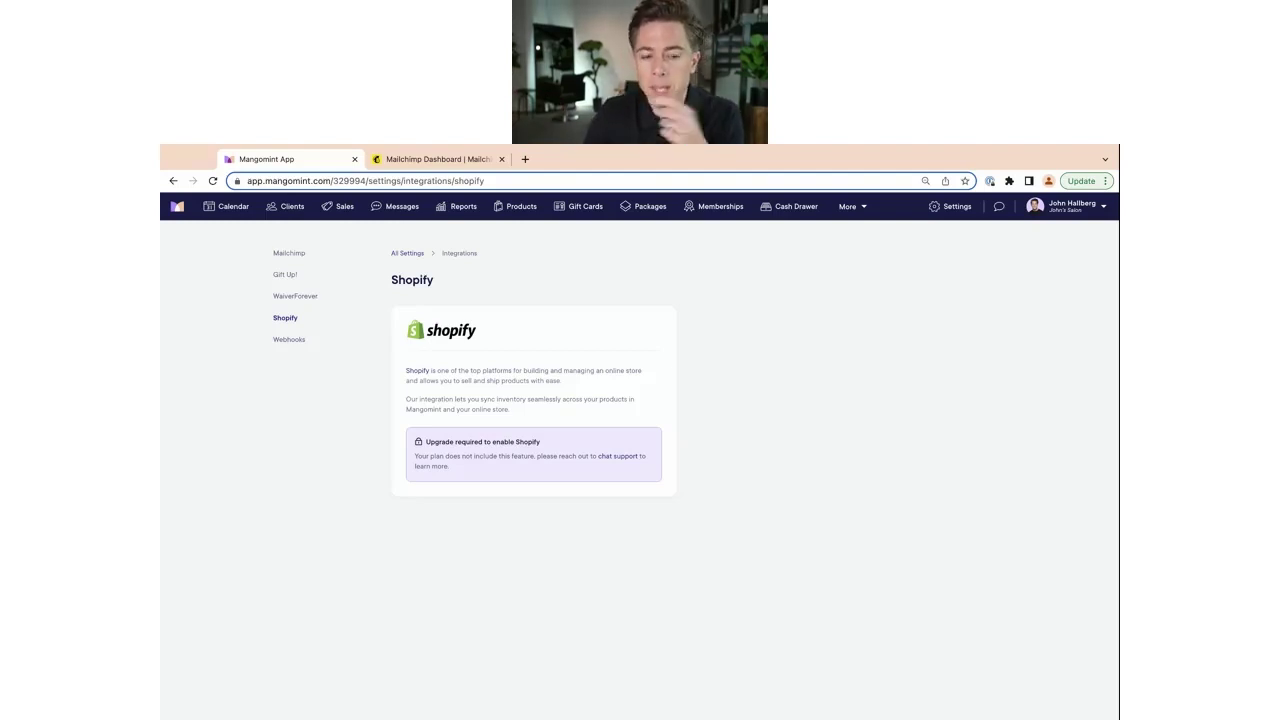
click(290, 340)
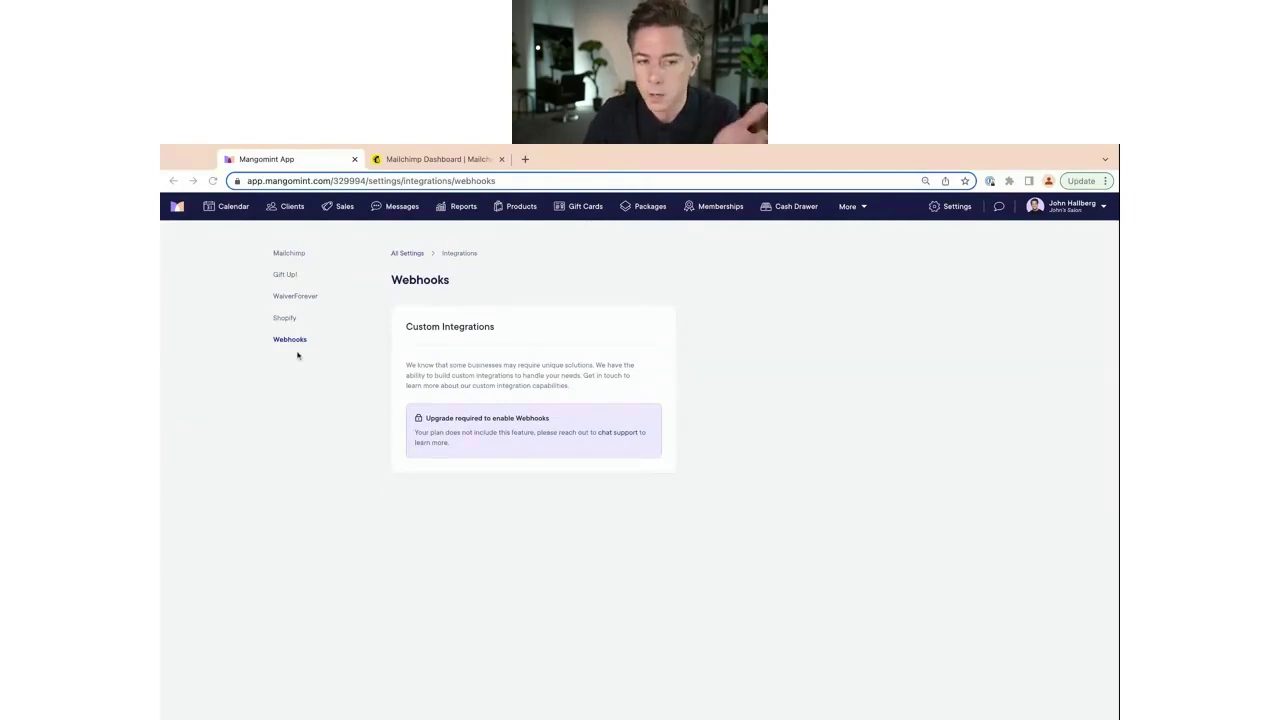
click(300, 256)
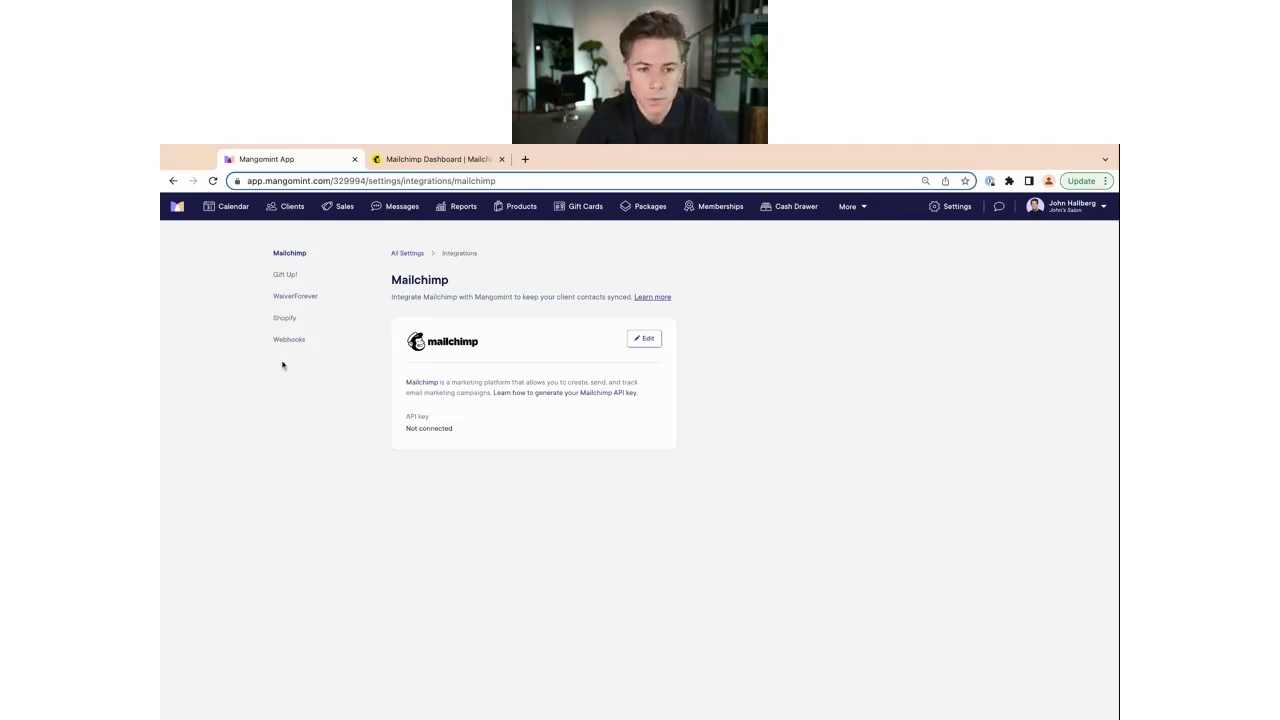
Step: Switch to Mailchimp, go back to its public homepage, and examine the feature overview and the plan comparison
click(440, 159)
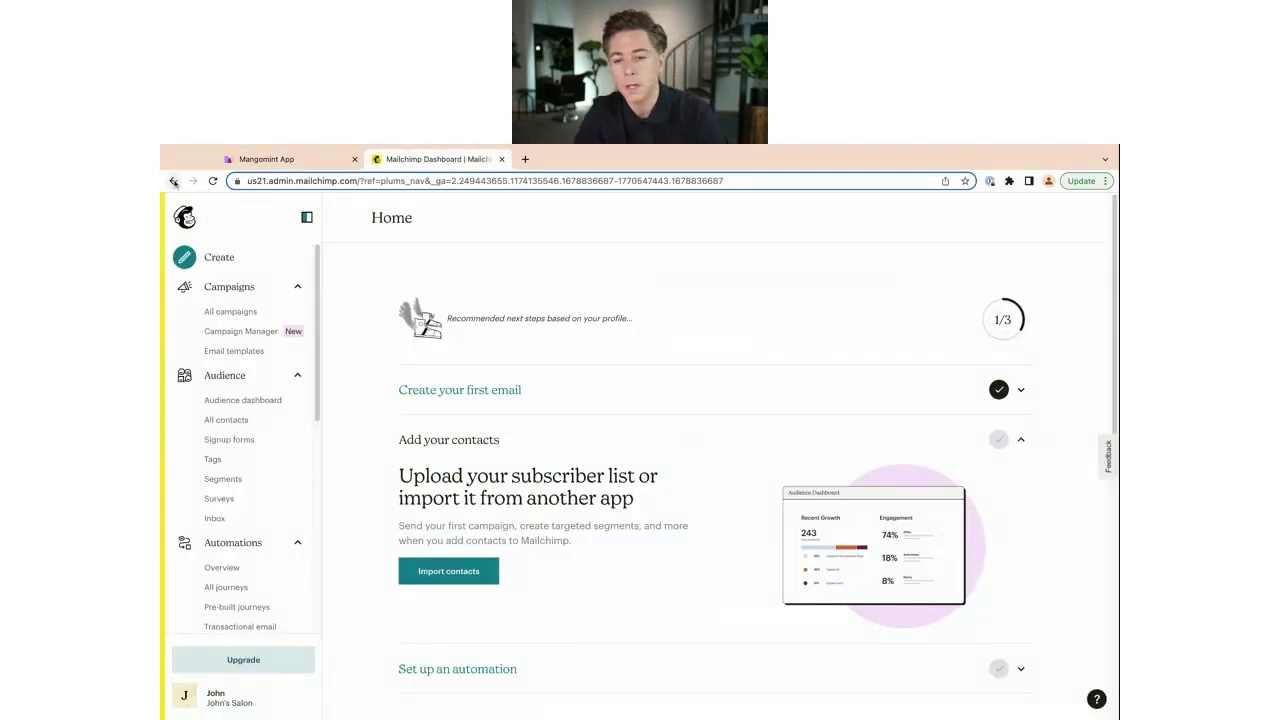
click(173, 181)
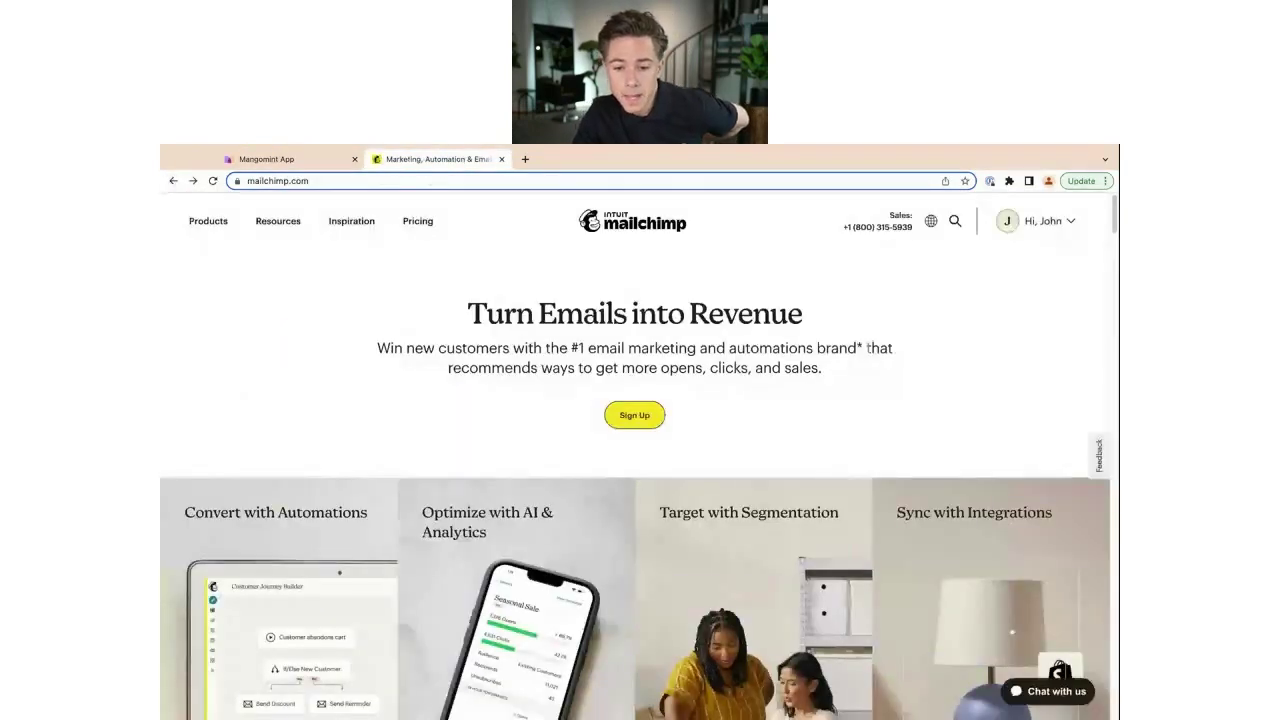
scroll(864, 420, down, 1)
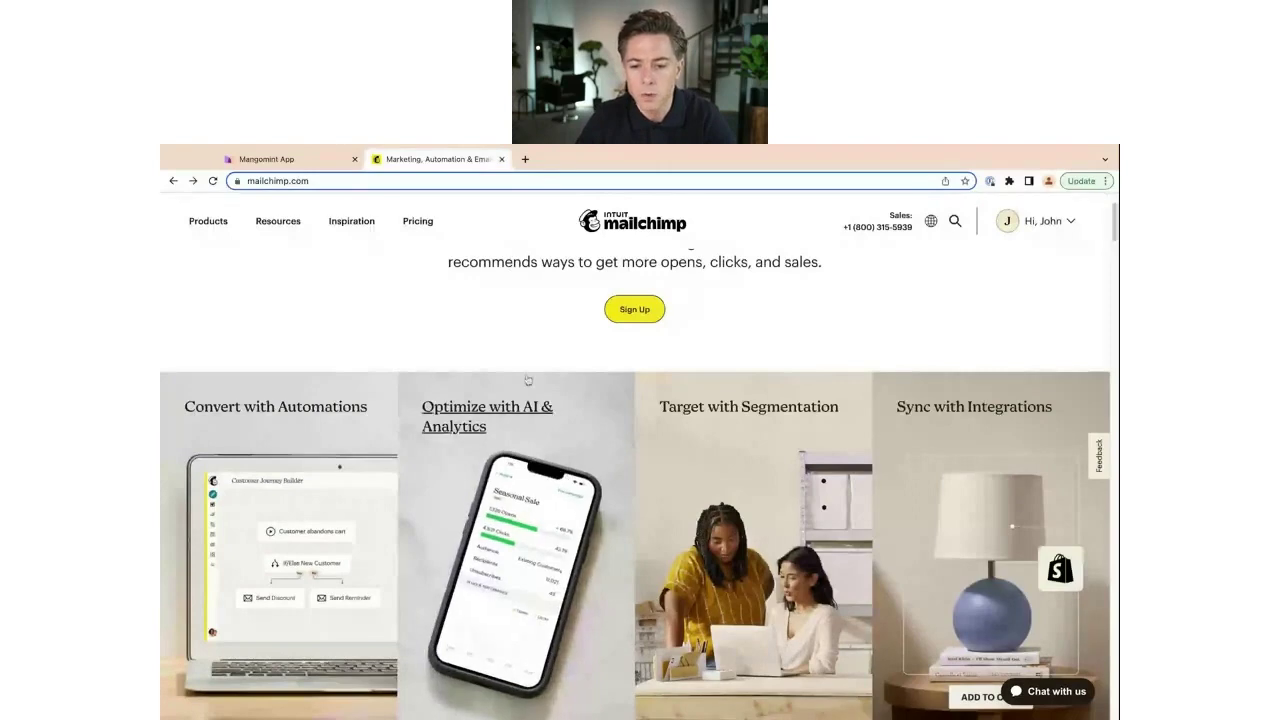
scroll(548, 458, down, 1)
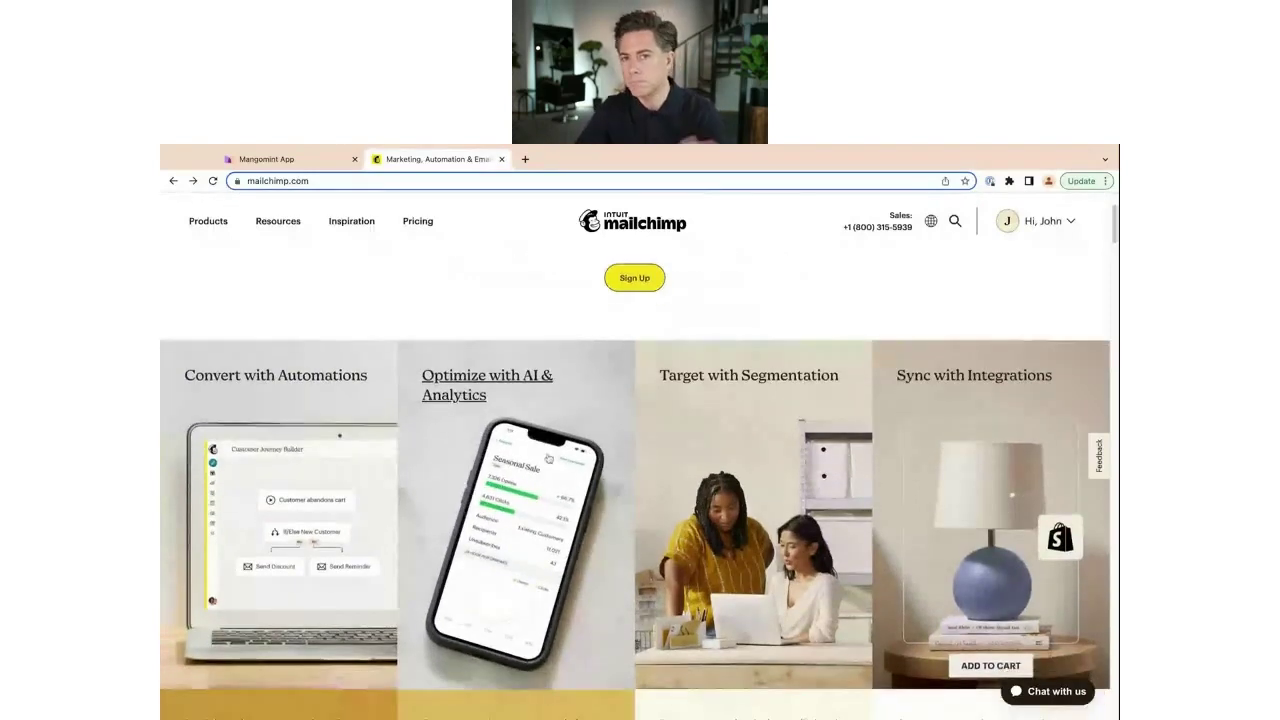
scroll(548, 457, down, 3)
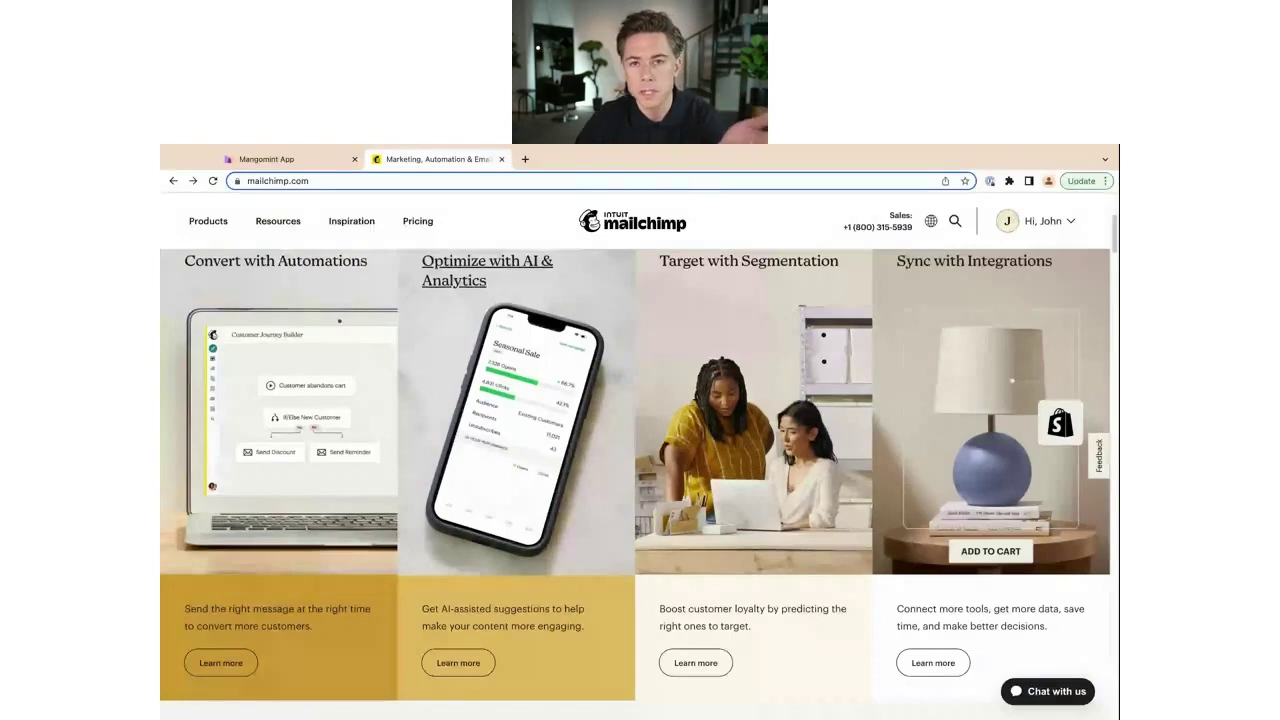
scroll(636, 484, down, 3)
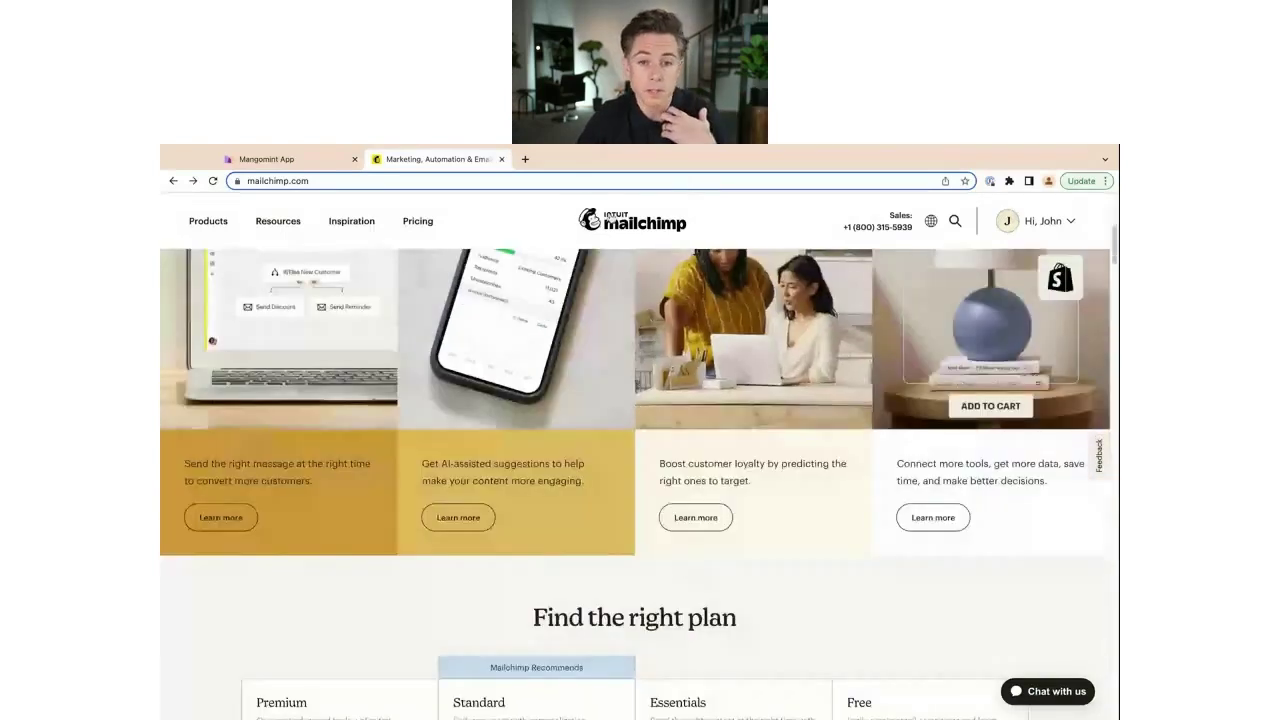
scroll(617, 563, down, 2)
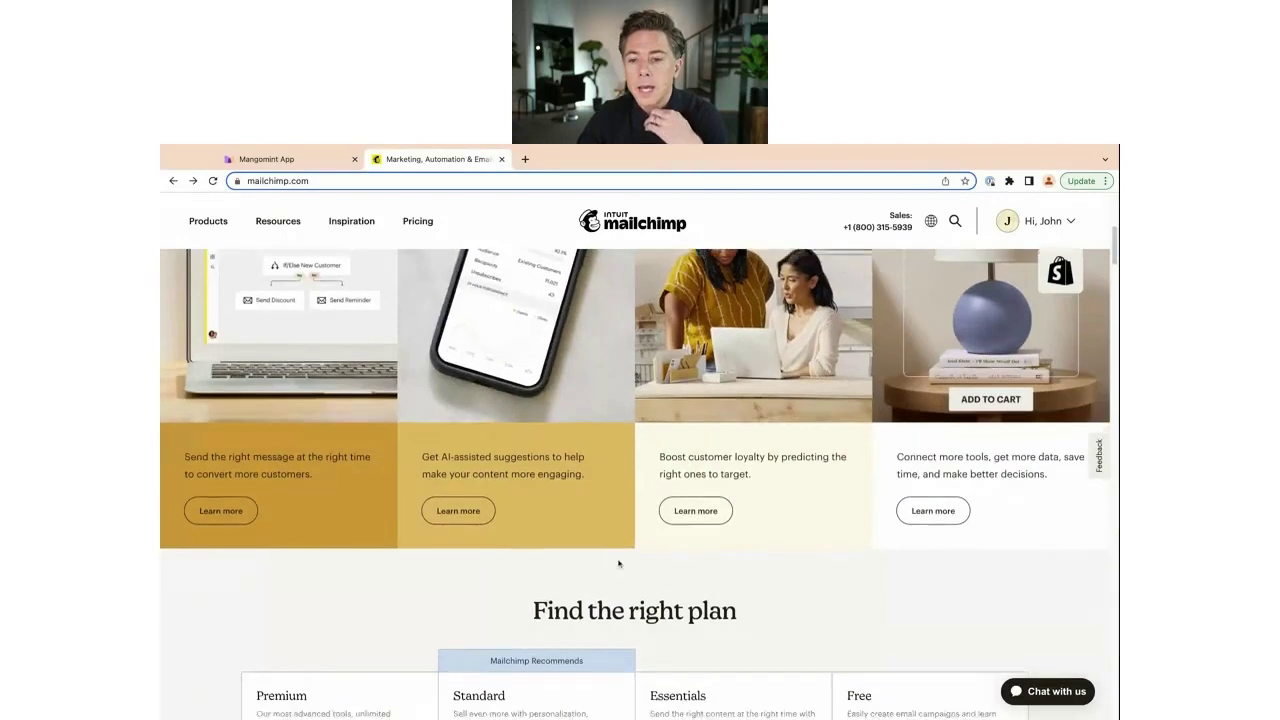
scroll(615, 510, down, 3)
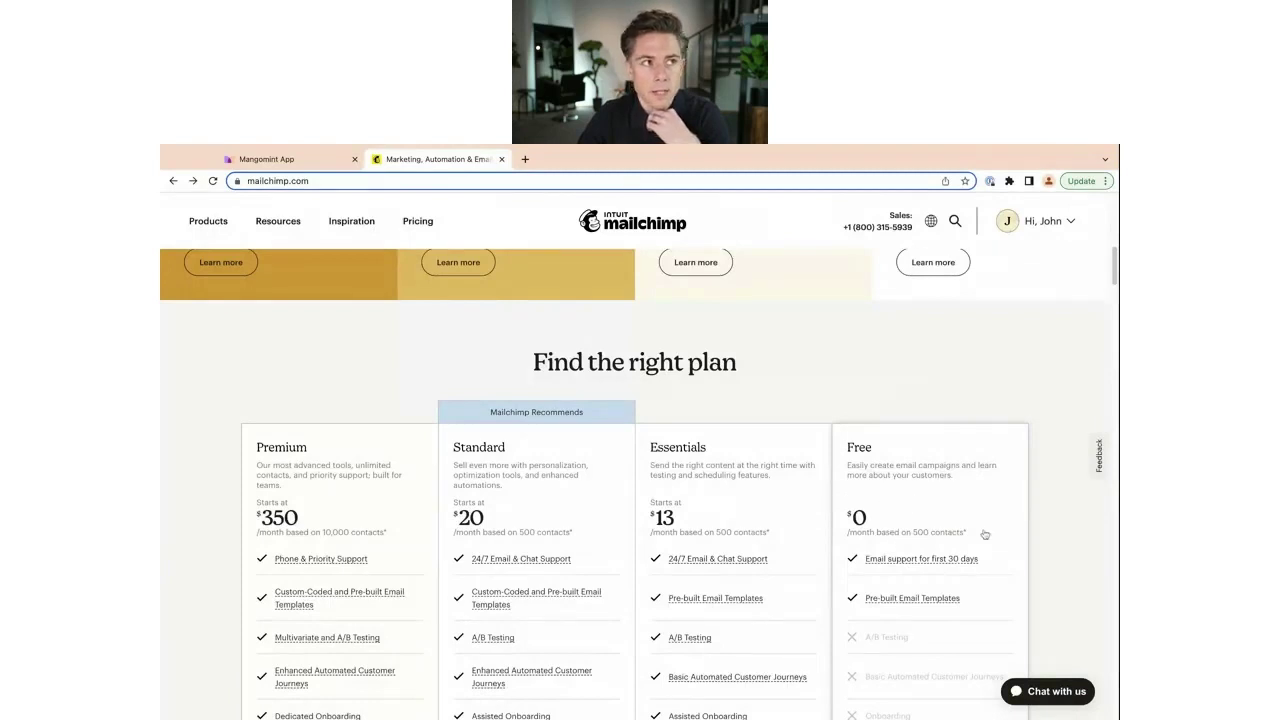
scroll(820, 592, down, 1)
scroll(820, 592, down, 1)
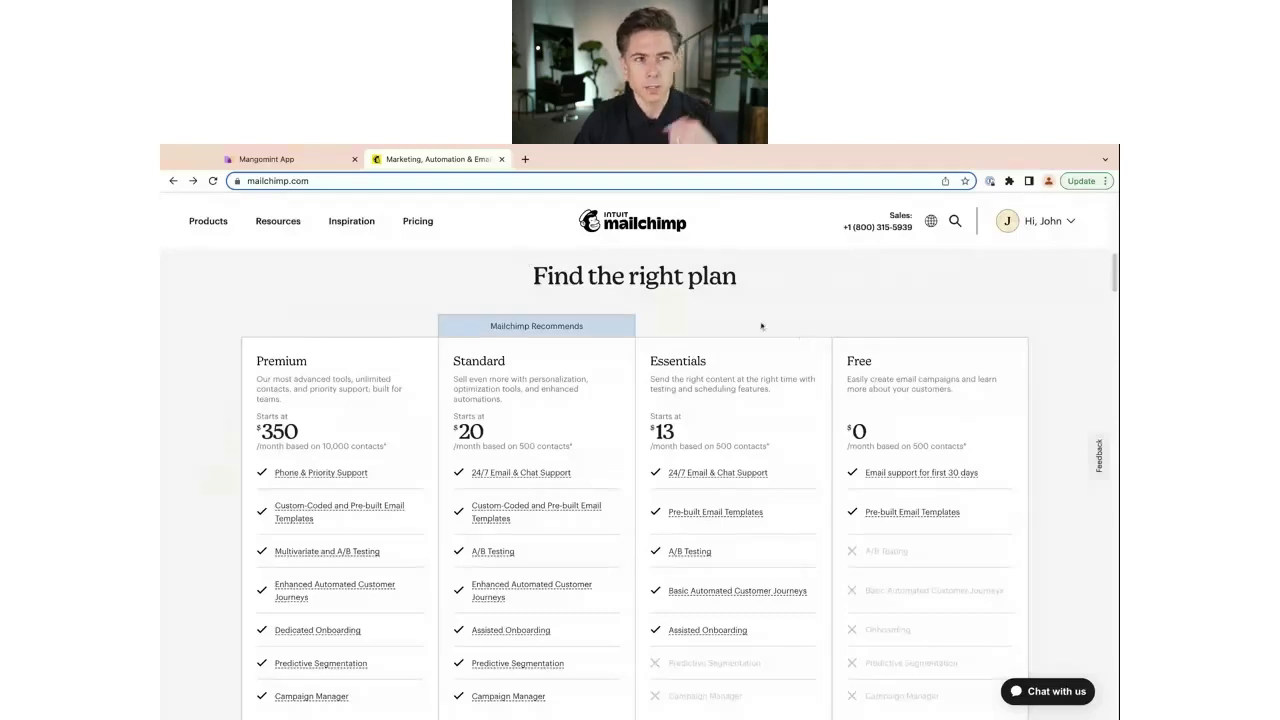
scroll(745, 360, up, 2)
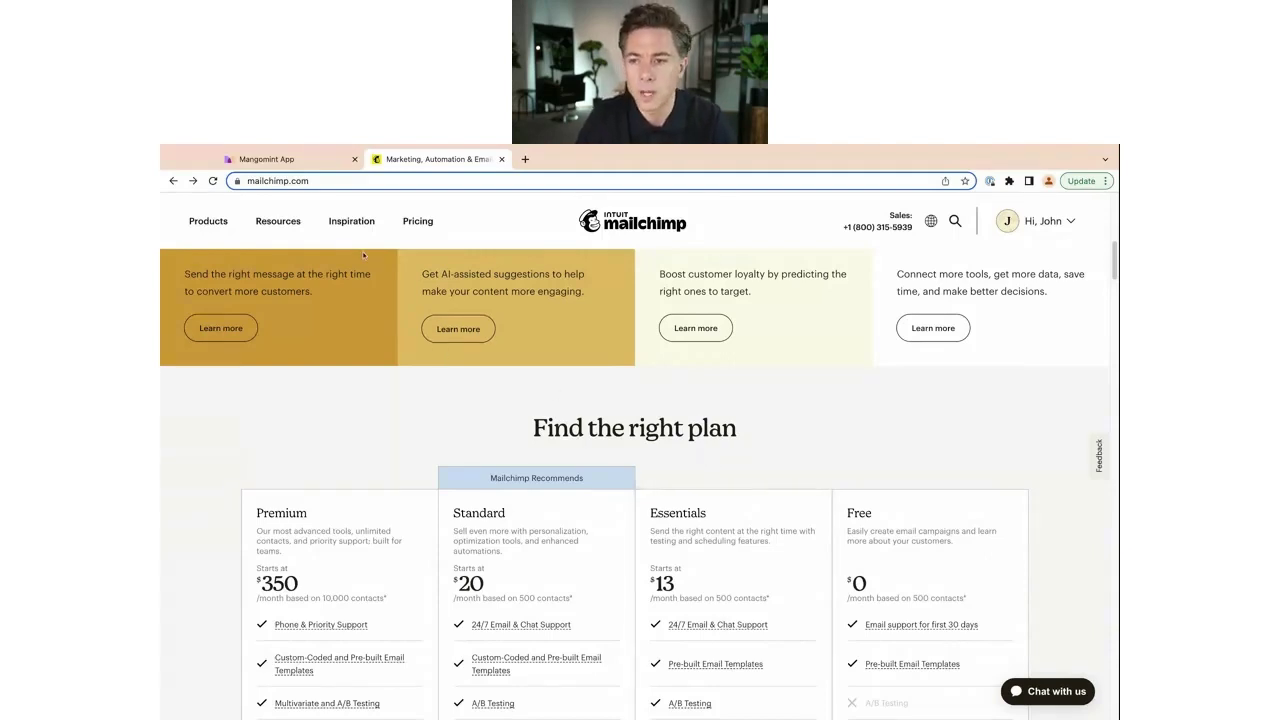
Step: Switch back to Mangomint and review the automated messages configured for booked appointments
key(ctrl+shift+Tab)
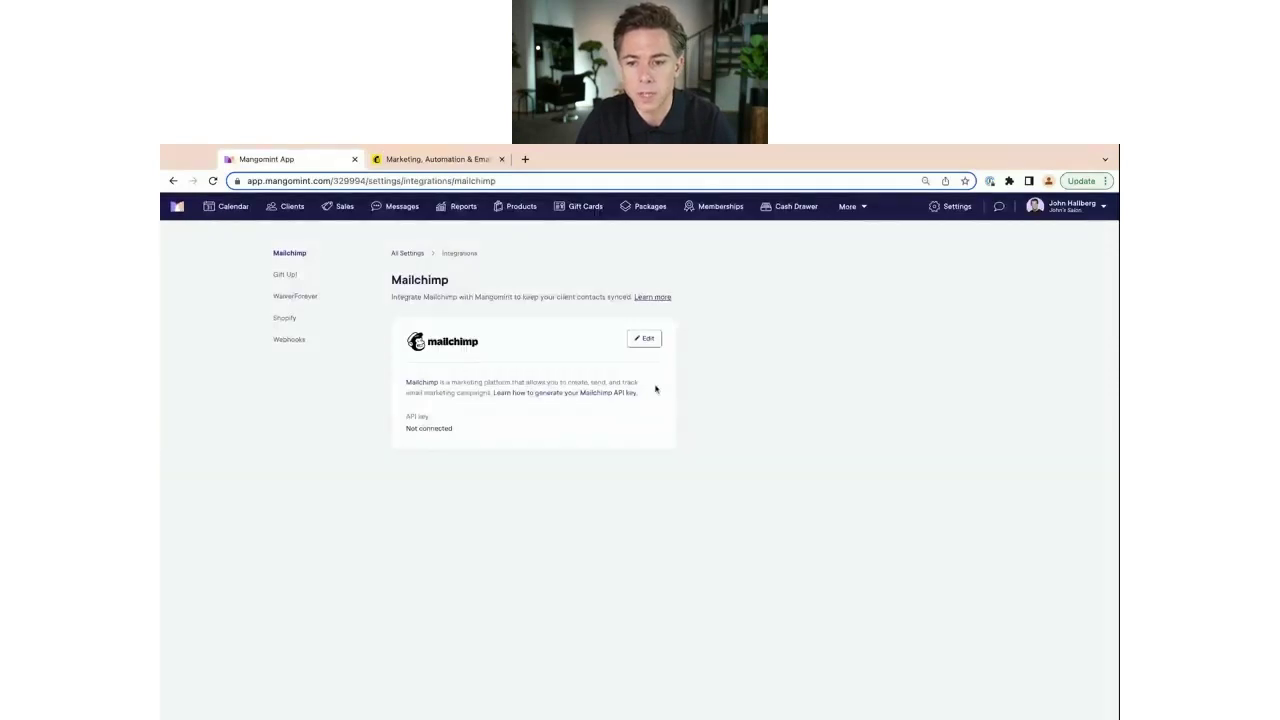
click(940, 207)
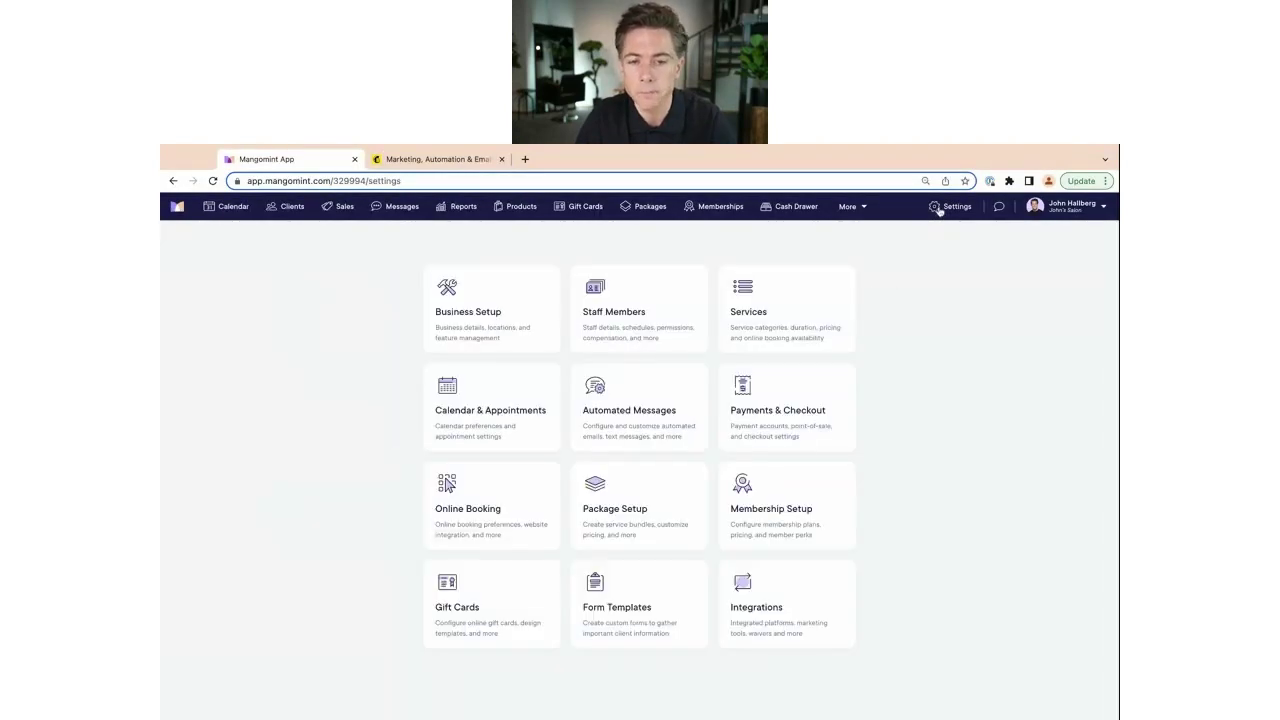
click(624, 398)
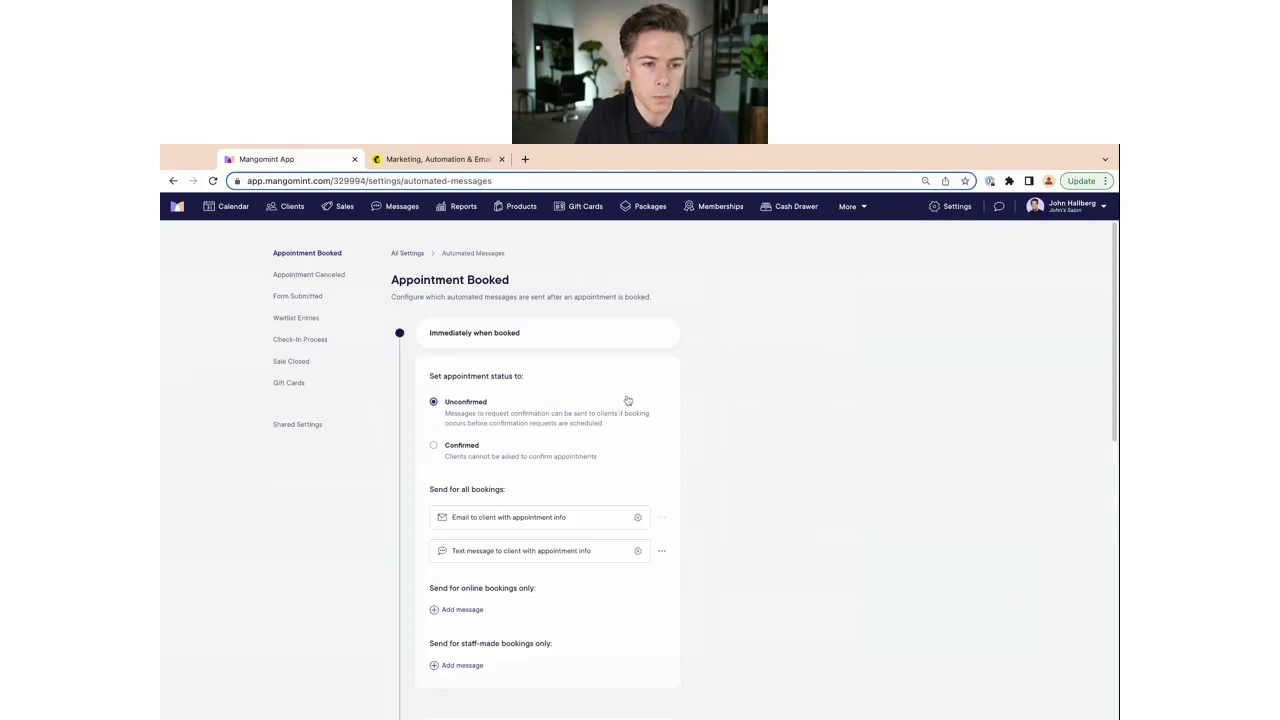
scroll(671, 439, down, 2)
scroll(671, 439, up, 2)
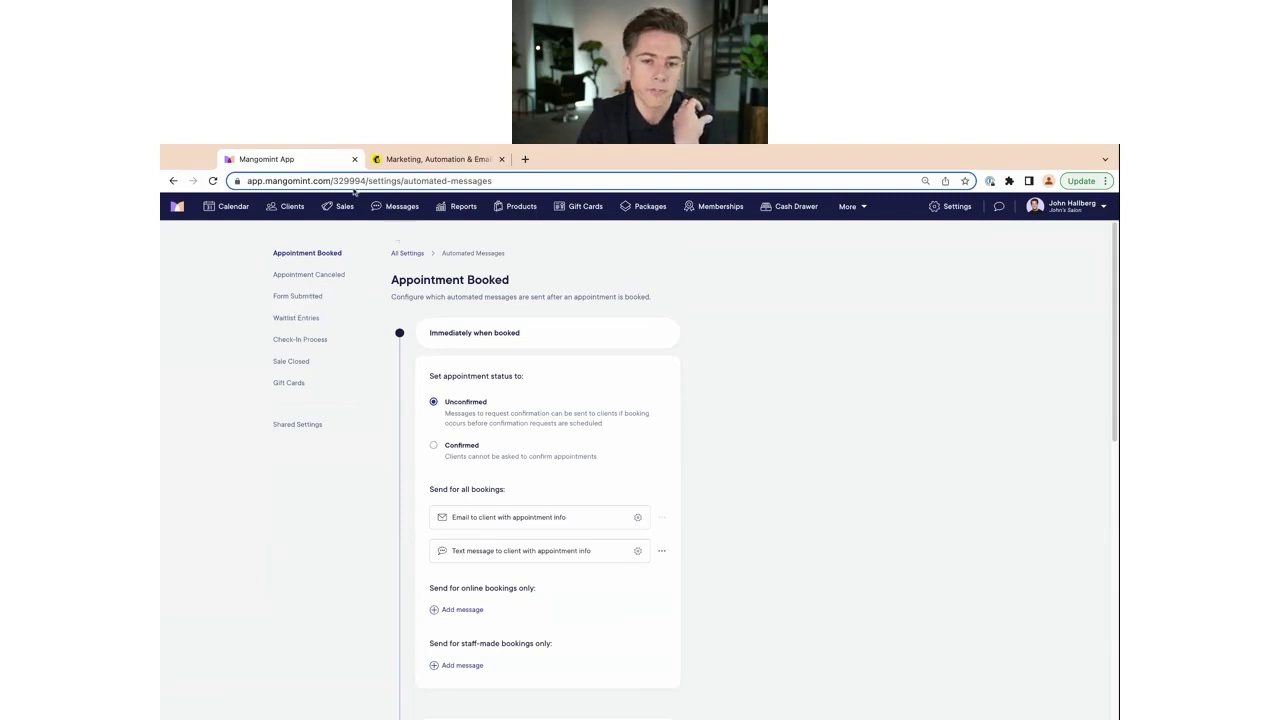
scroll(555, 517, down, 1)
scroll(555, 517, down, 10)
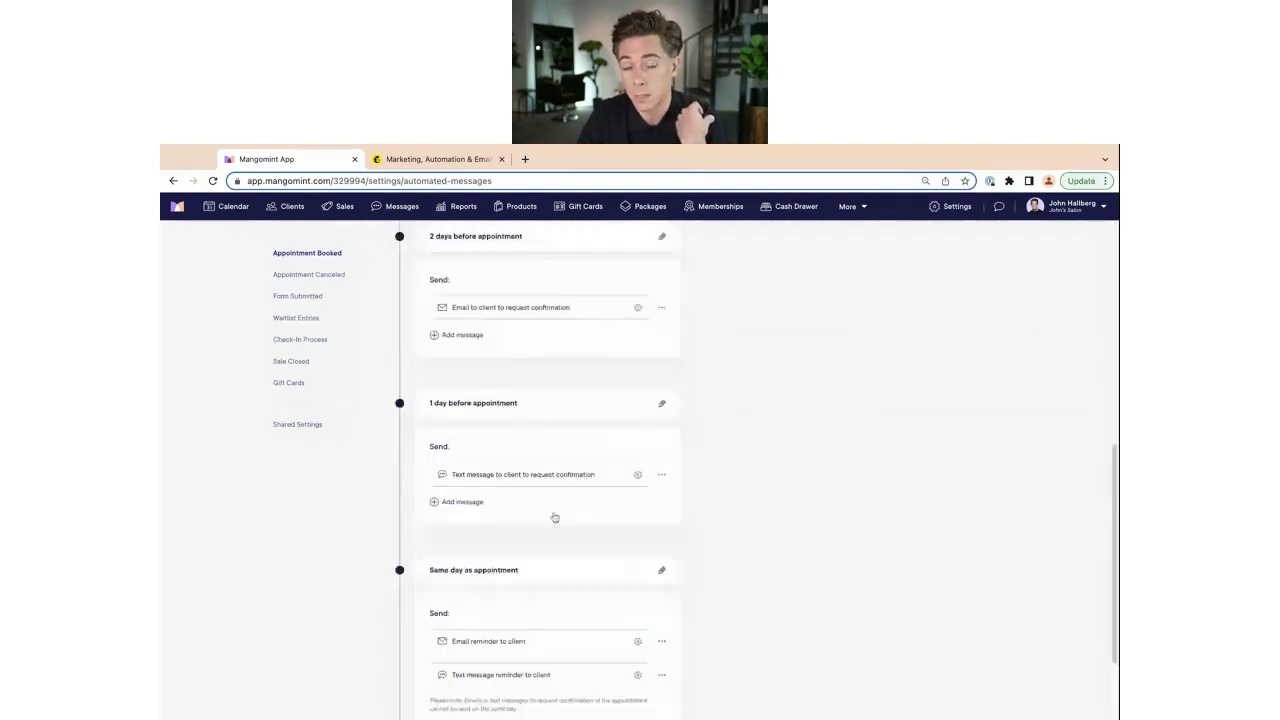
scroll(555, 519, up, 7)
scroll(551, 310, up, 5)
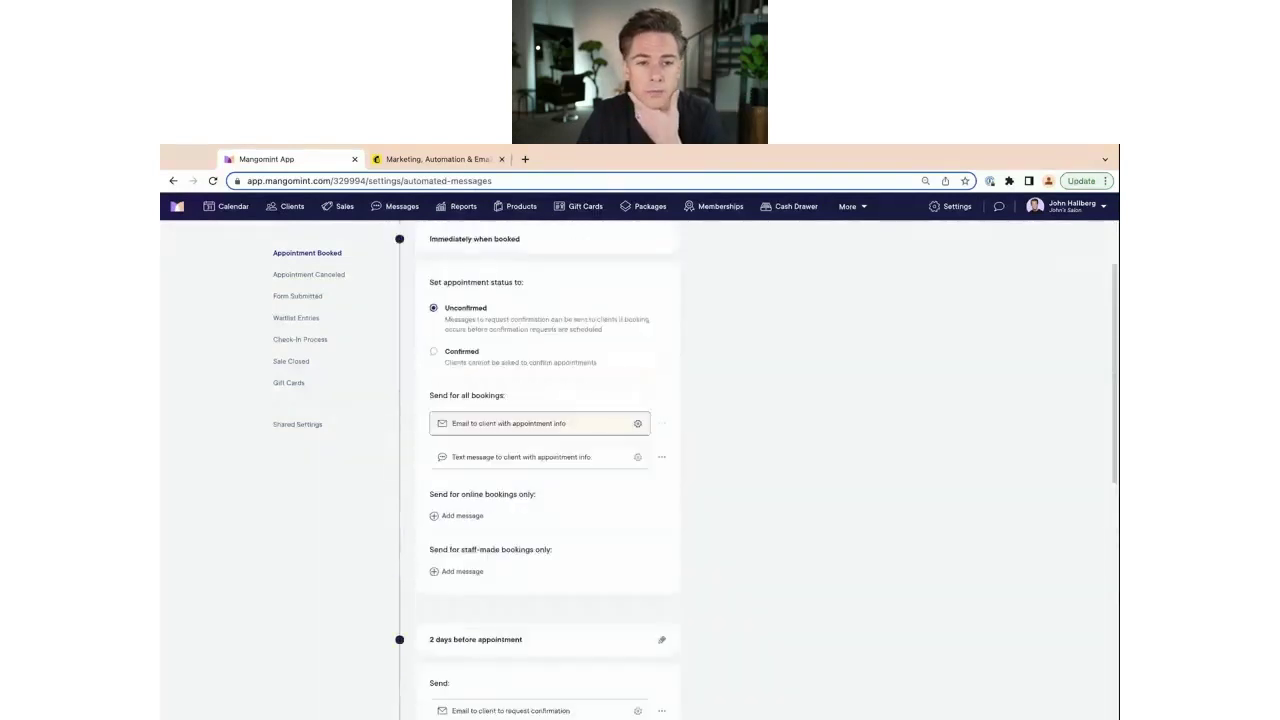
Step: Return to the Mailchimp homepage and open the signed-in account's dashboard
click(438, 162)
click(663, 462)
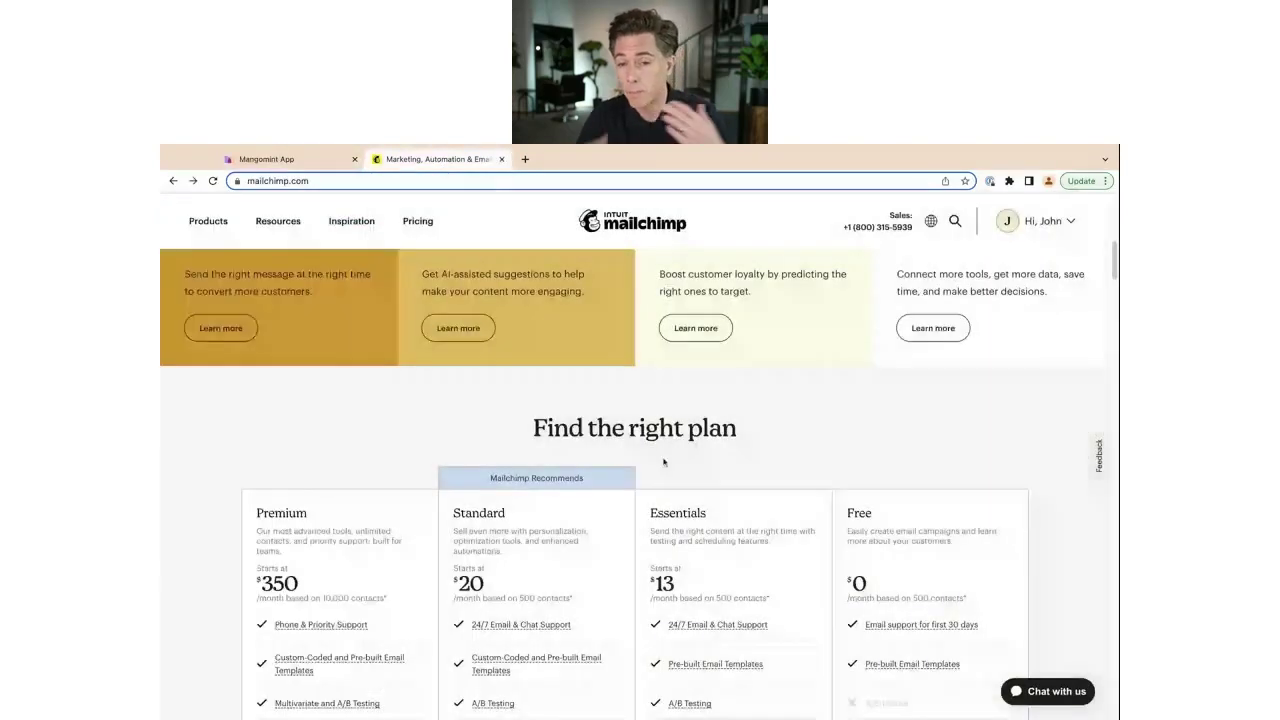
scroll(644, 436, up, 1)
scroll(644, 436, up, 5)
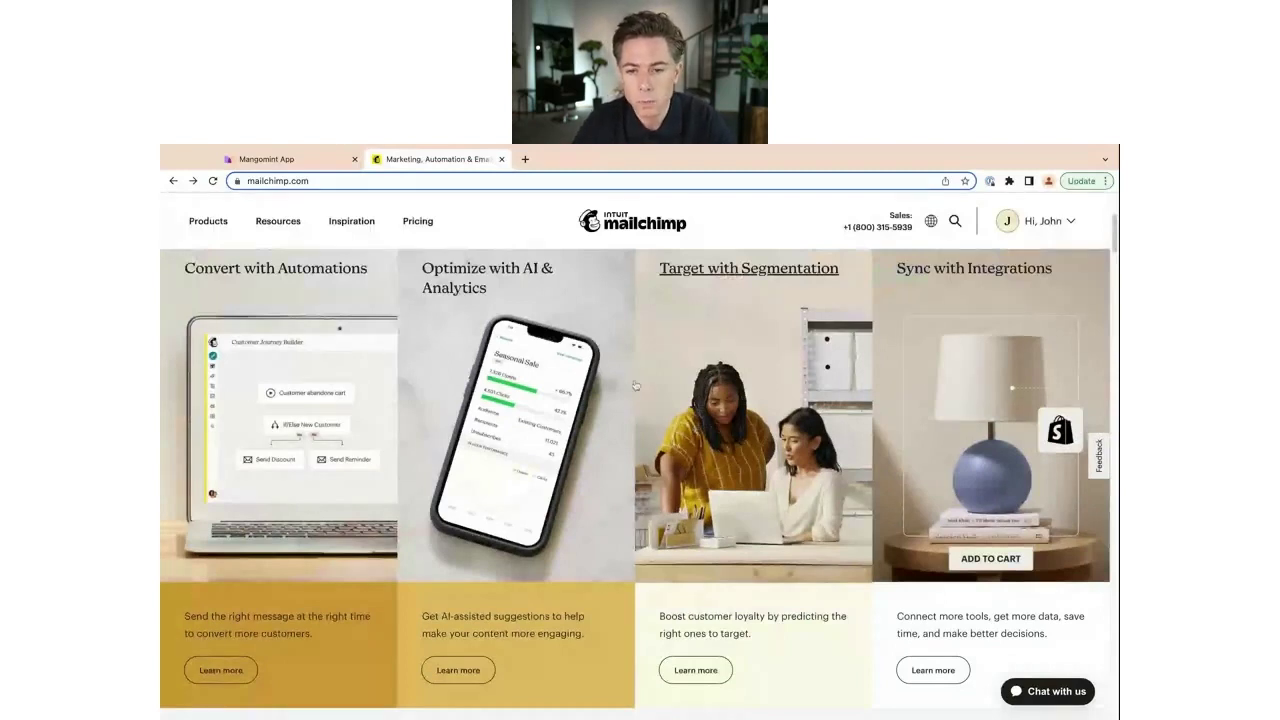
scroll(720, 298, up, 2)
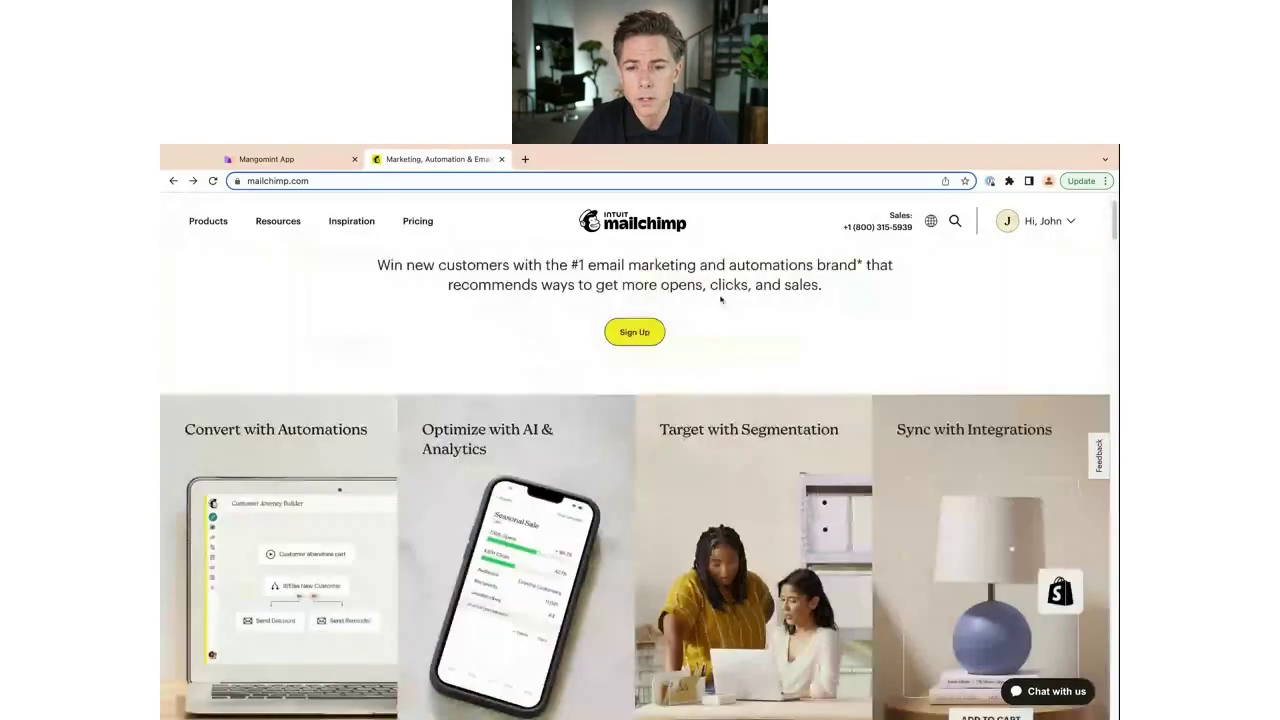
scroll(720, 298, up, 1)
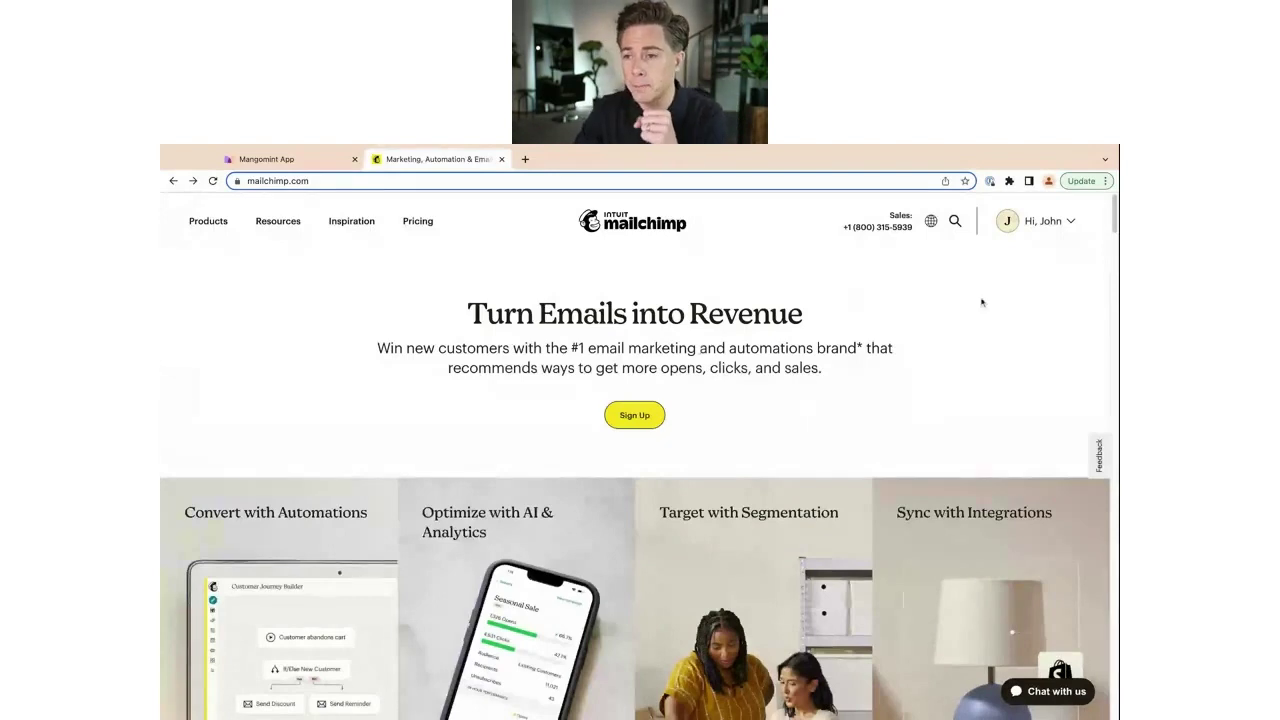
click(1030, 222)
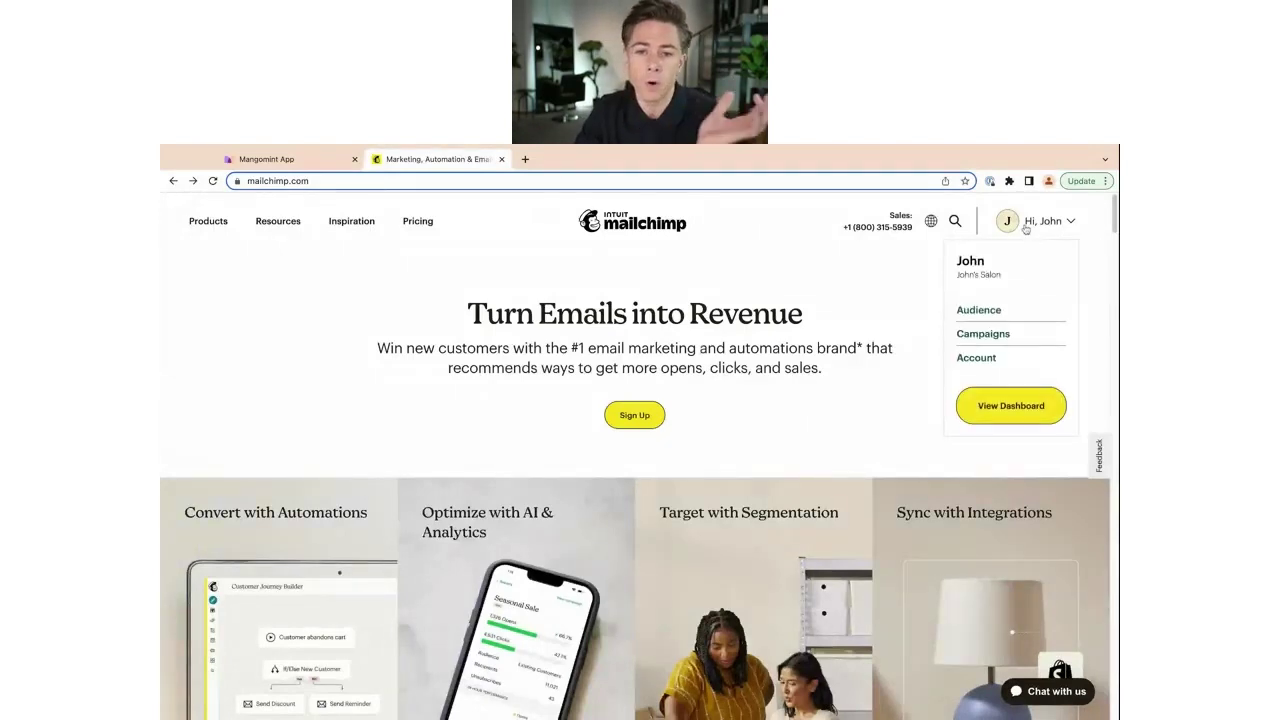
click(1000, 408)
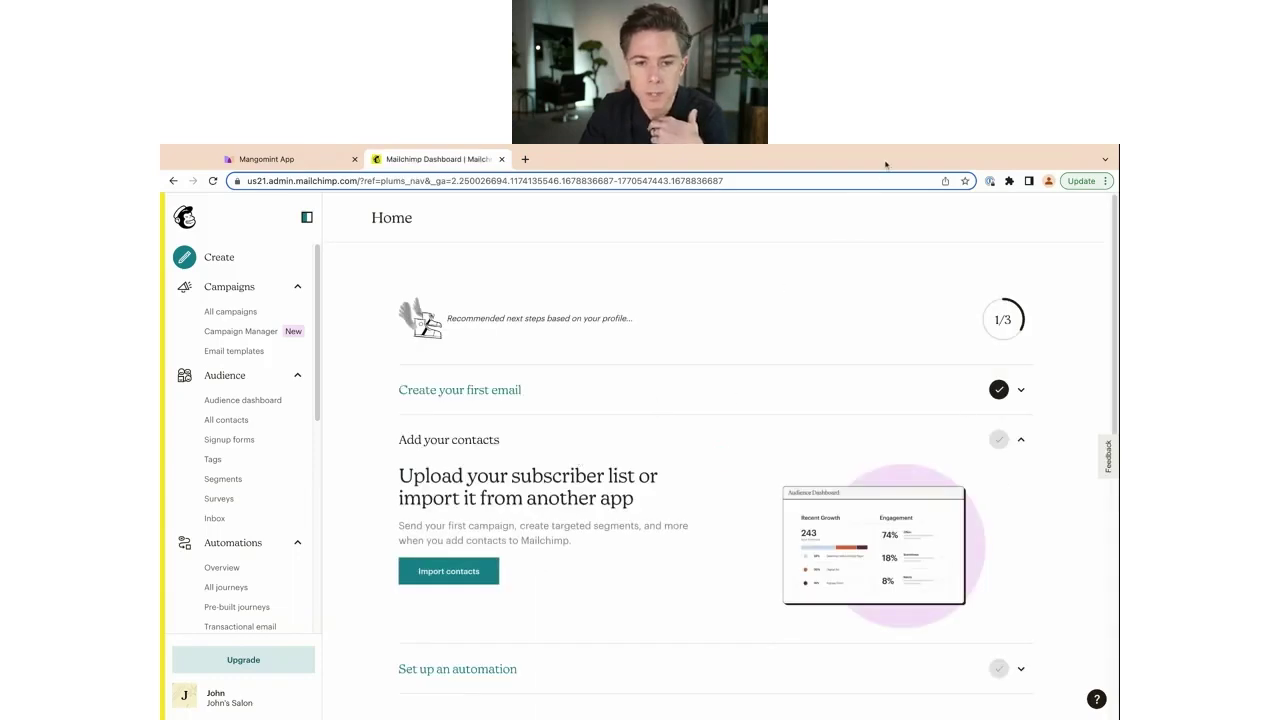
Step: Look through the Mailchimp dashboard's home feed and its campaign, audience, automation, analytics, website and content sections
scroll(712, 563, down, 3)
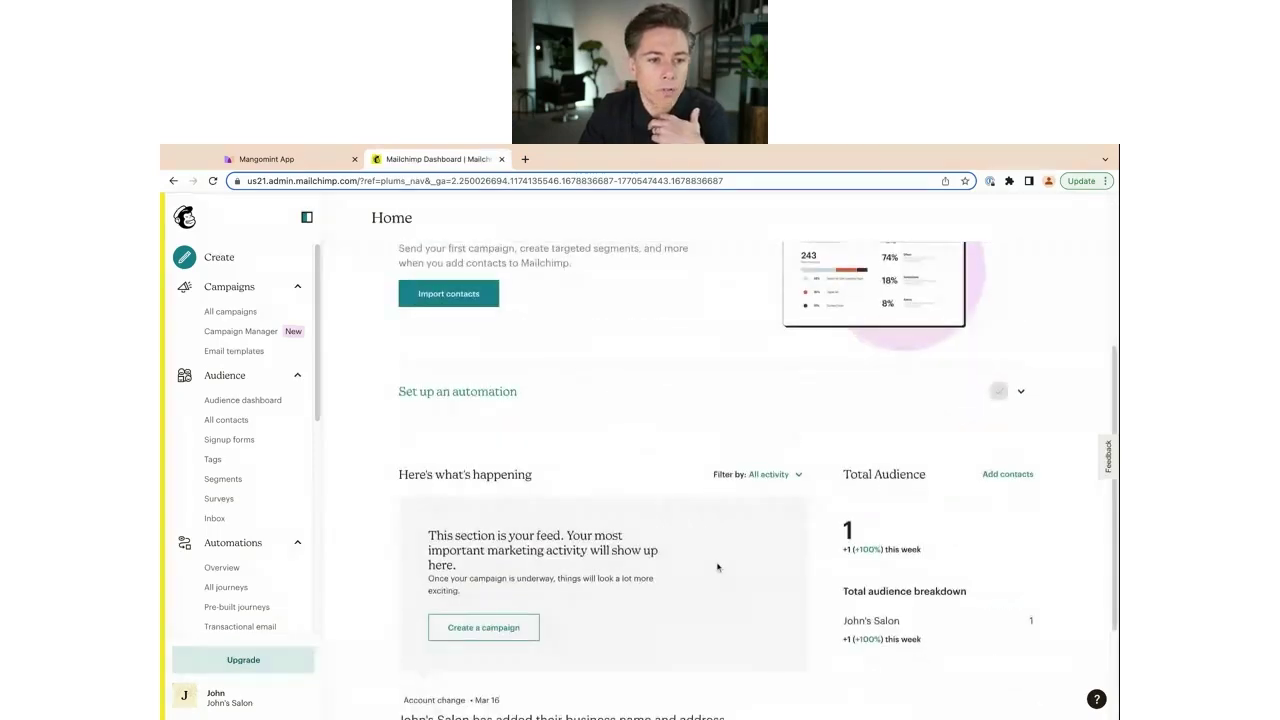
scroll(717, 567, up, 3)
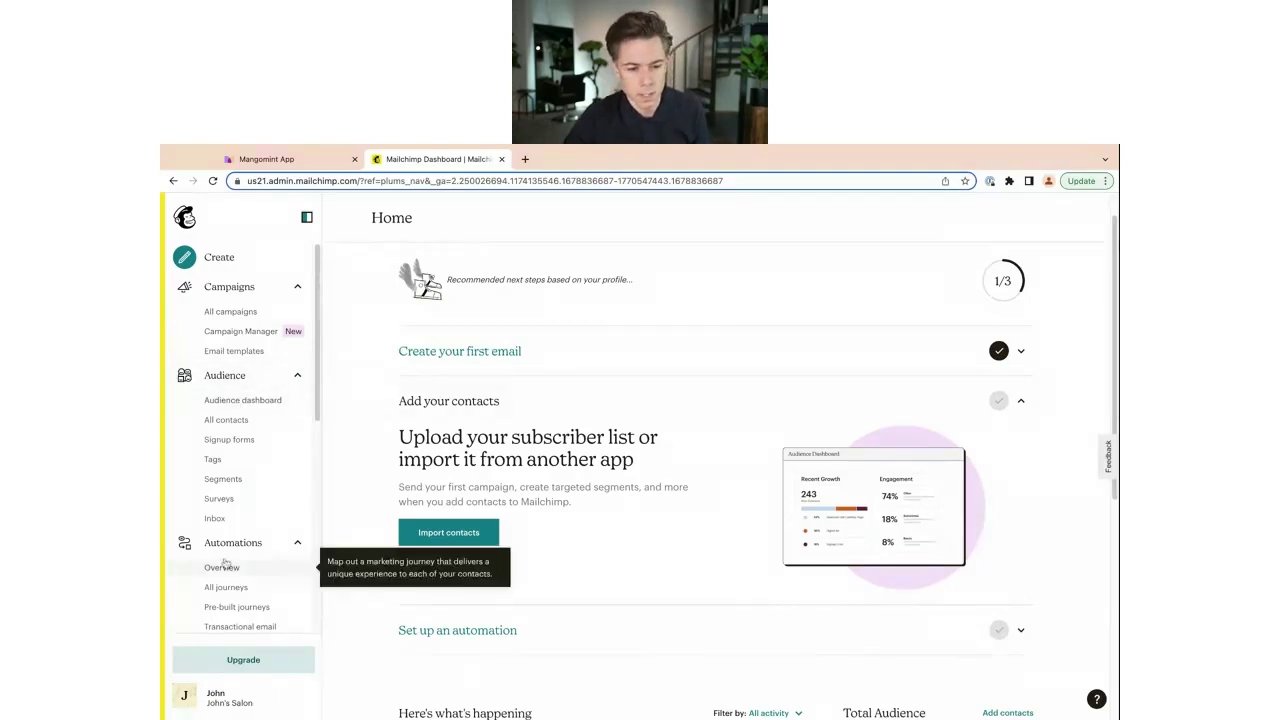
scroll(225, 563, down, 3)
scroll(249, 535, down, 2)
scroll(229, 472, down, 8)
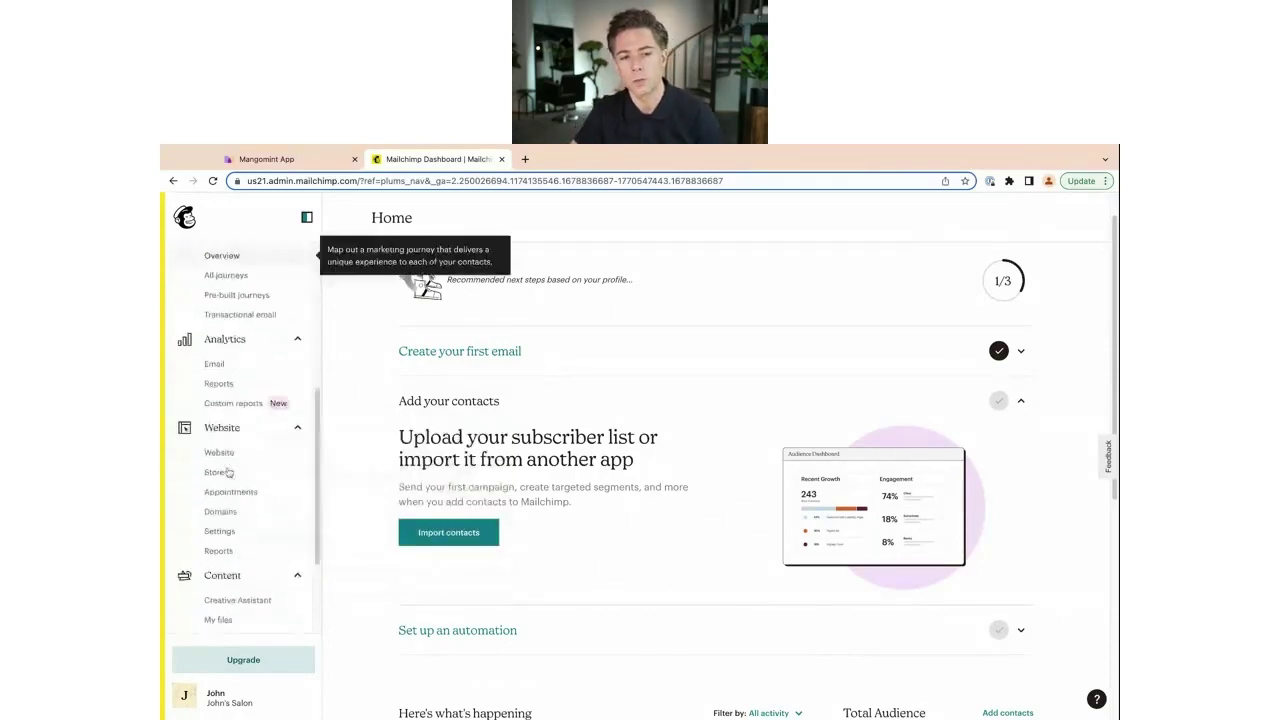
scroll(237, 390, up, 5)
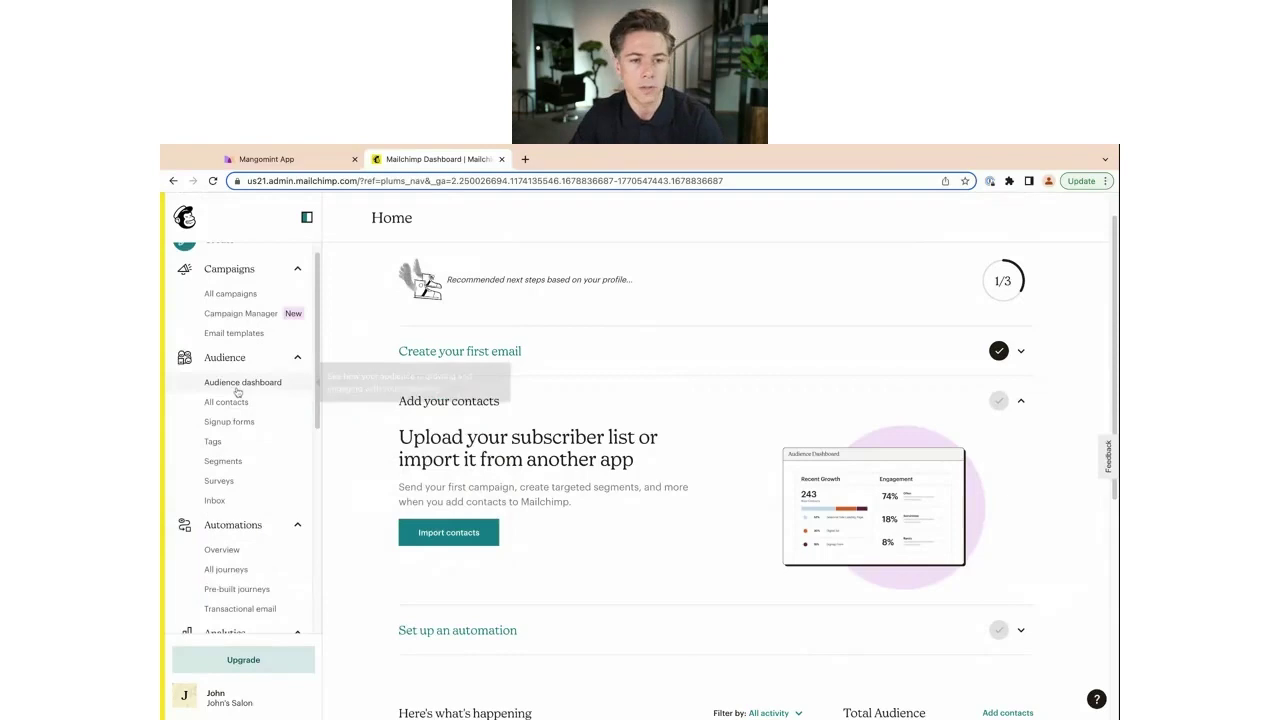
scroll(237, 392, up, 1)
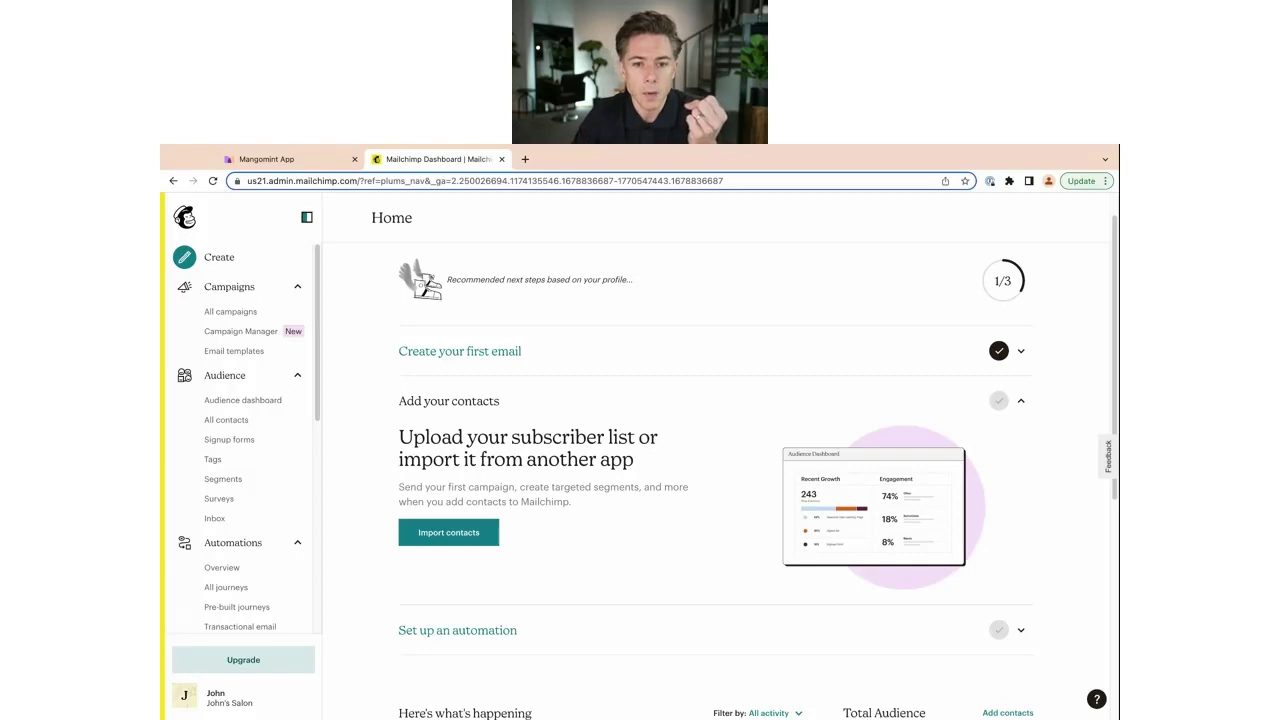
Step: Switch to Mangomint and open the Mailchimp integration's API key for editing
click(311, 165)
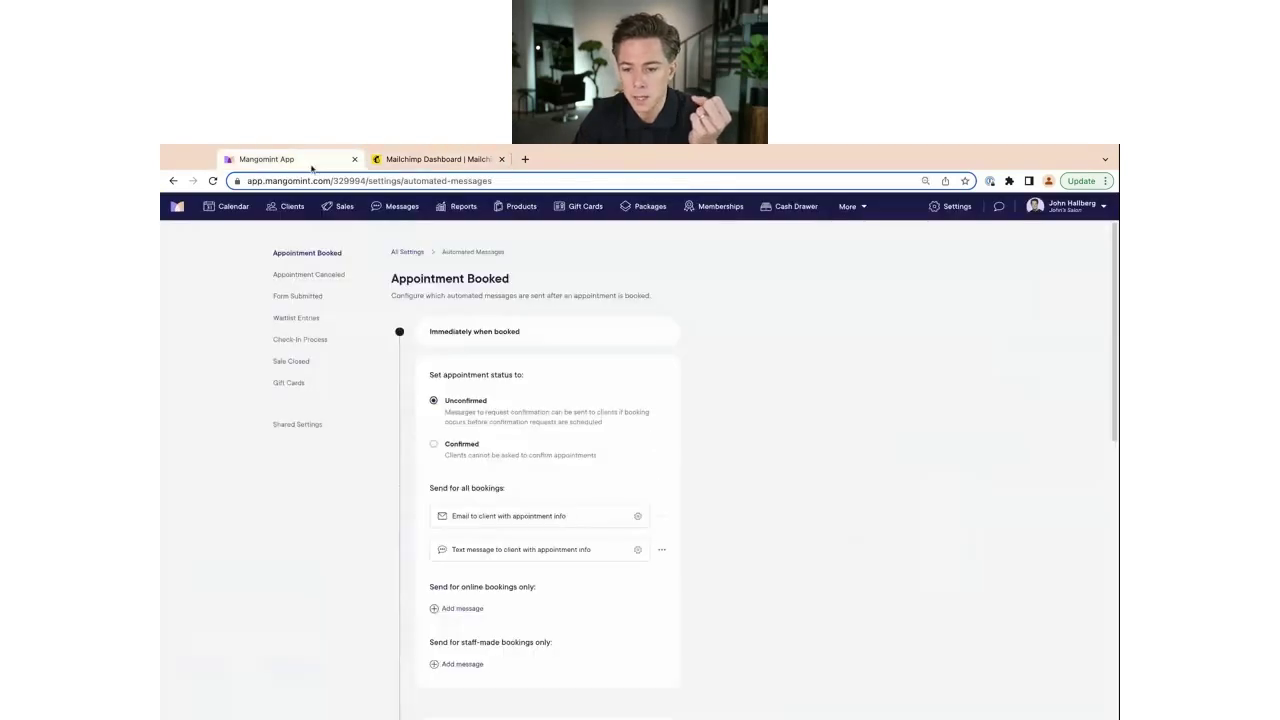
click(950, 207)
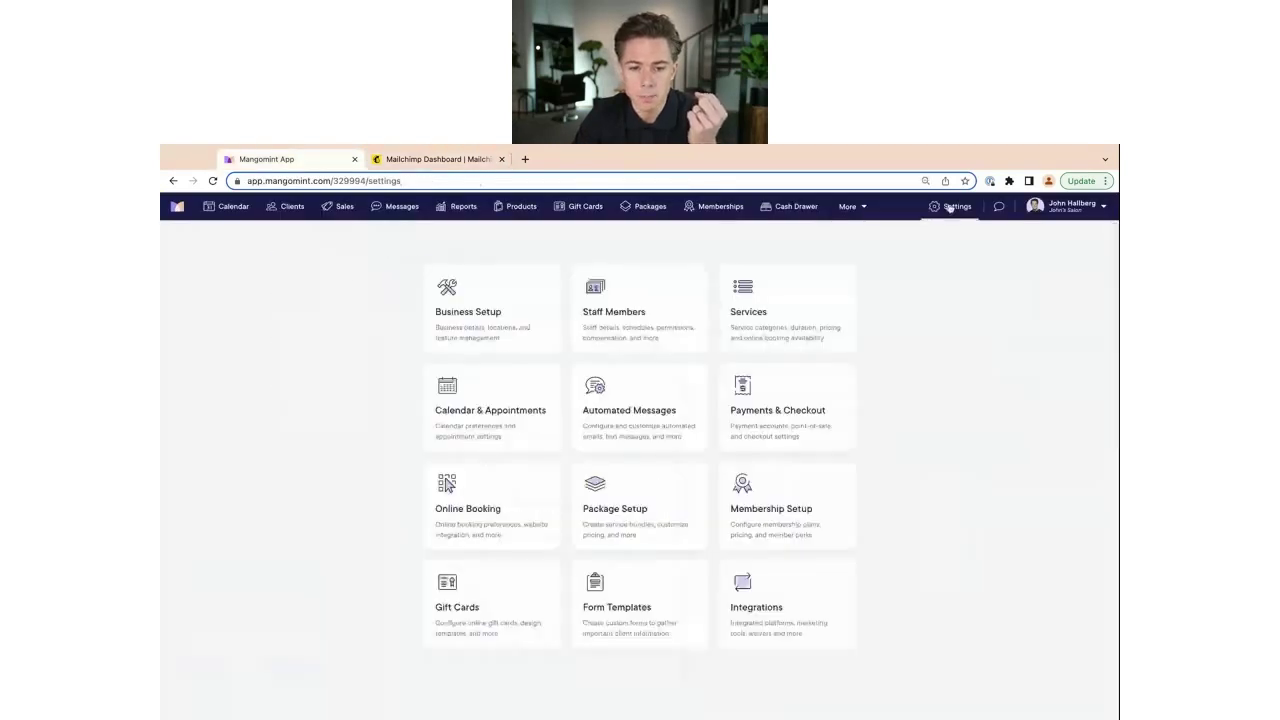
click(781, 591)
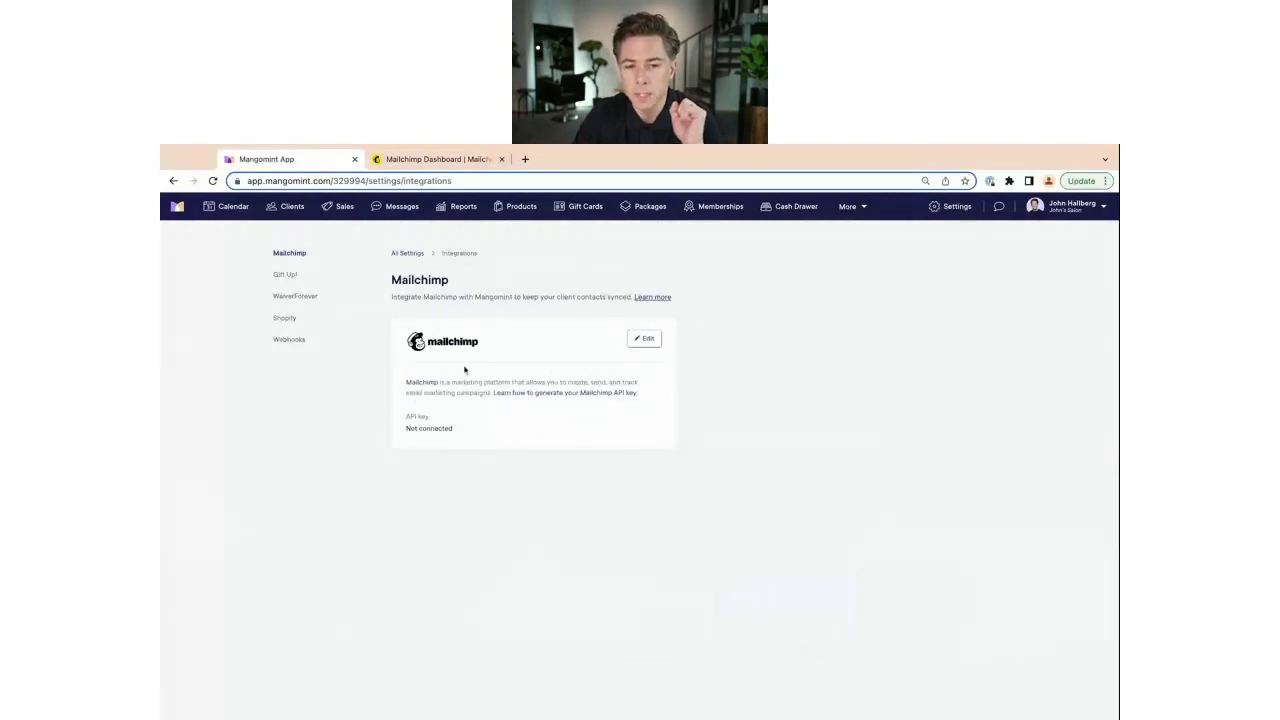
drag(404, 428, 469, 433)
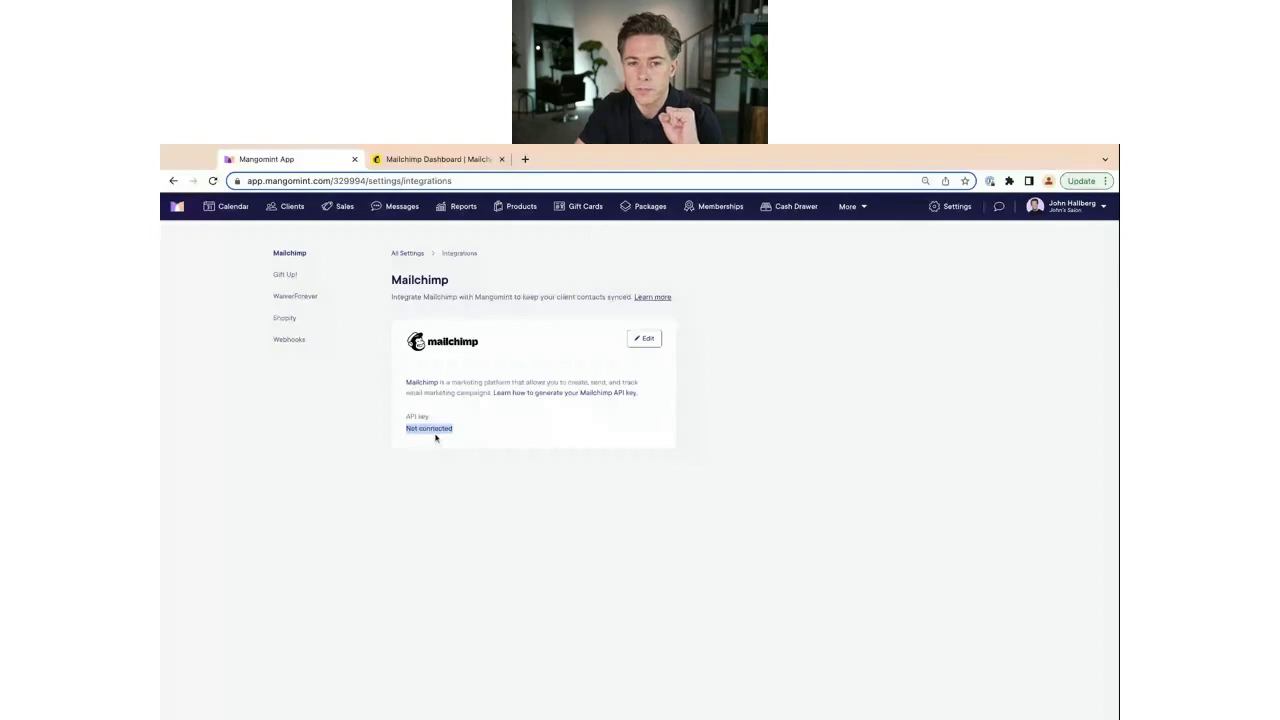
click(646, 340)
click(448, 434)
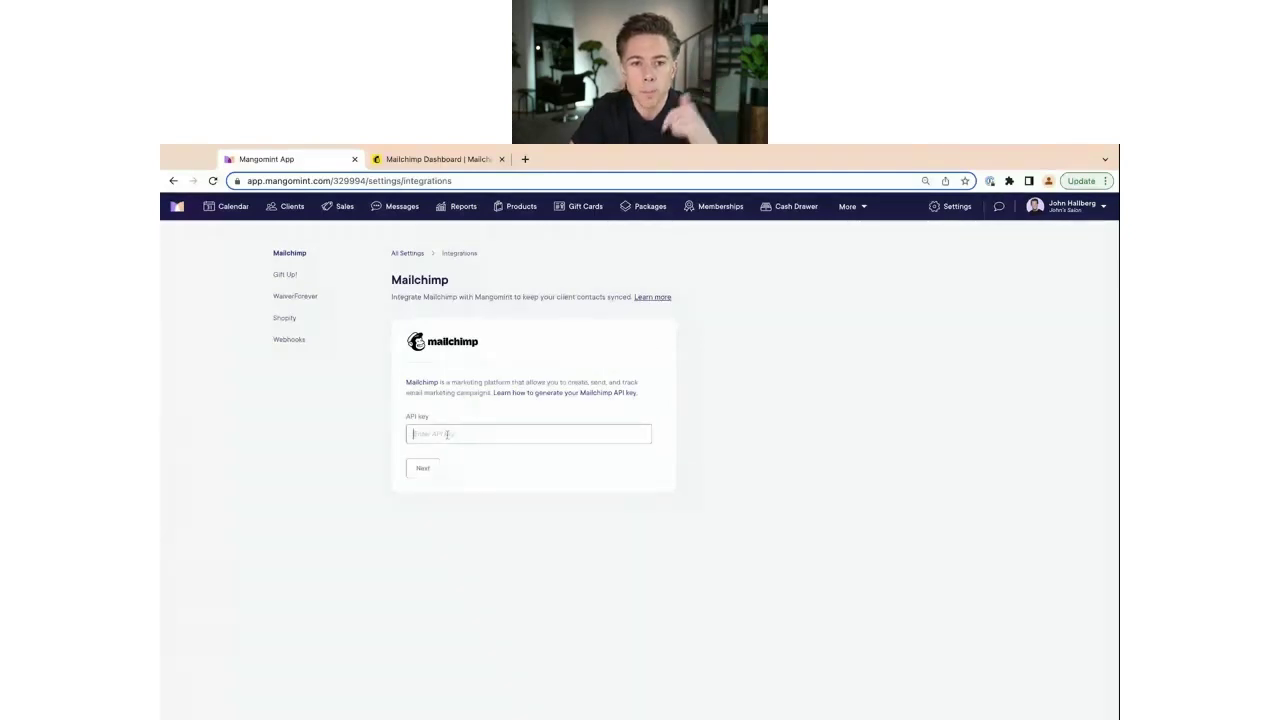
Step: Switch to Mailchimp and open the API keys page from the account profile's extras
click(420, 160)
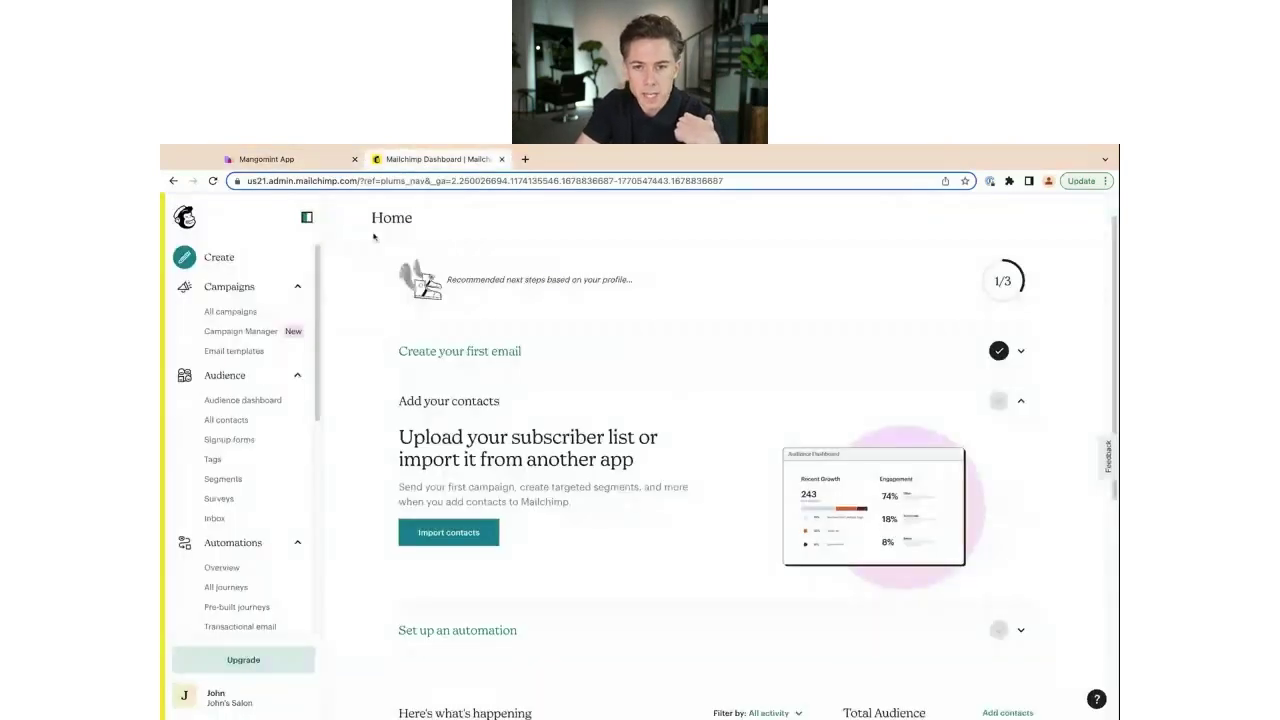
scroll(324, 443, down, 1)
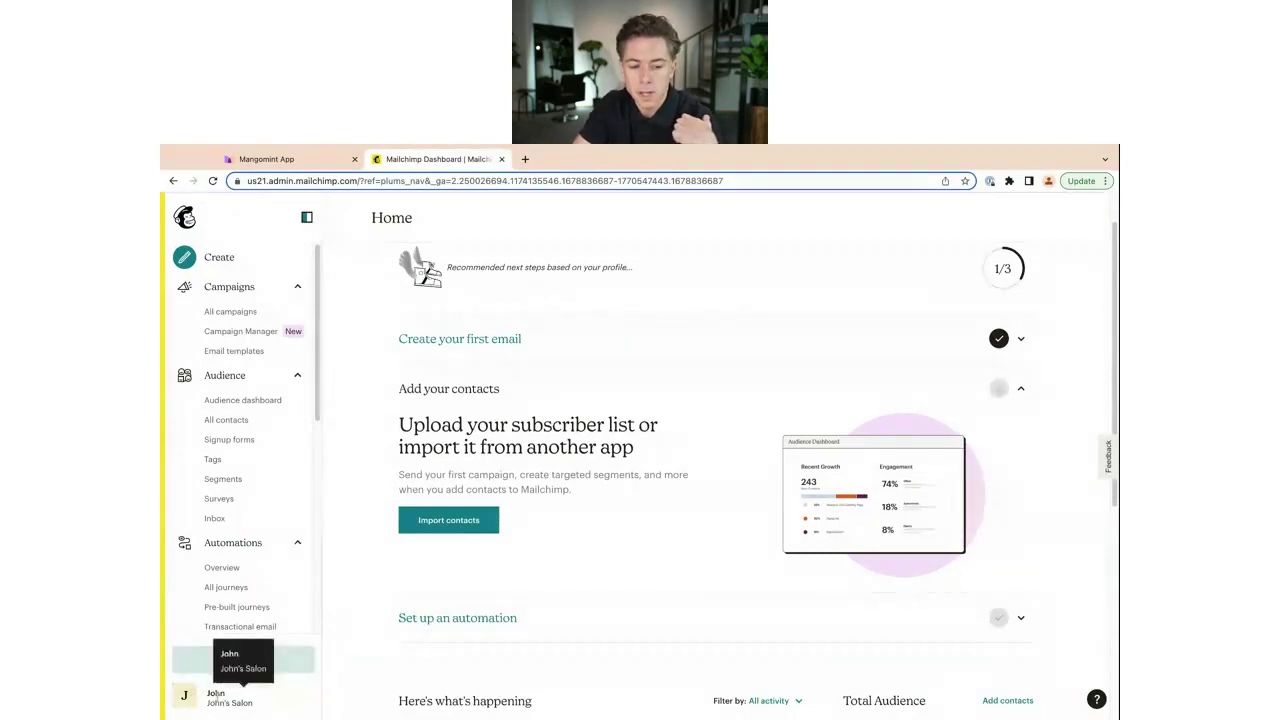
click(185, 700)
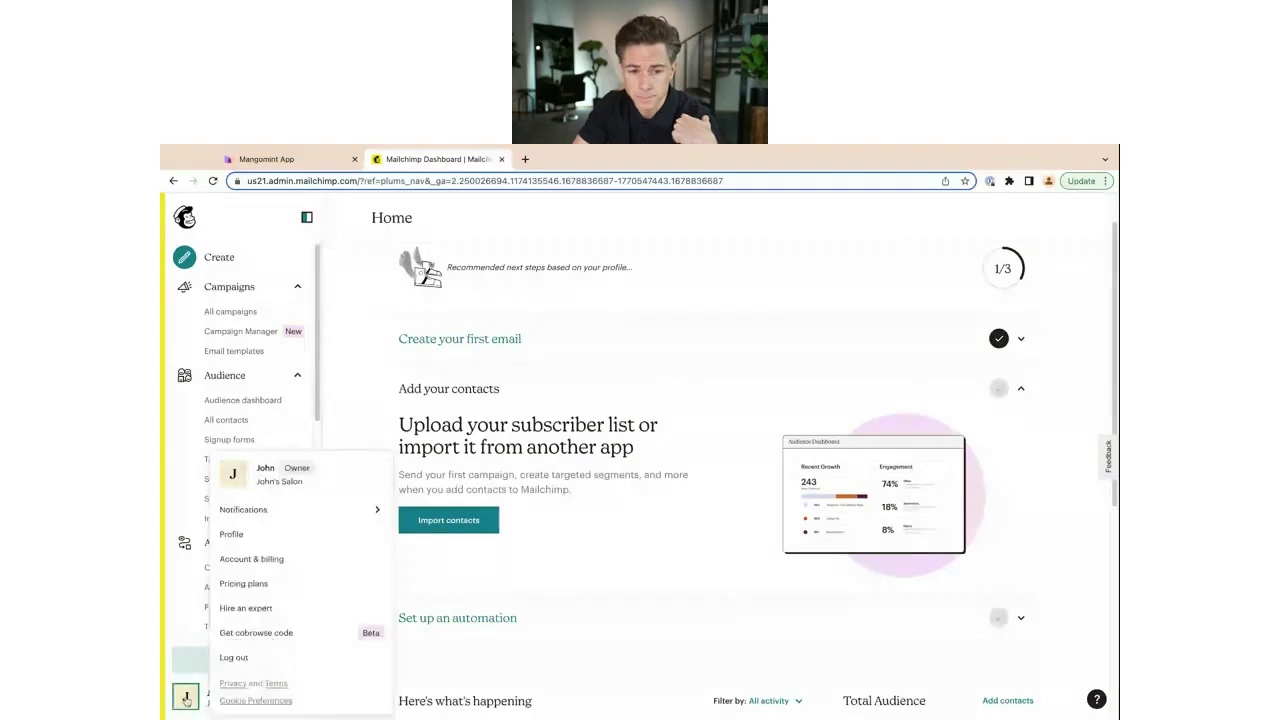
click(237, 540)
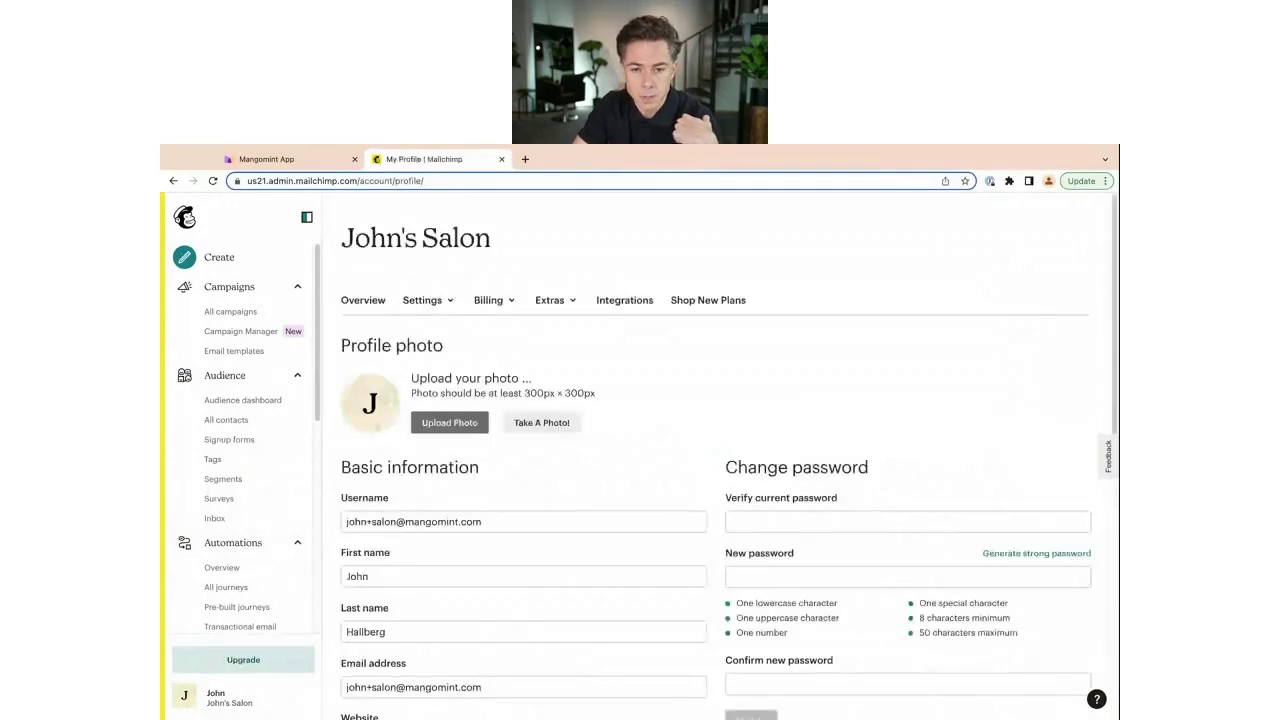
click(557, 305)
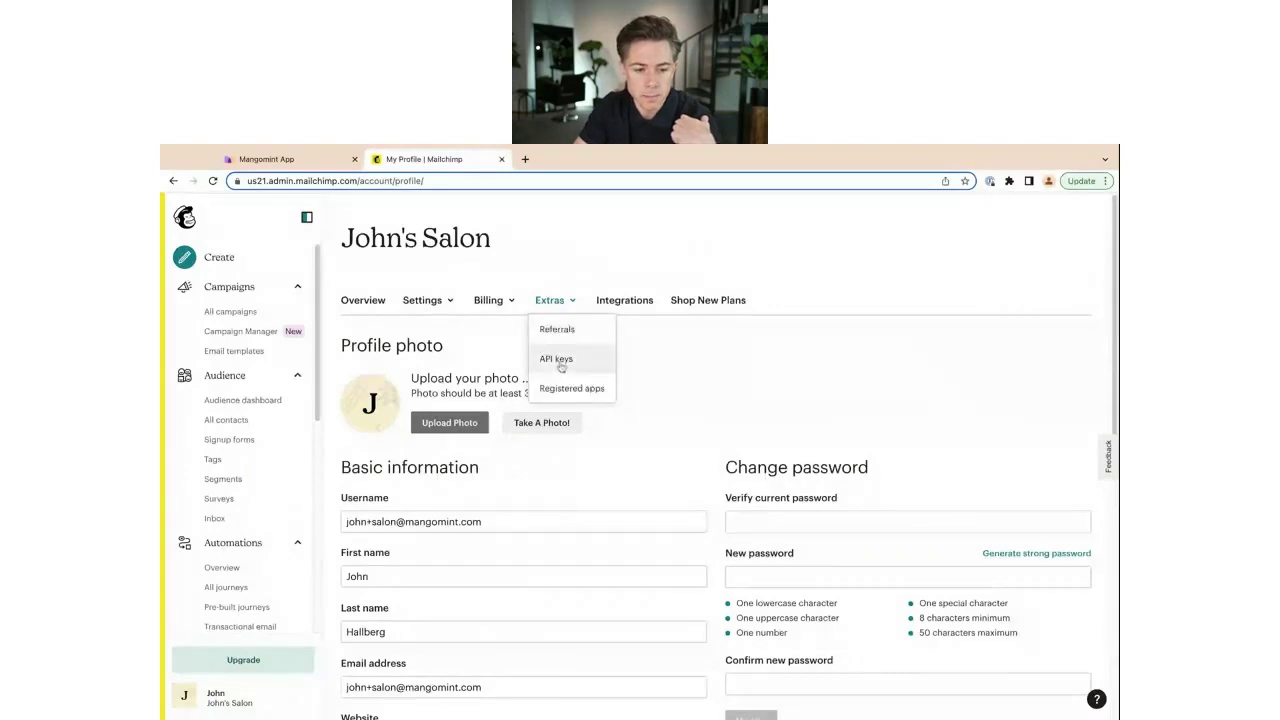
click(179, 700)
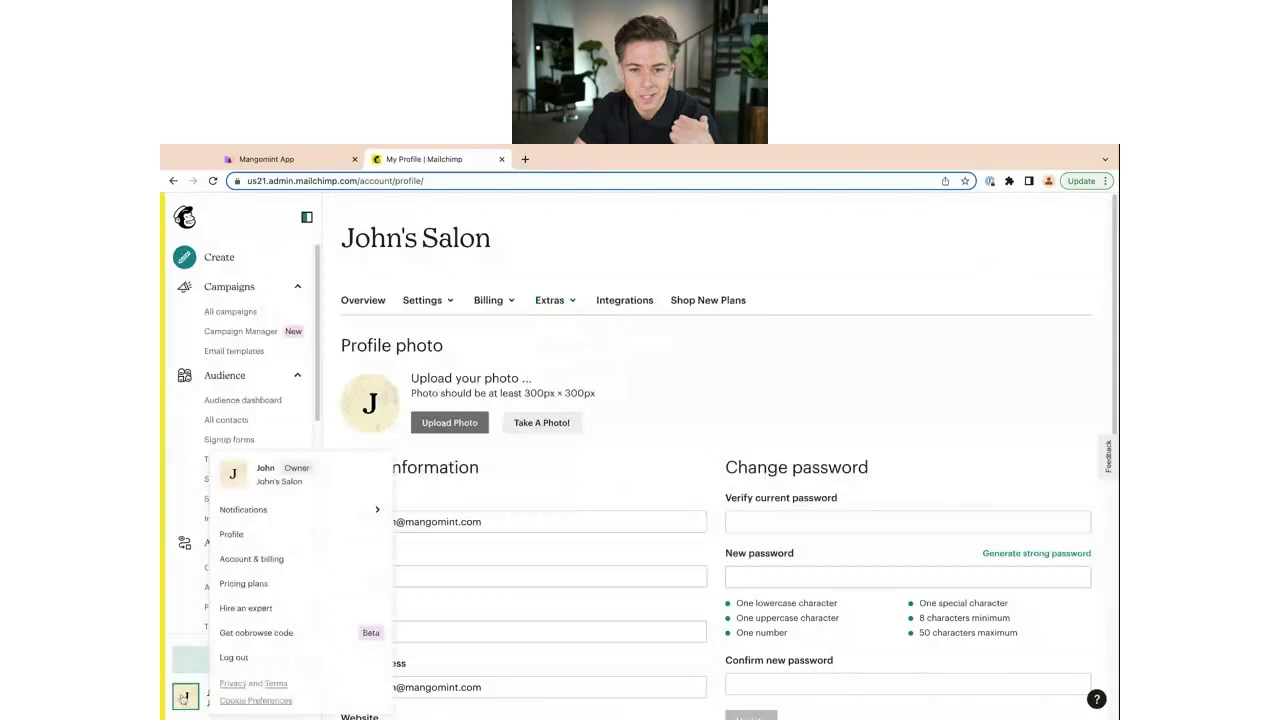
click(545, 302)
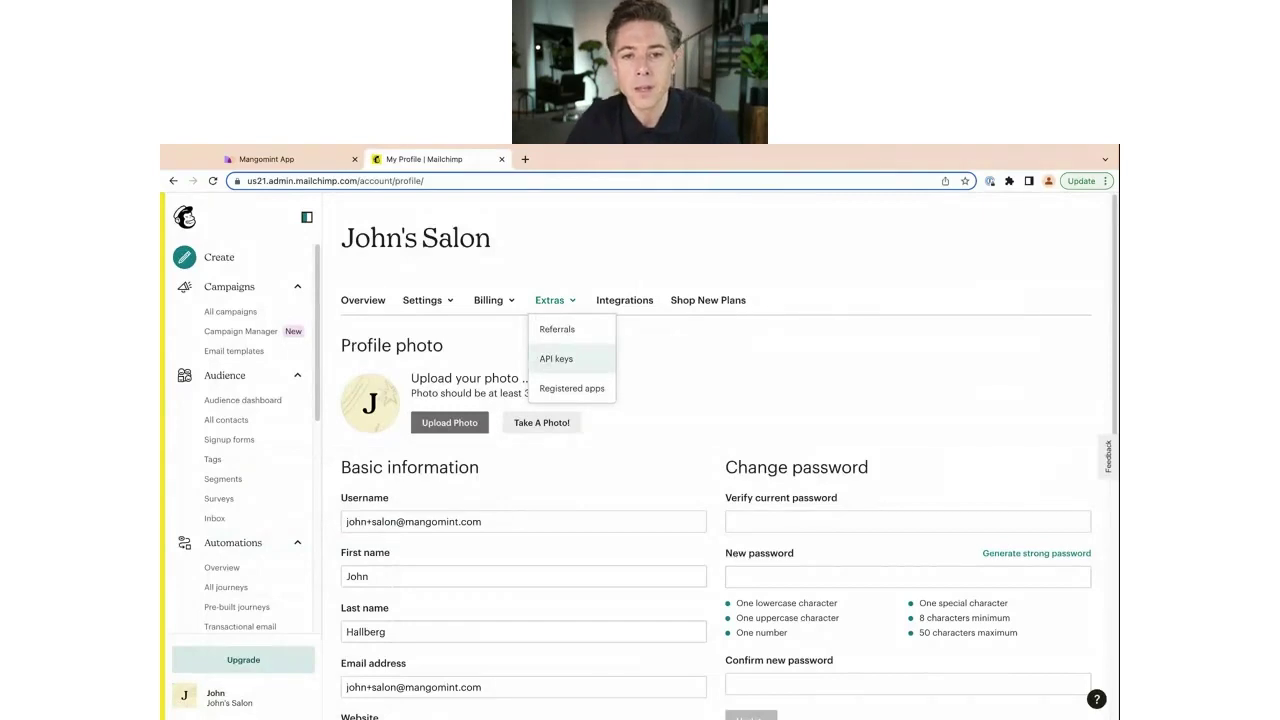
click(552, 360)
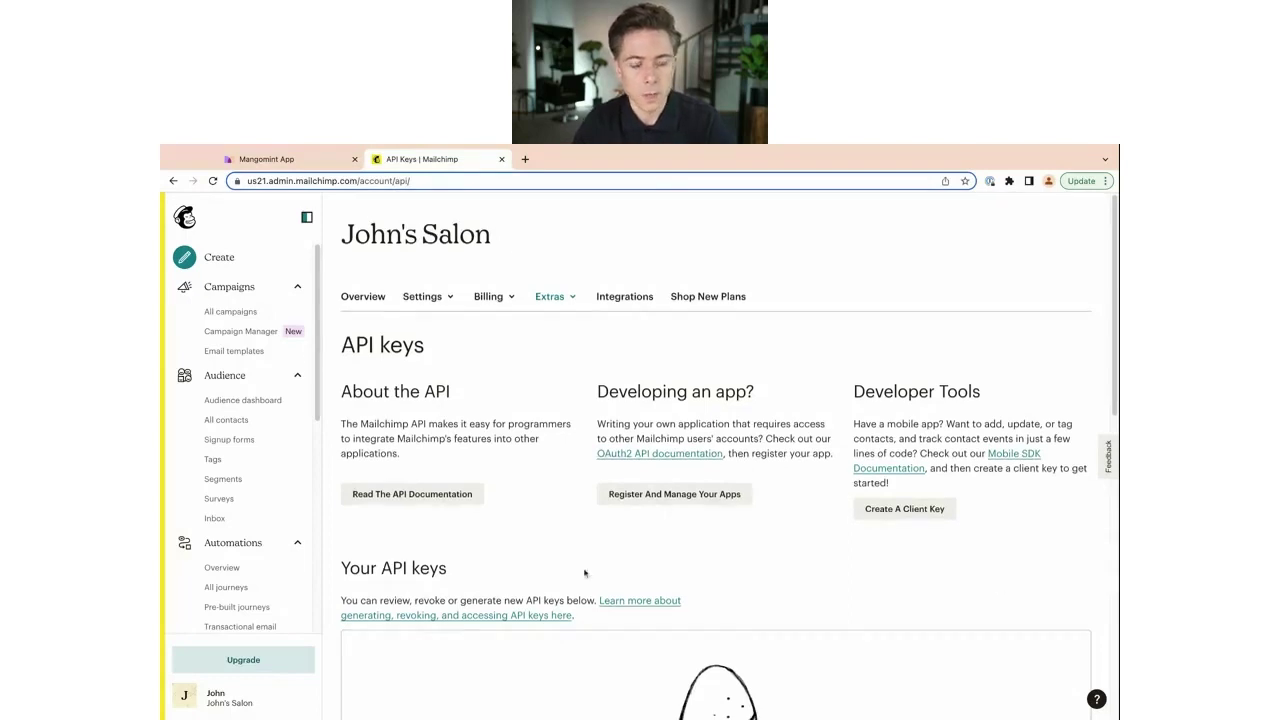
Step: Generate a new Mailchimp API key named Mangomint and copy it to the clipboard
scroll(586, 571, down, 3)
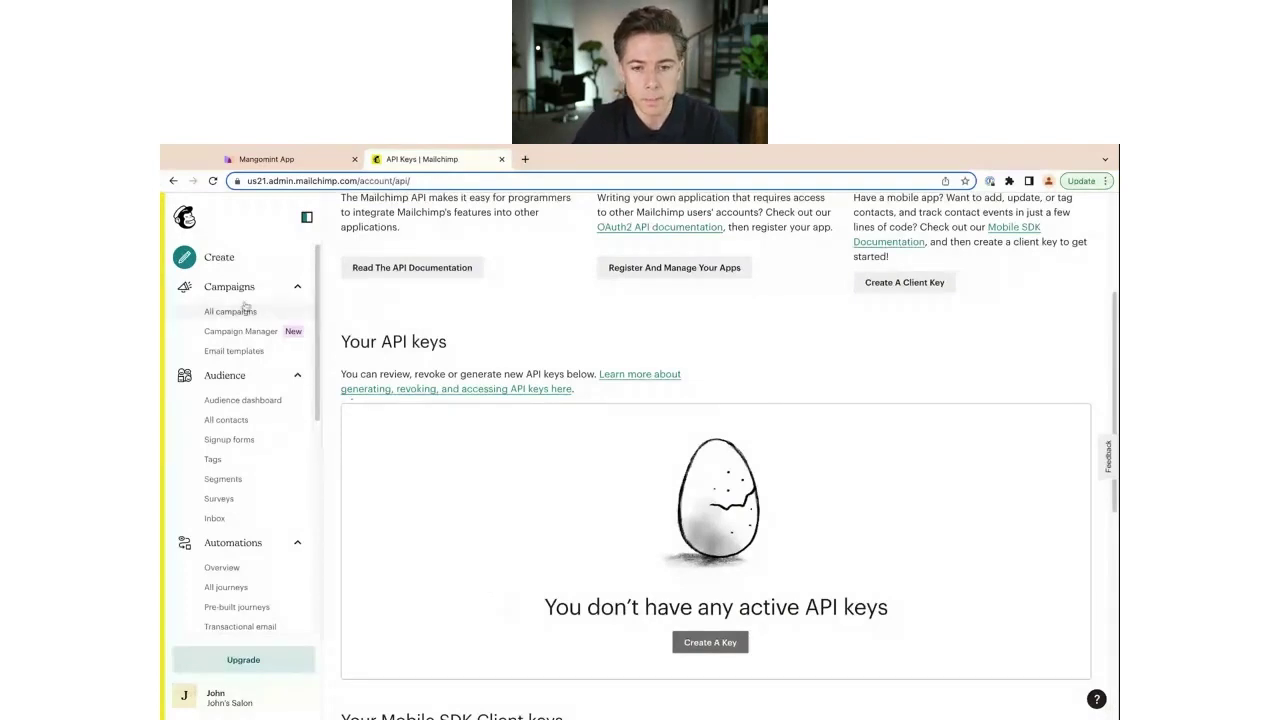
scroll(467, 638, up, 3)
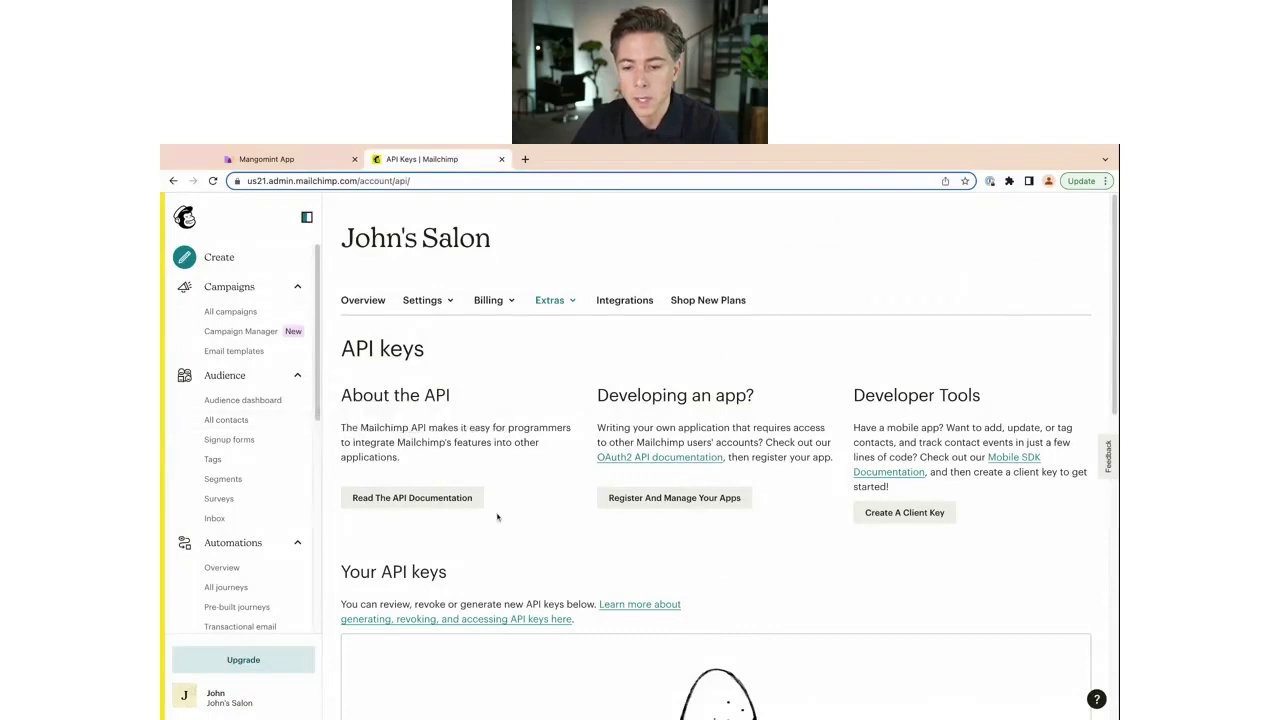
scroll(561, 516, down, 1)
scroll(561, 516, down, 3)
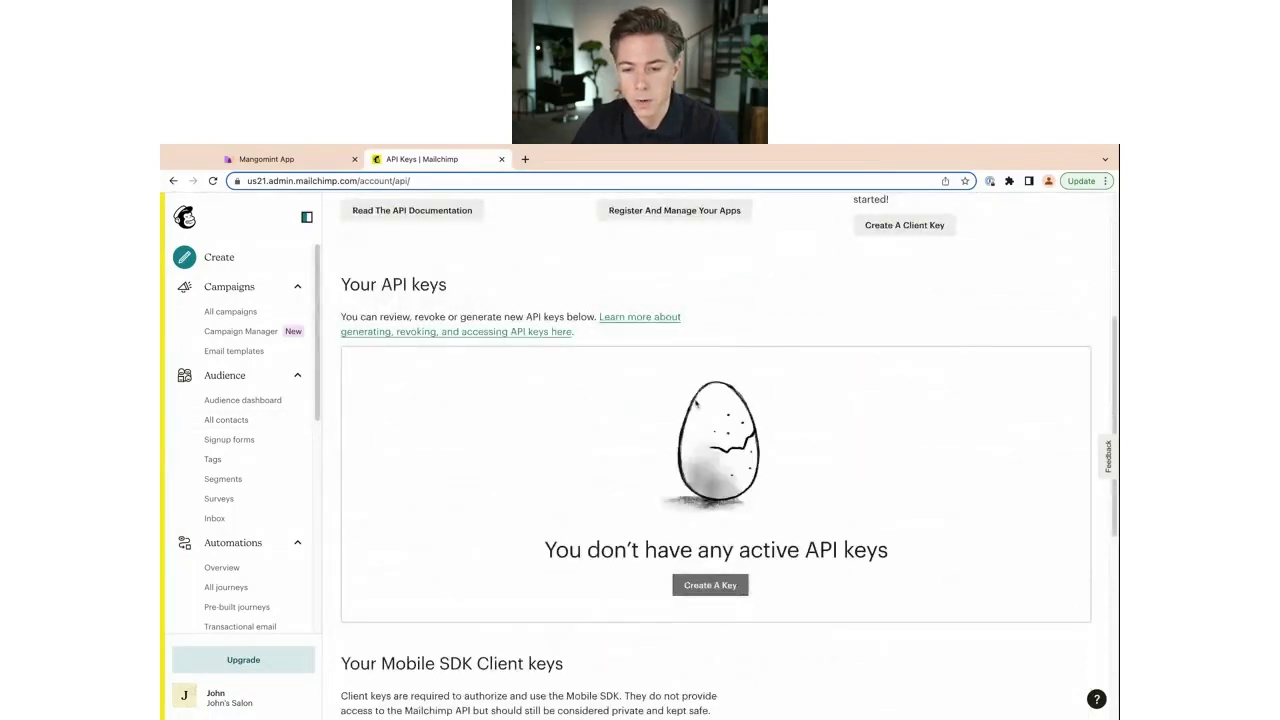
scroll(675, 533, down, 1)
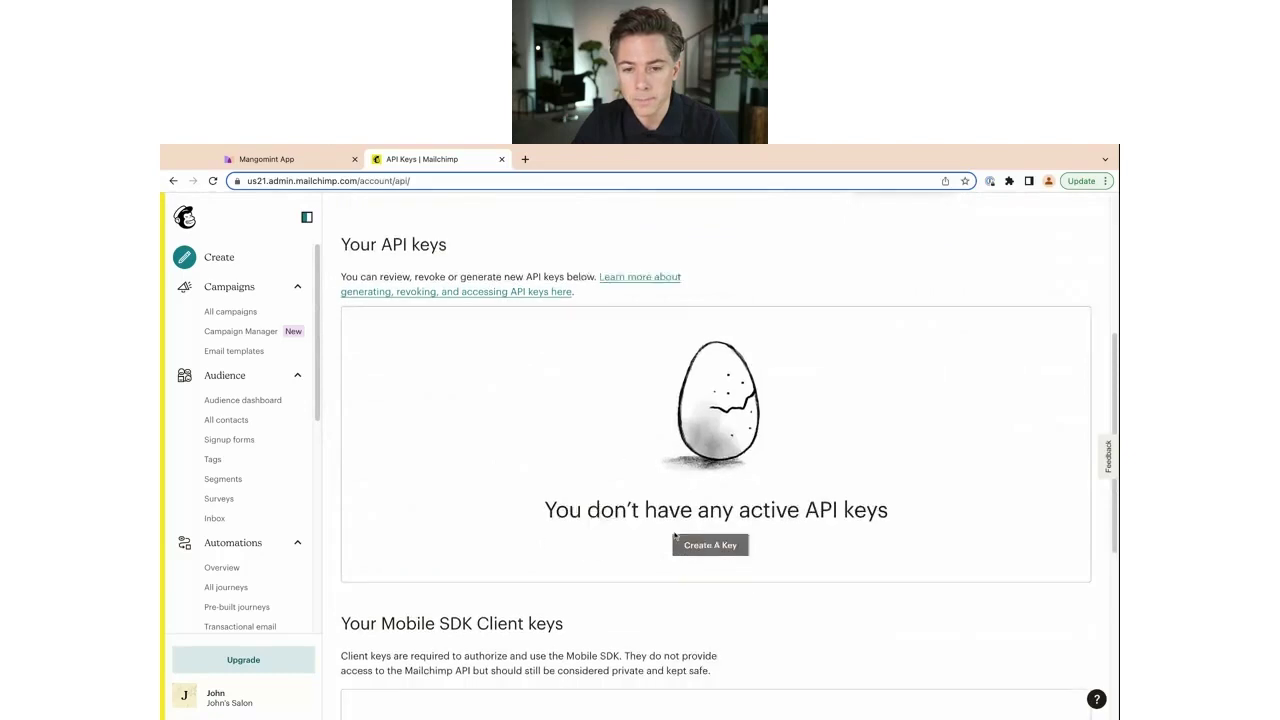
click(709, 500)
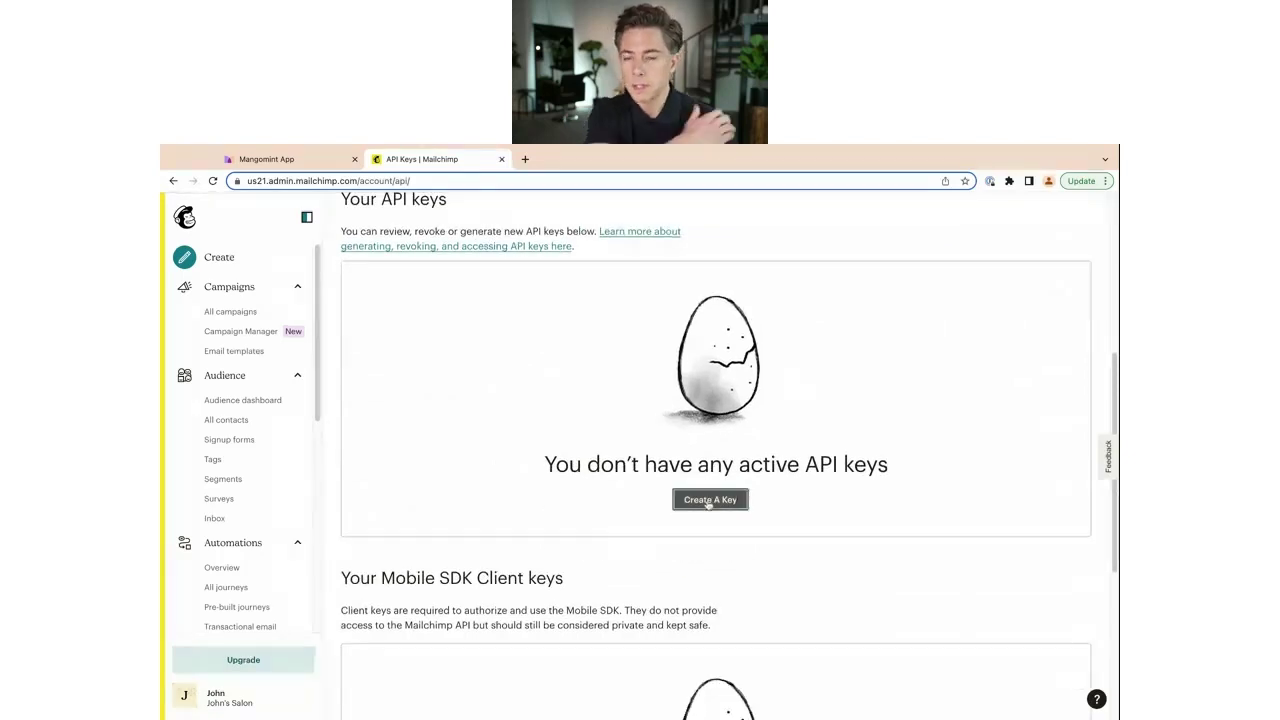
click(417, 373)
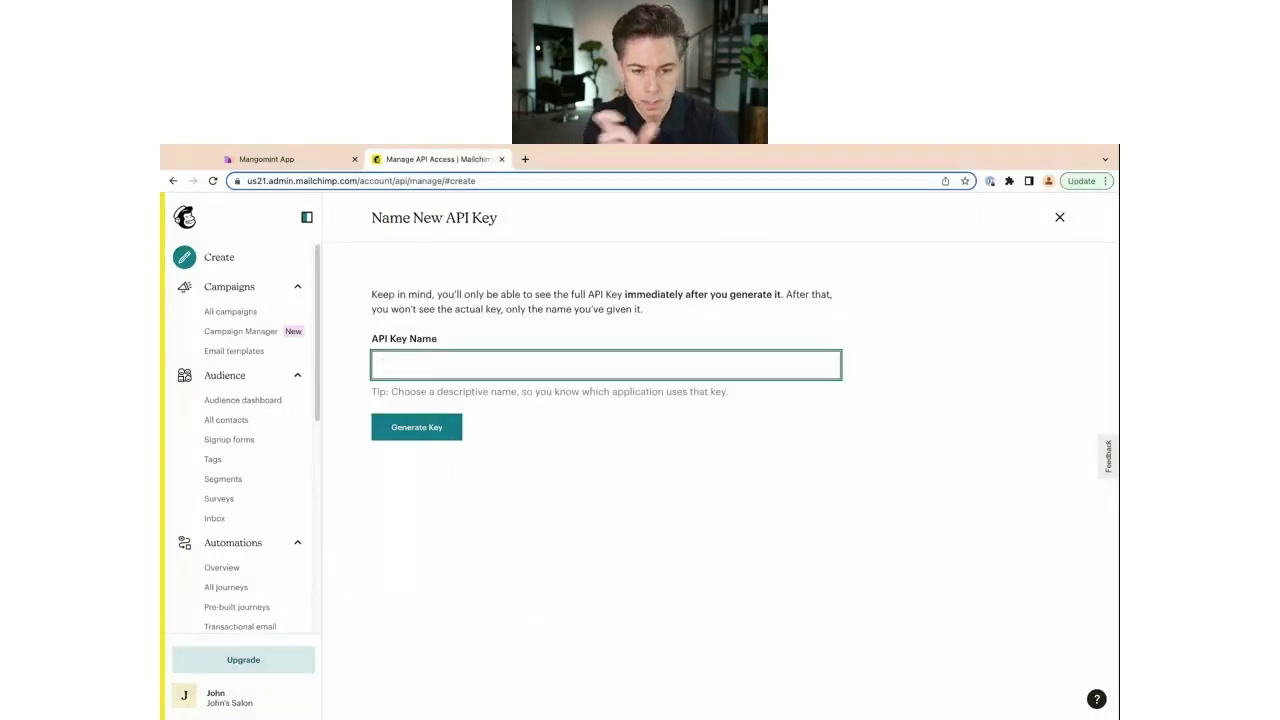
text(Mangomint)
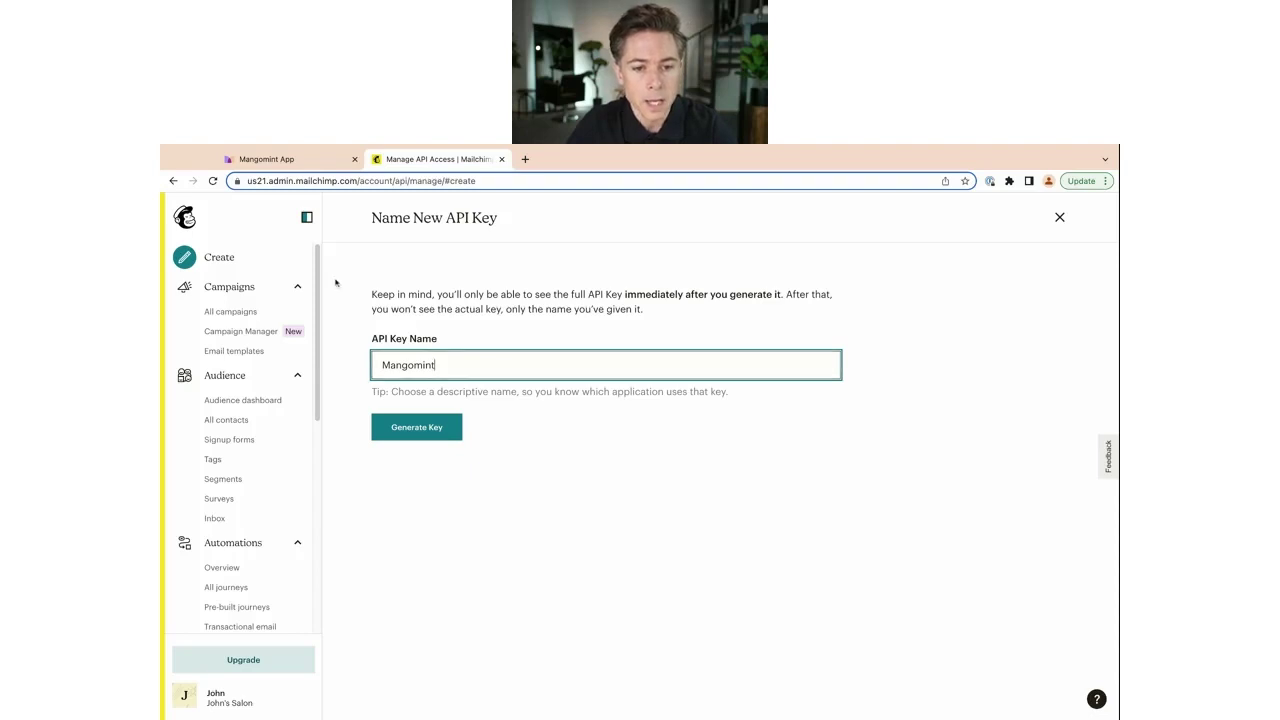
click(422, 433)
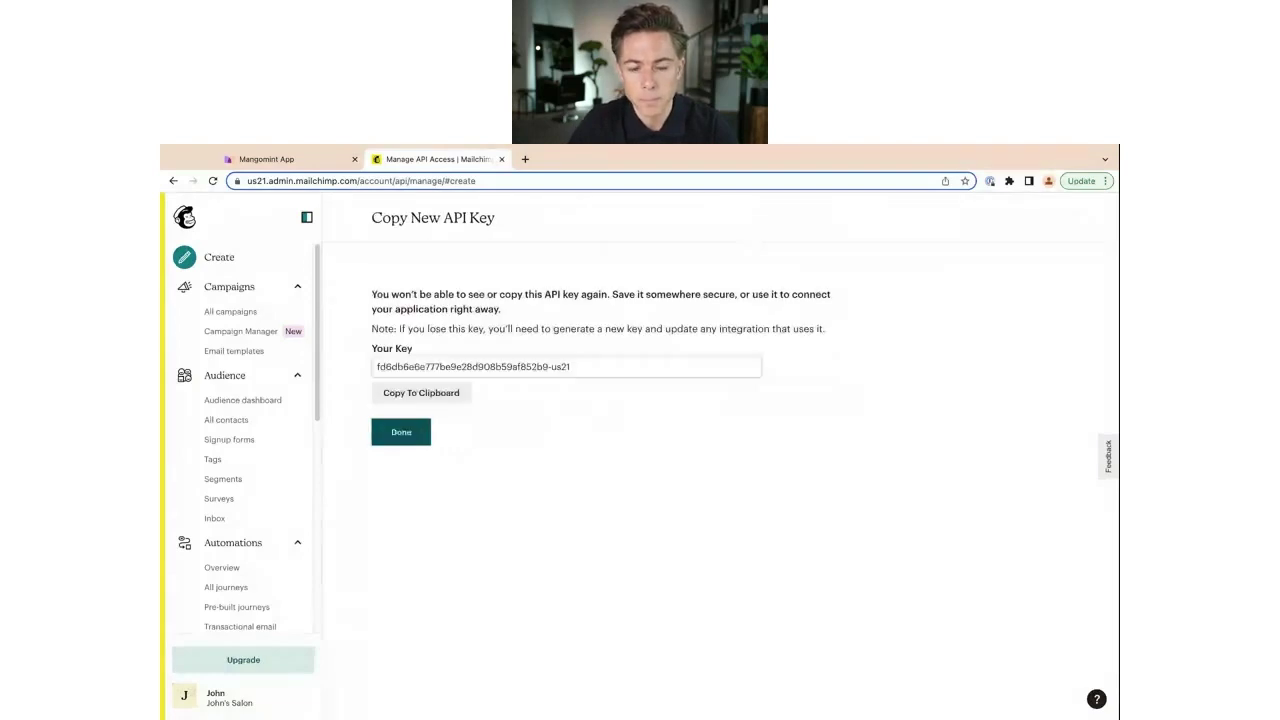
click(443, 398)
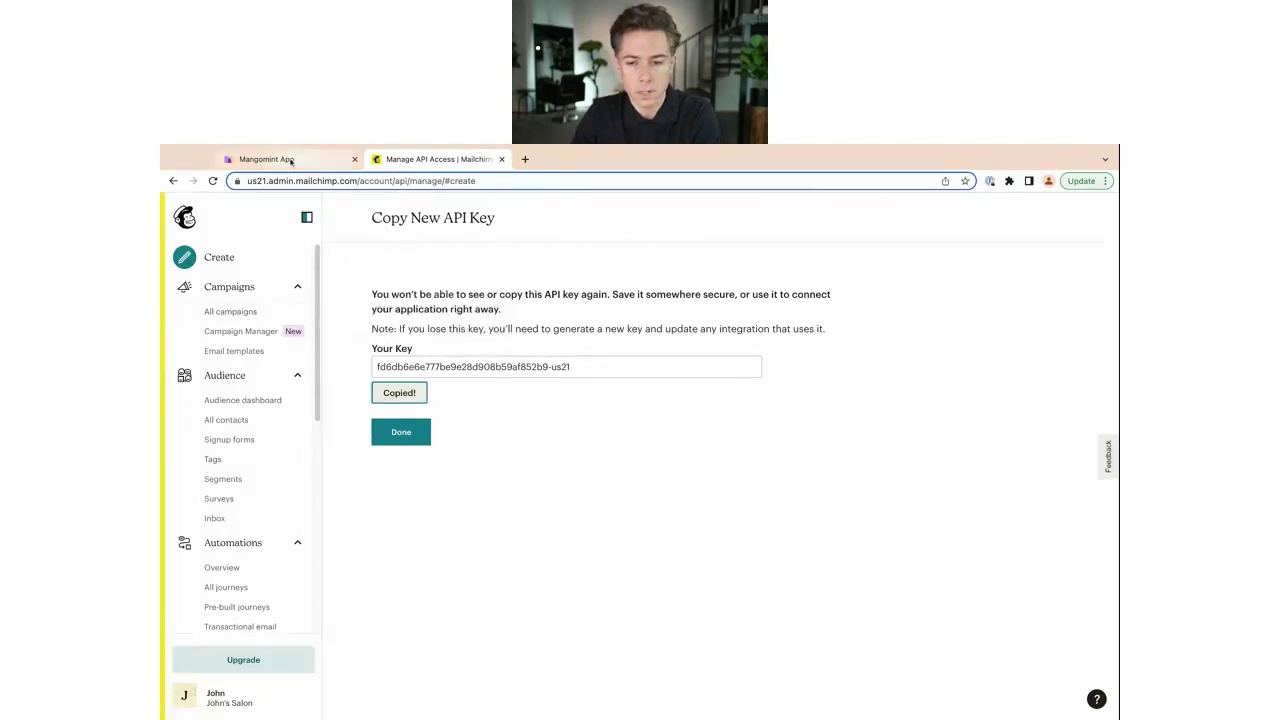
Step: Show all contacts in the Mailchimp audience, switch to Mangomint, and submit the copied API key in the Mailchimp integration
click(234, 423)
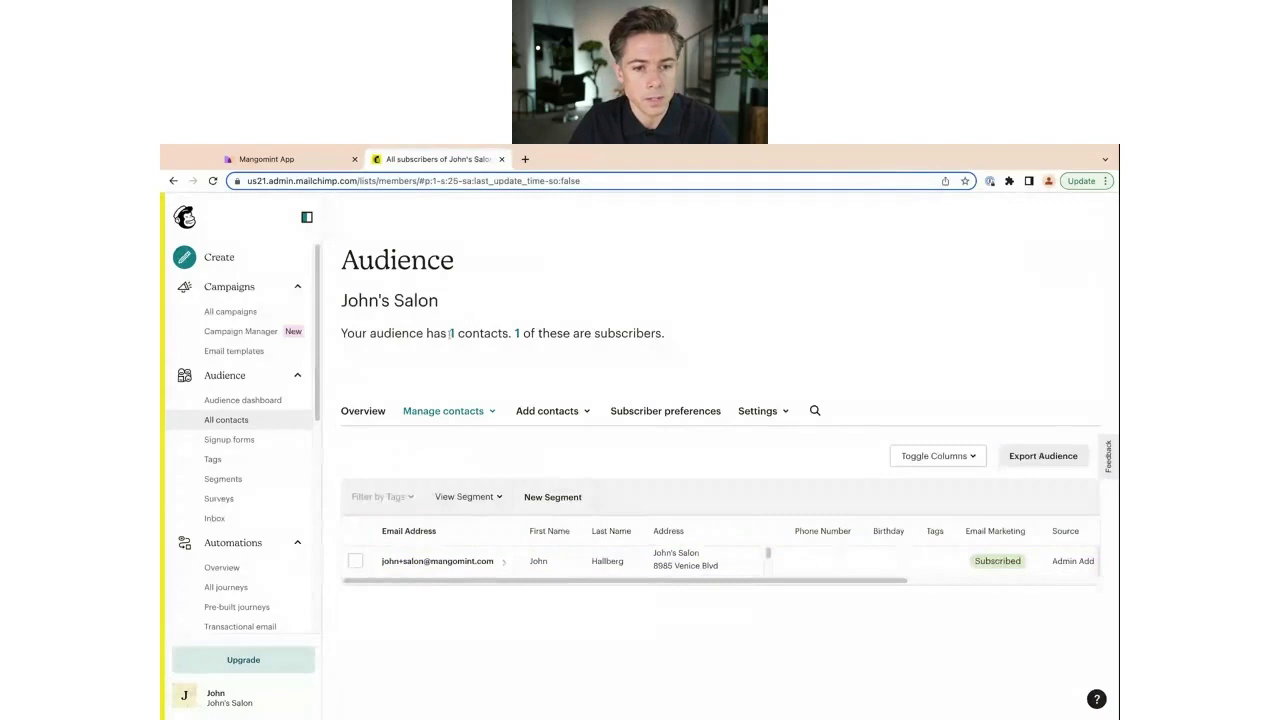
click(285, 161)
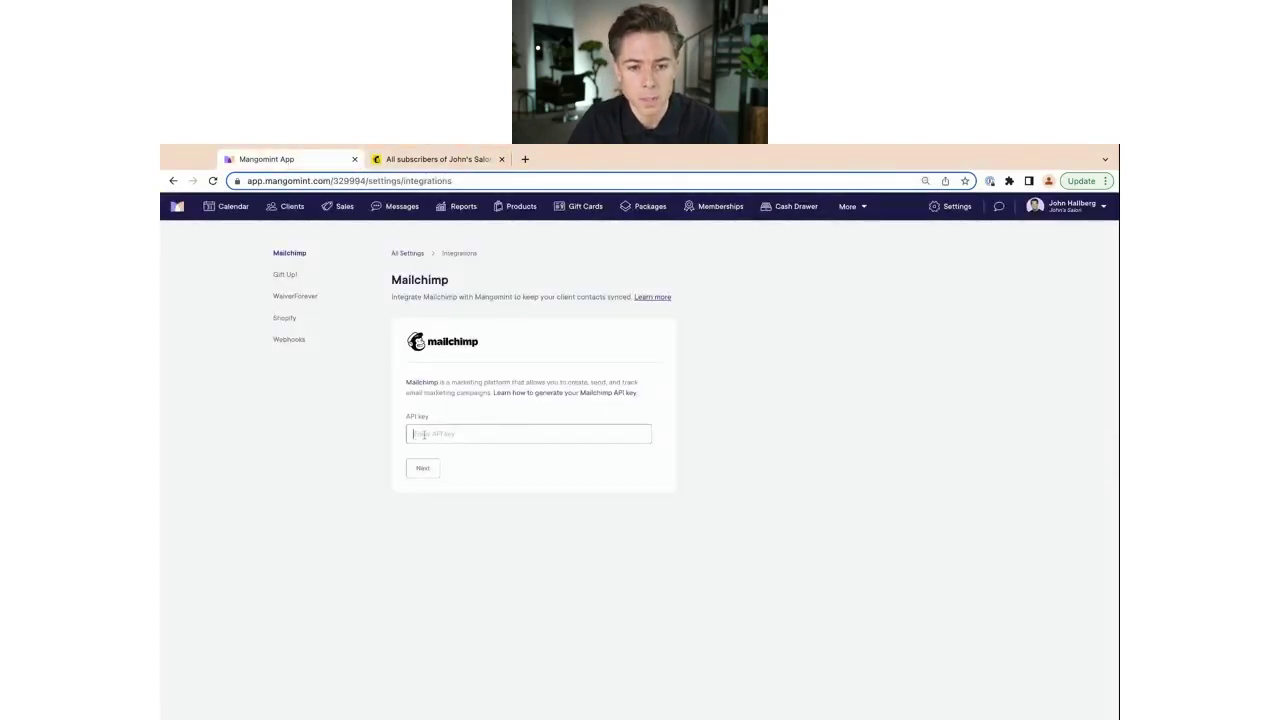
key(super+v)
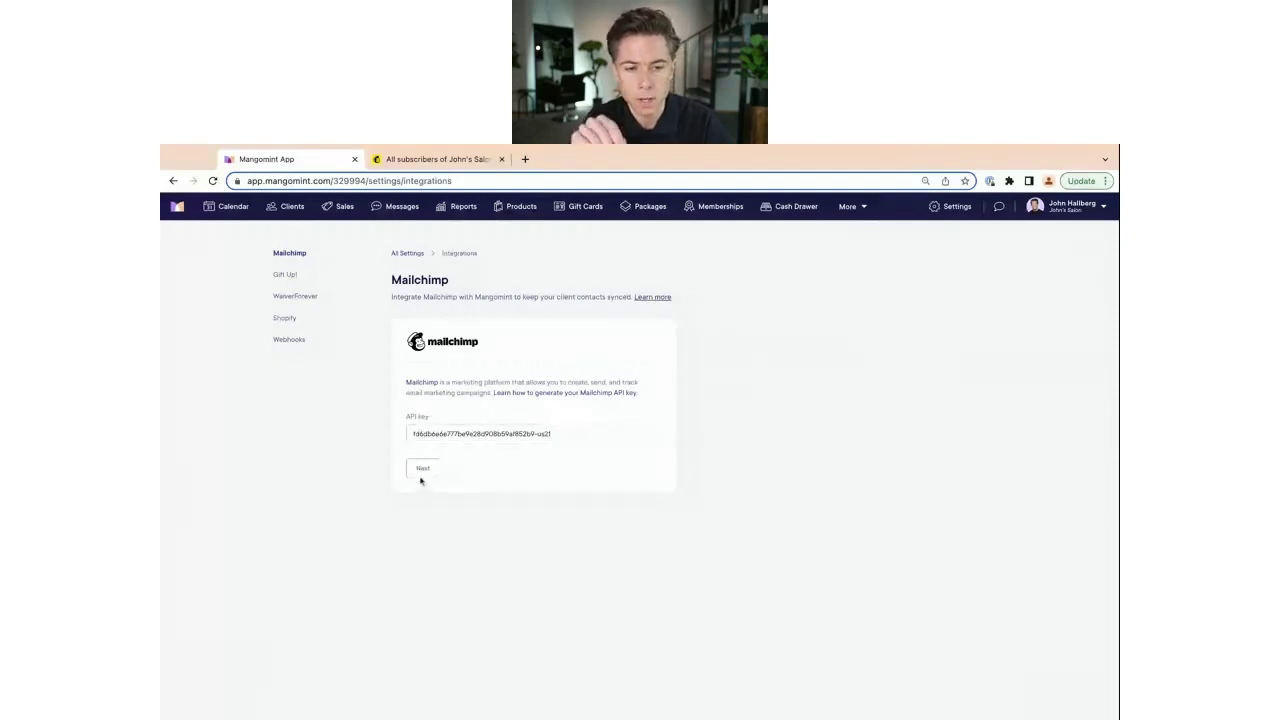
click(422, 470)
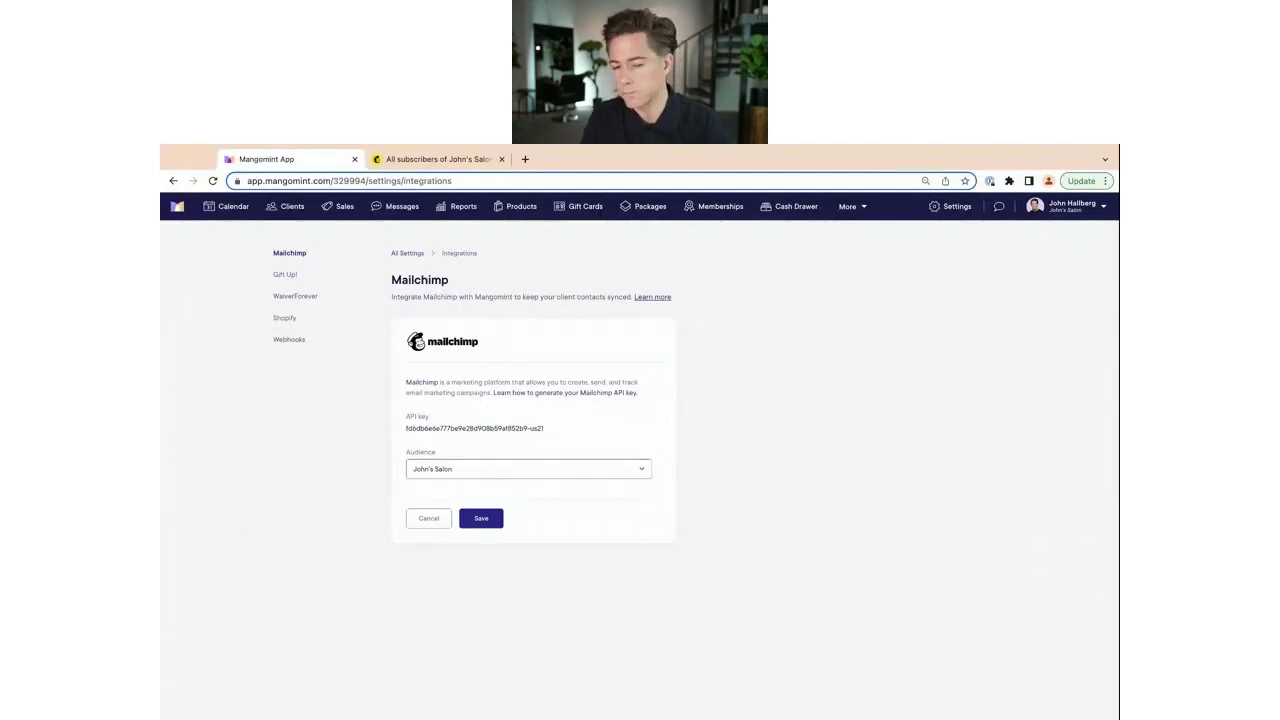
Step: Choose John's Salon as the Mailchimp audience and save the integration
click(528, 469)
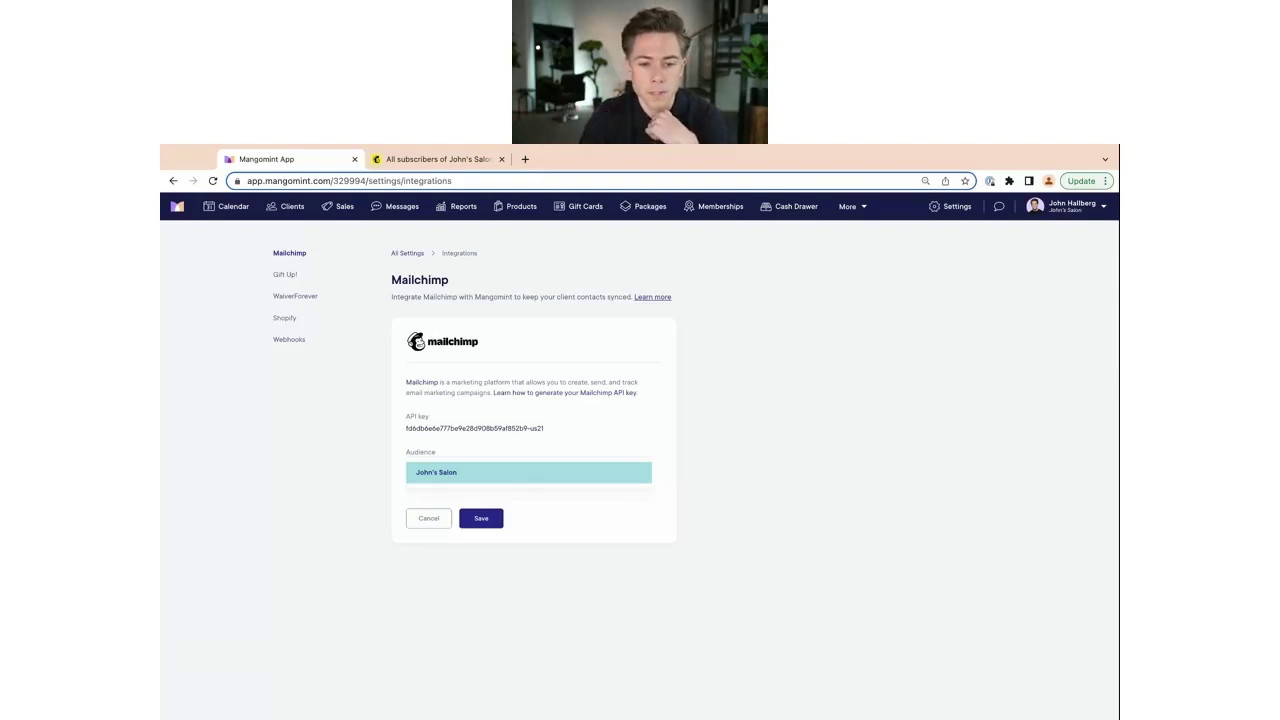
click(488, 476)
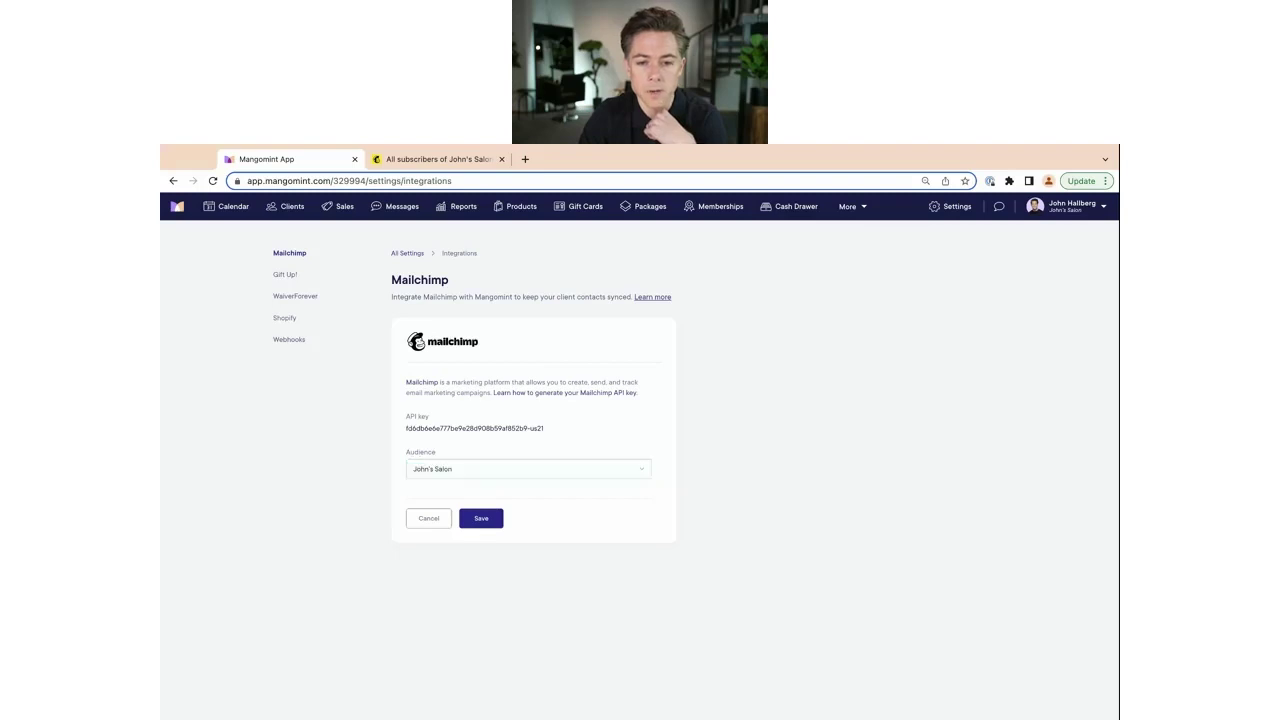
click(481, 520)
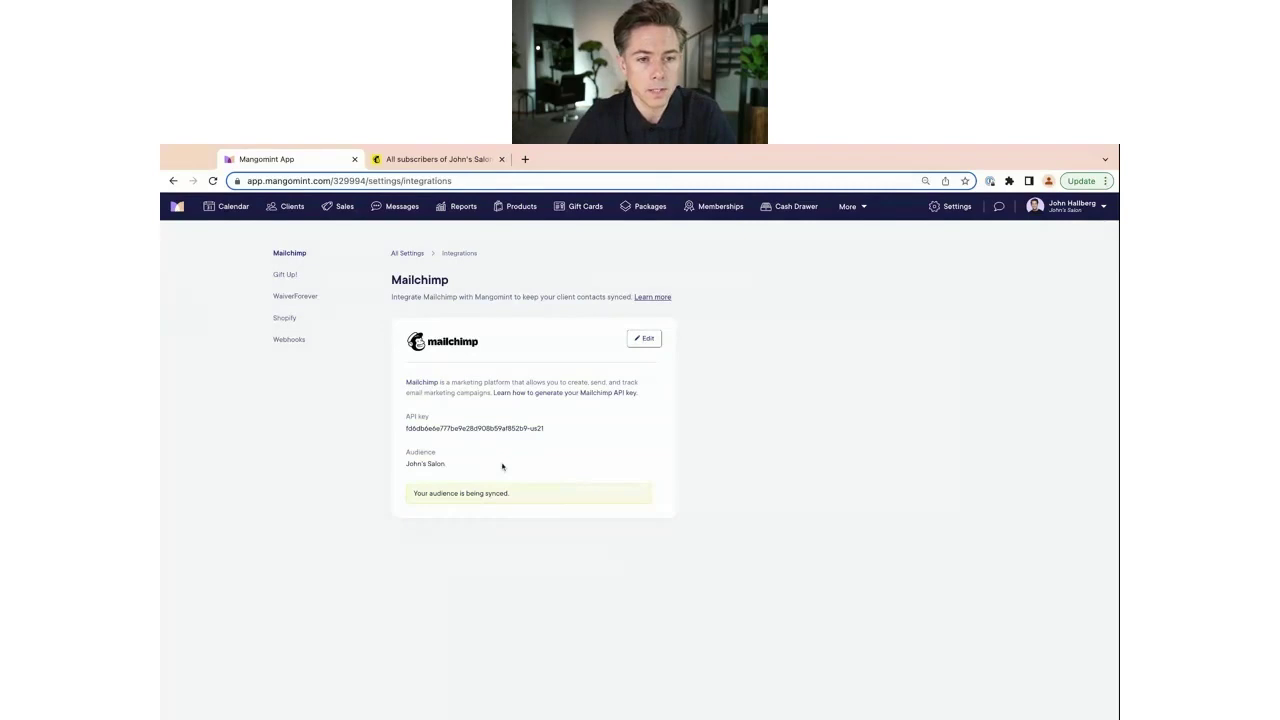
Step: Compare Mangomint's client list with the synced contacts in the Mailchimp audience, ending back on the client list
click(292, 206)
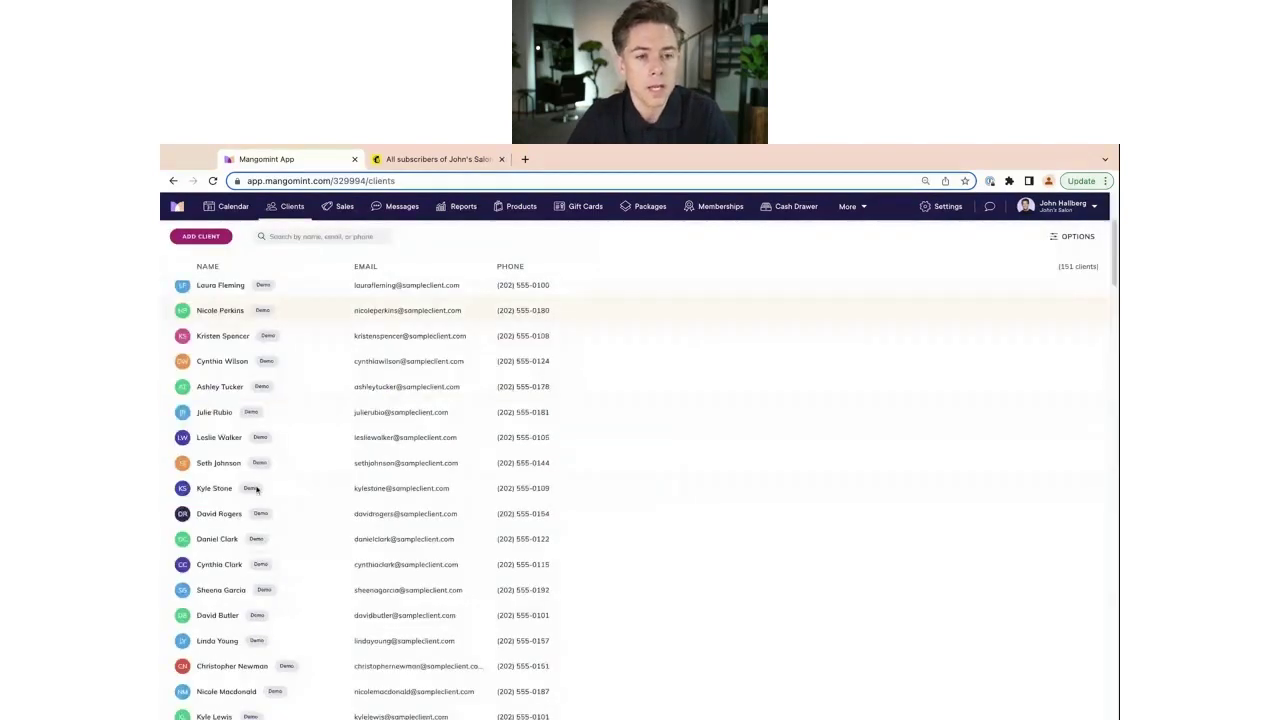
scroll(256, 488, up, 4)
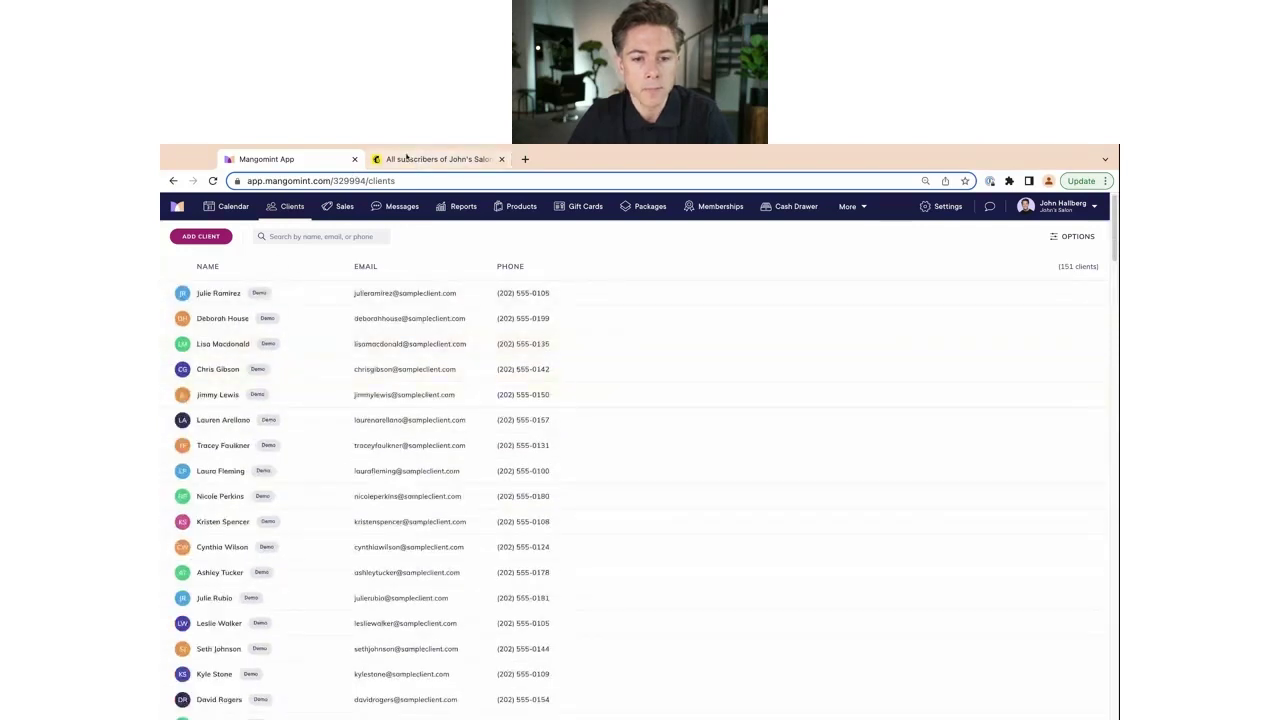
click(410, 160)
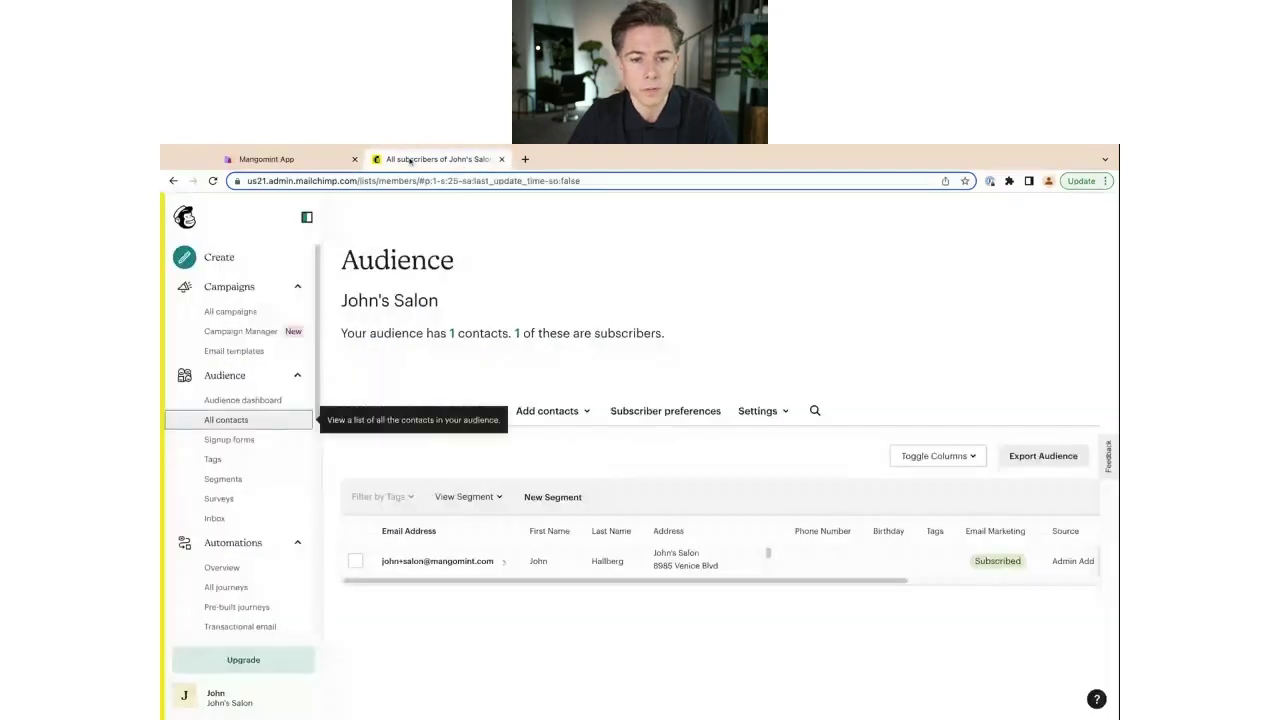
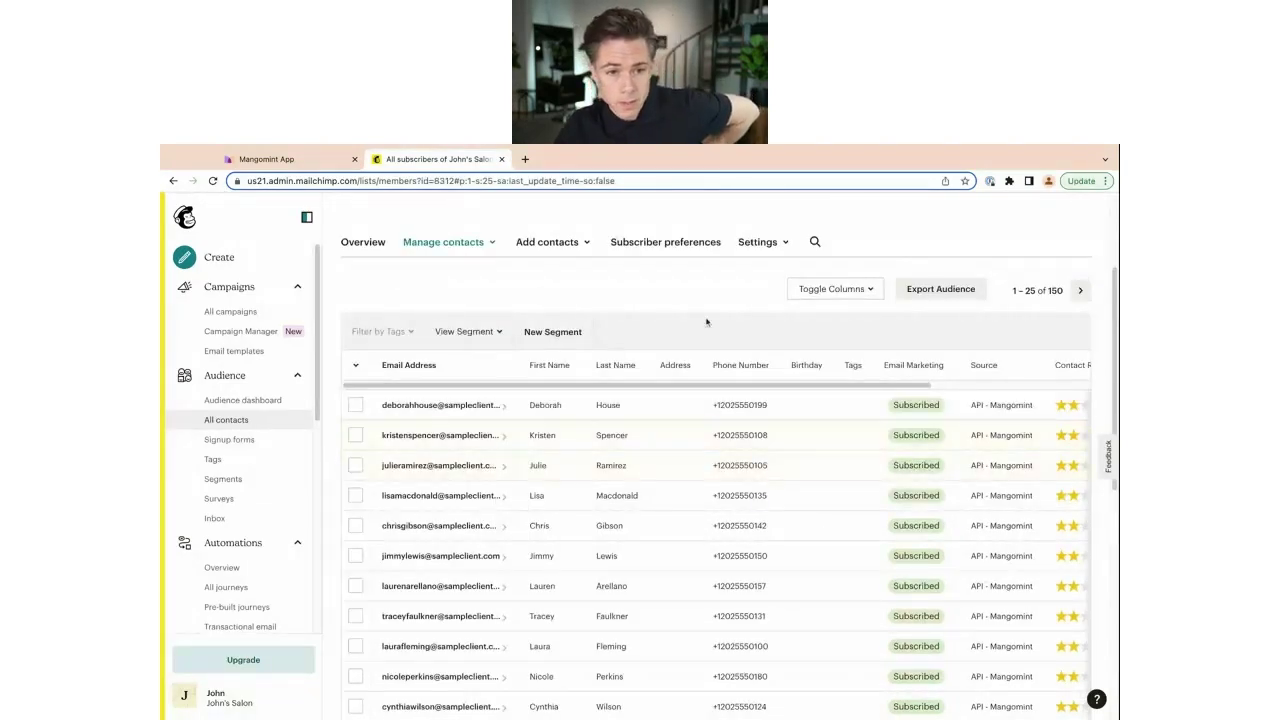
scroll(452, 469, up, 1)
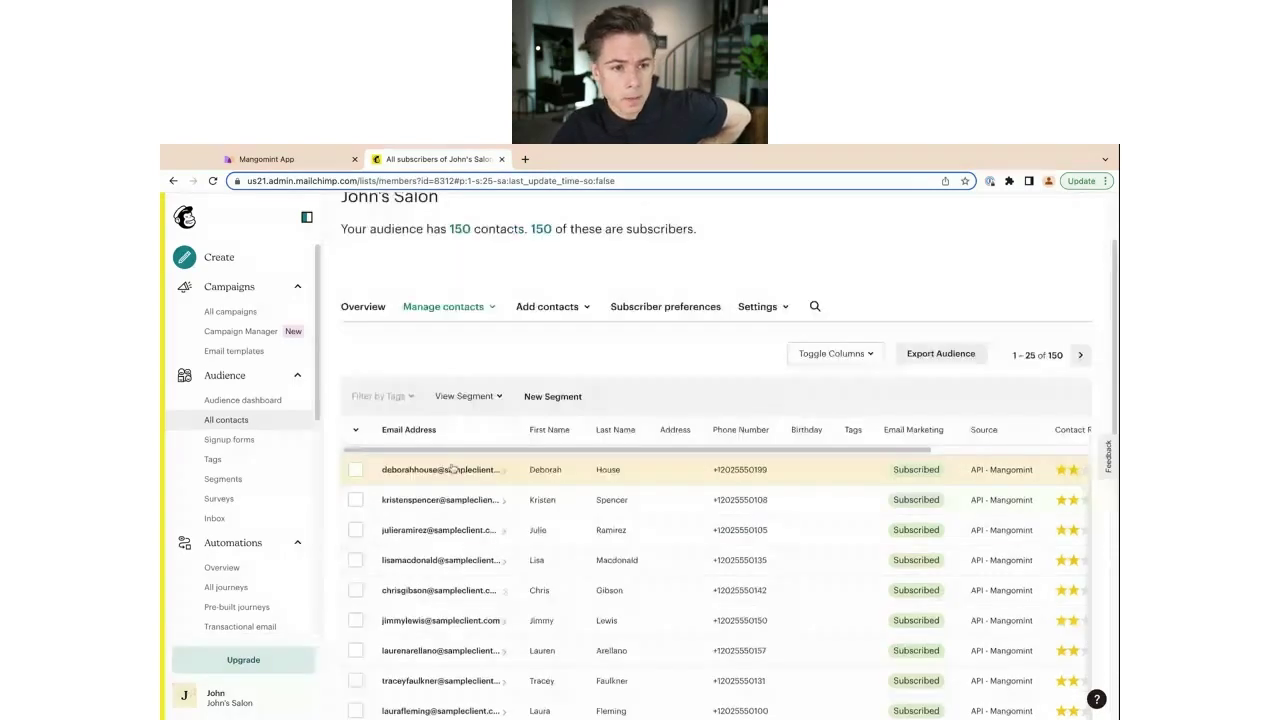
key(ctrl+shift+Tab)
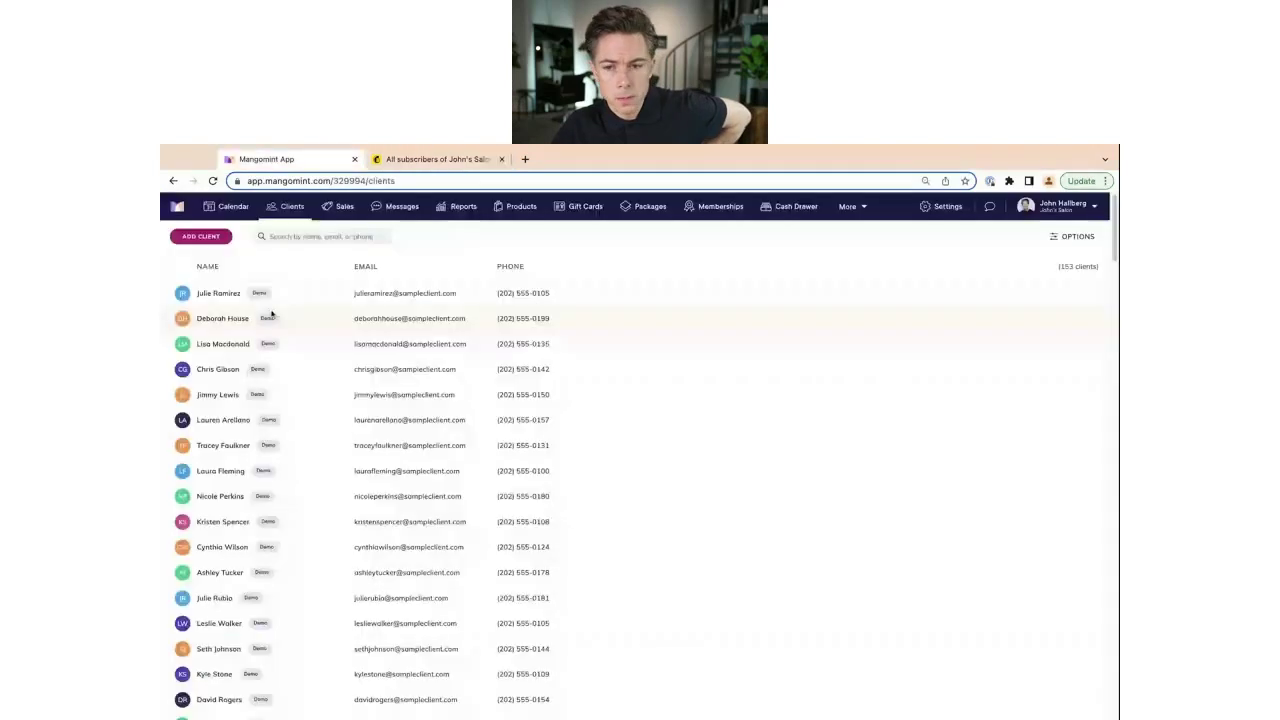
Step: Add a birthday to the additional details of the second client in the list and save the client record
click(245, 317)
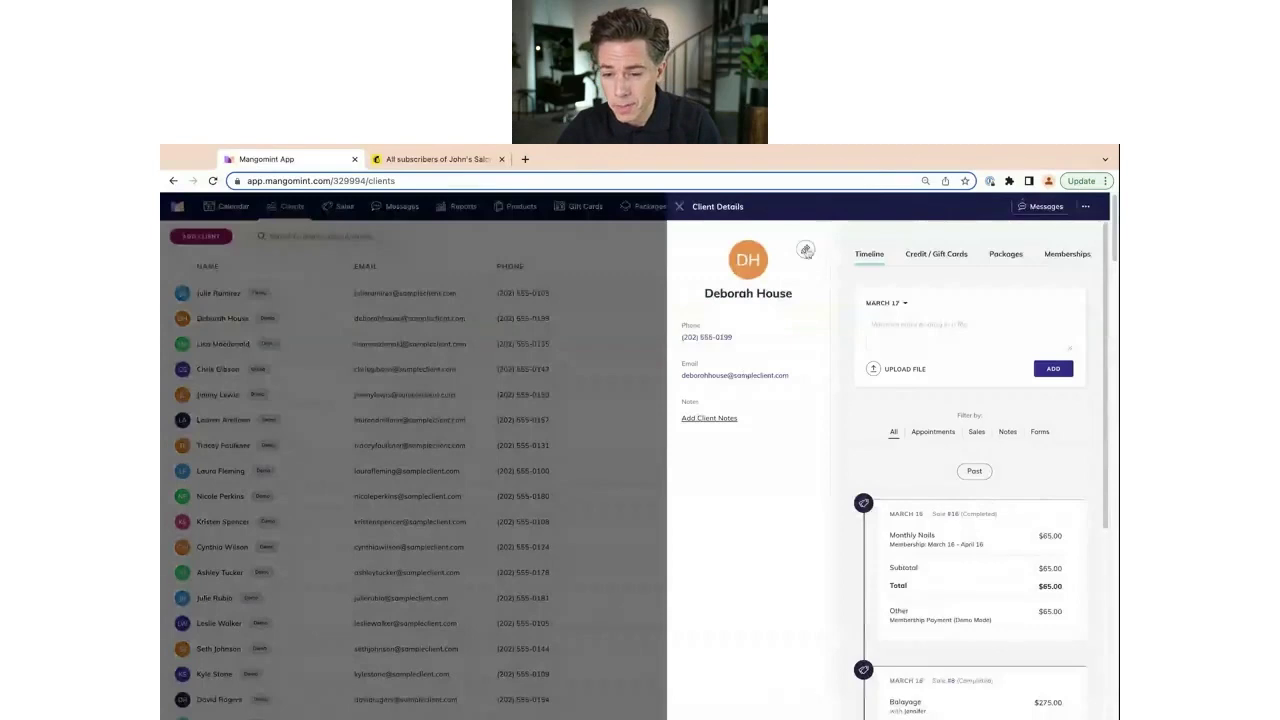
click(806, 250)
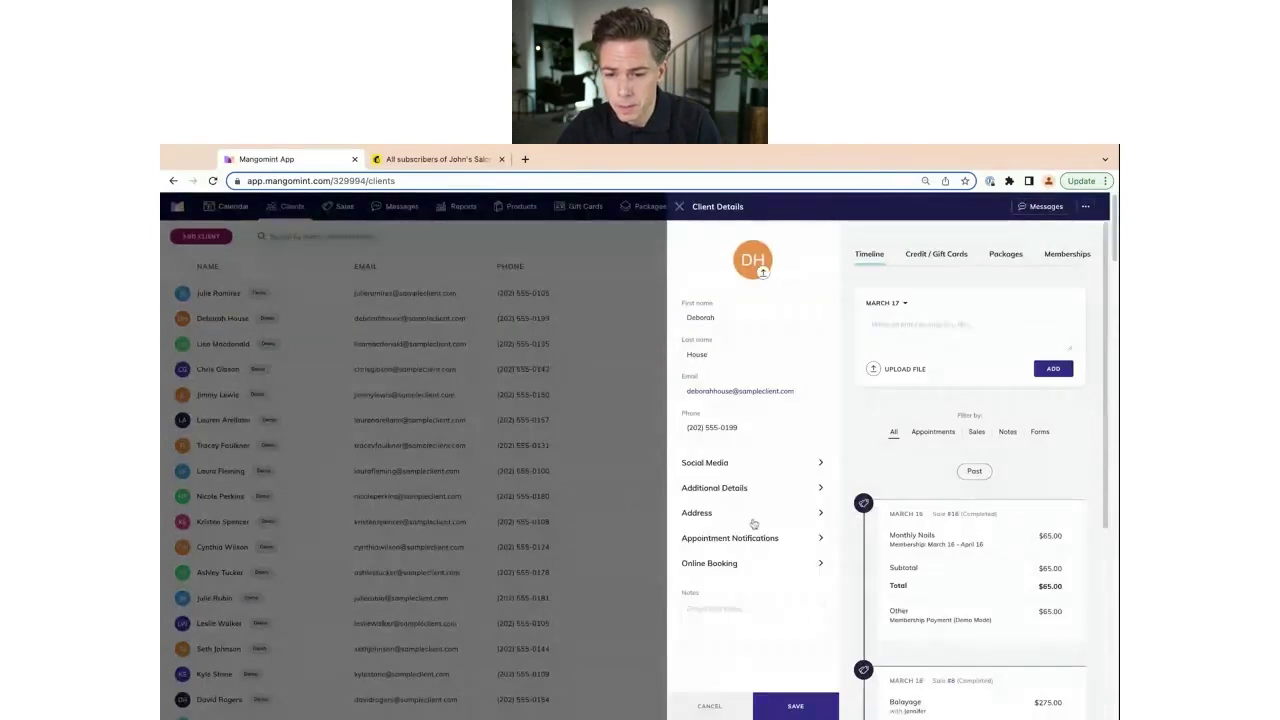
click(727, 488)
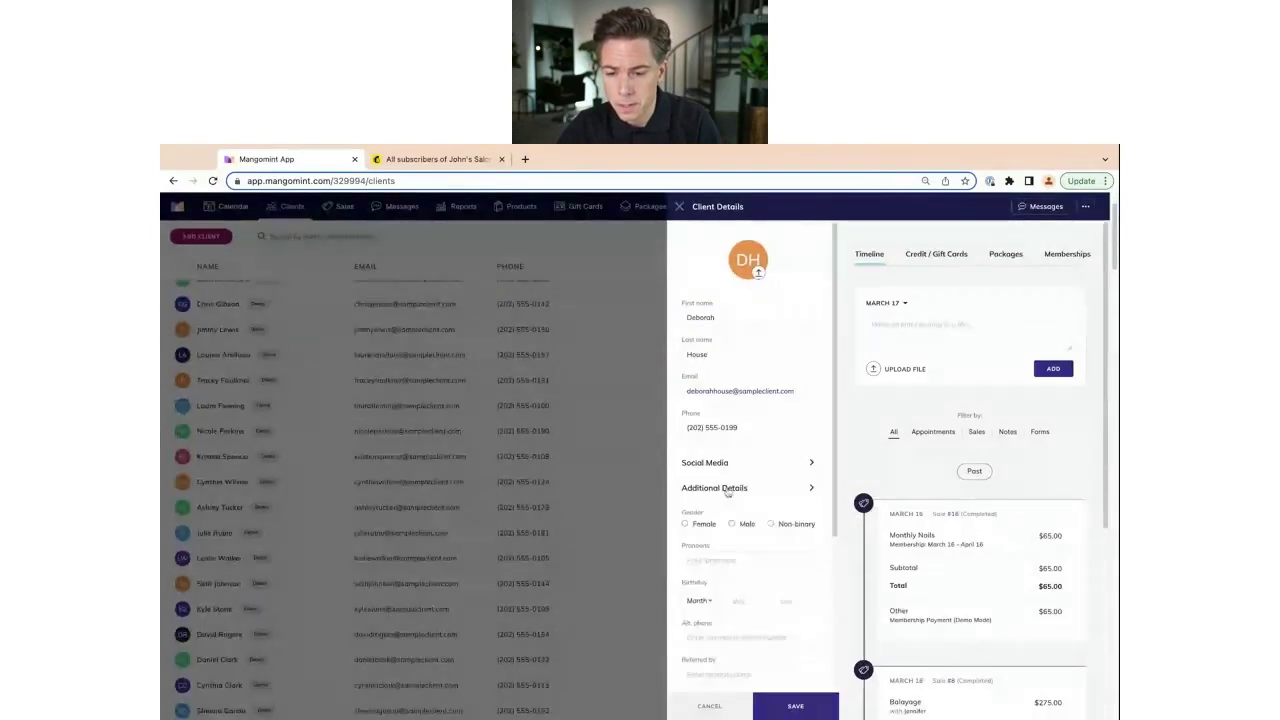
scroll(727, 490, down, 2)
click(700, 519)
click(718, 557)
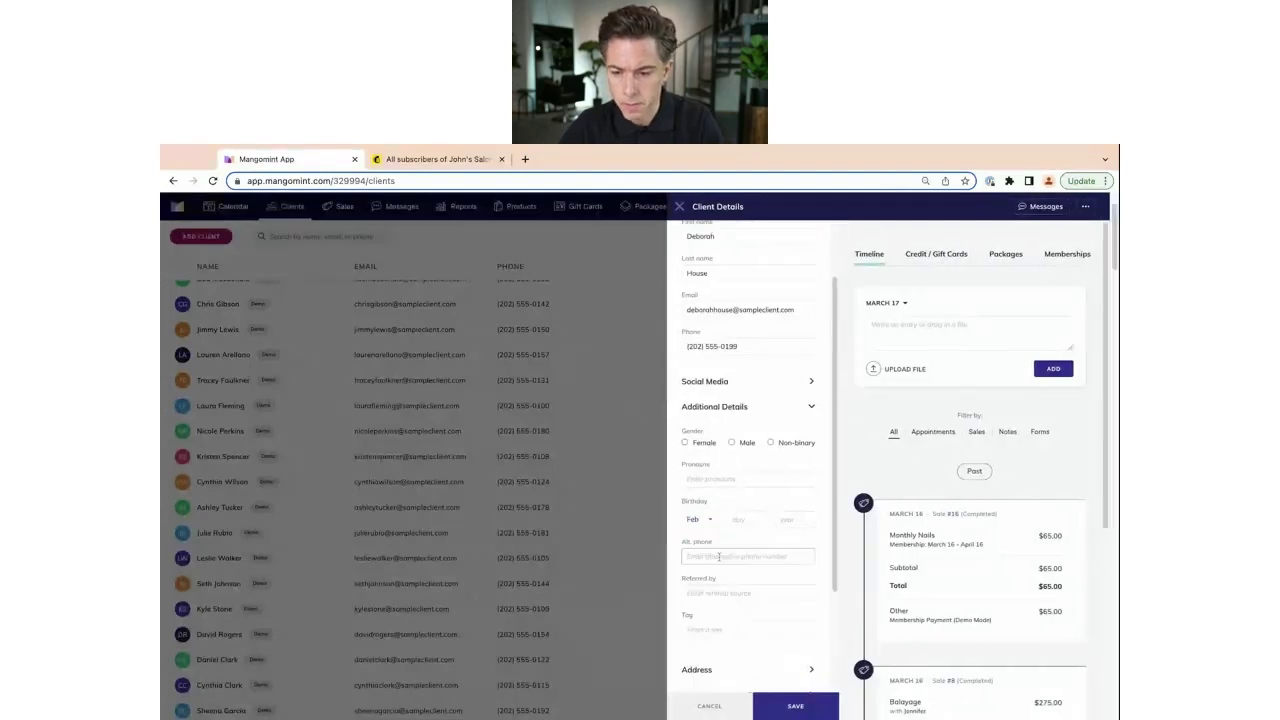
click(751, 518)
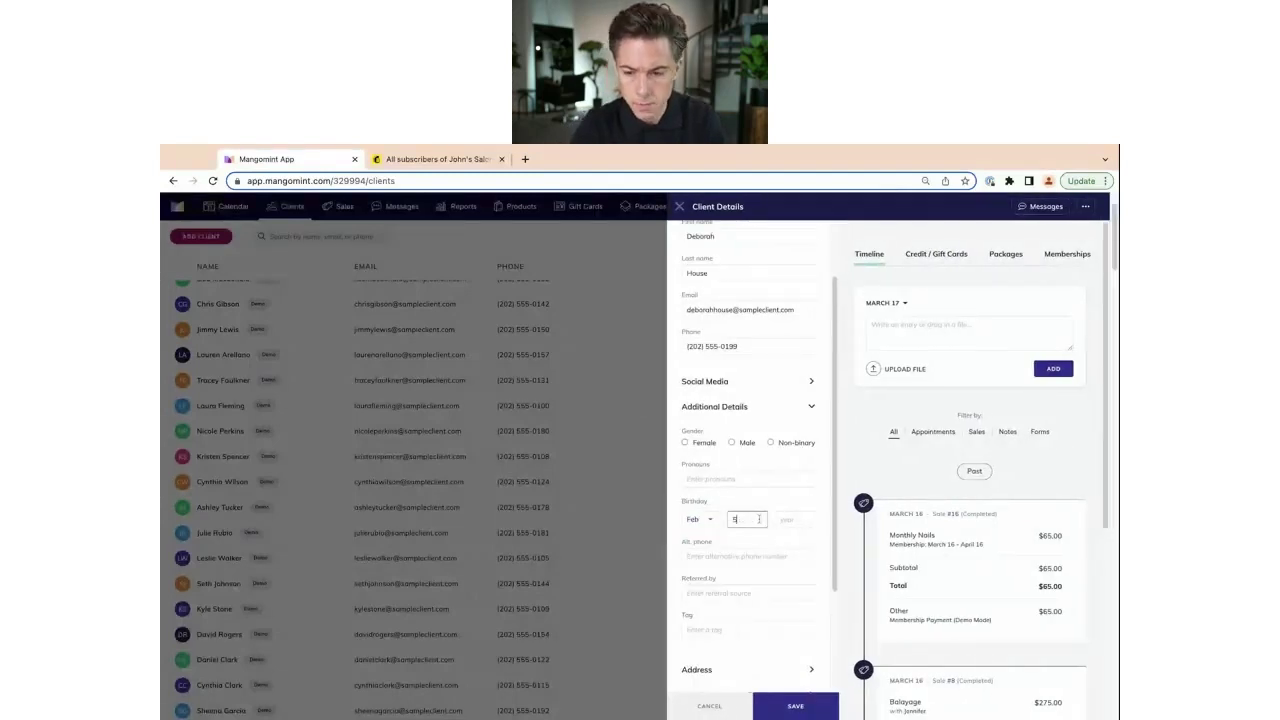
text(5)
key(Tab)
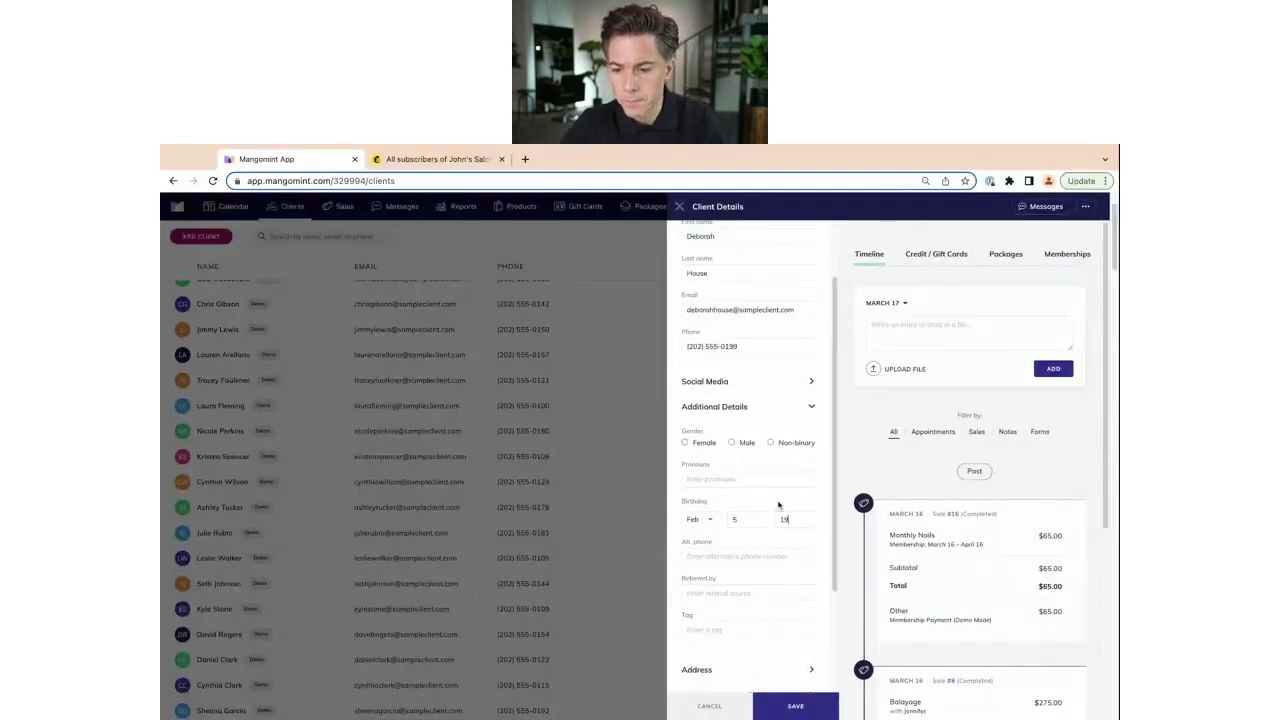
click(795, 706)
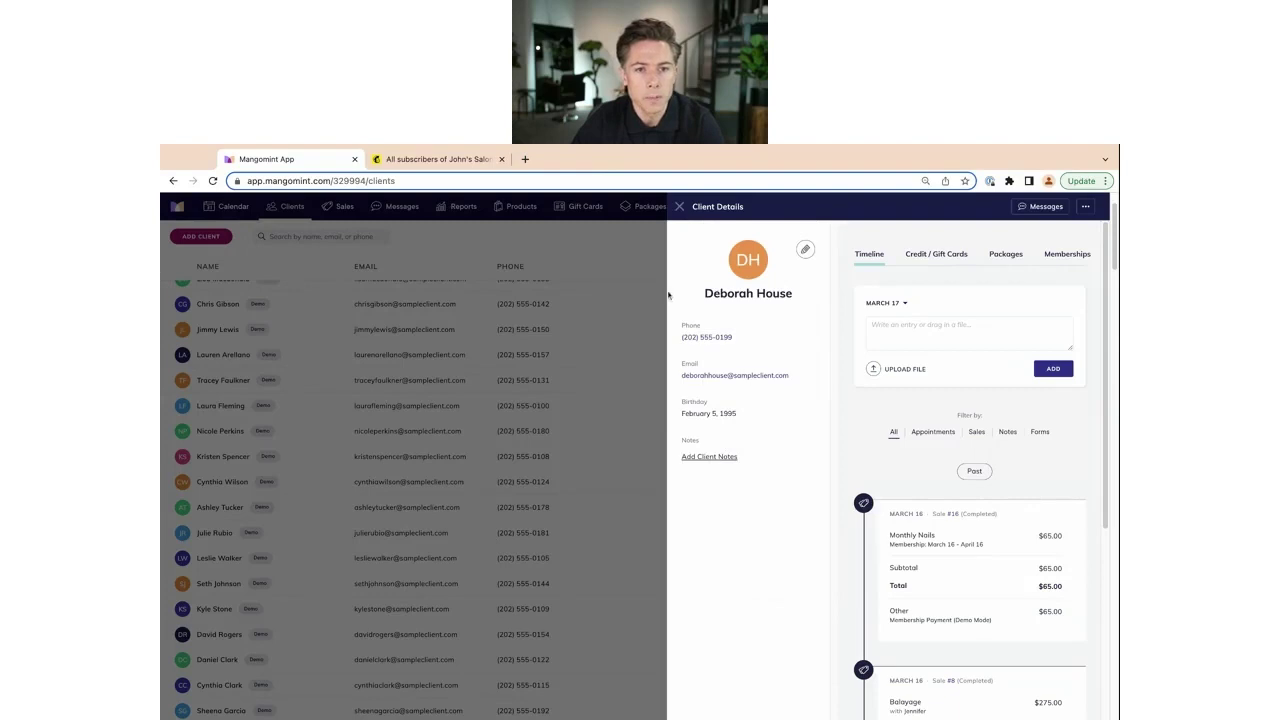
click(680, 207)
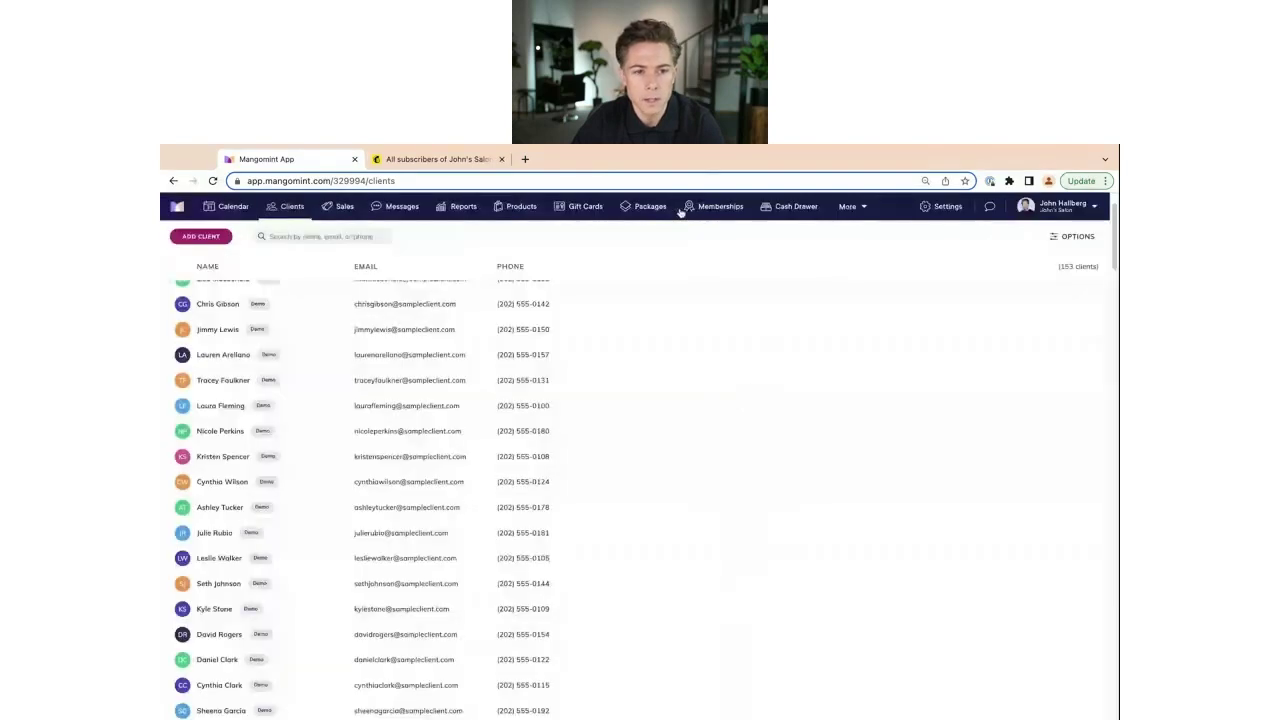
Step: Reload the John's Salon contacts in Mailchimp and check the birthday field of the edited client
click(428, 160)
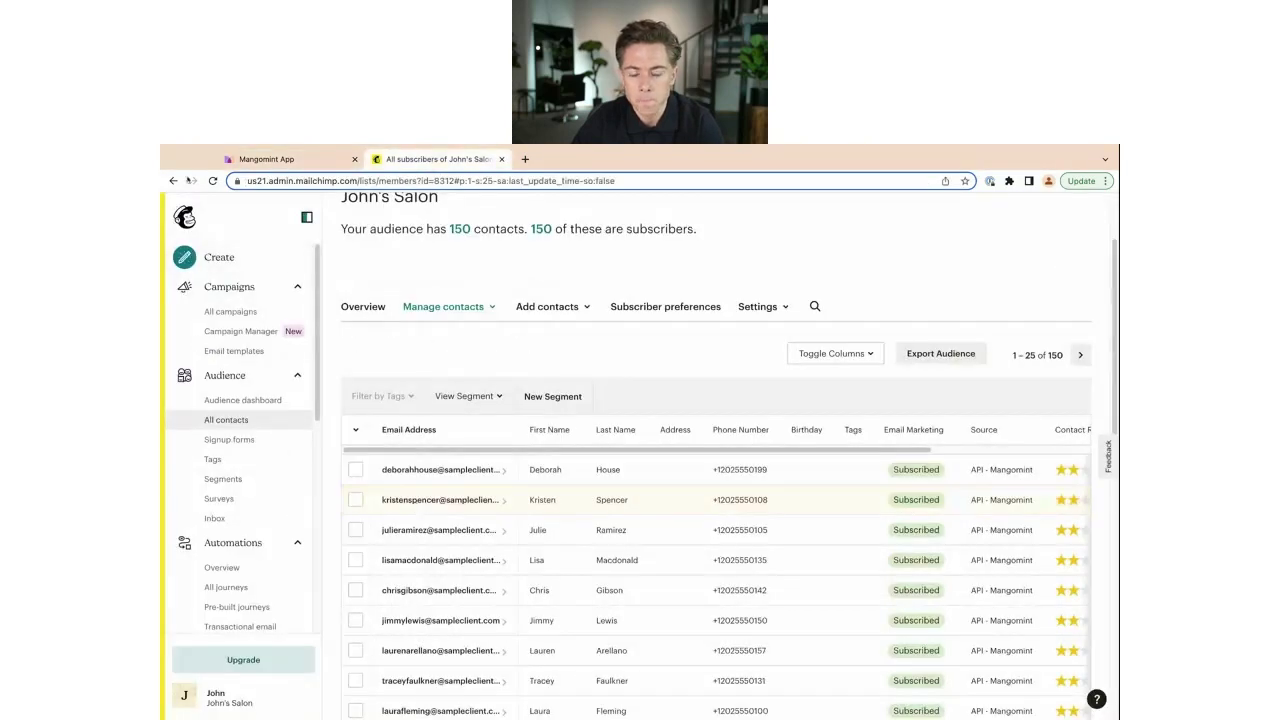
click(213, 181)
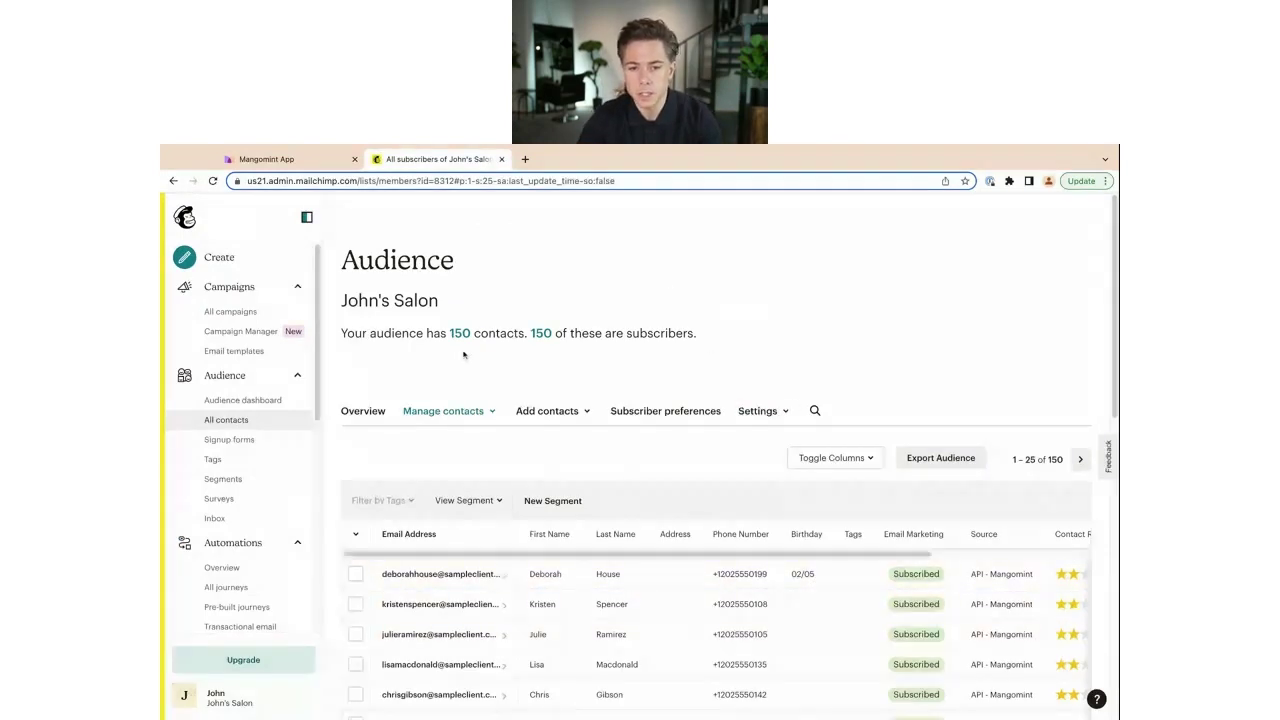
scroll(700, 585, down, 5)
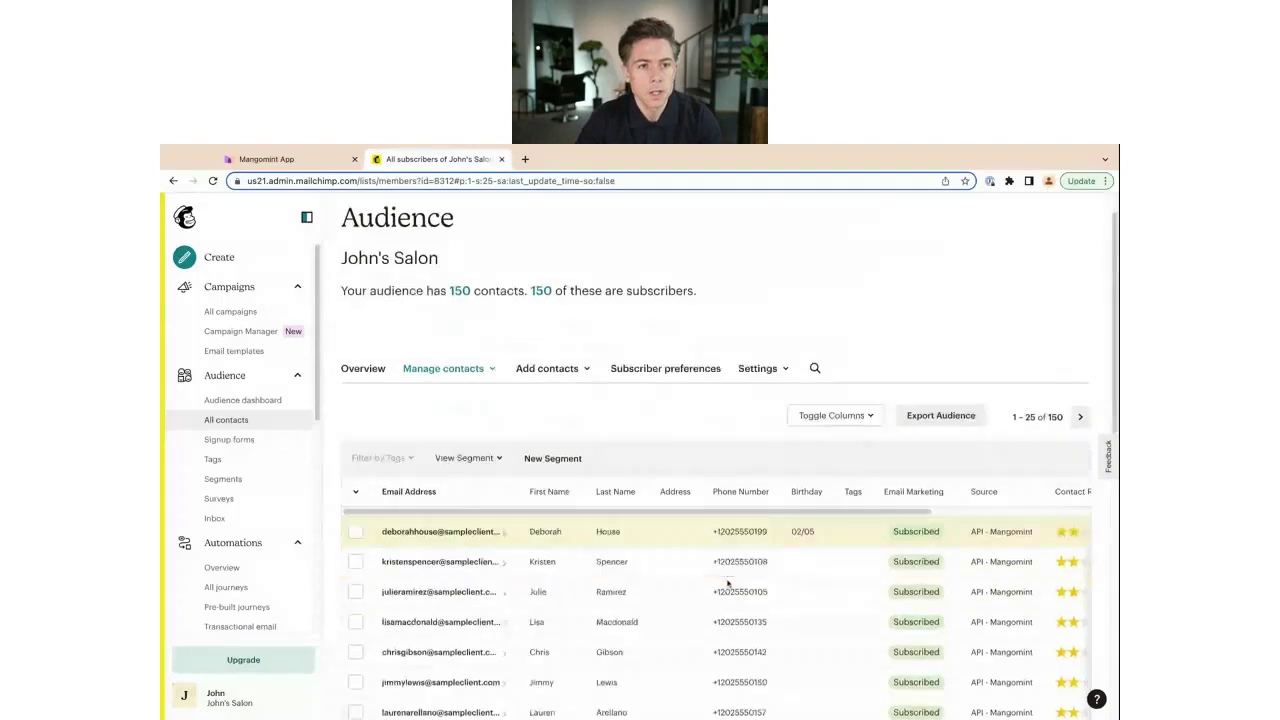
scroll(727, 583, up, 5)
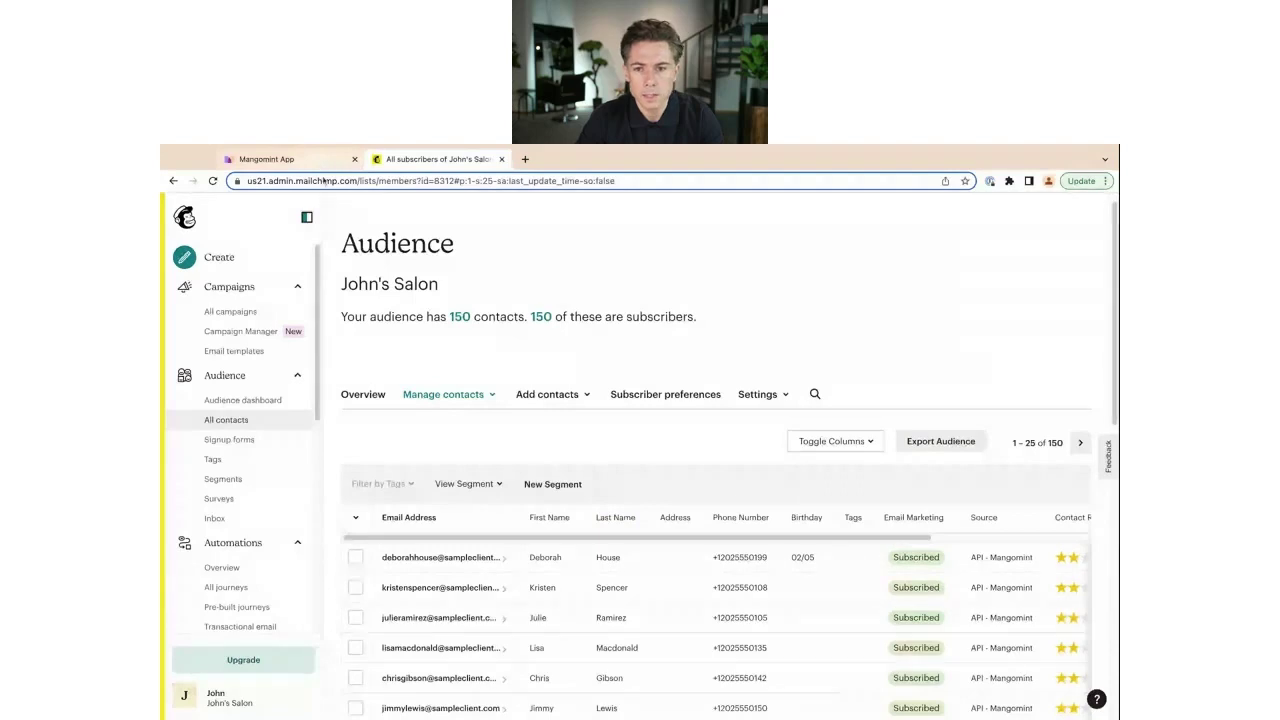
Step: Switch back to Mangomint and review the clients' memberships with their plans and statuses
click(290, 160)
click(720, 206)
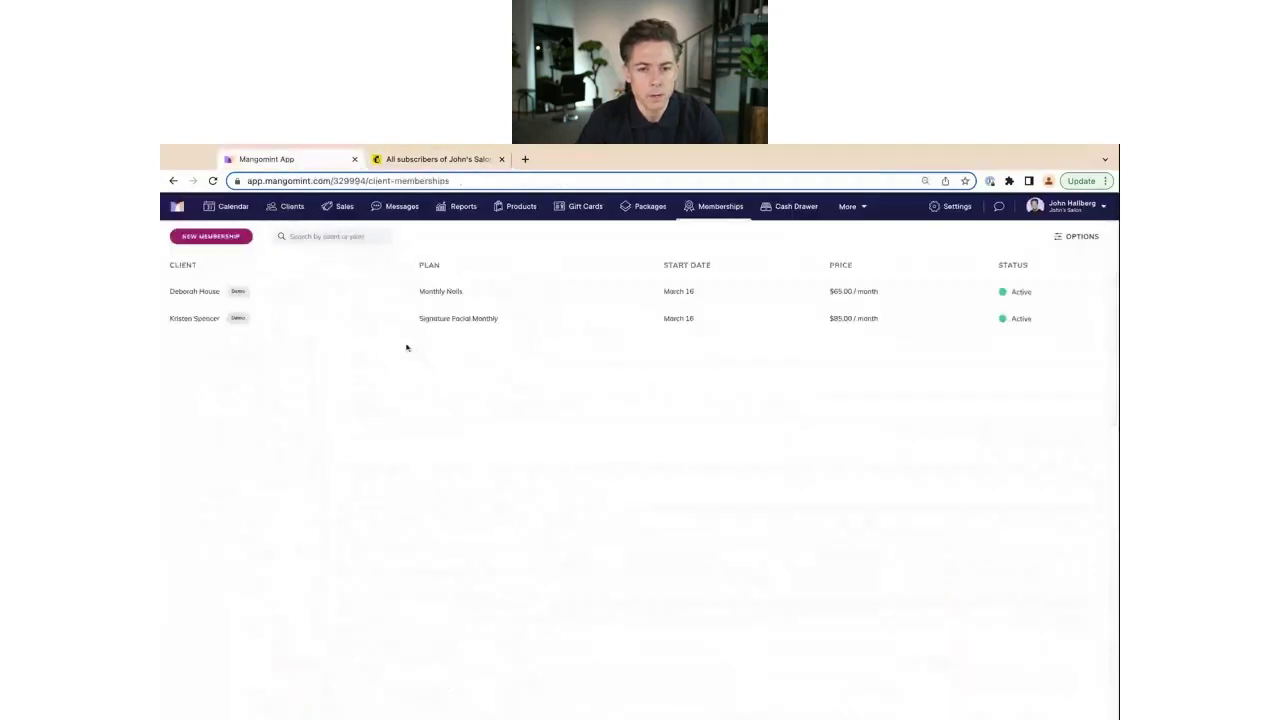
click(474, 290)
click(690, 209)
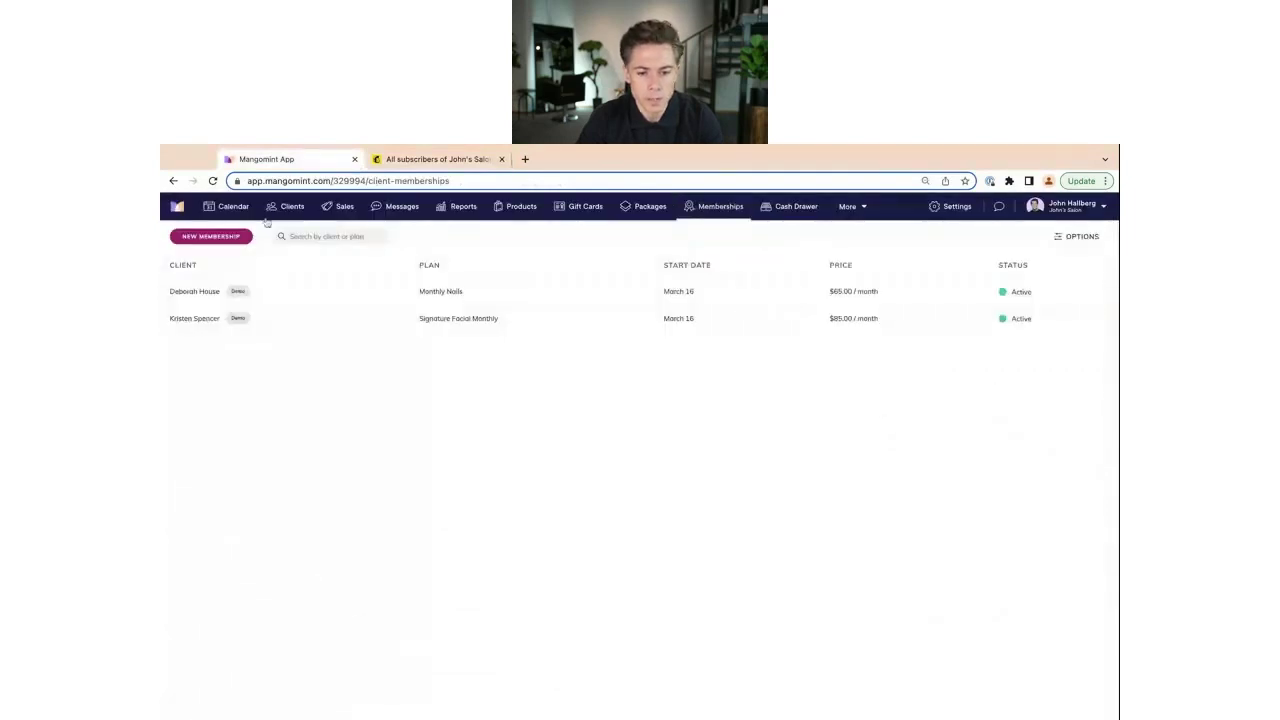
Step: View the edited client's contact profile in Mailchimp and compare its Active Membership field with the membership in Mangomint
click(386, 164)
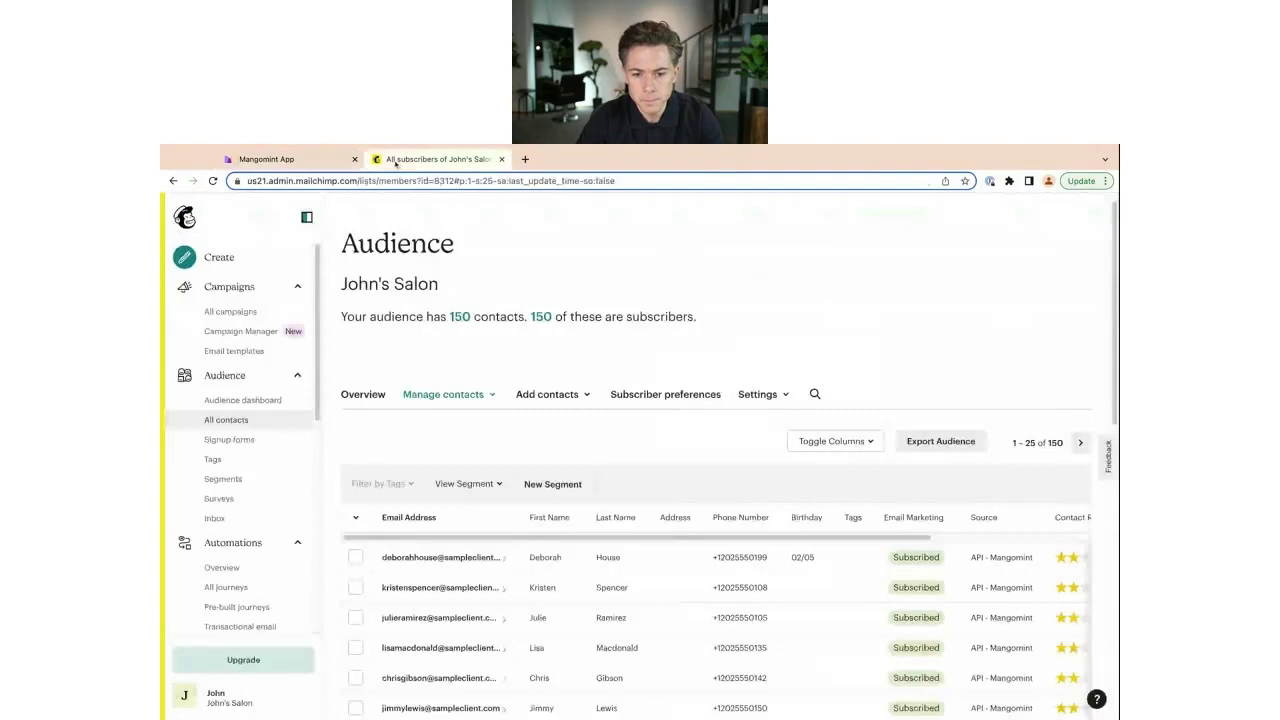
click(441, 552)
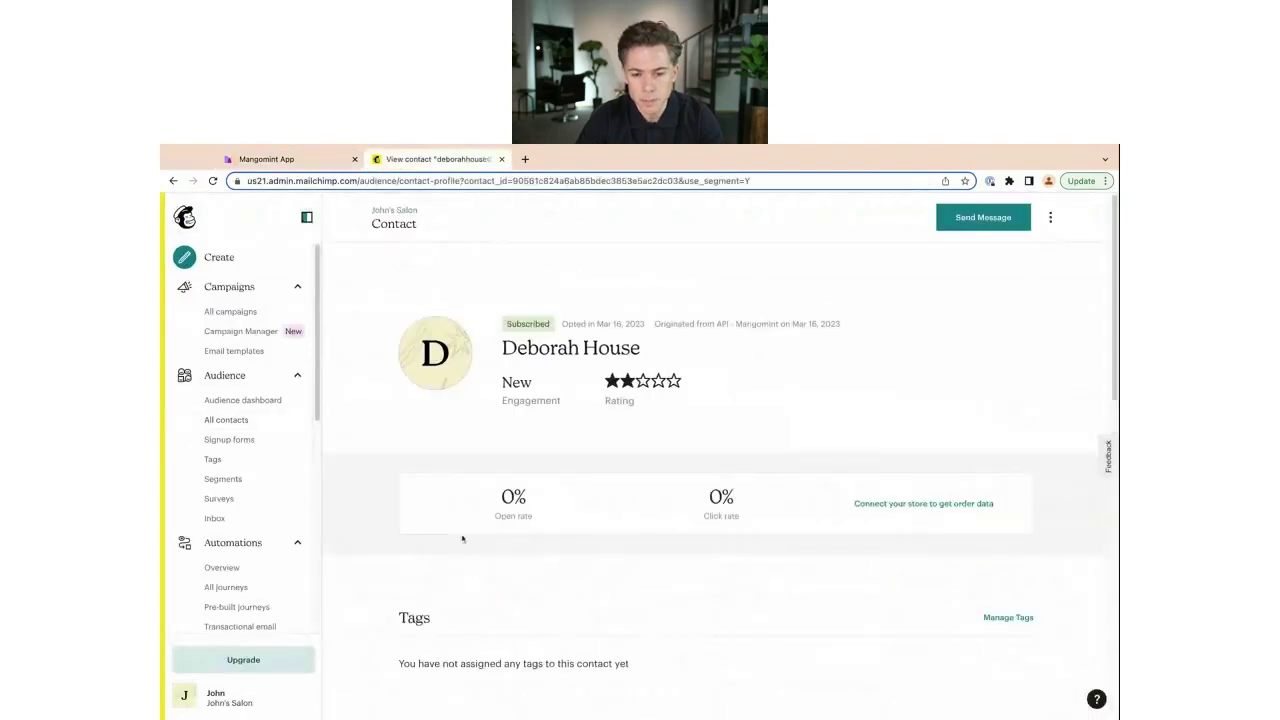
scroll(600, 480, down, 4)
drag(537, 534, 443, 533)
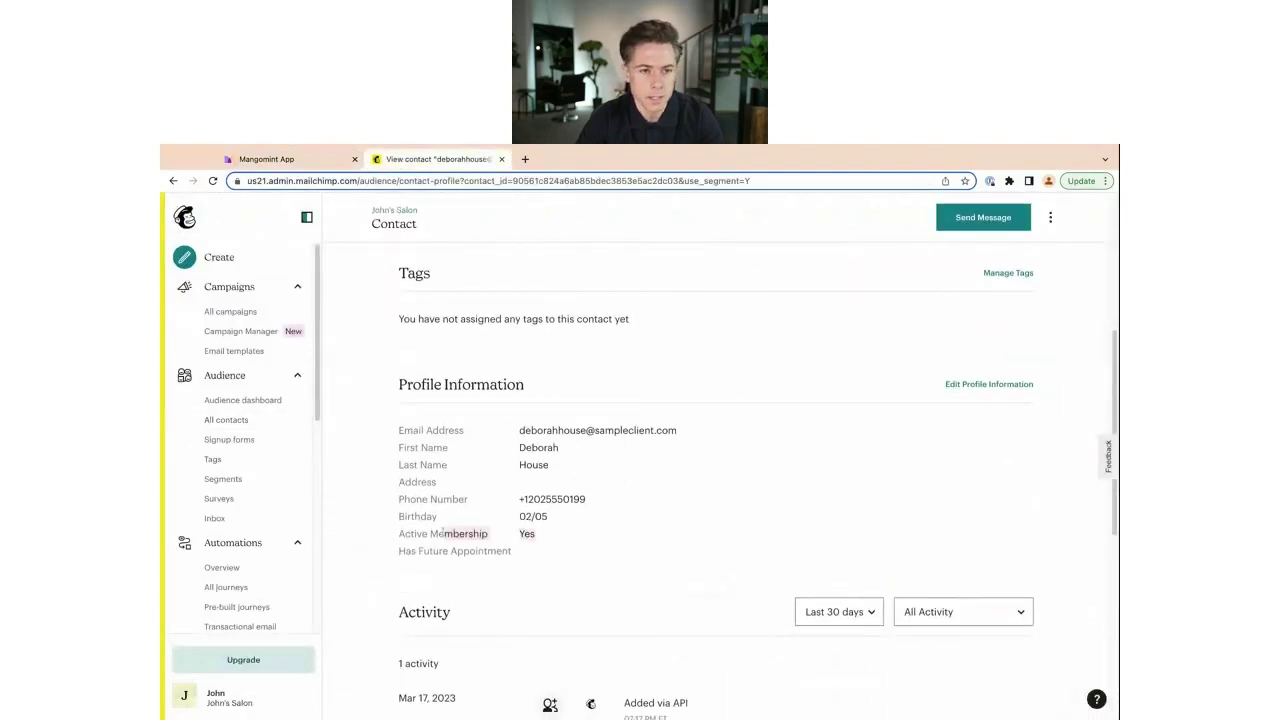
click(443, 533)
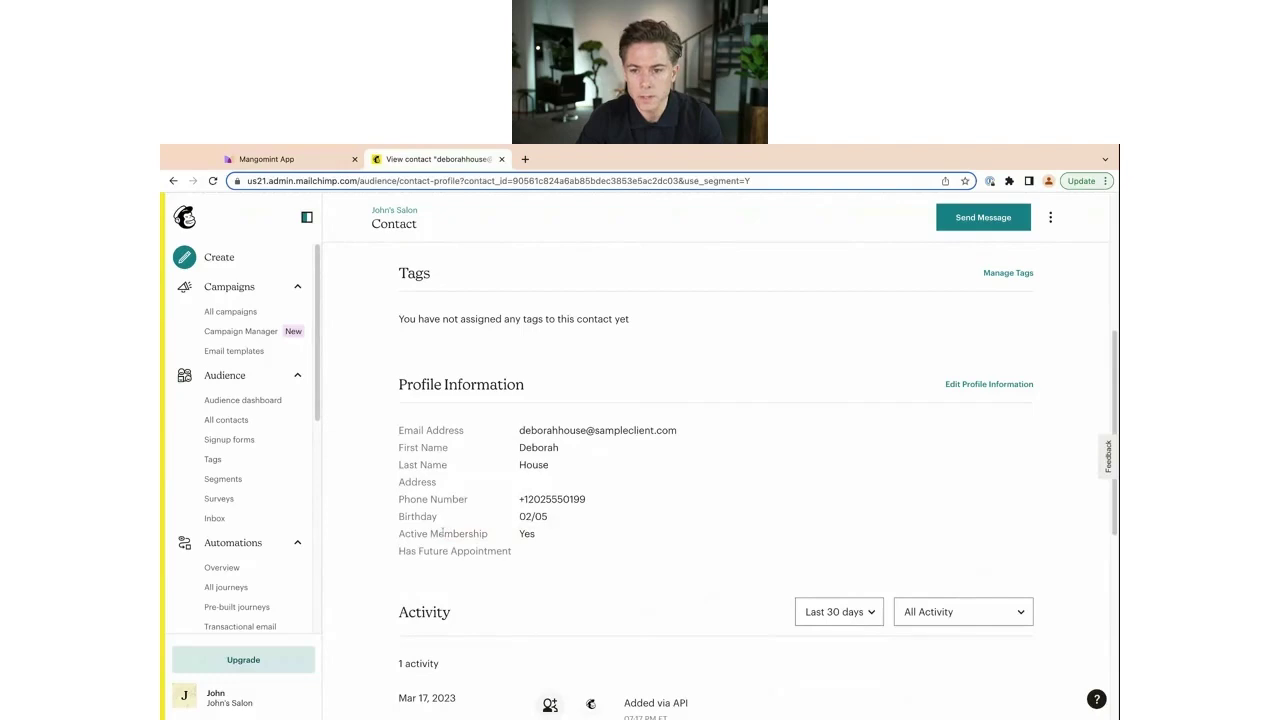
click(262, 159)
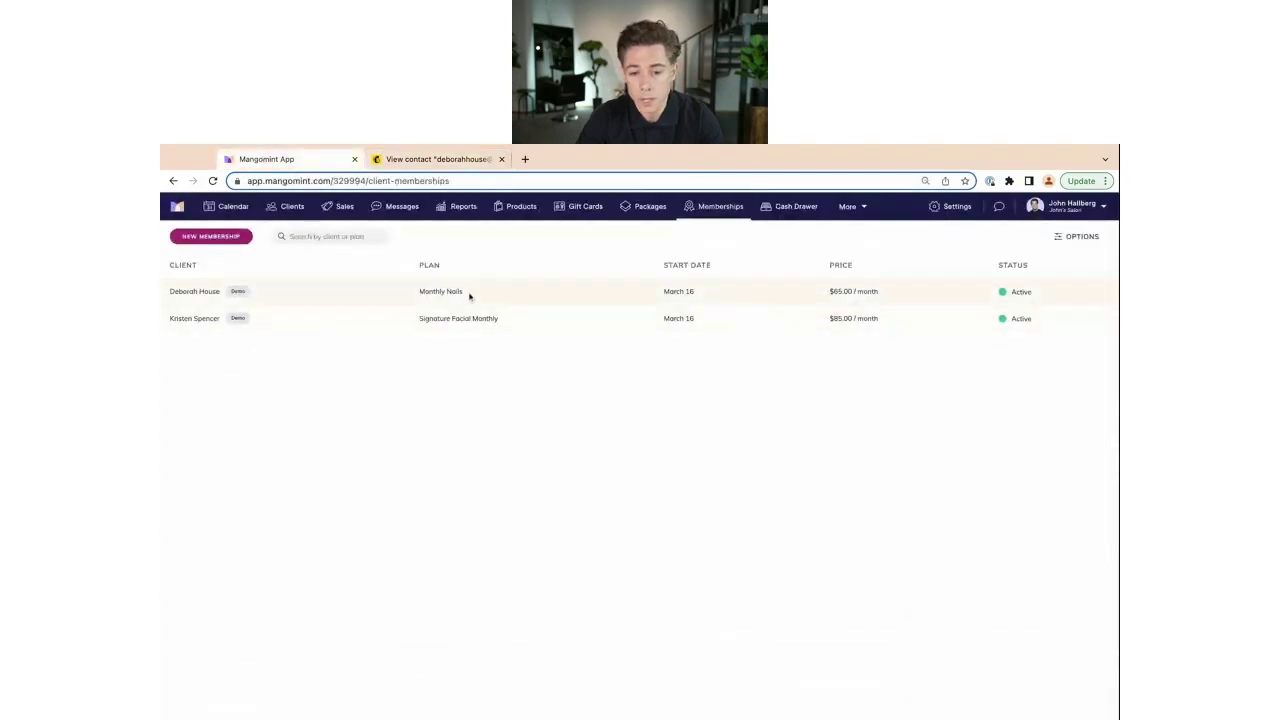
click(435, 159)
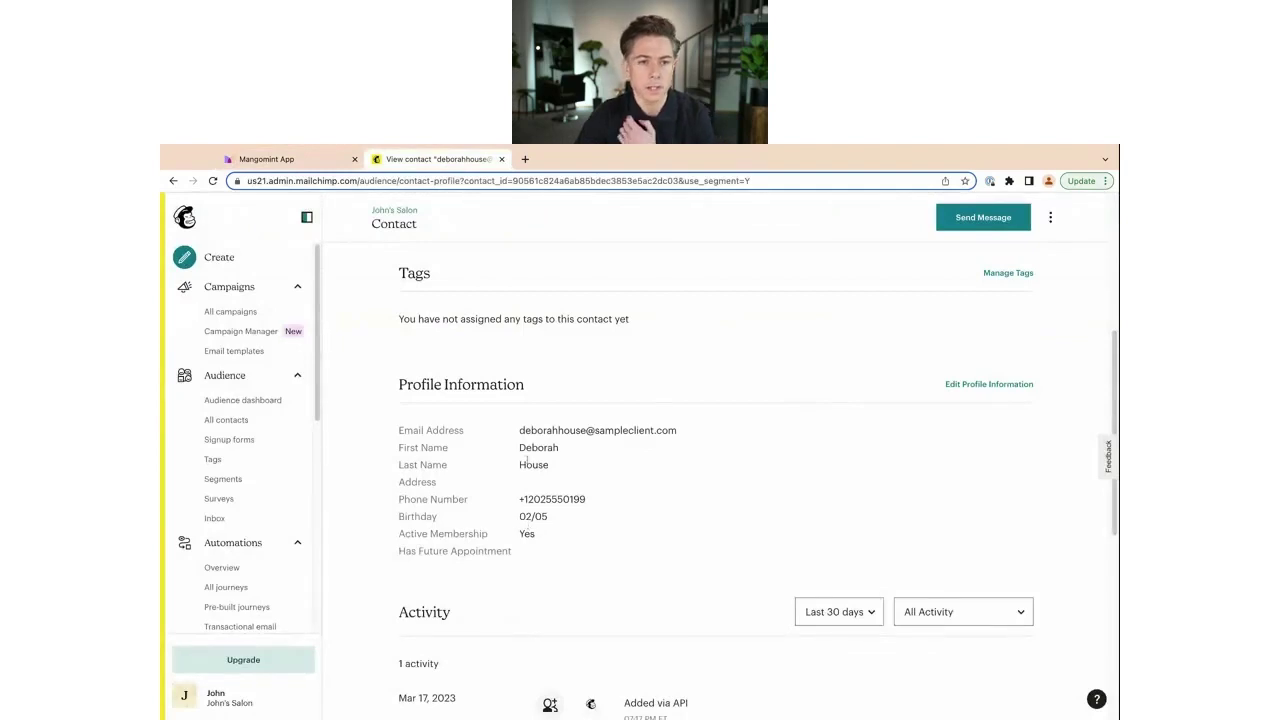
scroll(560, 547, down, 3)
scroll(560, 551, up, 4)
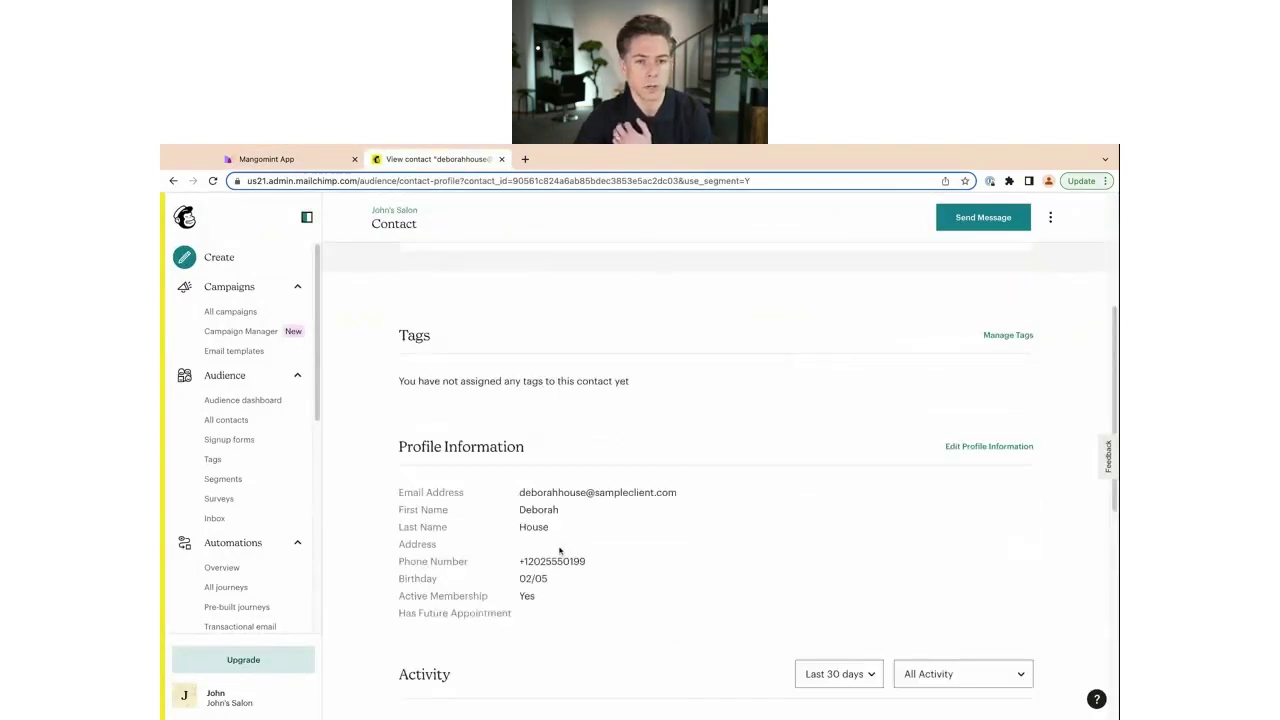
Step: Recheck Mangomint's memberships and the Mailchimp contact profile, ending on the list of all audience contacts
click(266, 159)
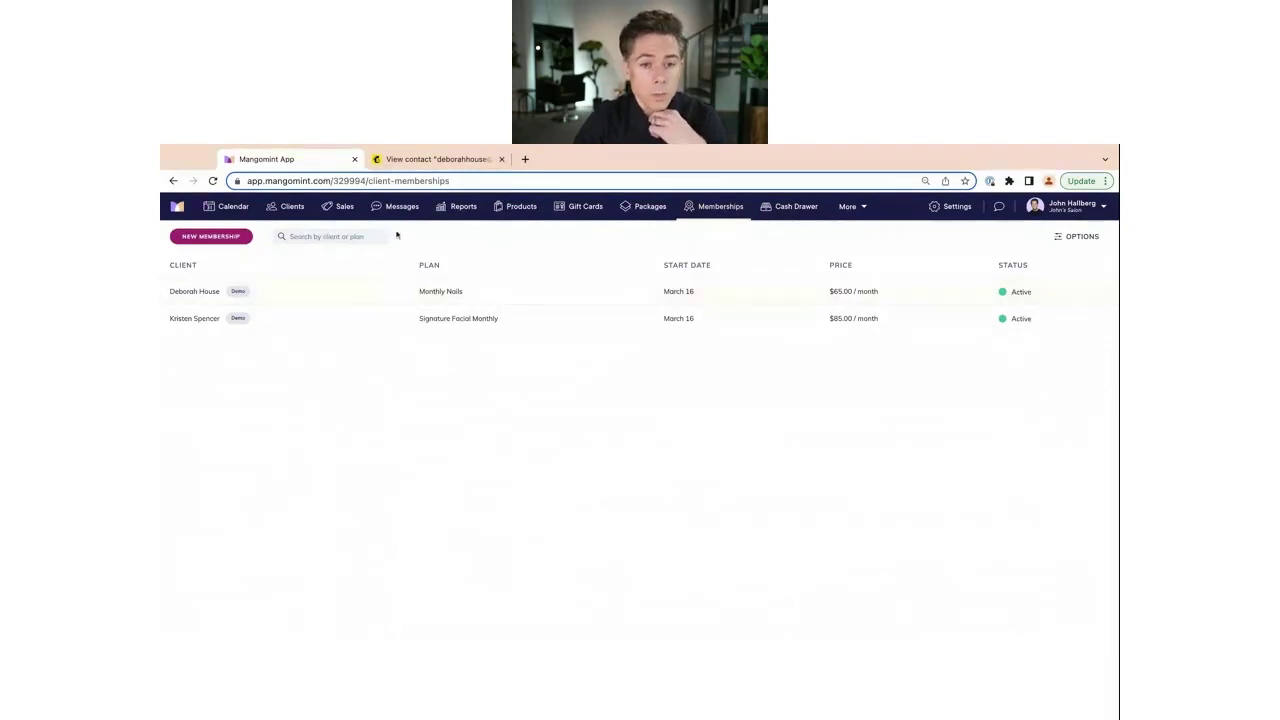
click(430, 159)
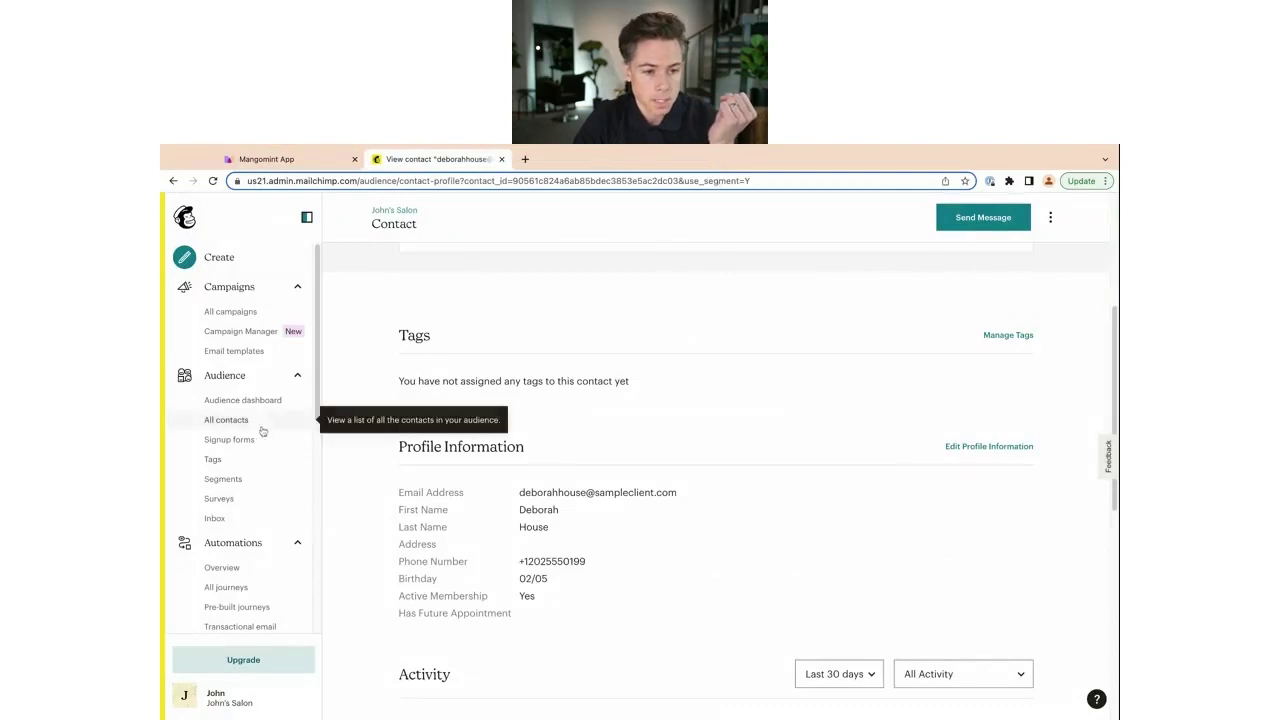
scroll(363, 500, down, 5)
scroll(431, 528, up, 4)
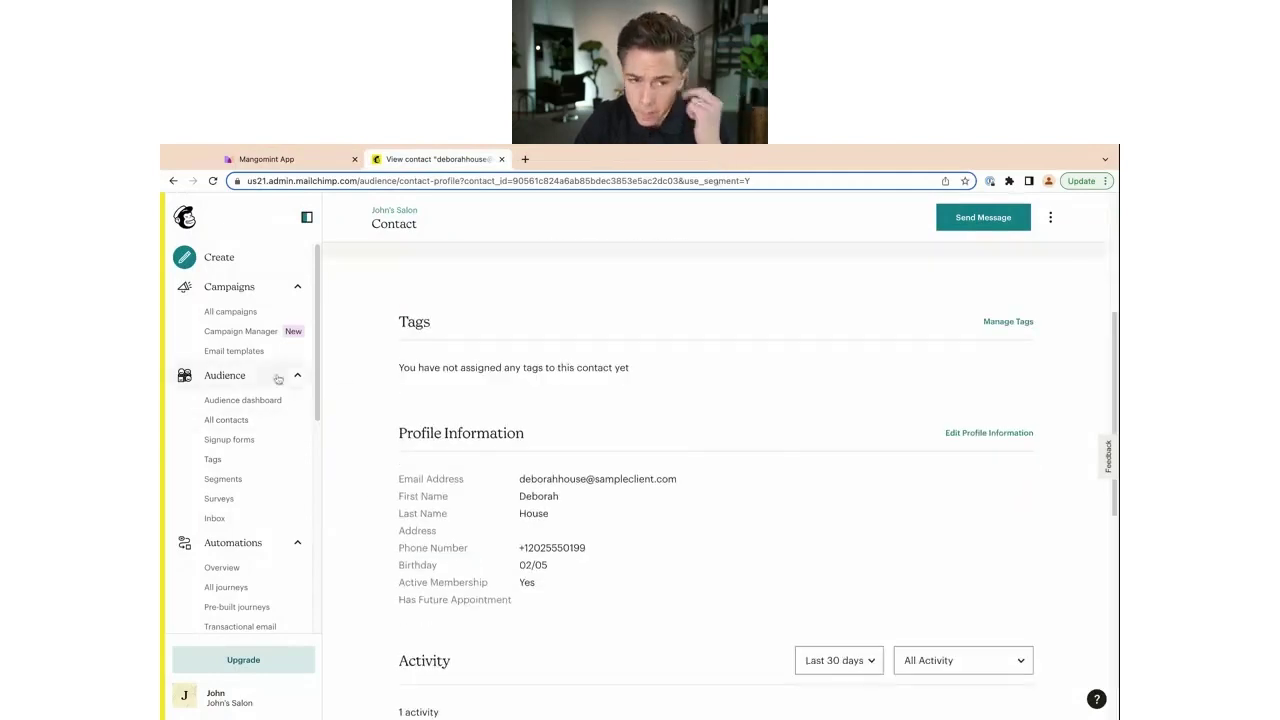
click(255, 424)
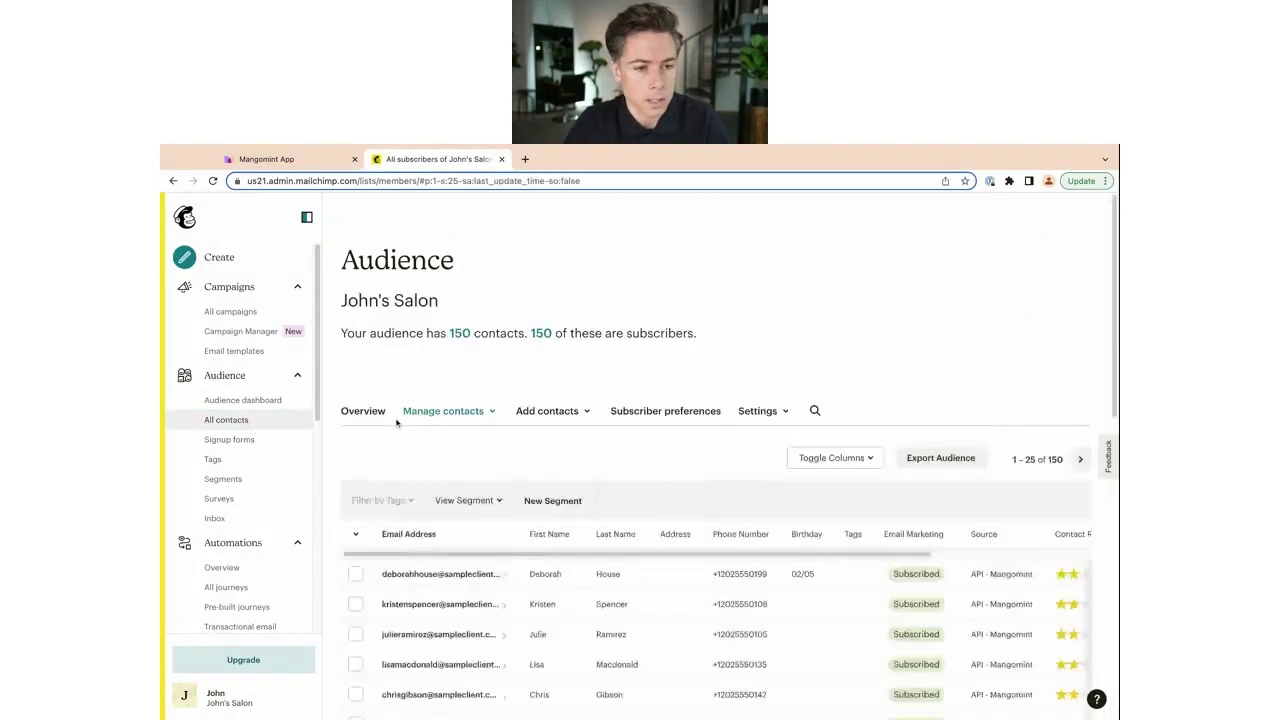
scroll(416, 429, down, 3)
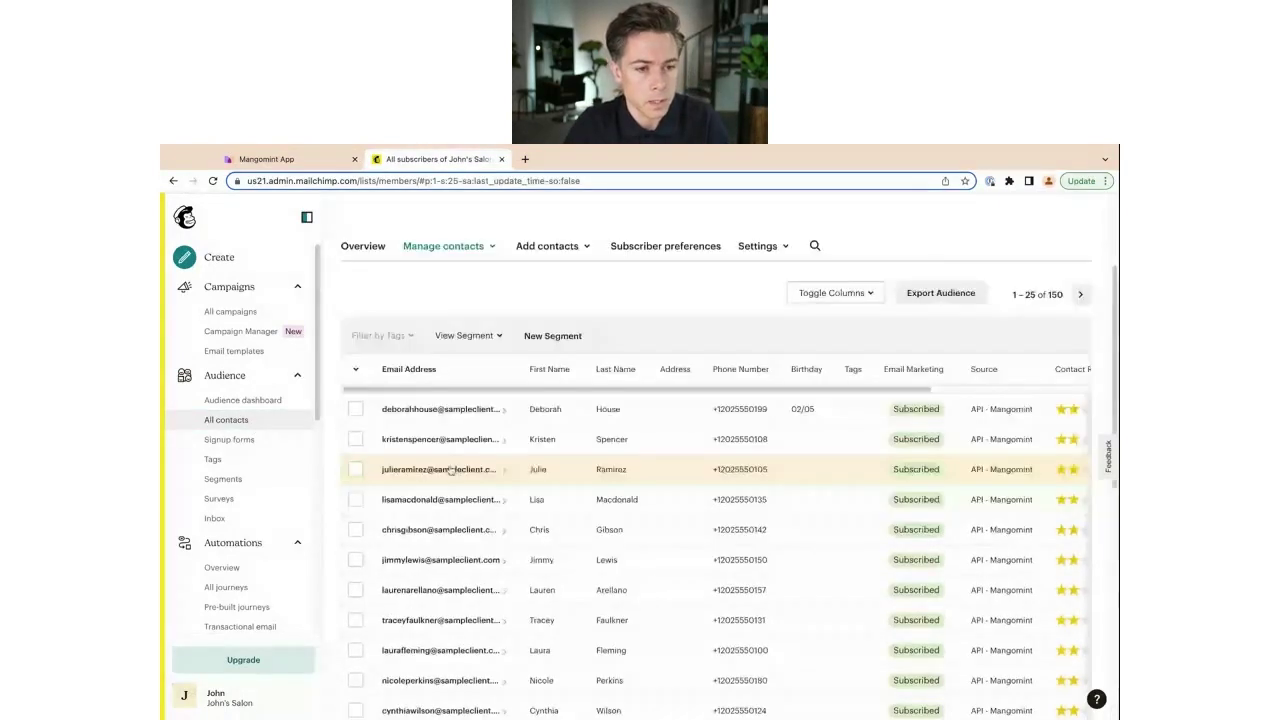
Step: Create a regular email campaign with the new builder, using the Start from scratch template
click(230, 311)
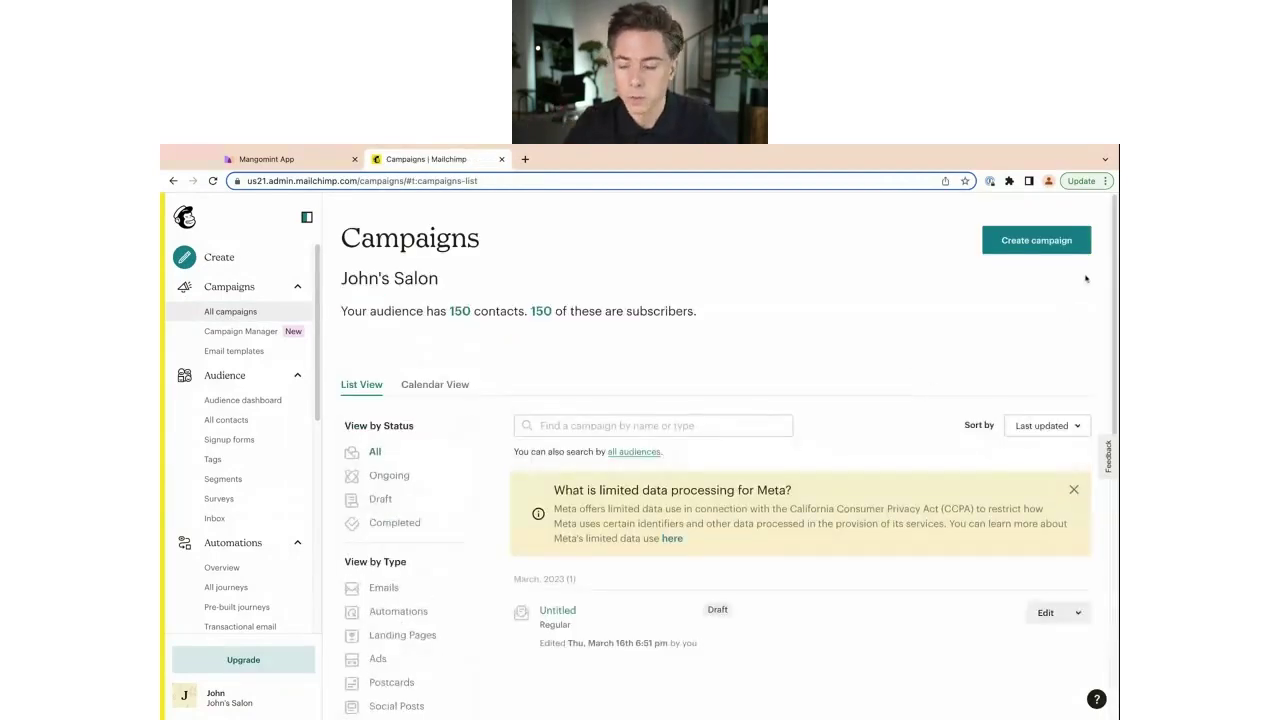
click(1037, 244)
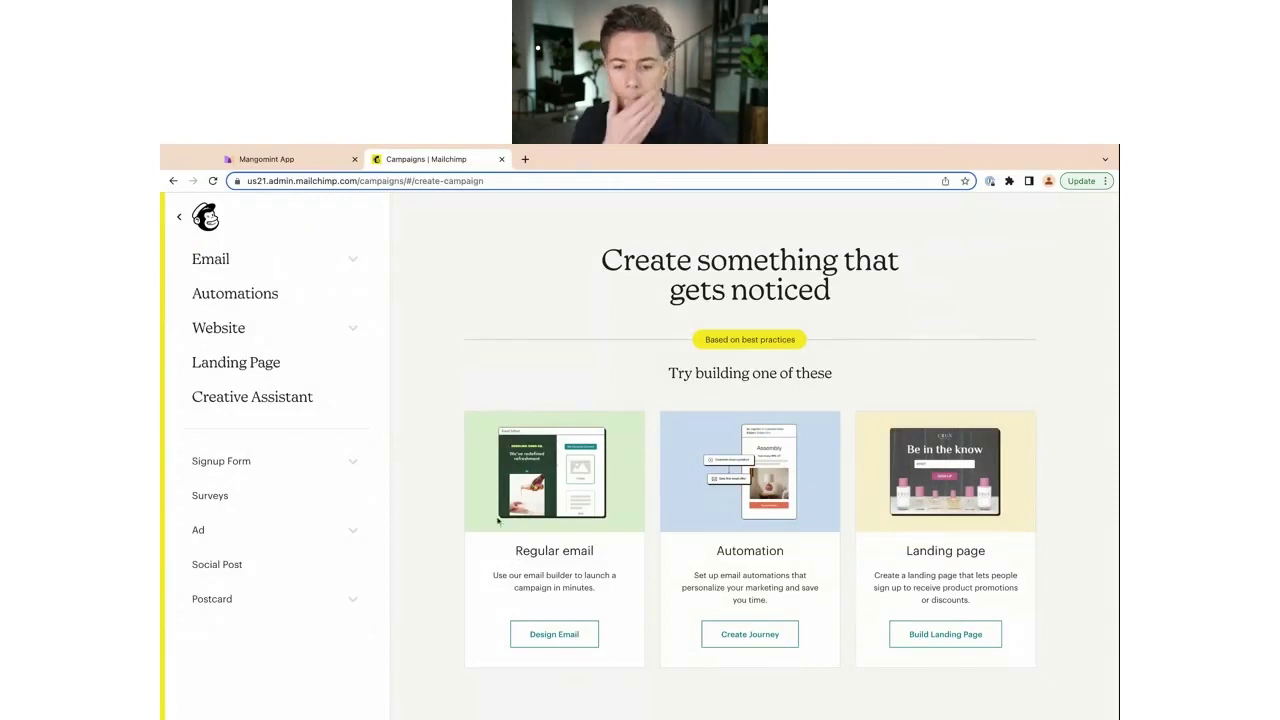
click(553, 636)
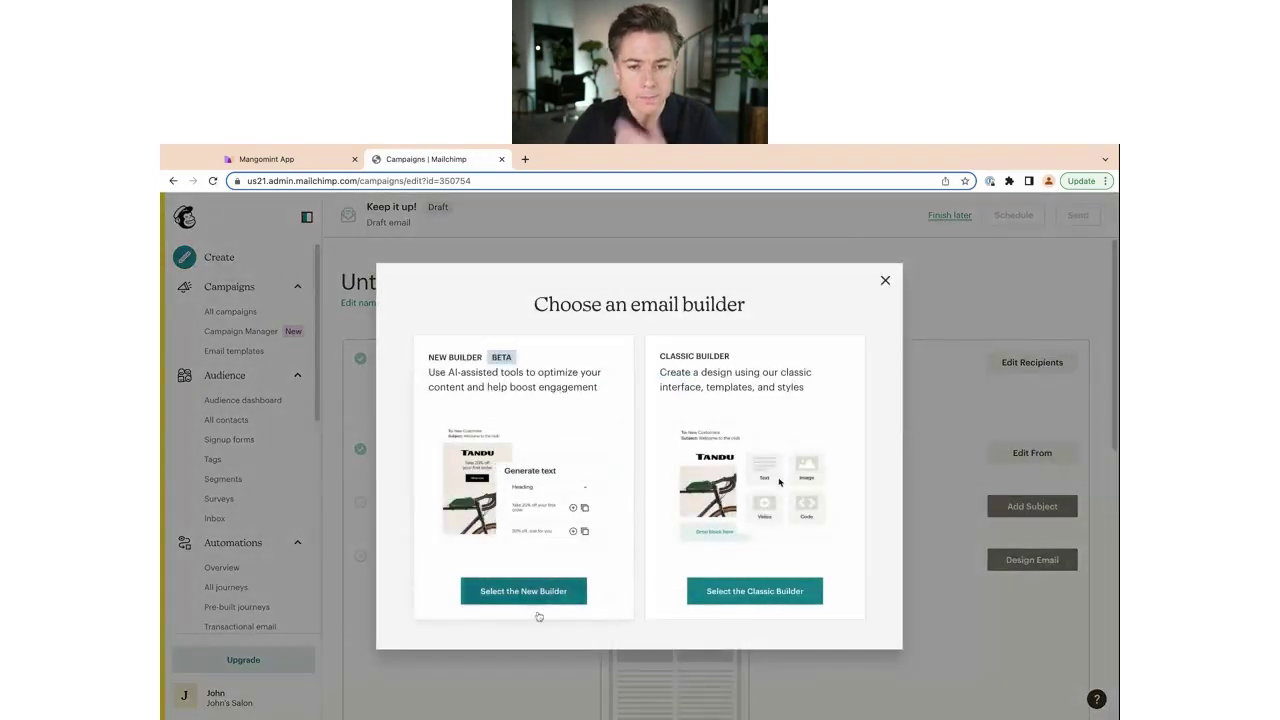
click(530, 596)
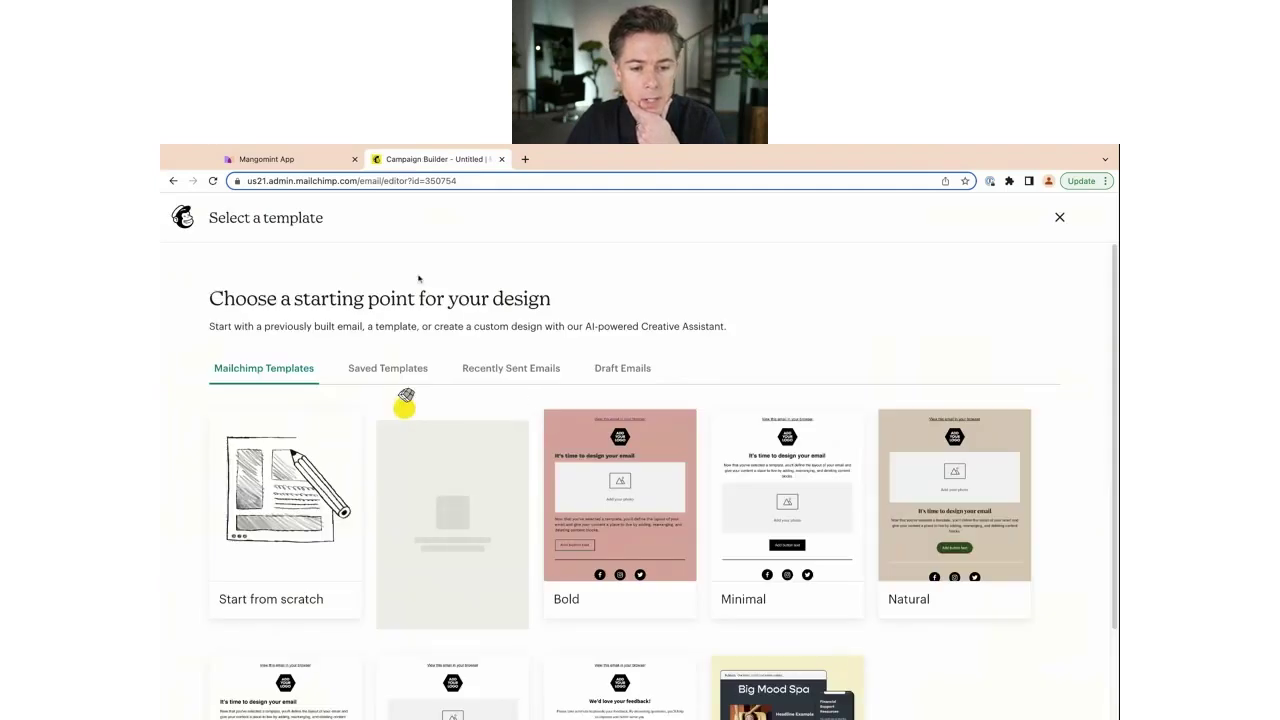
mouse_move(288, 558)
click(287, 516)
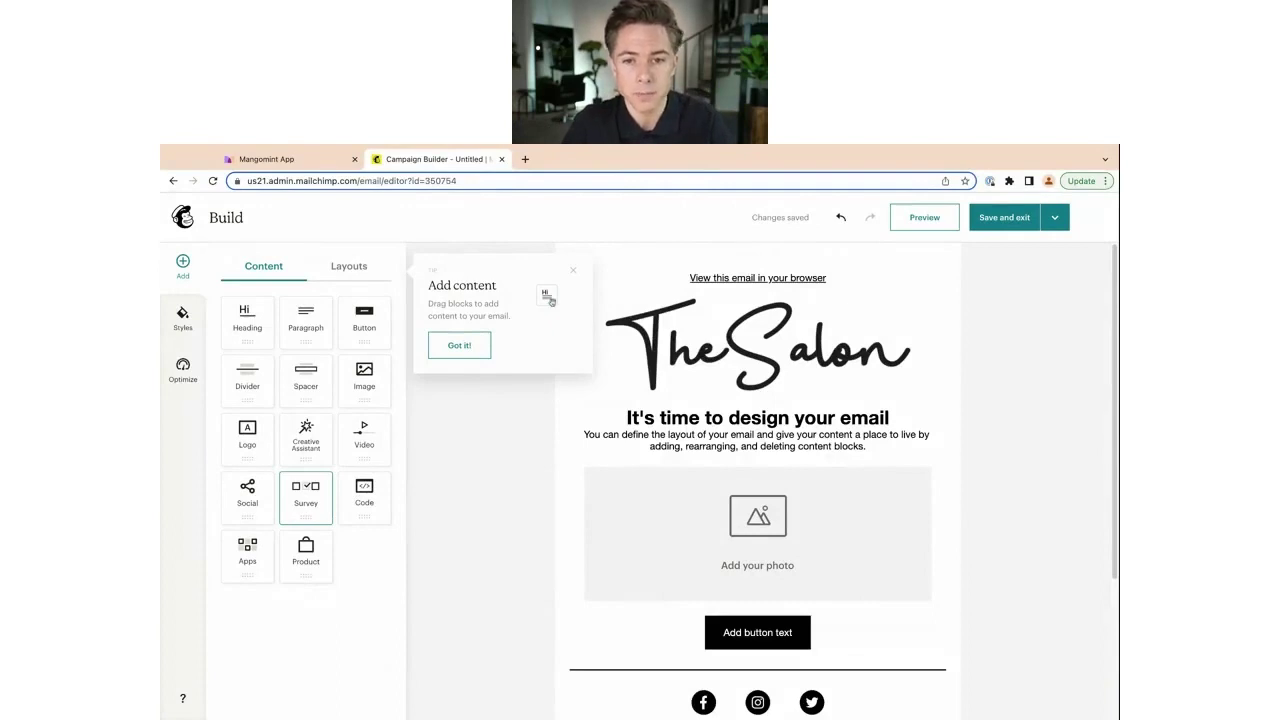
Step: Dismiss the Add content tip and shrink the salon logo in the email header to roughly 60% of its width
click(573, 270)
click(745, 353)
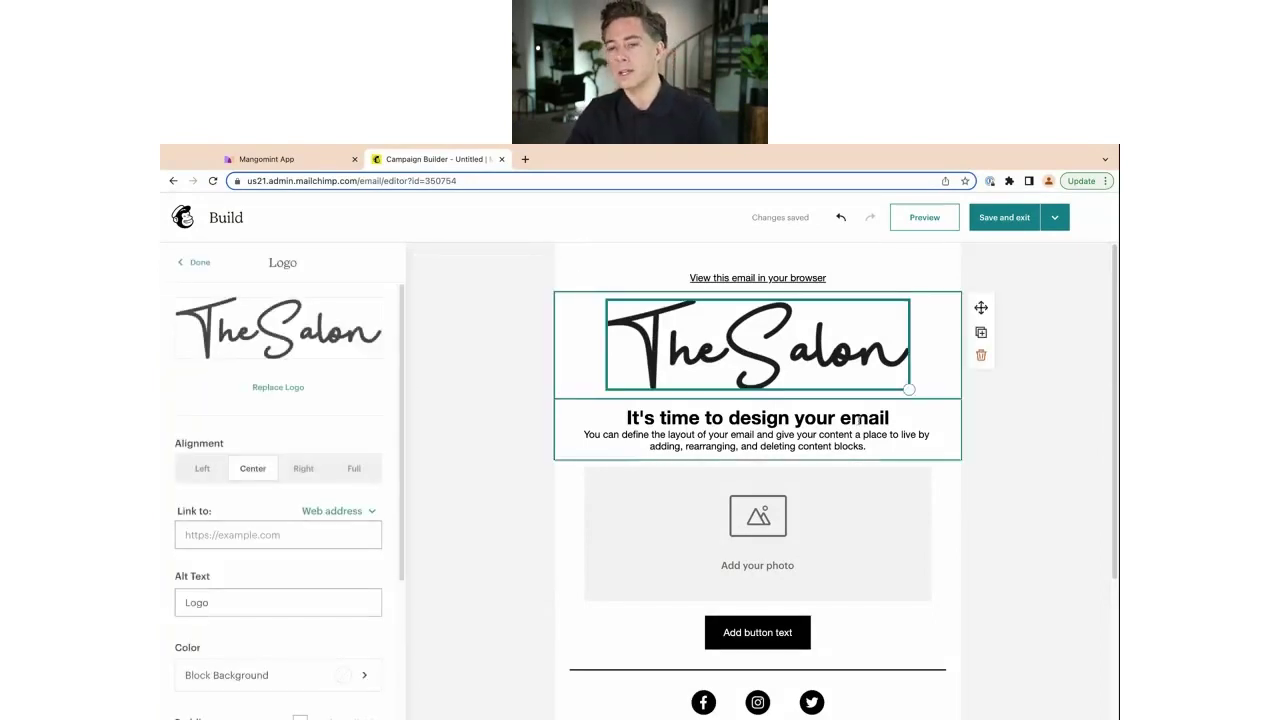
drag(908, 389, 845, 350)
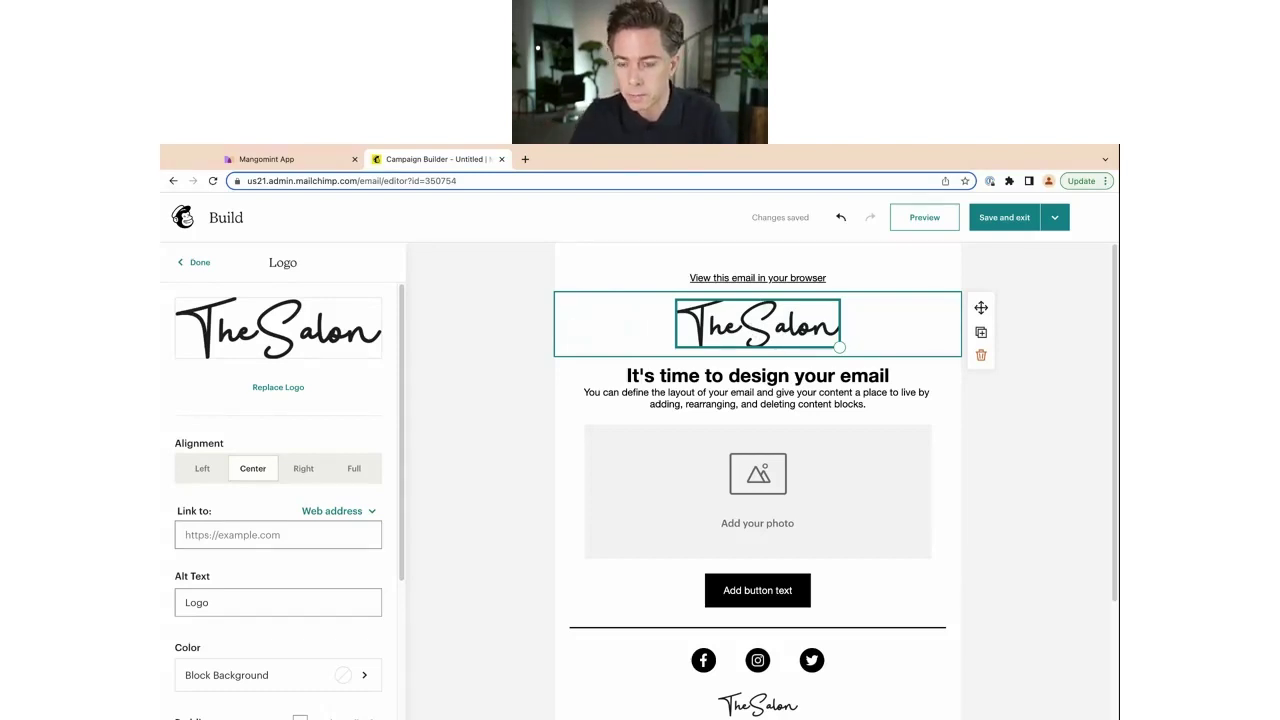
Step: Replace the email's placeholder heading with "After Work at John's Salon"
click(763, 376)
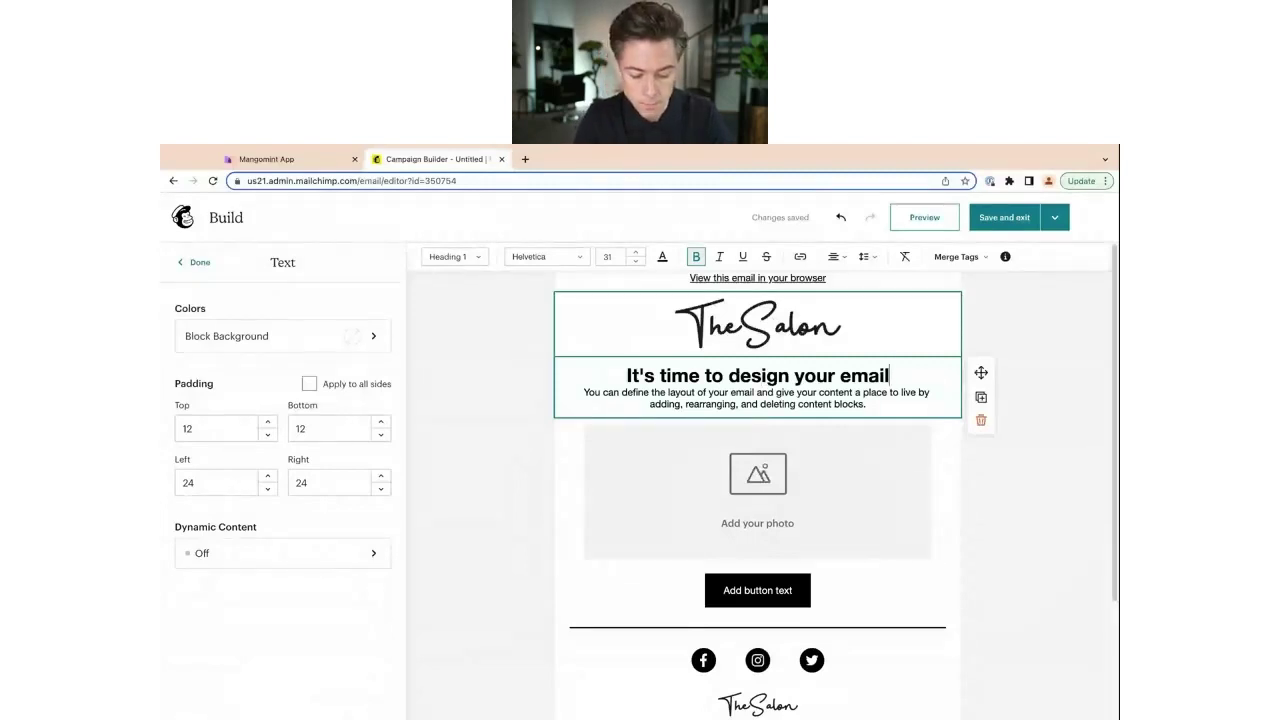
key(shift+Home)
text(A)
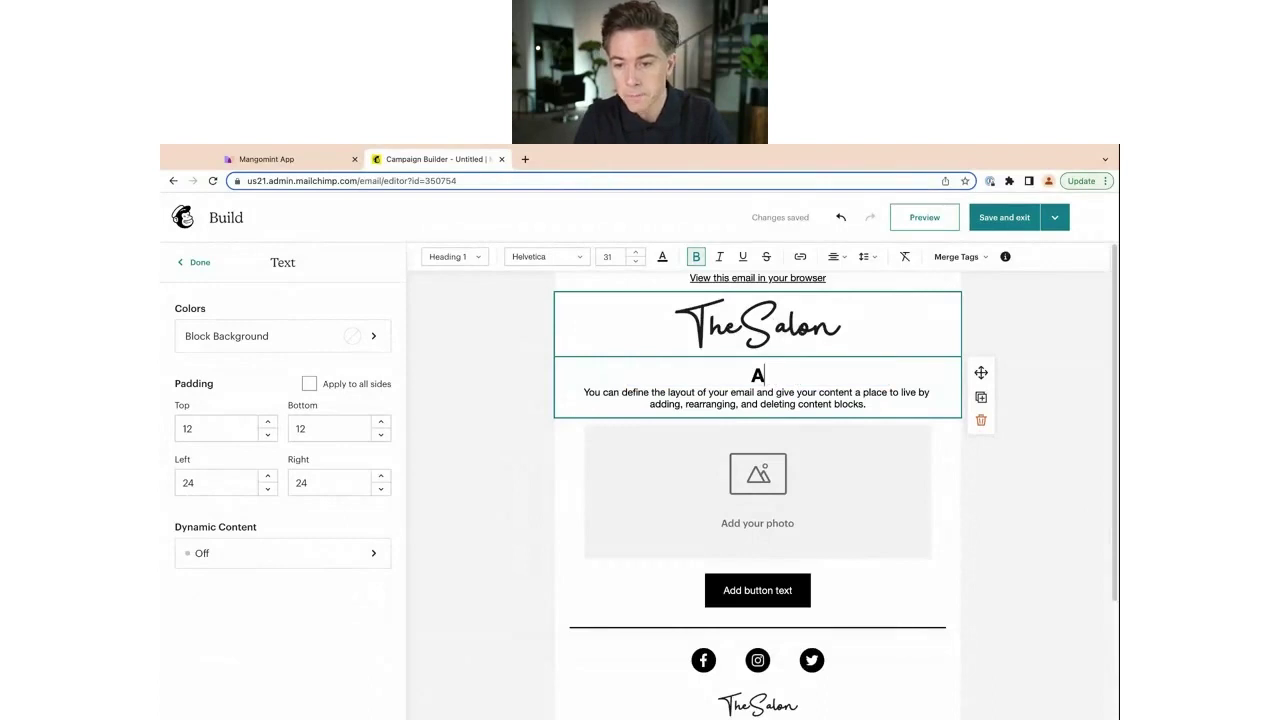
text(fter Work at )
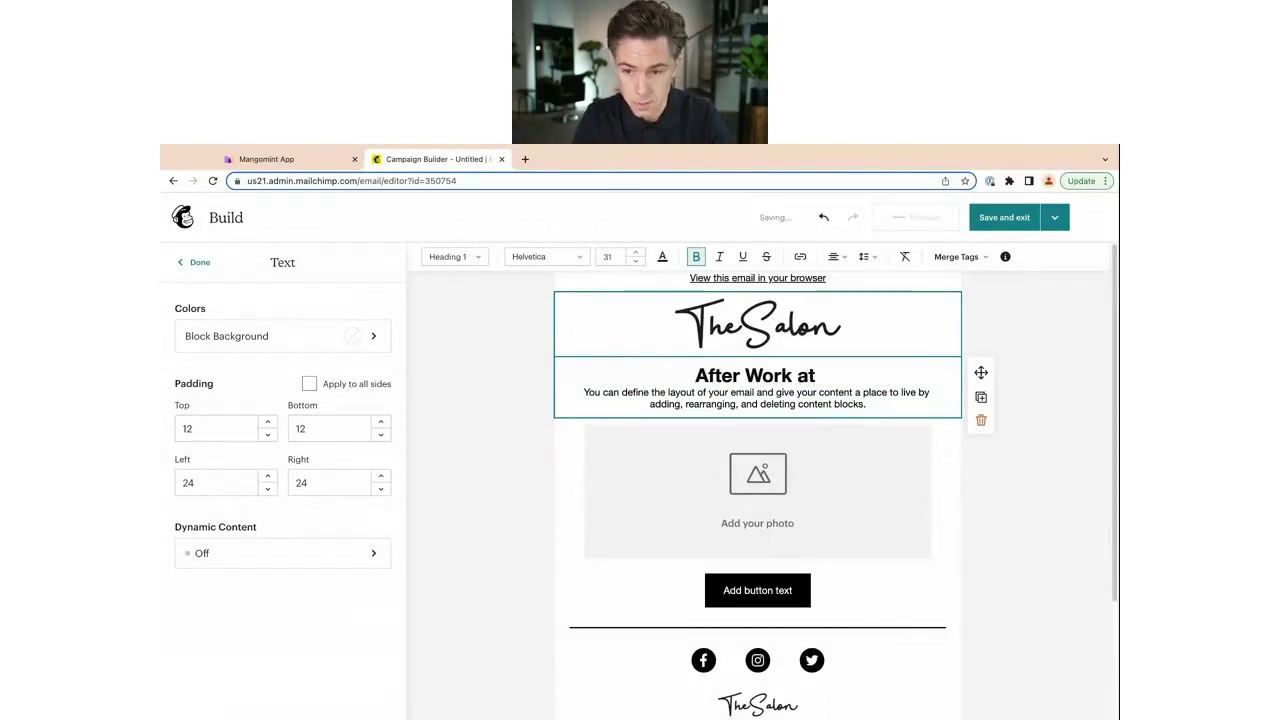
text(Joph)
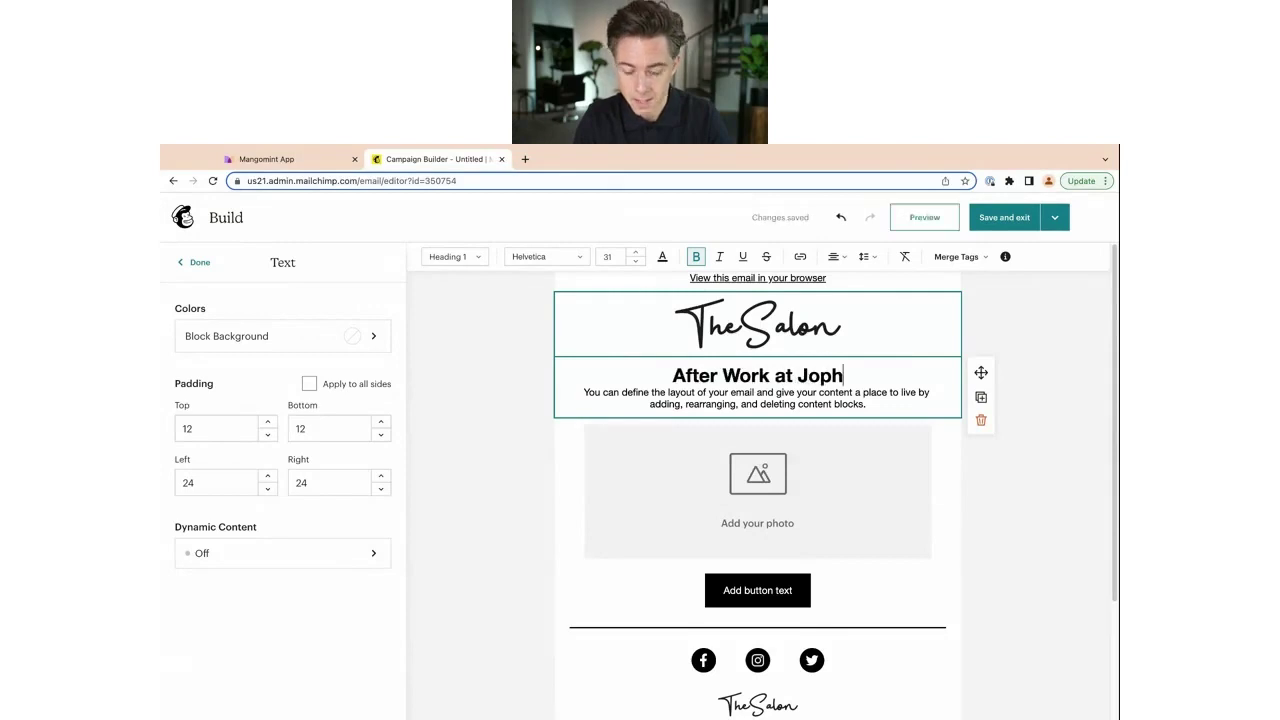
text(n's)
key(BackSpace)
key(BackSpace)
key(BackSpace)
key(BackSpace)
key(BackSpace)
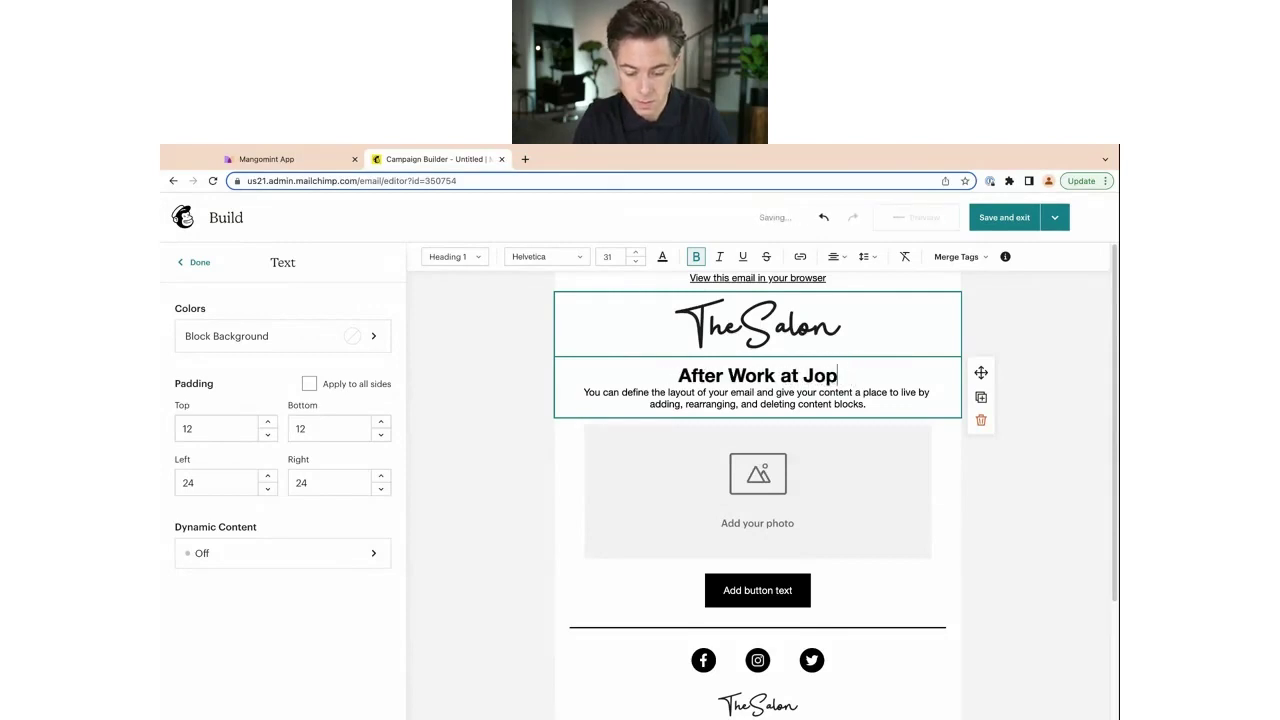
text(hn)
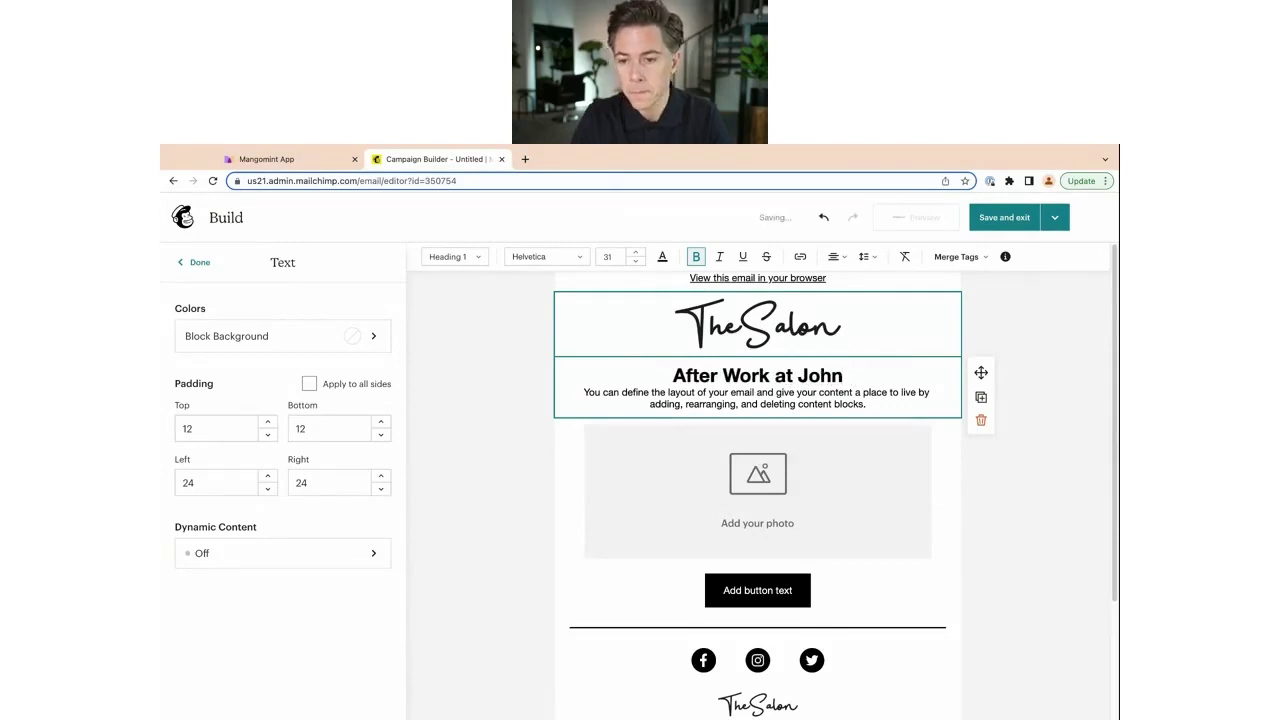
text('s Salpo)
key(BackSpace)
key(BackSpace)
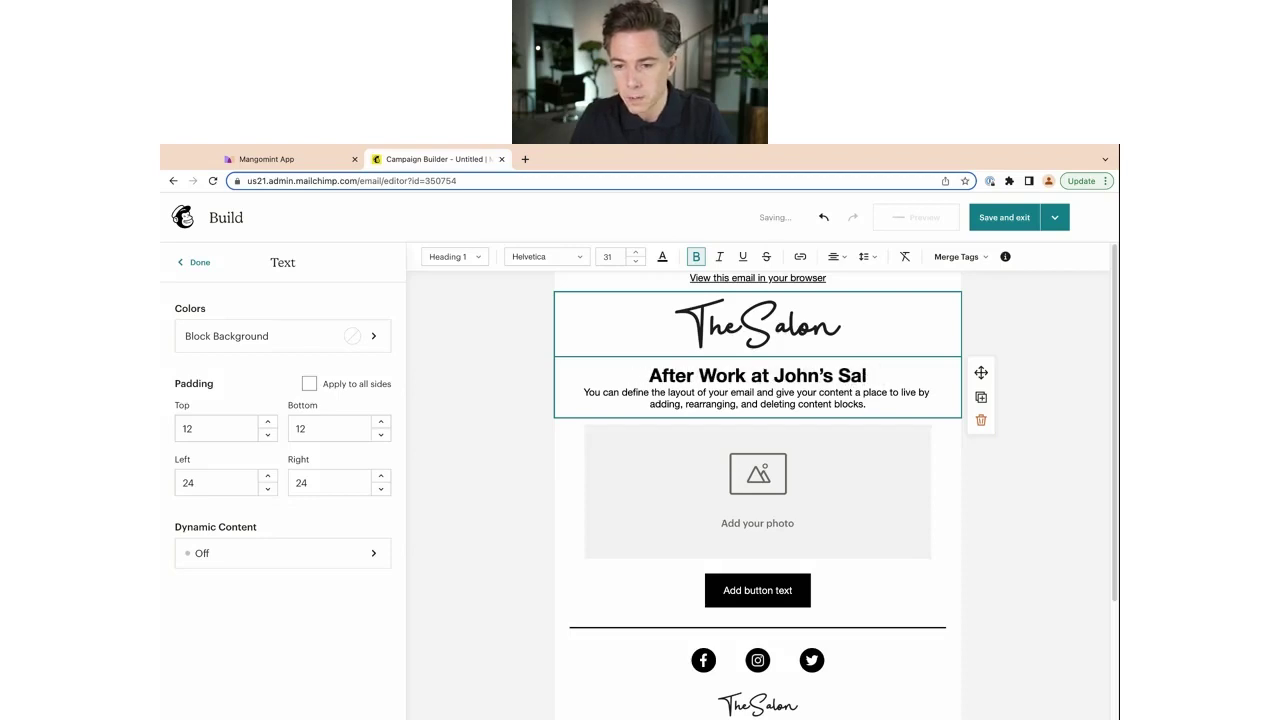
text(on)
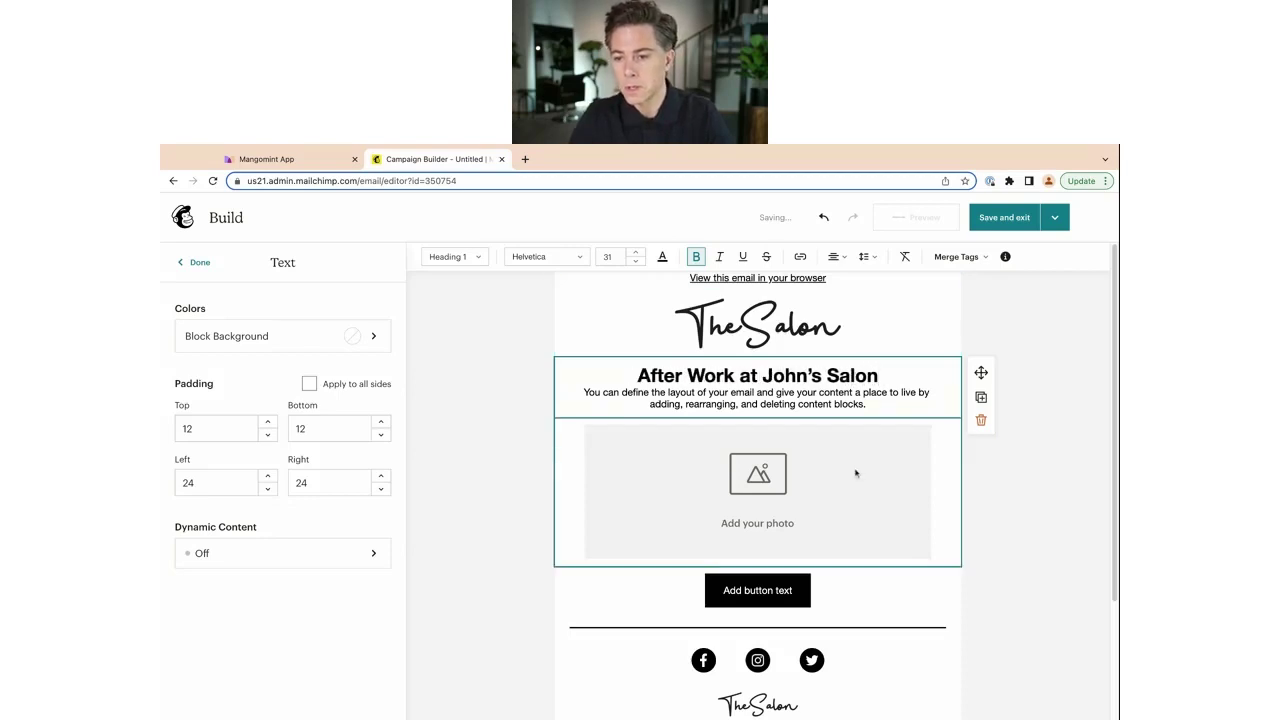
Step: Replace the placeholder paragraph below the heading with "Join us May 10 for.."
click(694, 404)
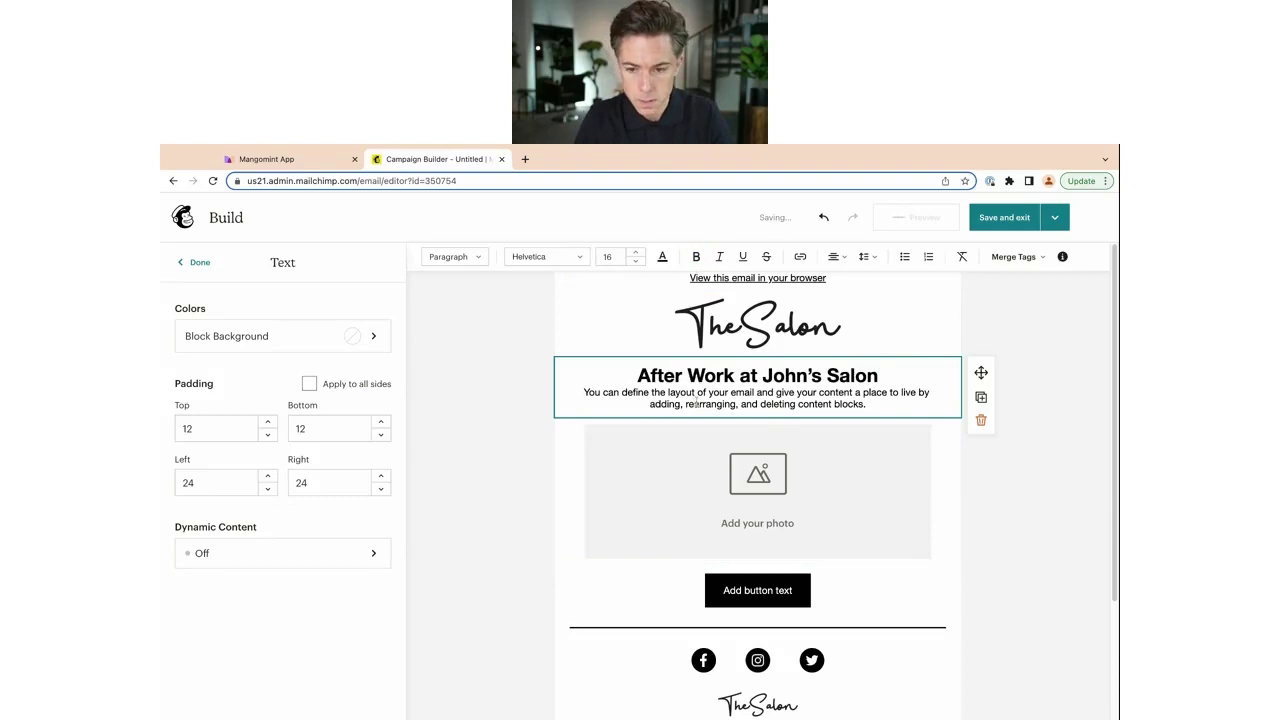
key(shift+Up)
key(shift+Up)
text(Joiin)
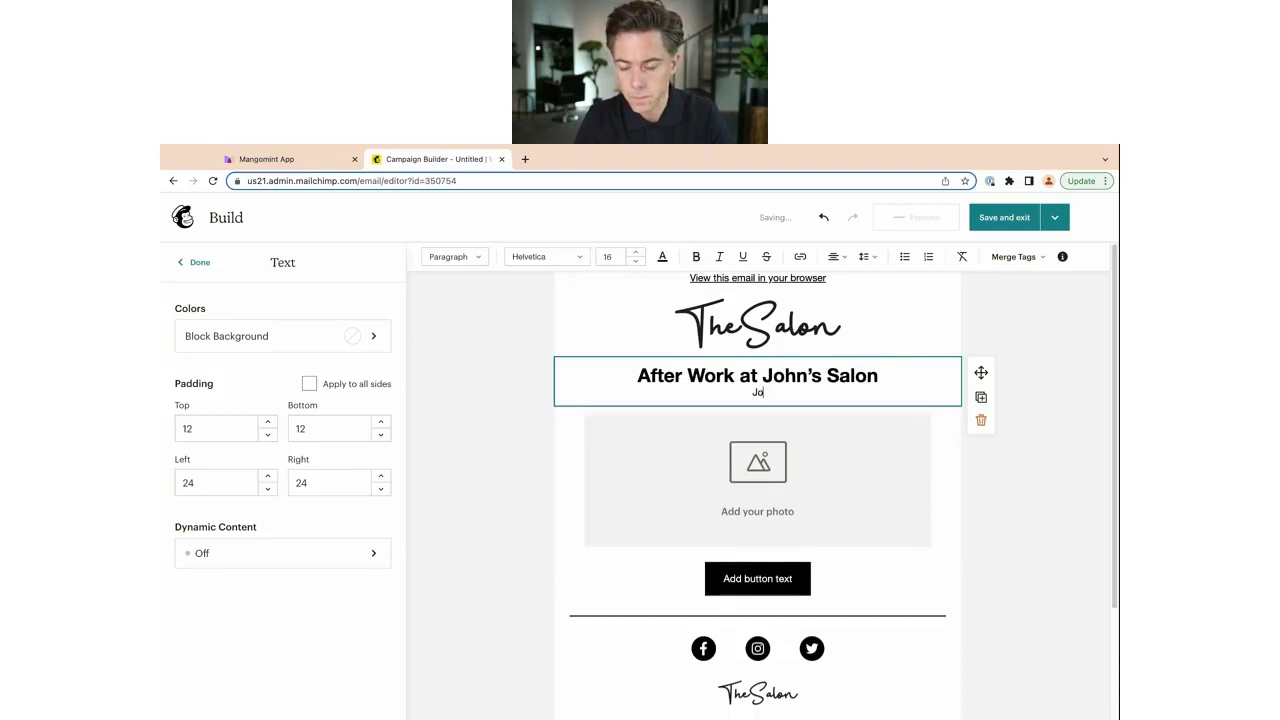
key(BackSpace)
key(BackSpace)
key(BackSpace)
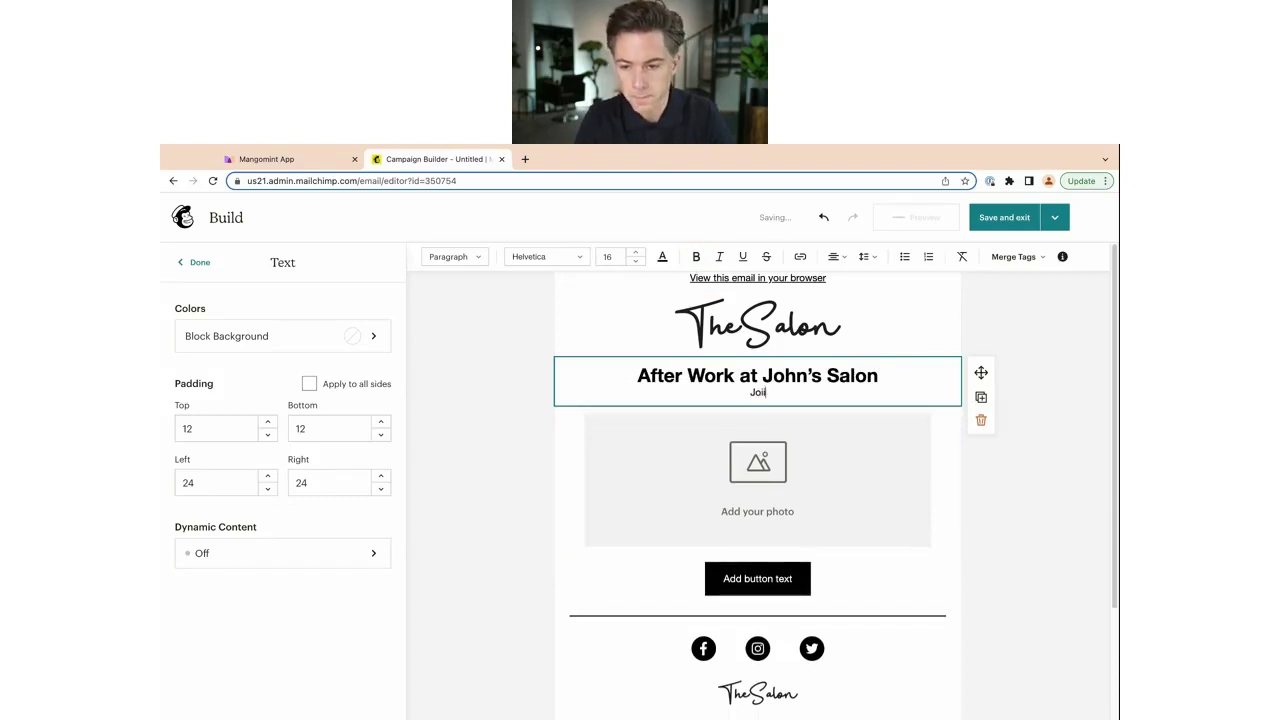
text(n us May 10)
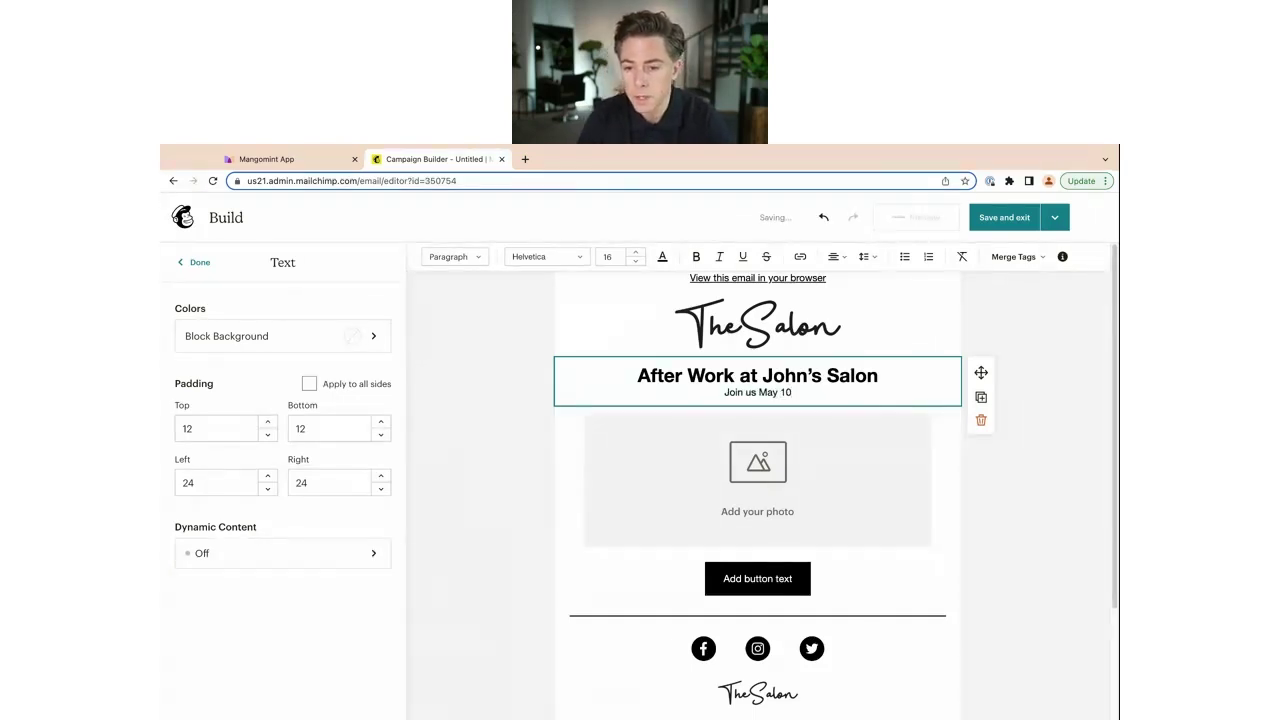
text( for..)
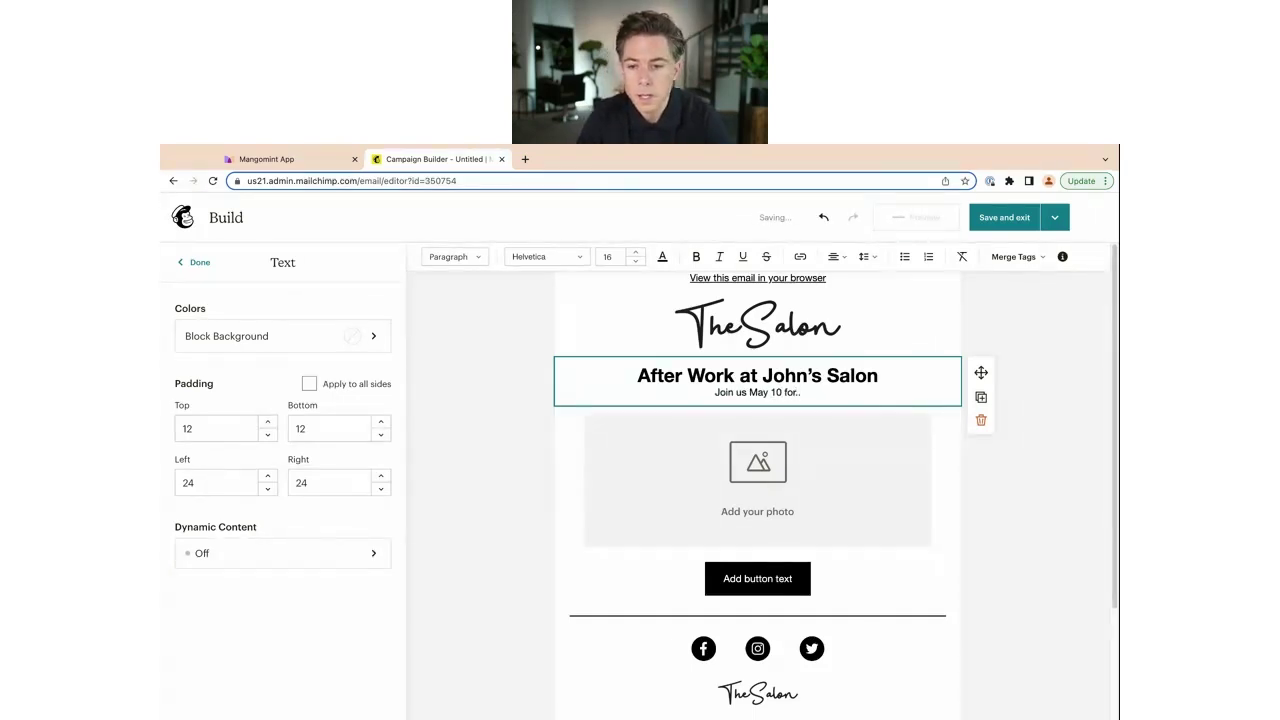
Step: Insert a blank two-column layout with a narrow first column below the photo placeholder, and place an image block in the narrow column
click(784, 498)
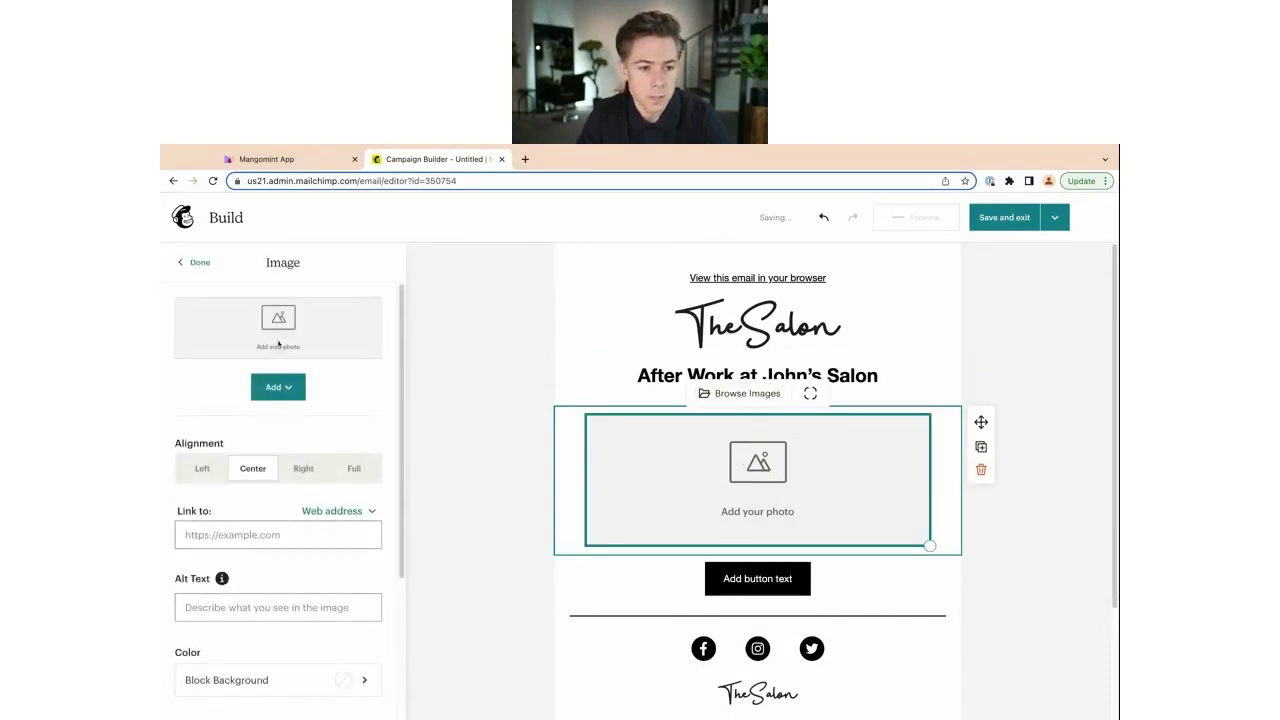
click(195, 264)
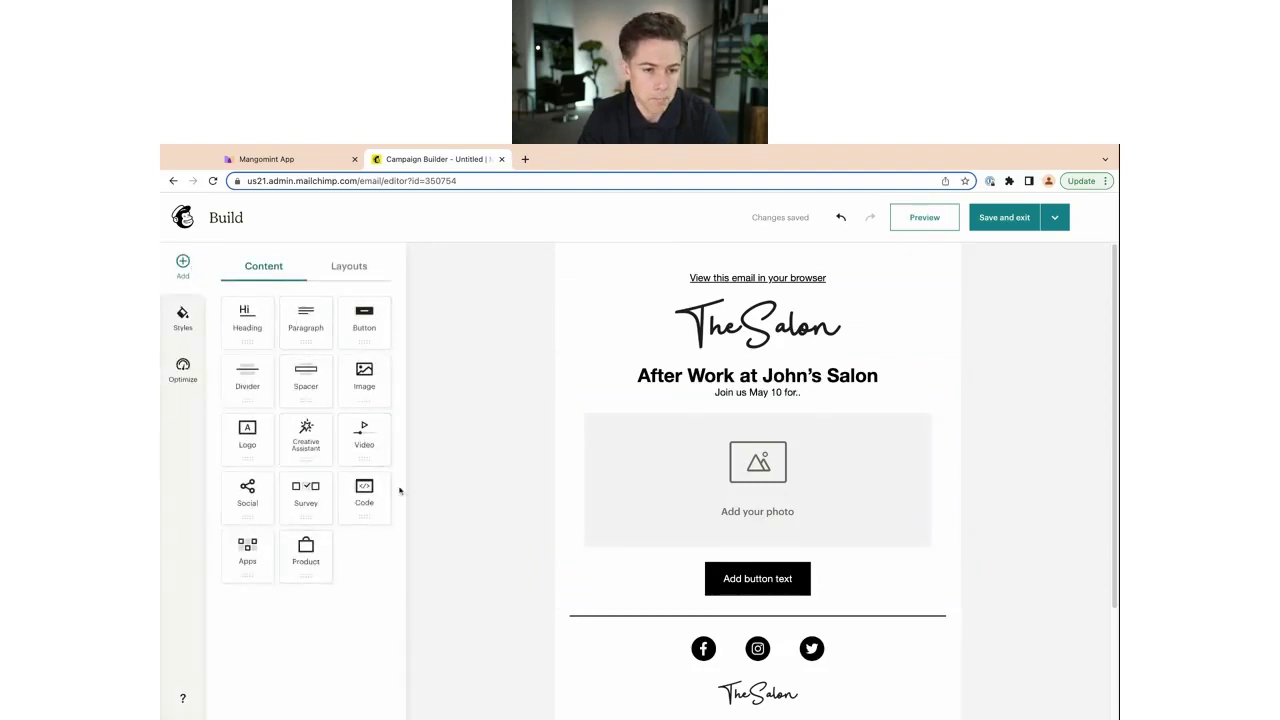
click(349, 266)
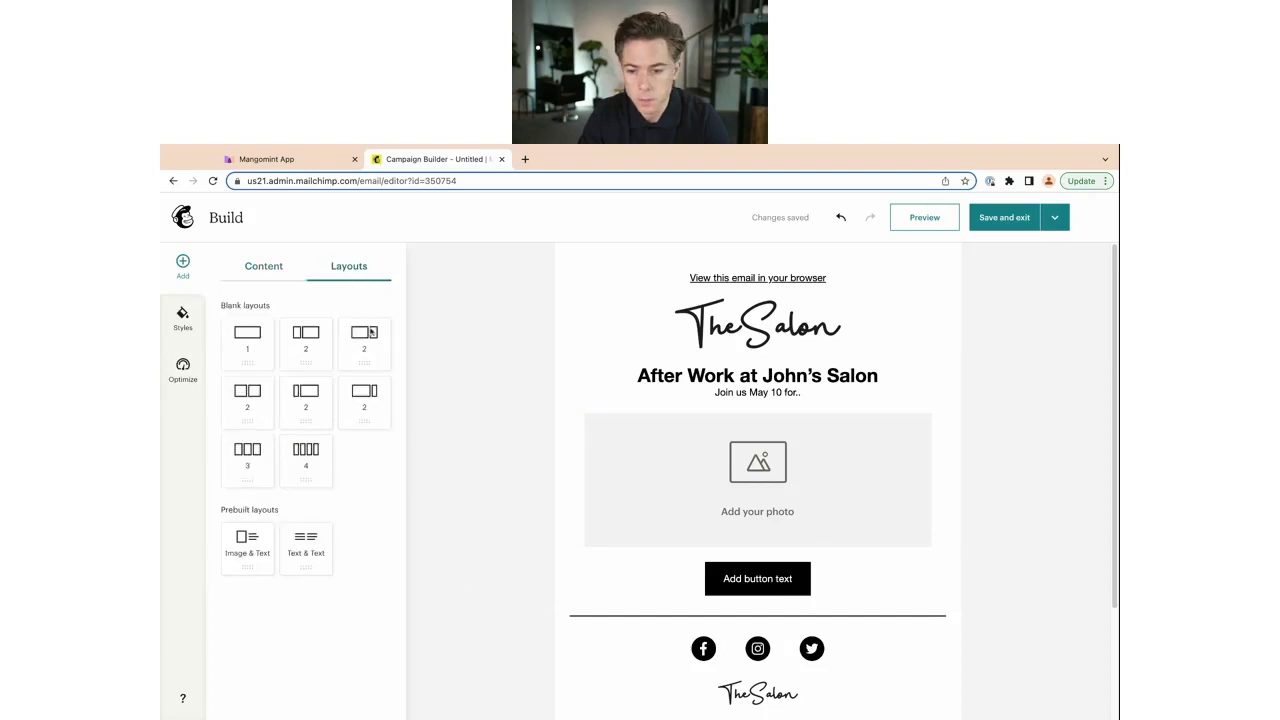
drag(303, 340, 680, 557)
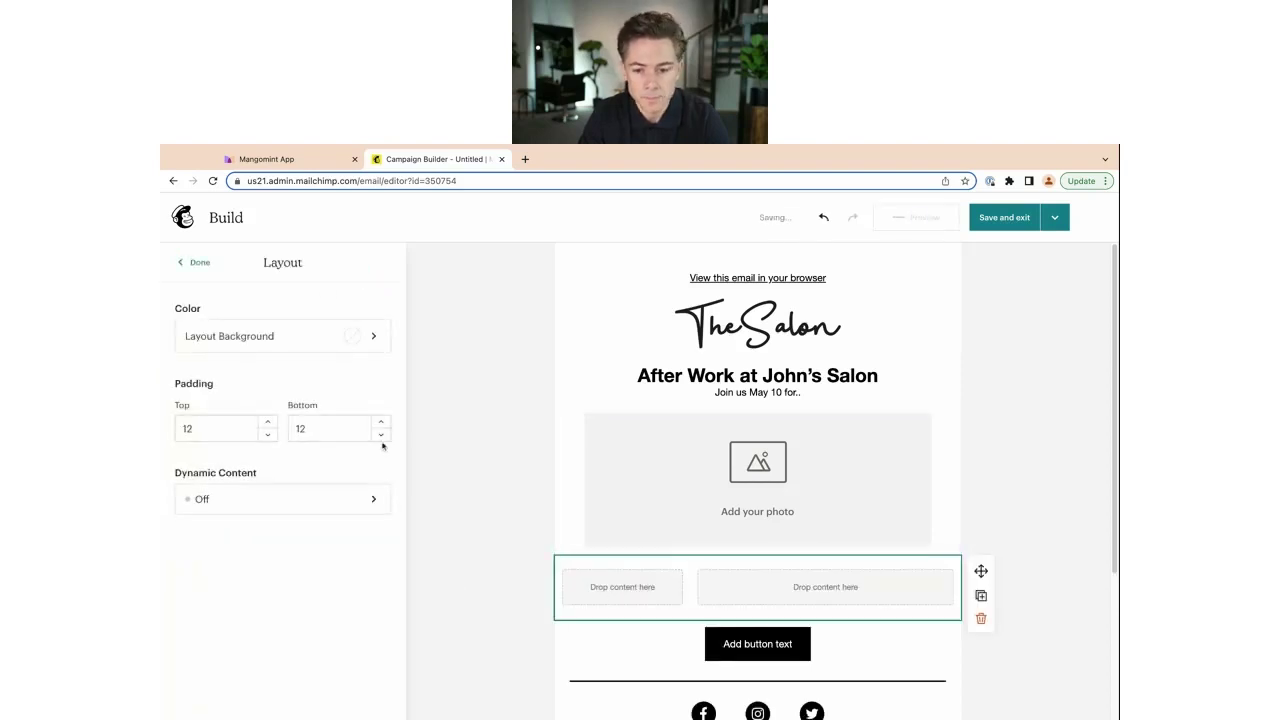
click(198, 263)
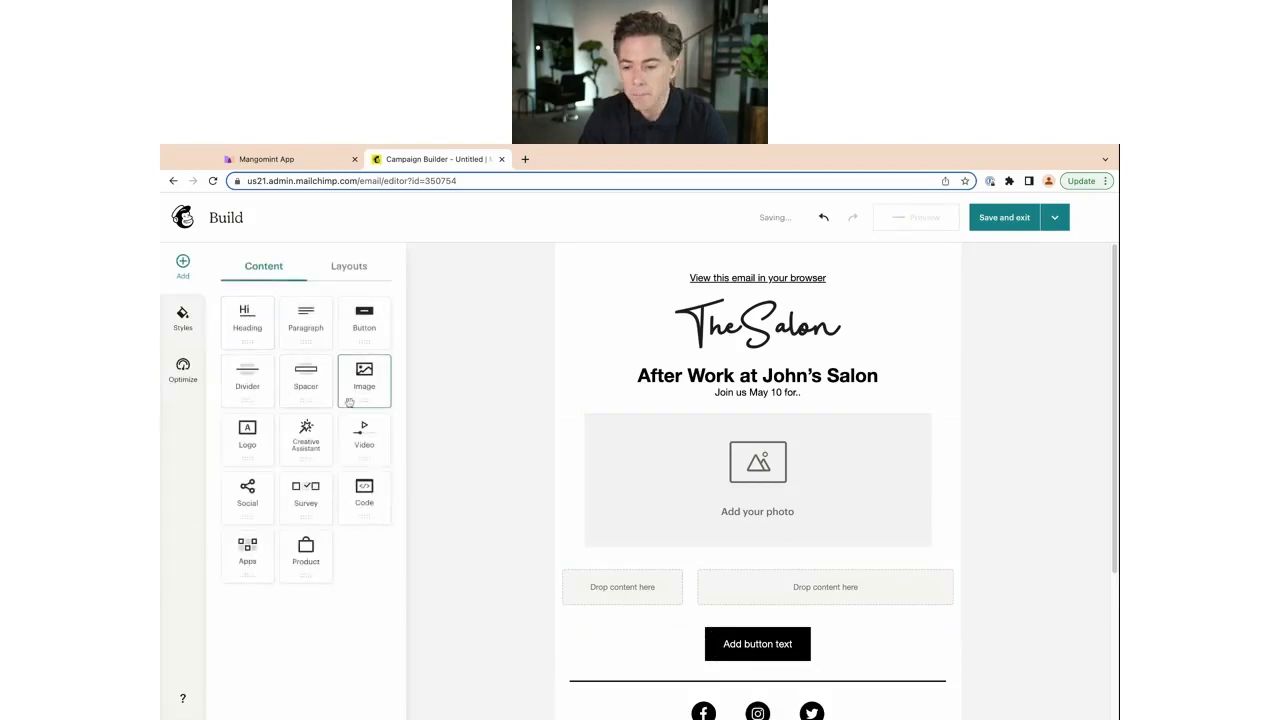
drag(349, 401, 650, 590)
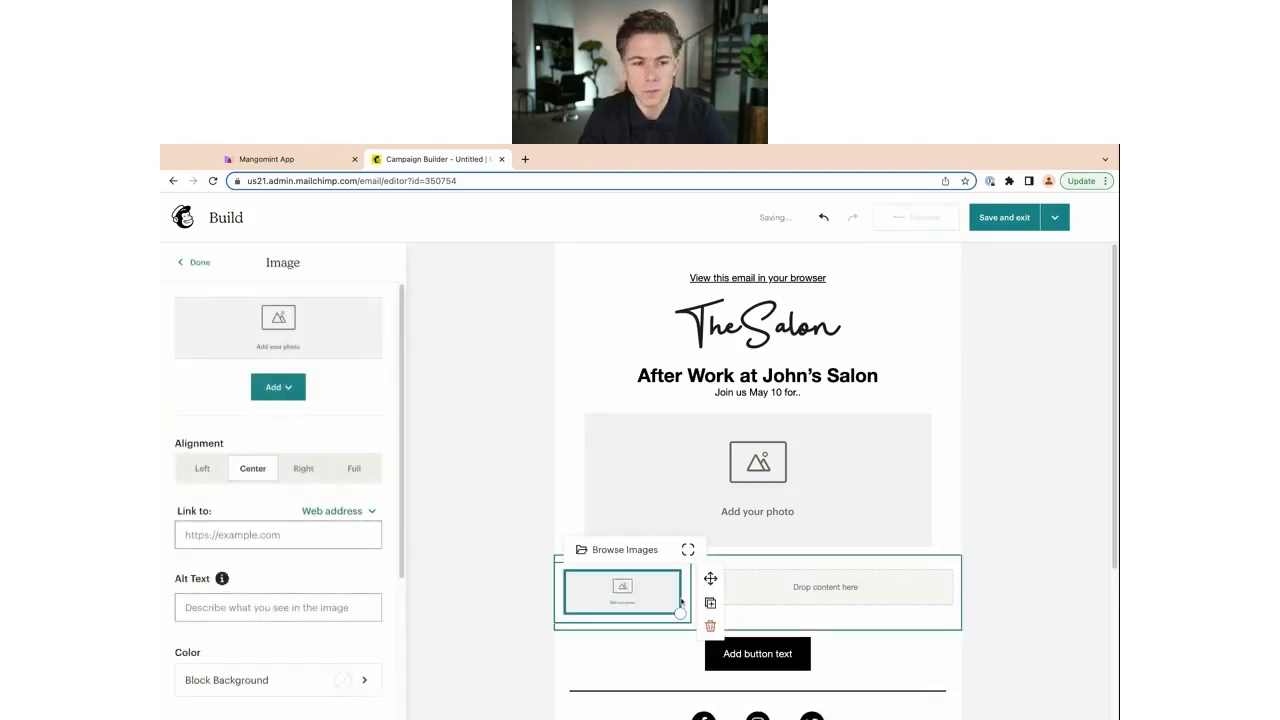
Step: Delete the two-column layout, including its image block, from below the photo placeholder
click(903, 571)
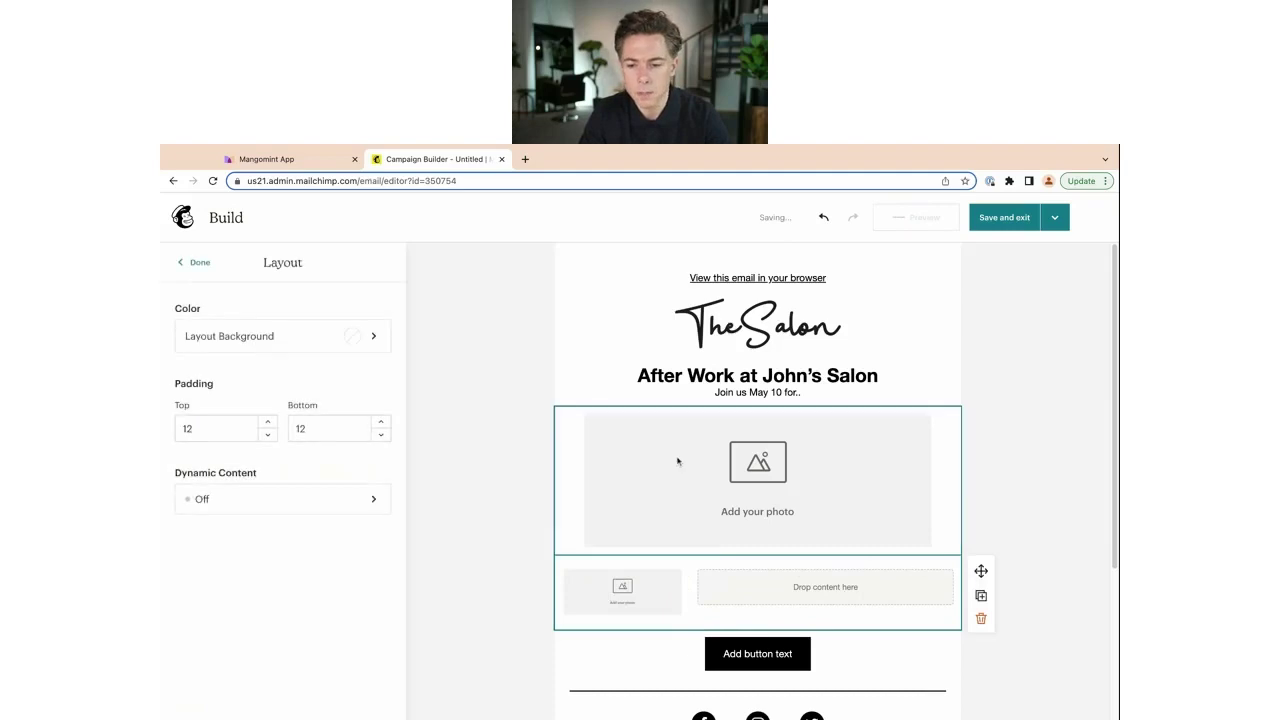
click(198, 263)
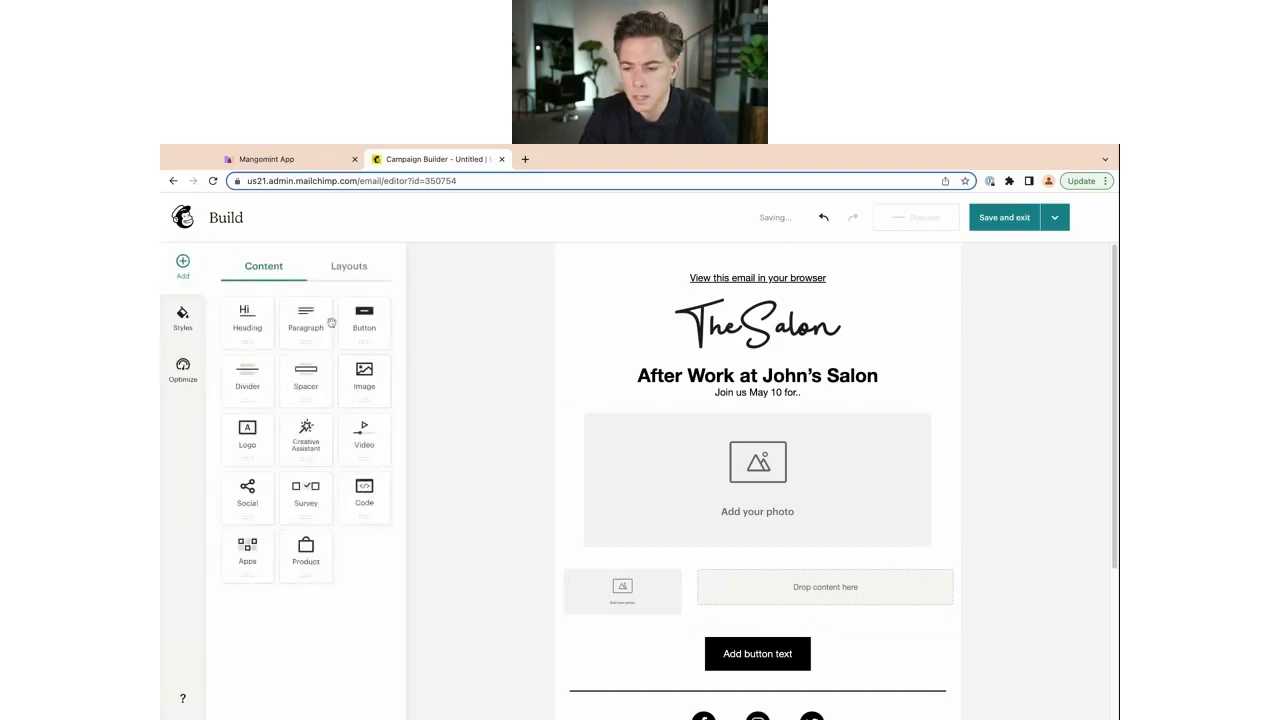
click(677, 587)
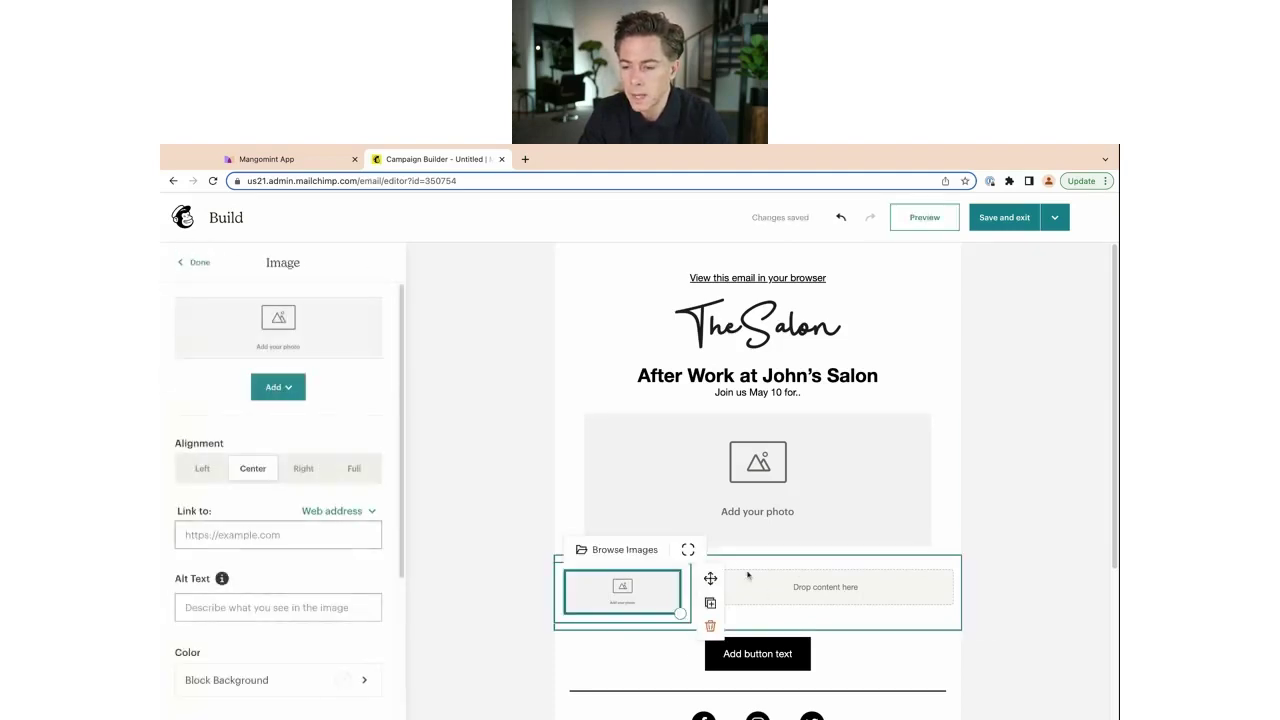
click(951, 572)
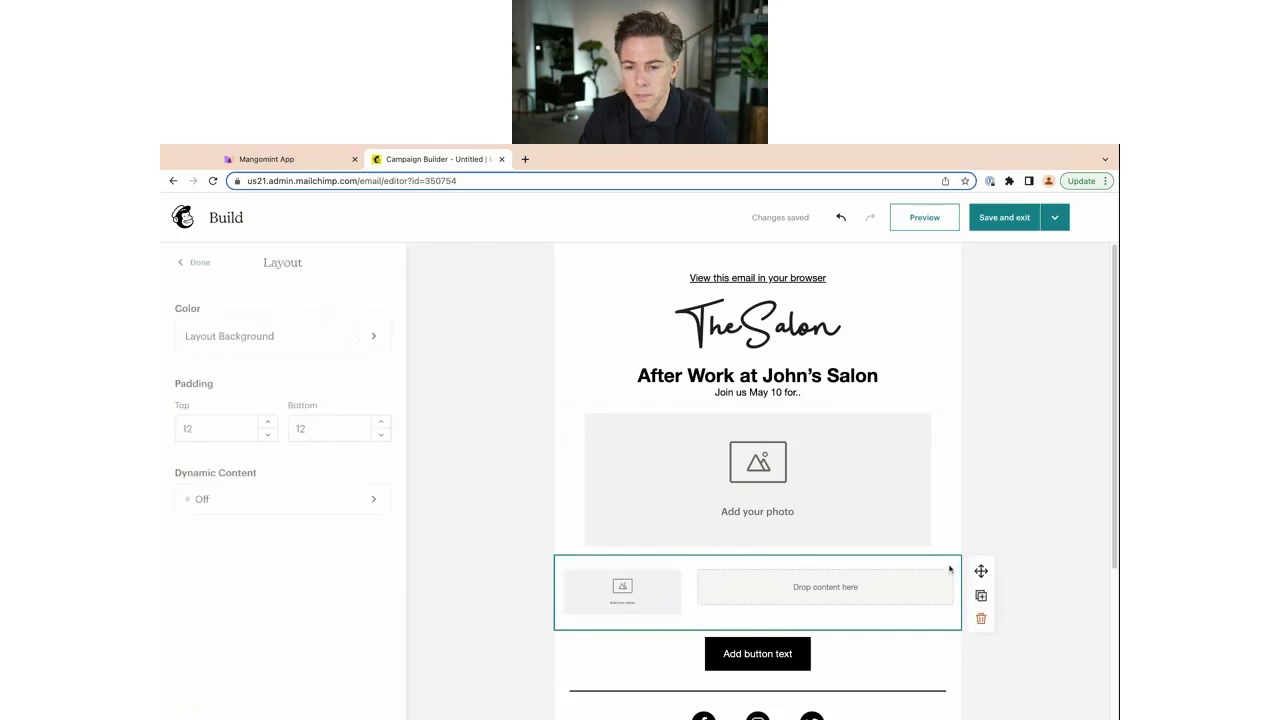
click(981, 619)
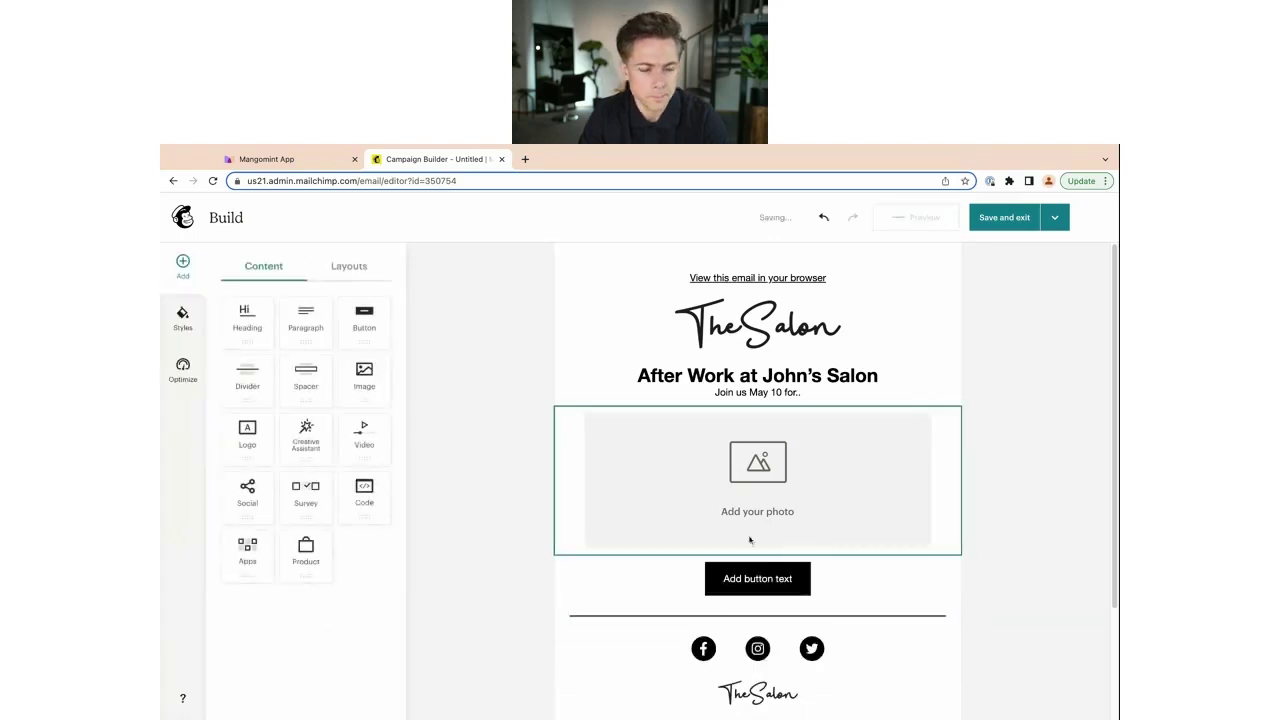
Step: Fill the photo placeholder with the existing salon interior image showing round hanging lamps from the content studio
click(760, 477)
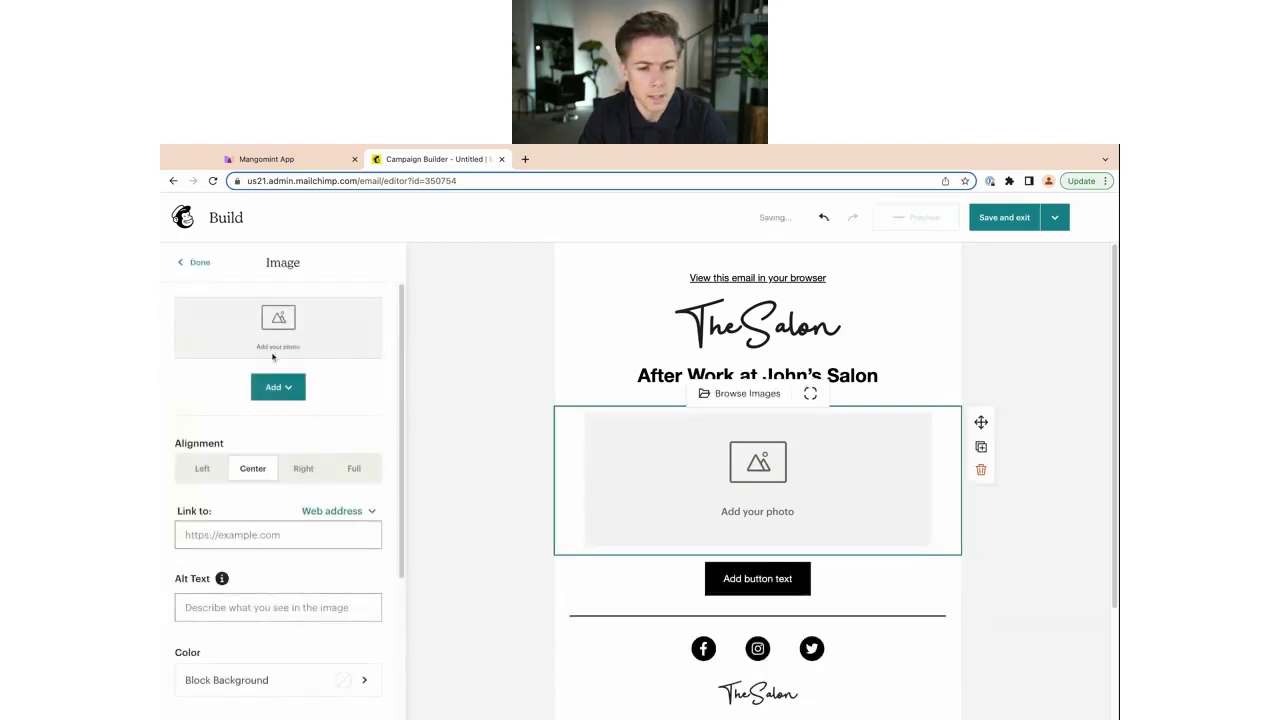
click(283, 386)
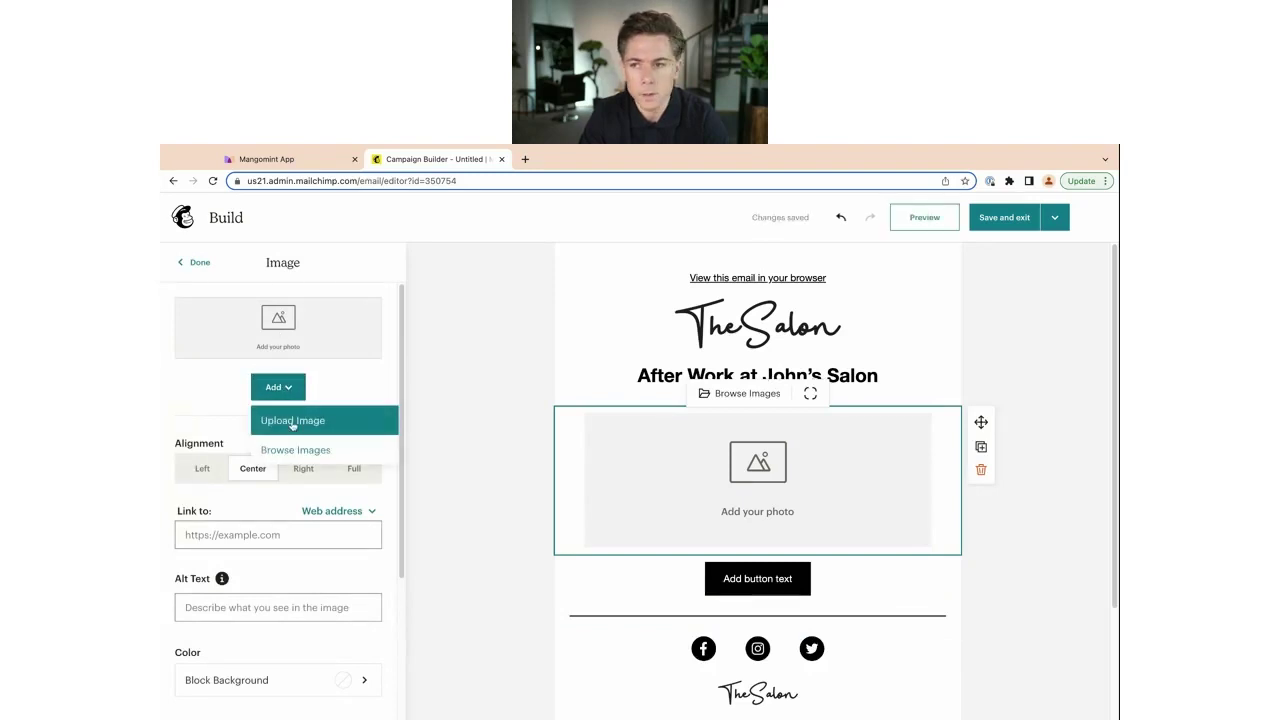
click(293, 421)
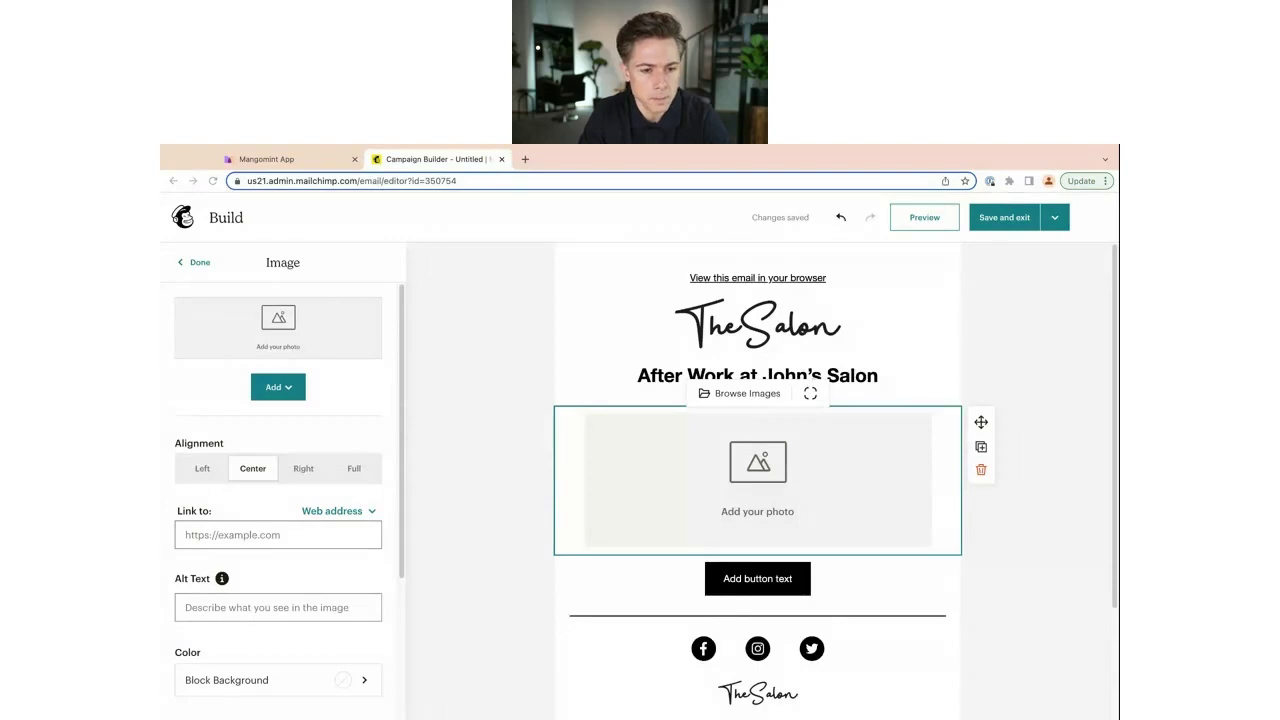
key(Escape)
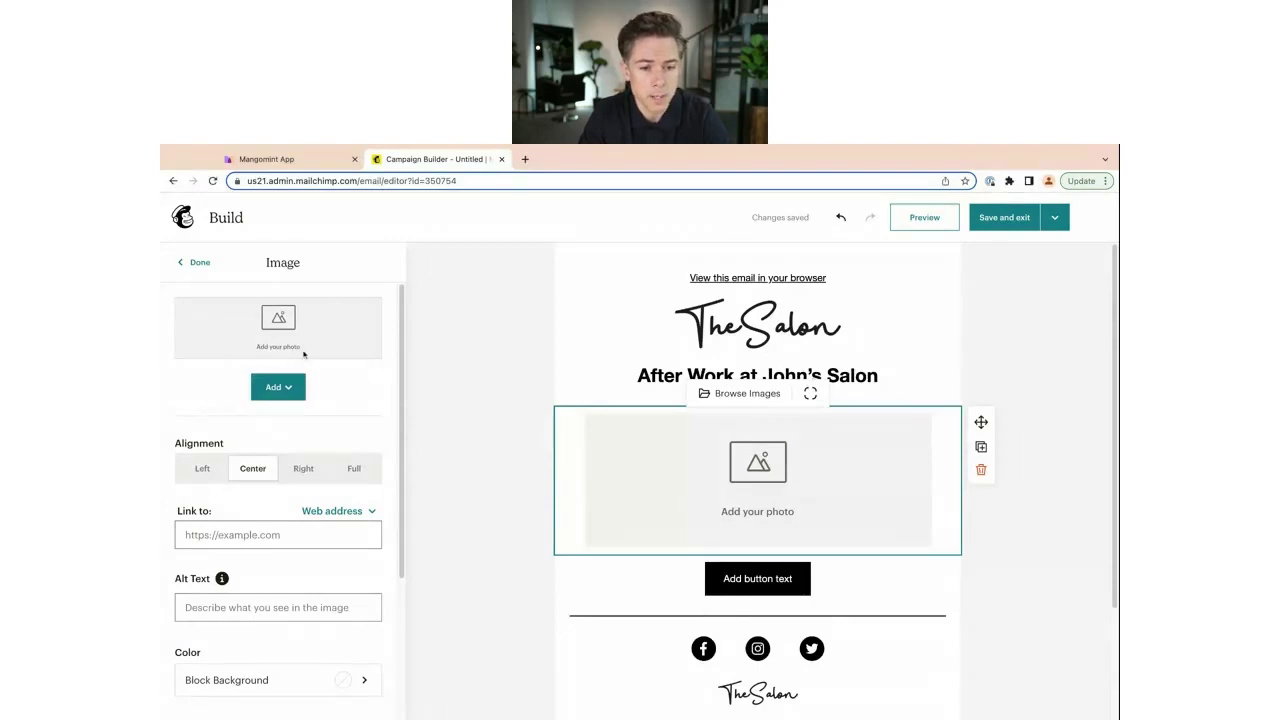
click(288, 386)
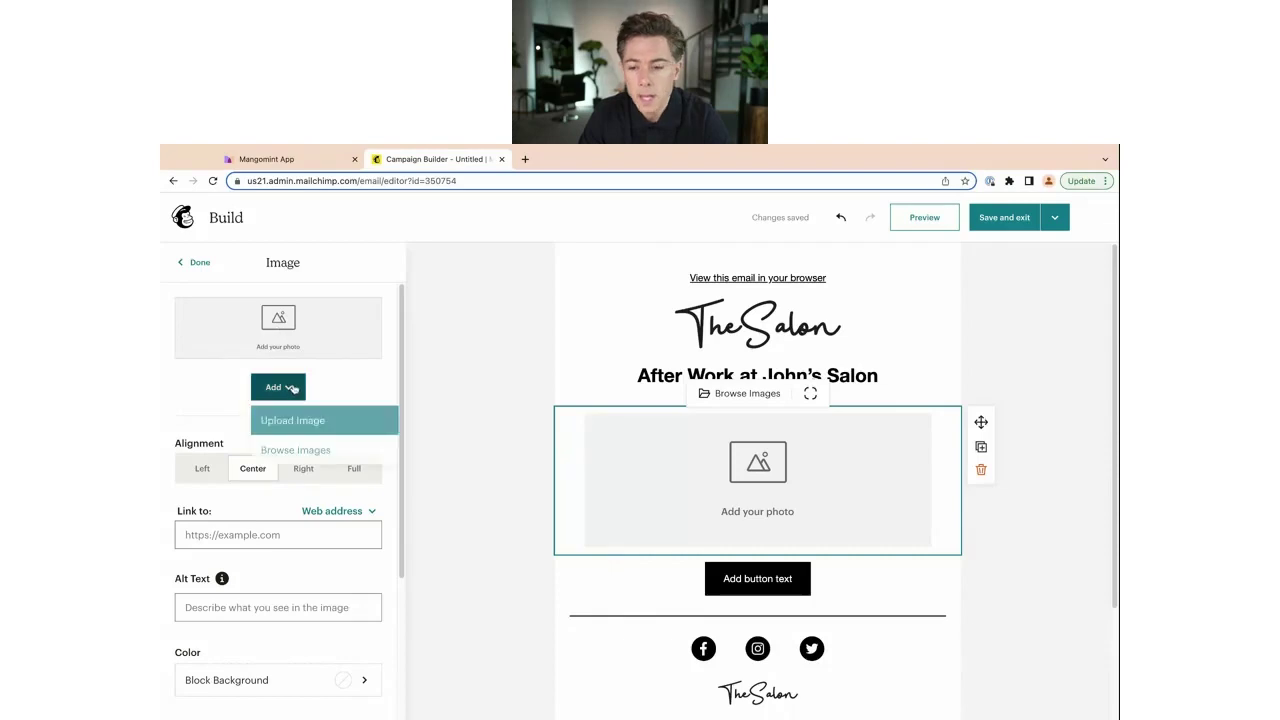
click(296, 452)
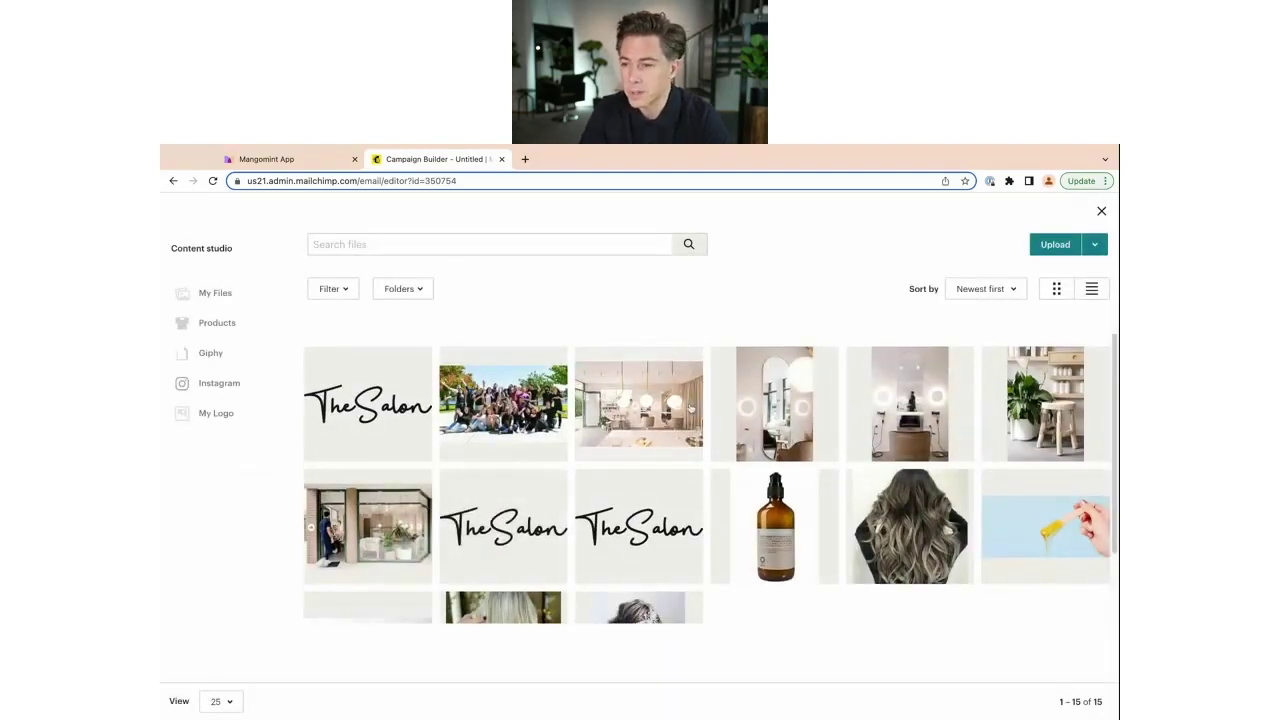
click(638, 405)
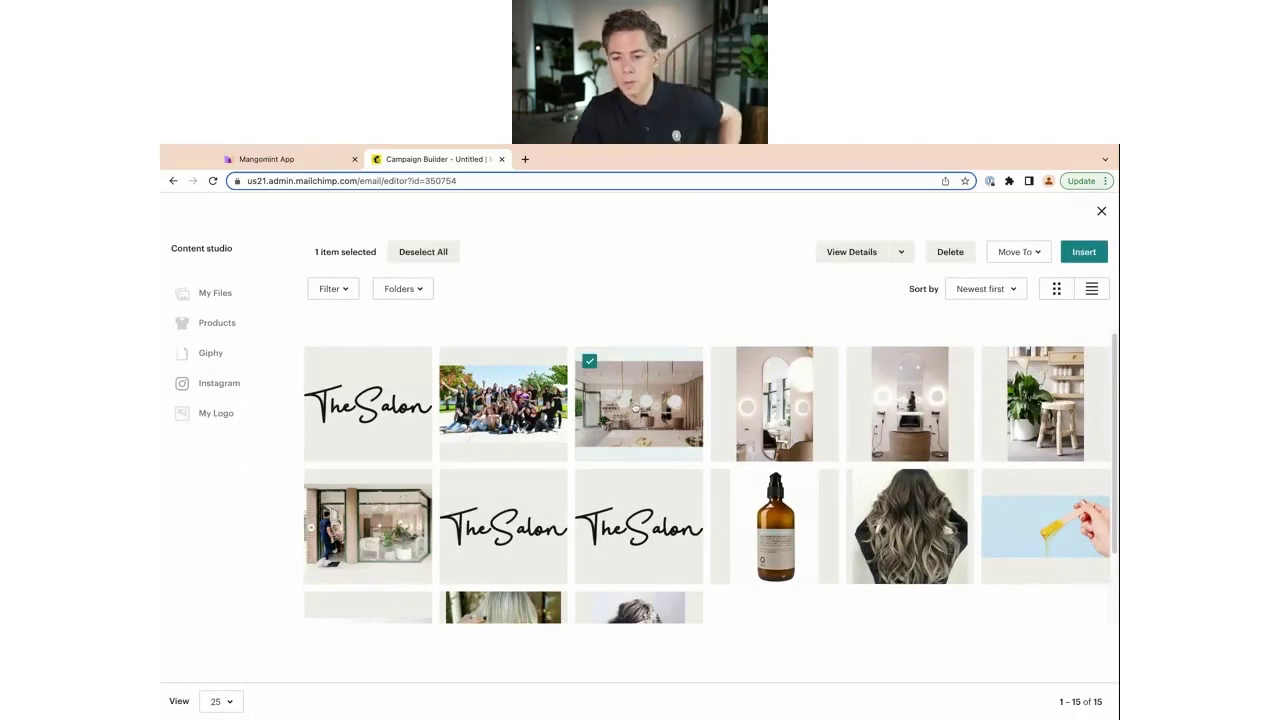
click(1084, 251)
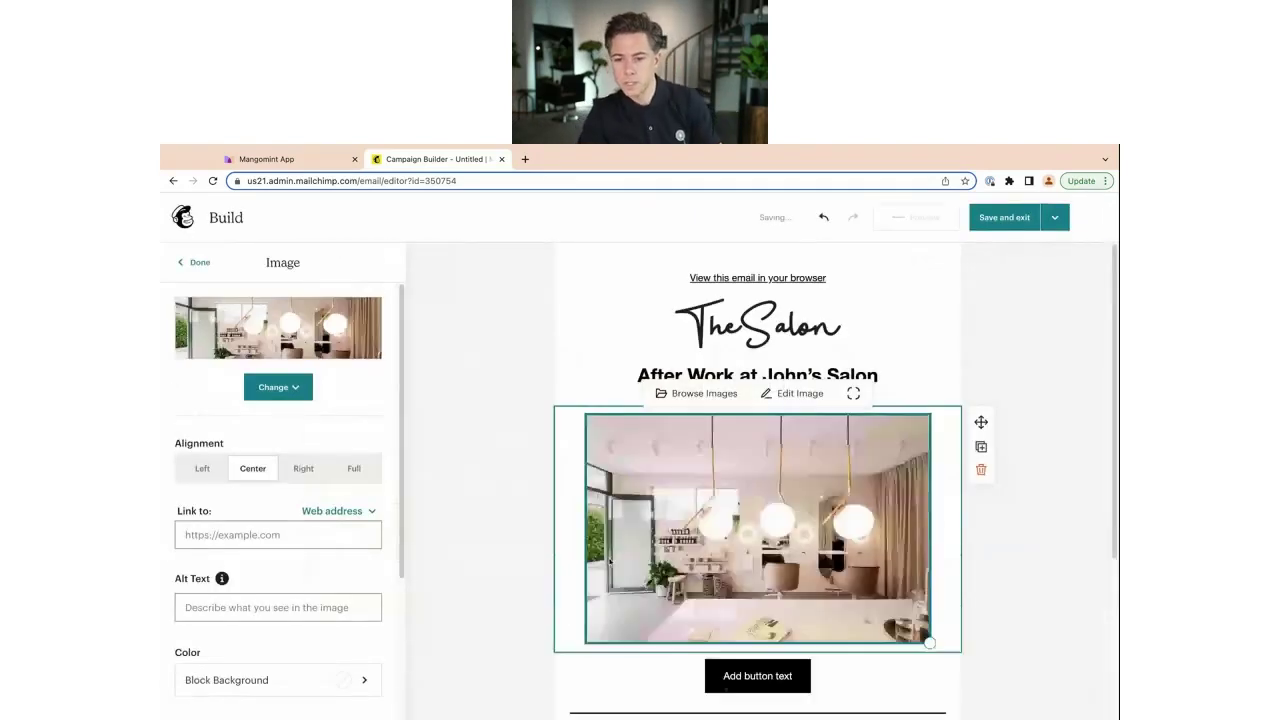
Step: Replace the placeholder text of the button below the photo with "Register here"
scroll(822, 491, down, 2)
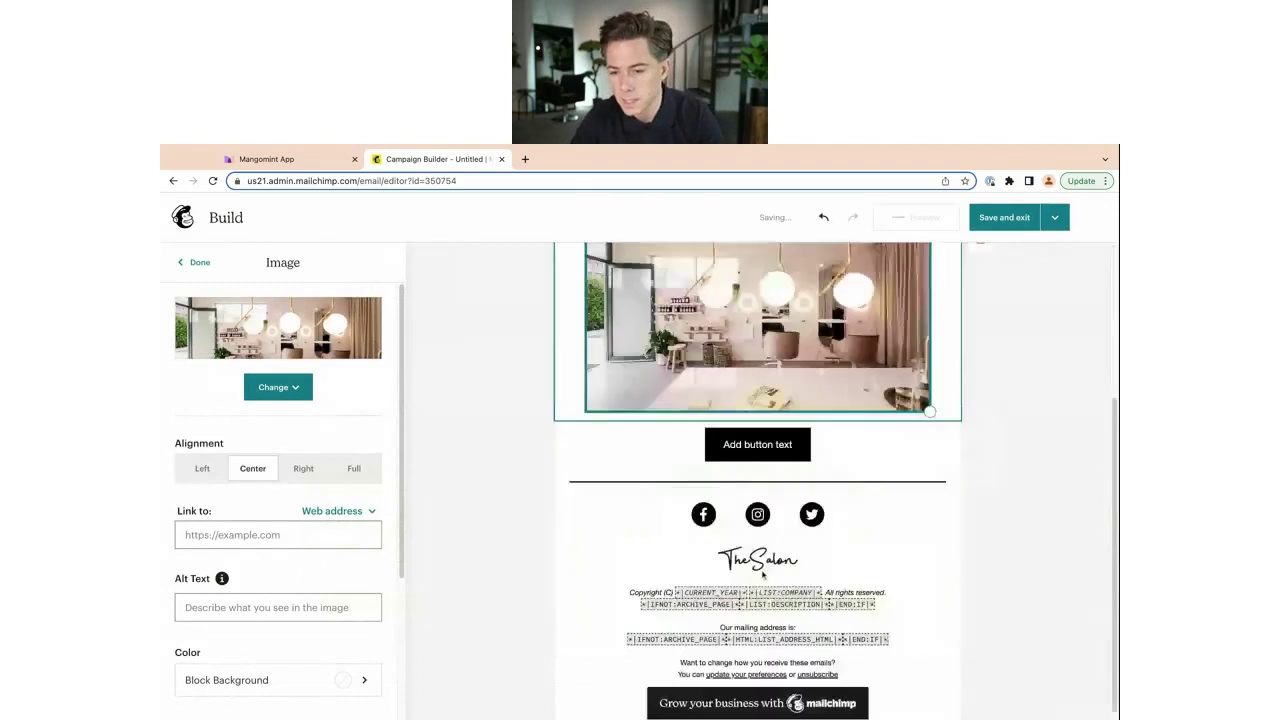
click(770, 458)
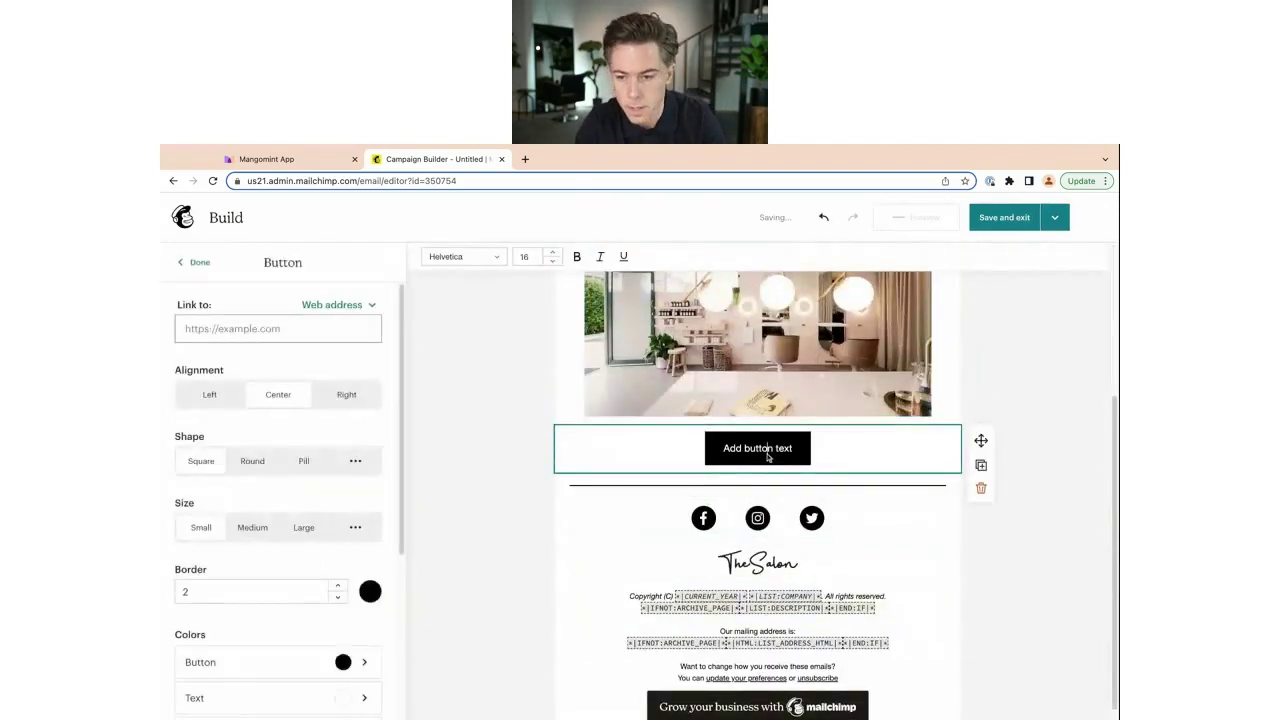
triple_click(768, 457)
text(Register here)
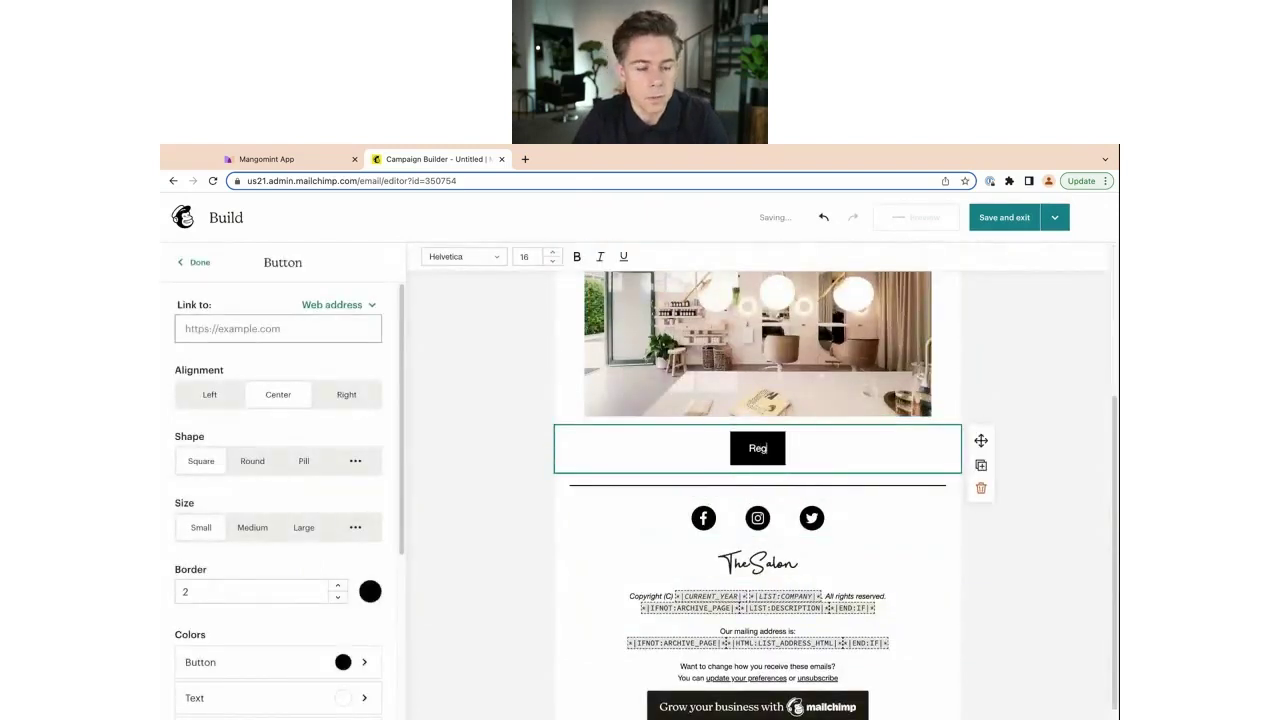
Step: Check the finished email, save and exit its design, and set the New Builder as the default email editor
click(450, 408)
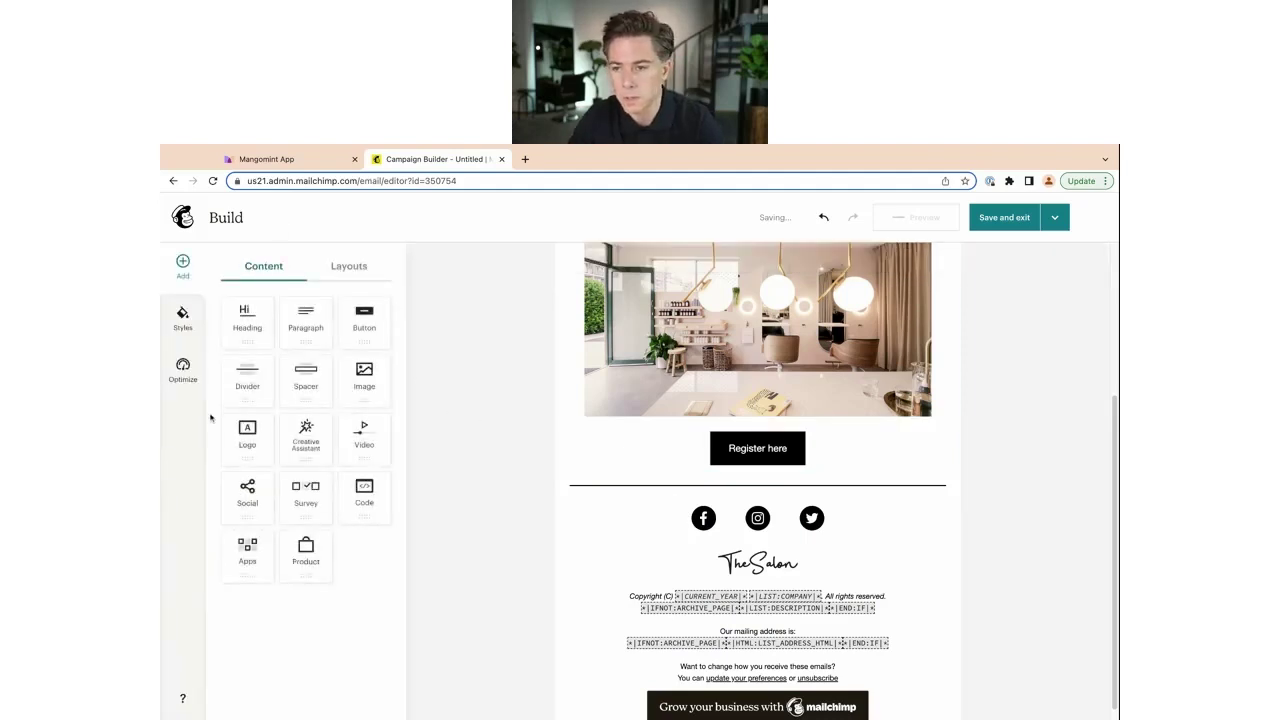
scroll(763, 423, up, 5)
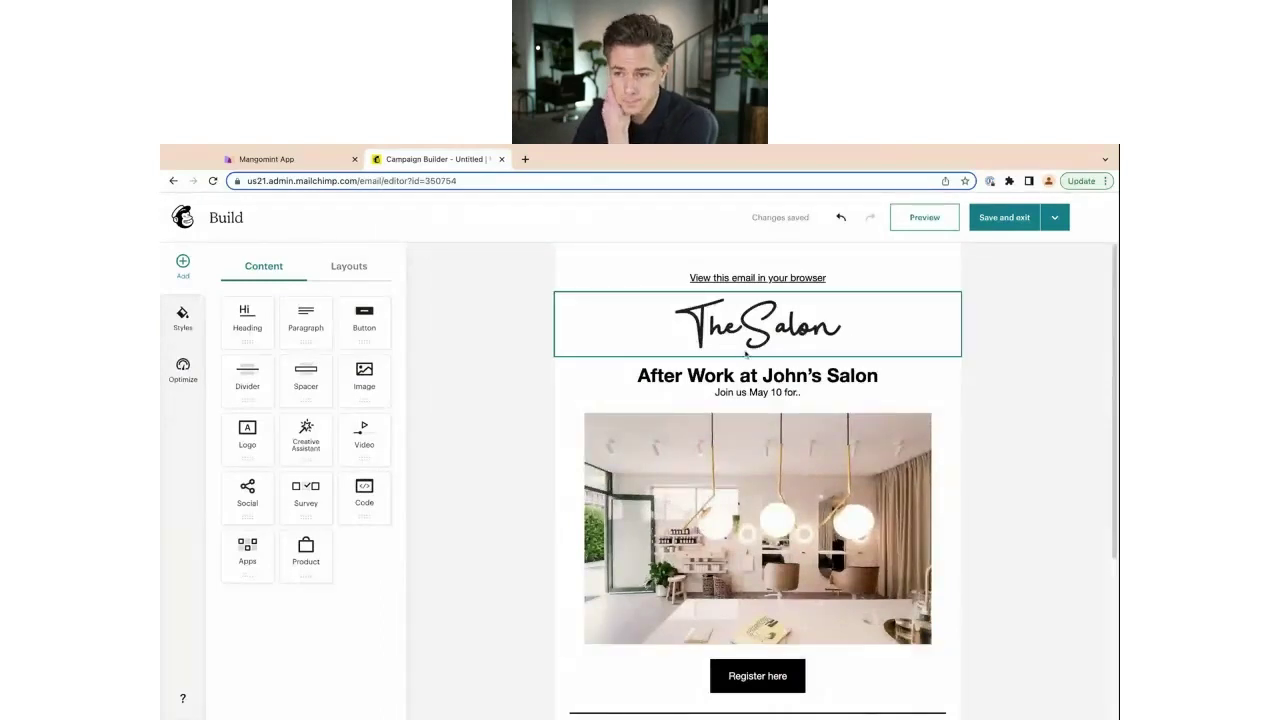
scroll(784, 440, down, 3)
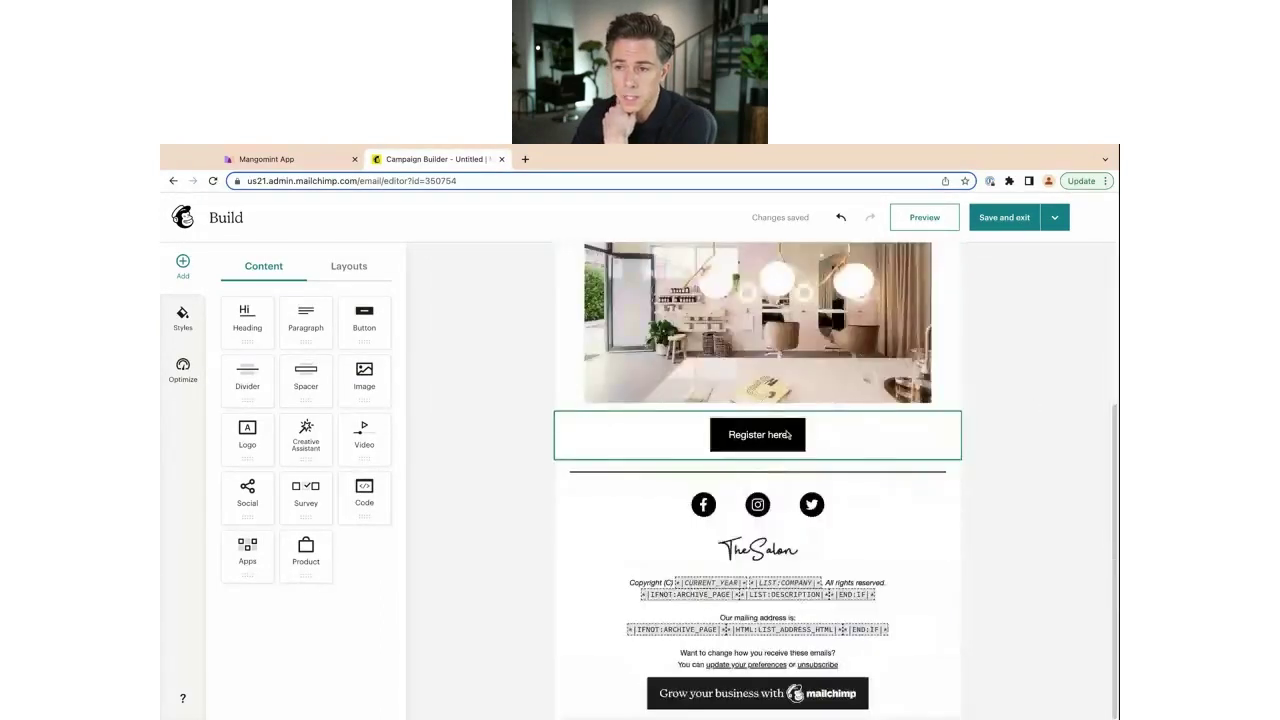
scroll(784, 440, up, 2)
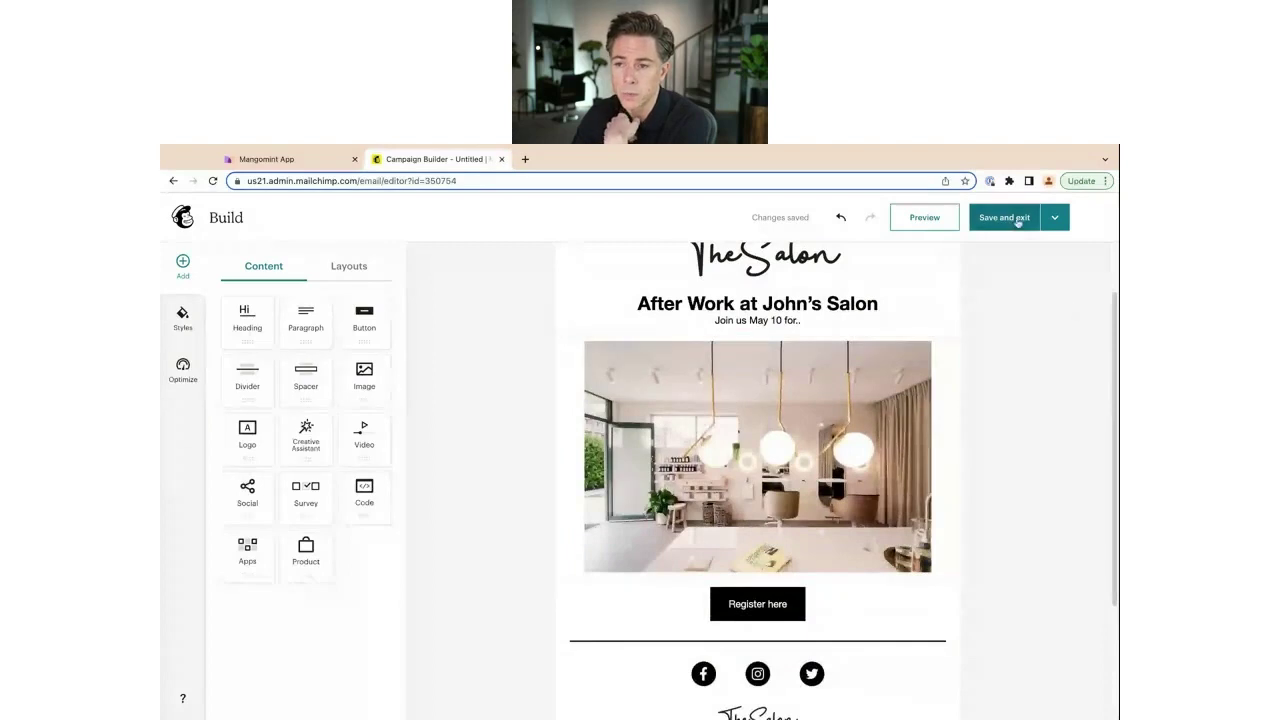
click(1057, 219)
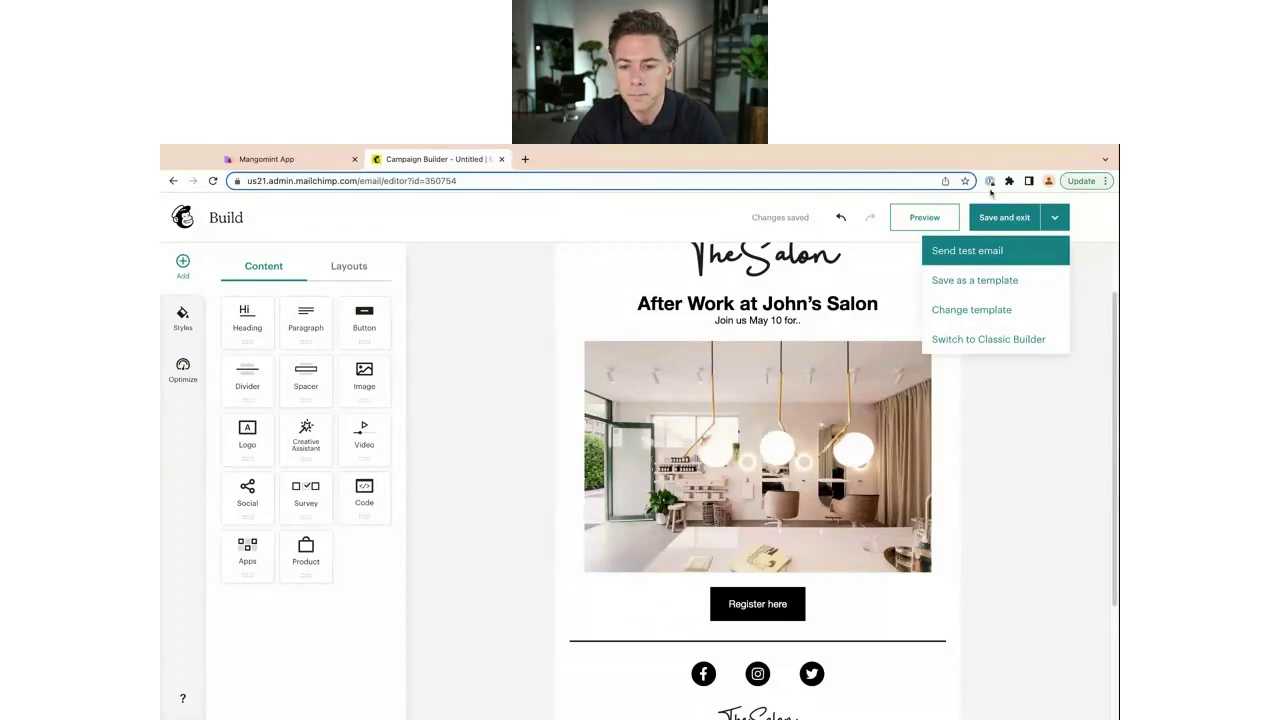
click(998, 218)
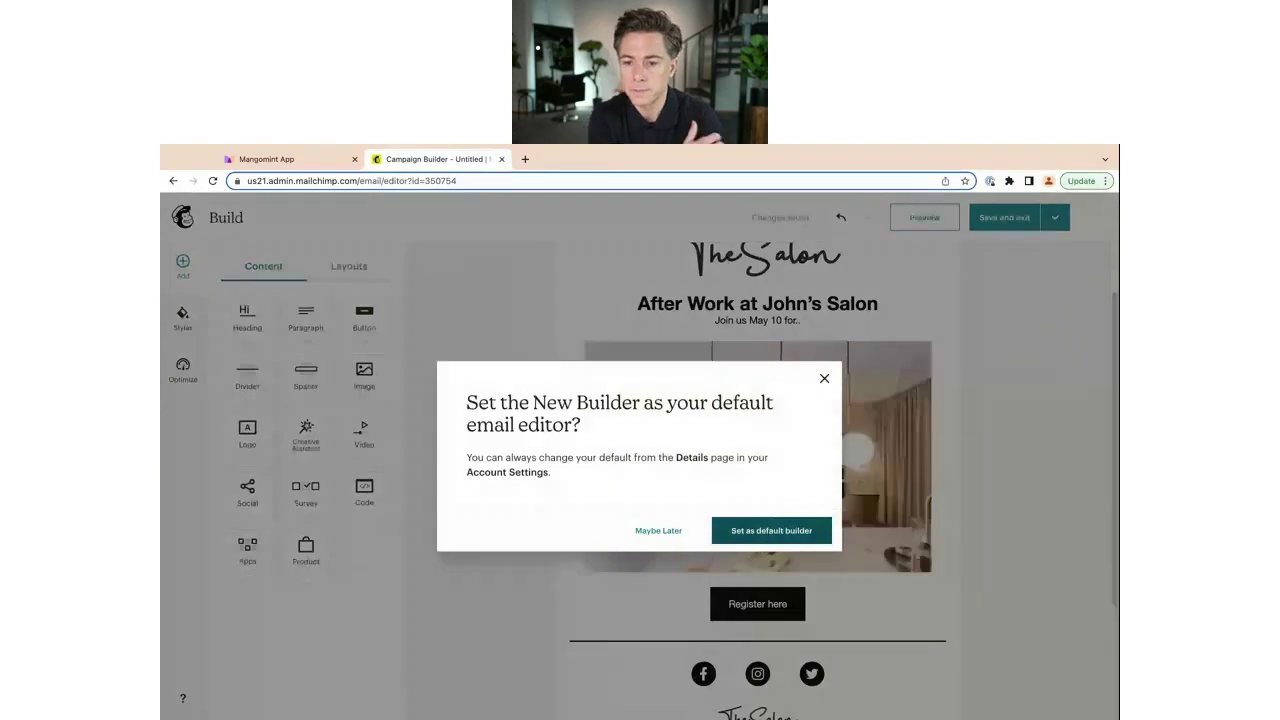
click(770, 536)
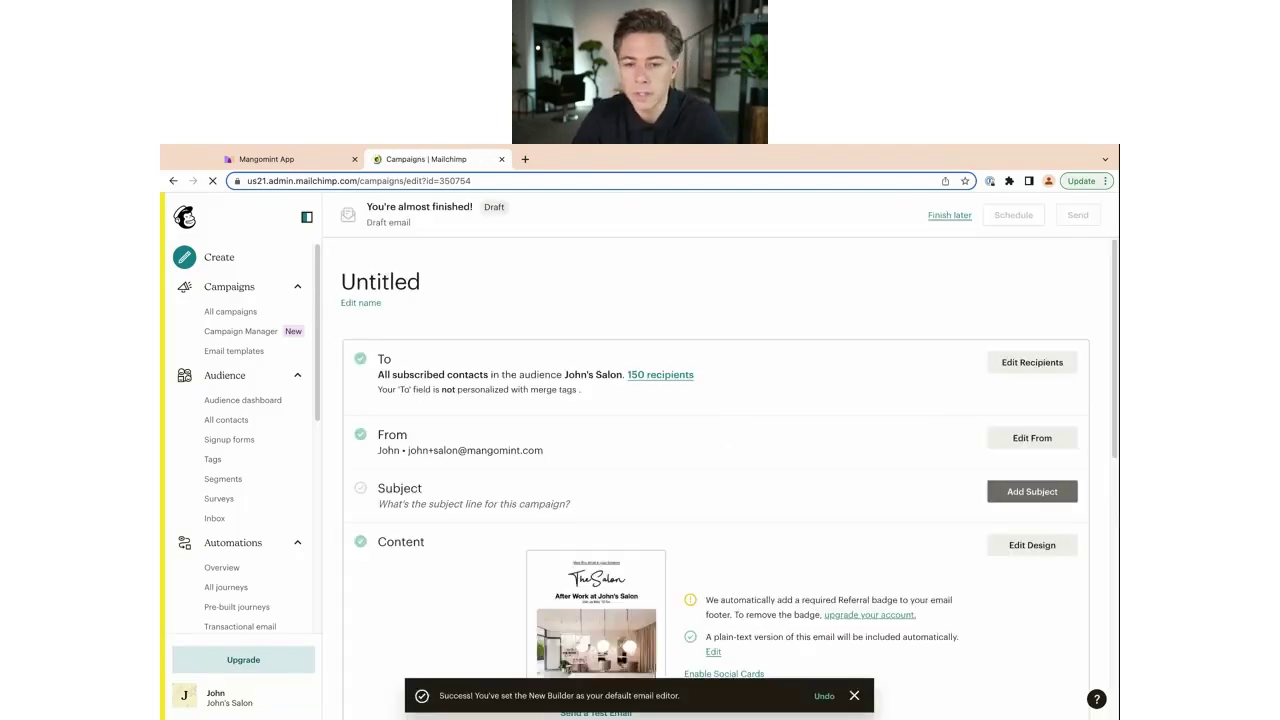
Step: Personalize the To field for the John's Salon audience with the *|FNAME|* merge tag, and save the existing sender details
click(1003, 368)
click(472, 422)
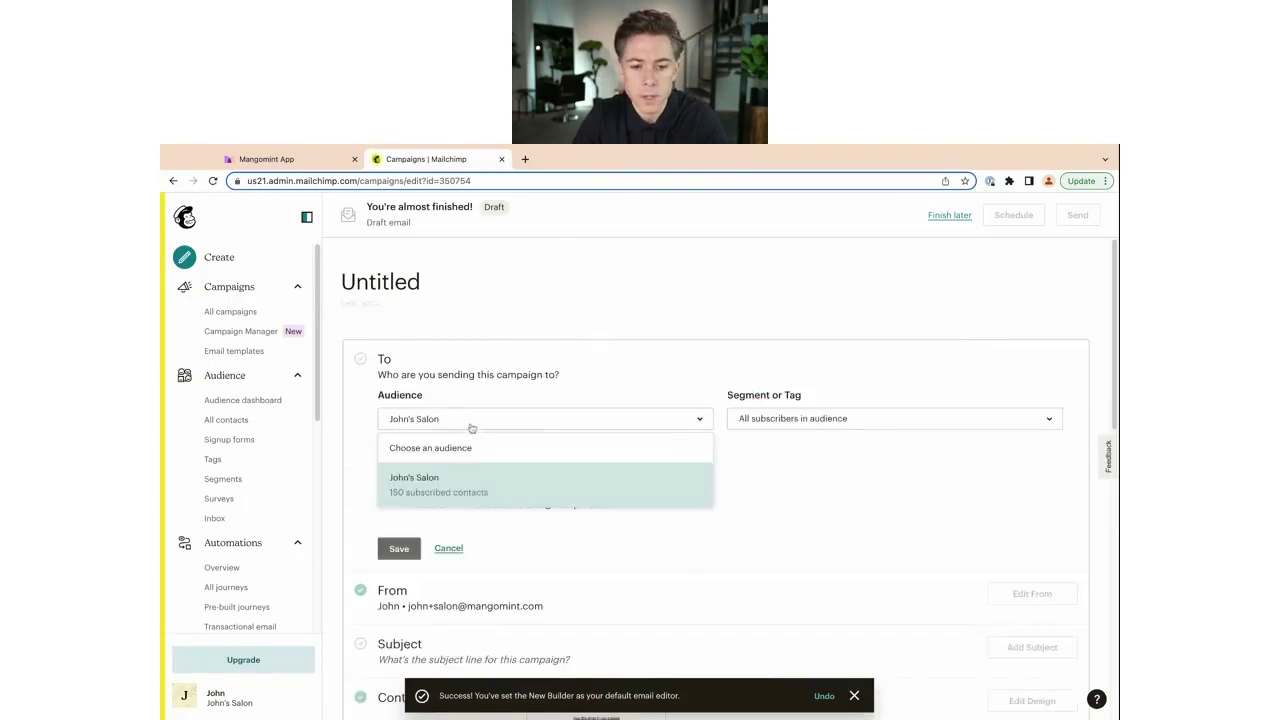
click(460, 482)
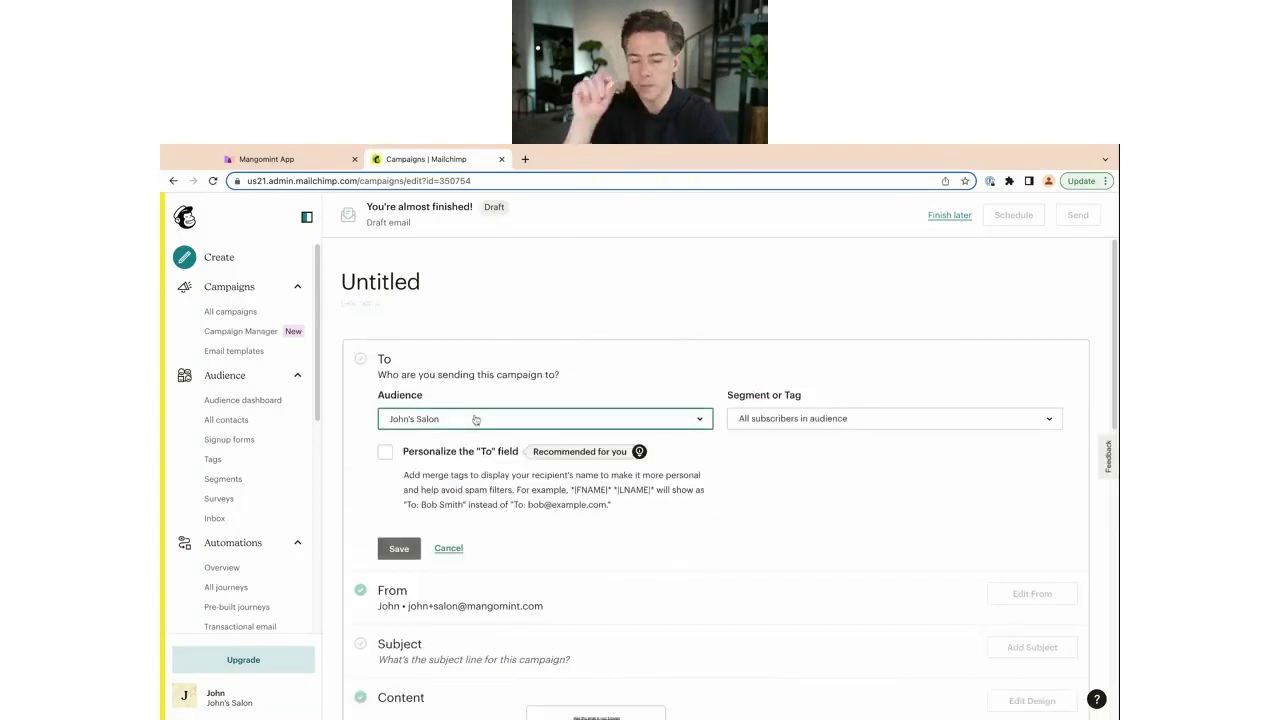
click(386, 453)
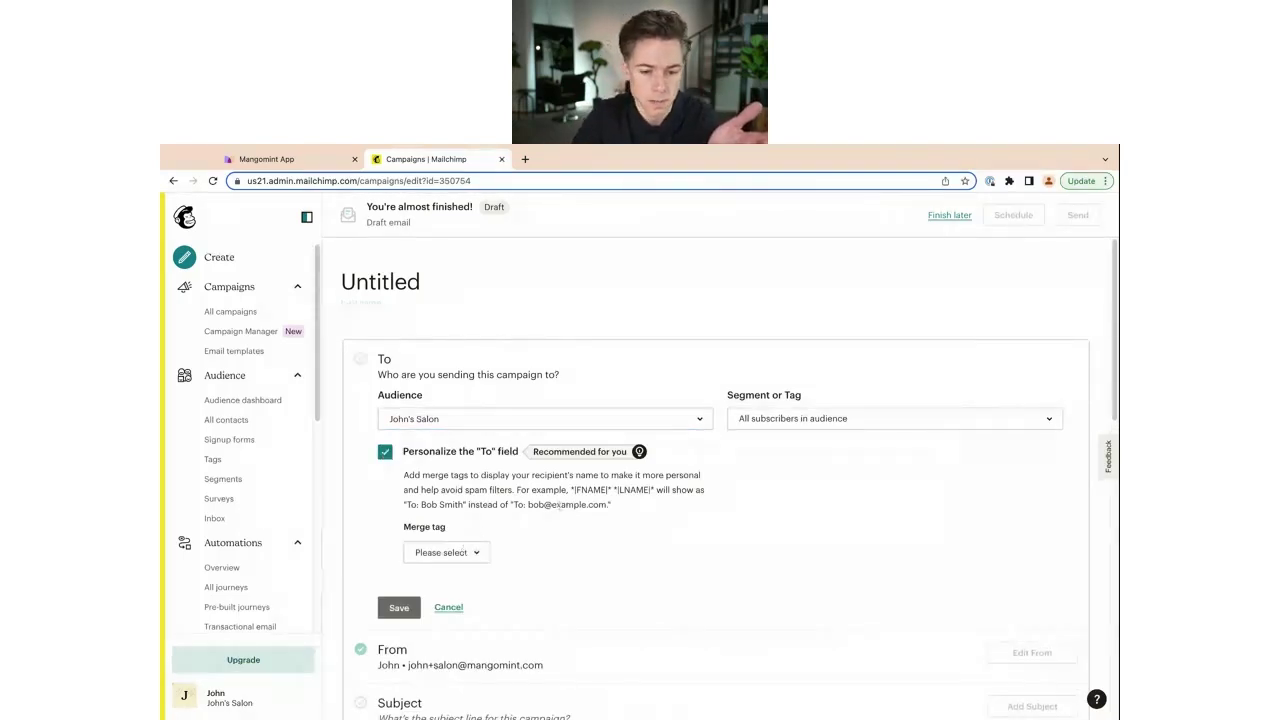
click(468, 553)
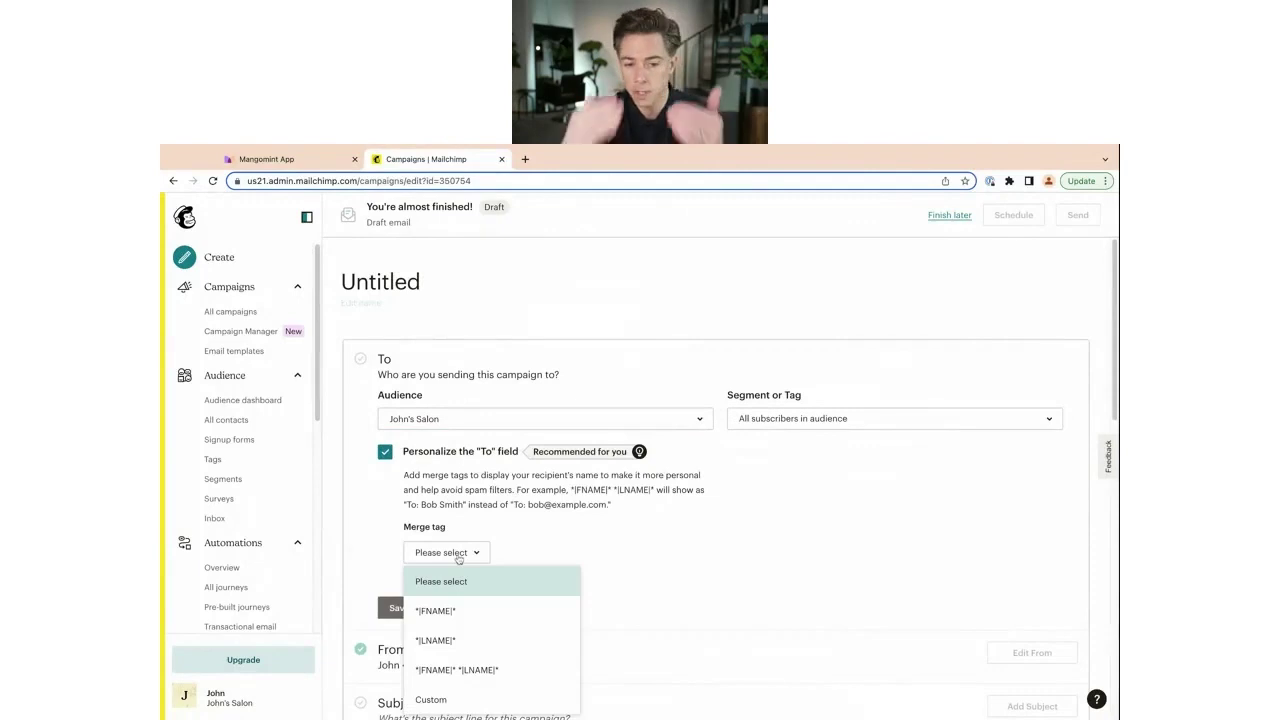
click(456, 614)
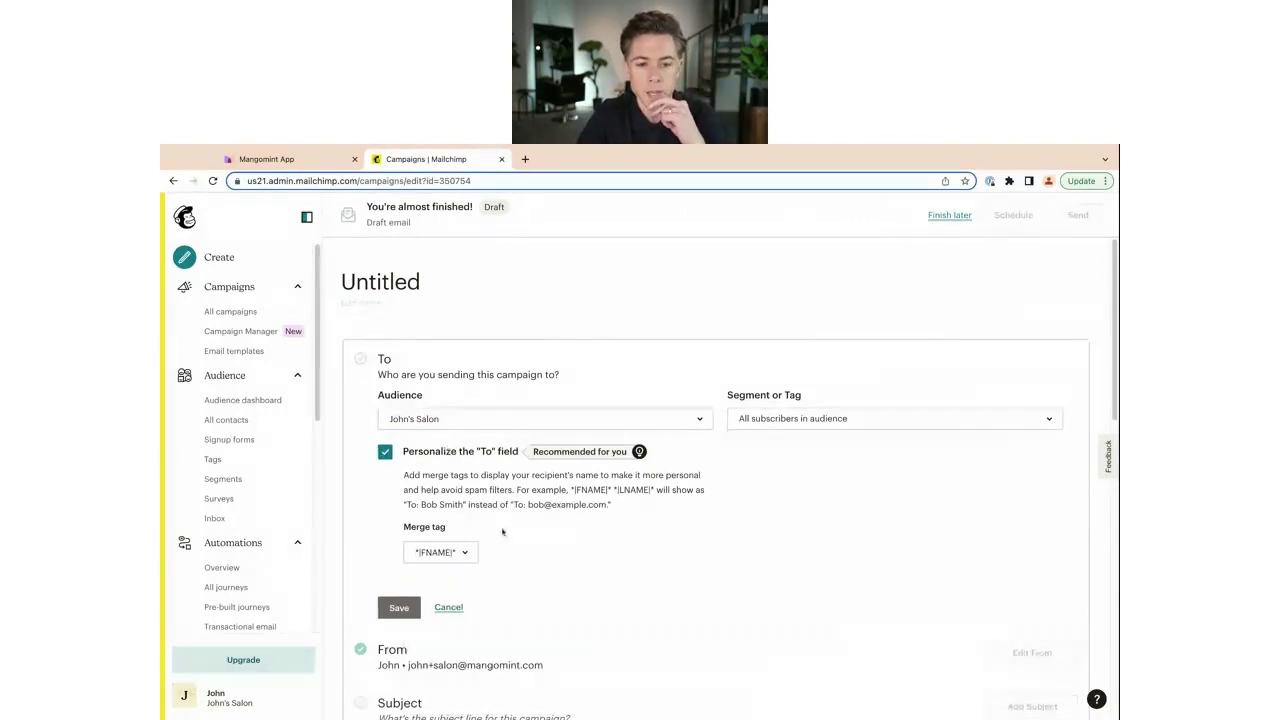
click(399, 610)
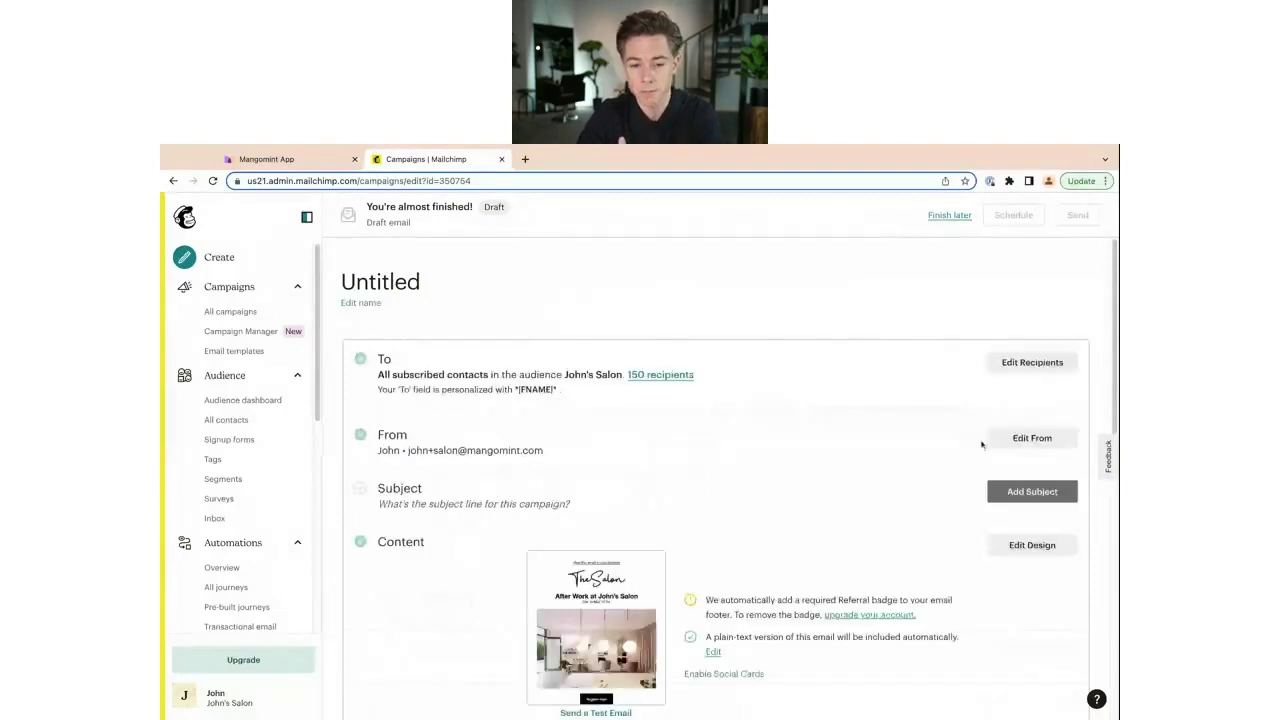
click(1030, 440)
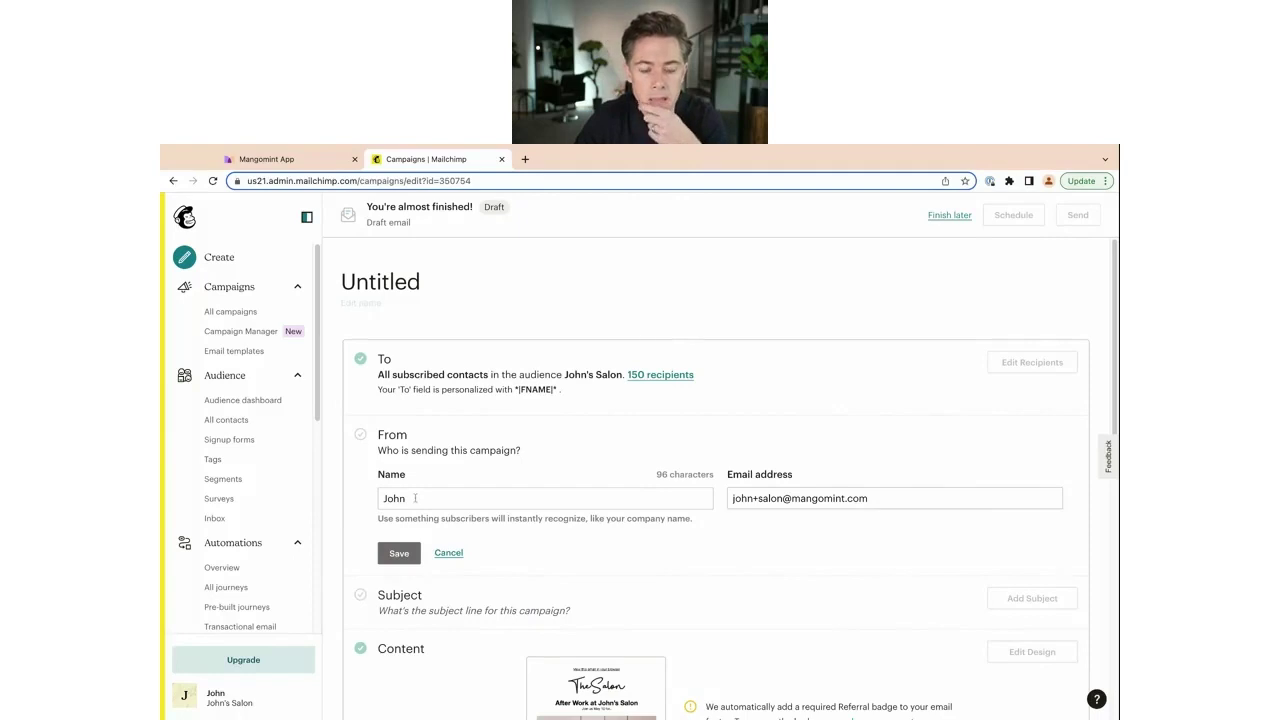
click(405, 553)
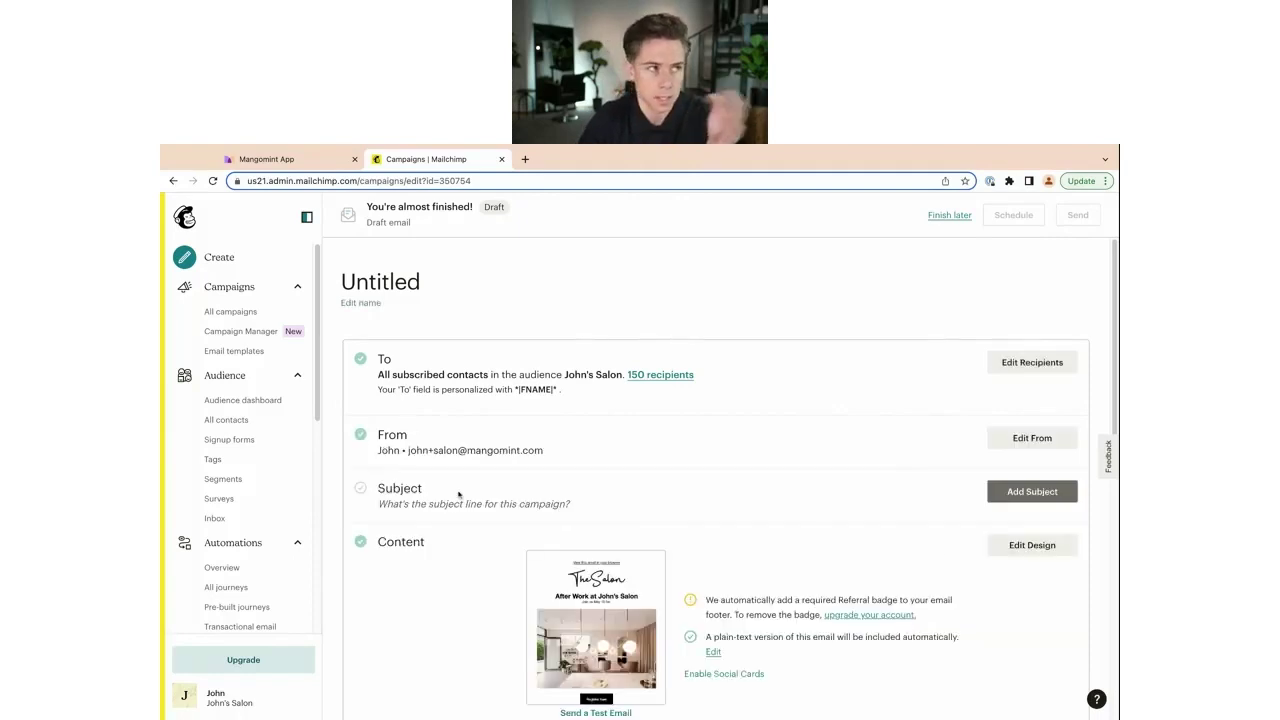
Step: Enter "You're invited" as the campaign's subject line
click(1015, 497)
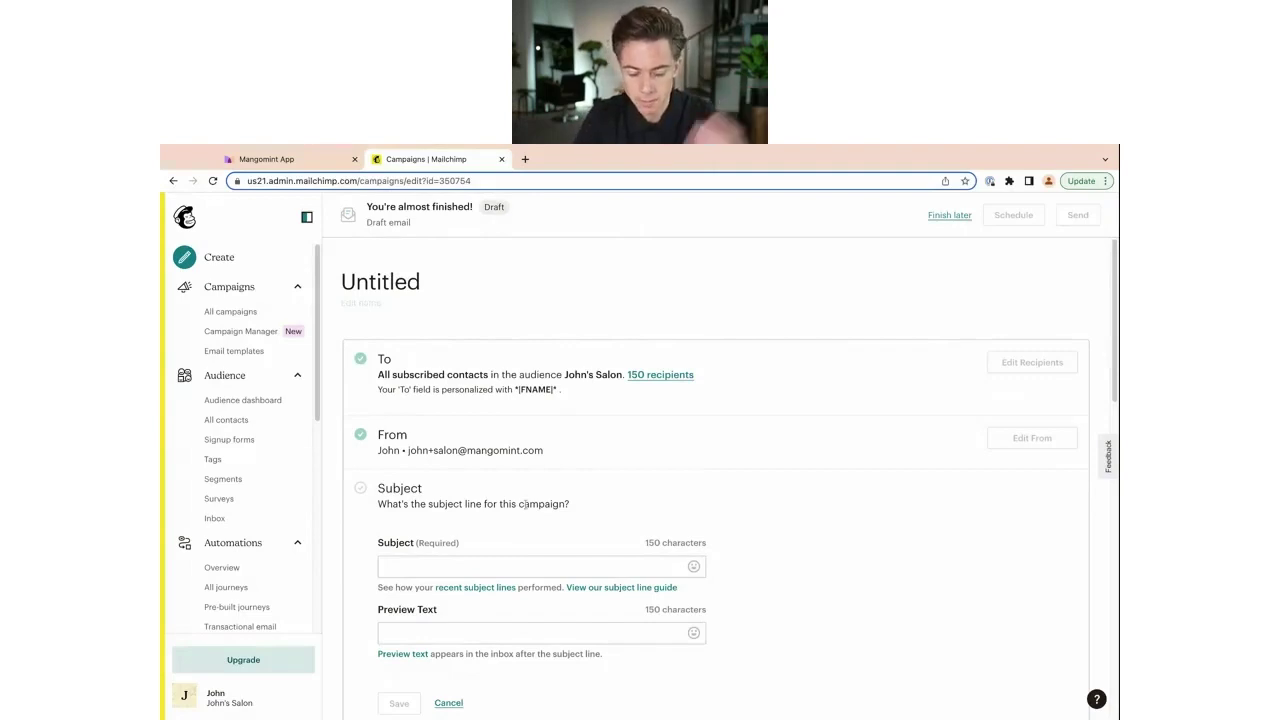
click(508, 567)
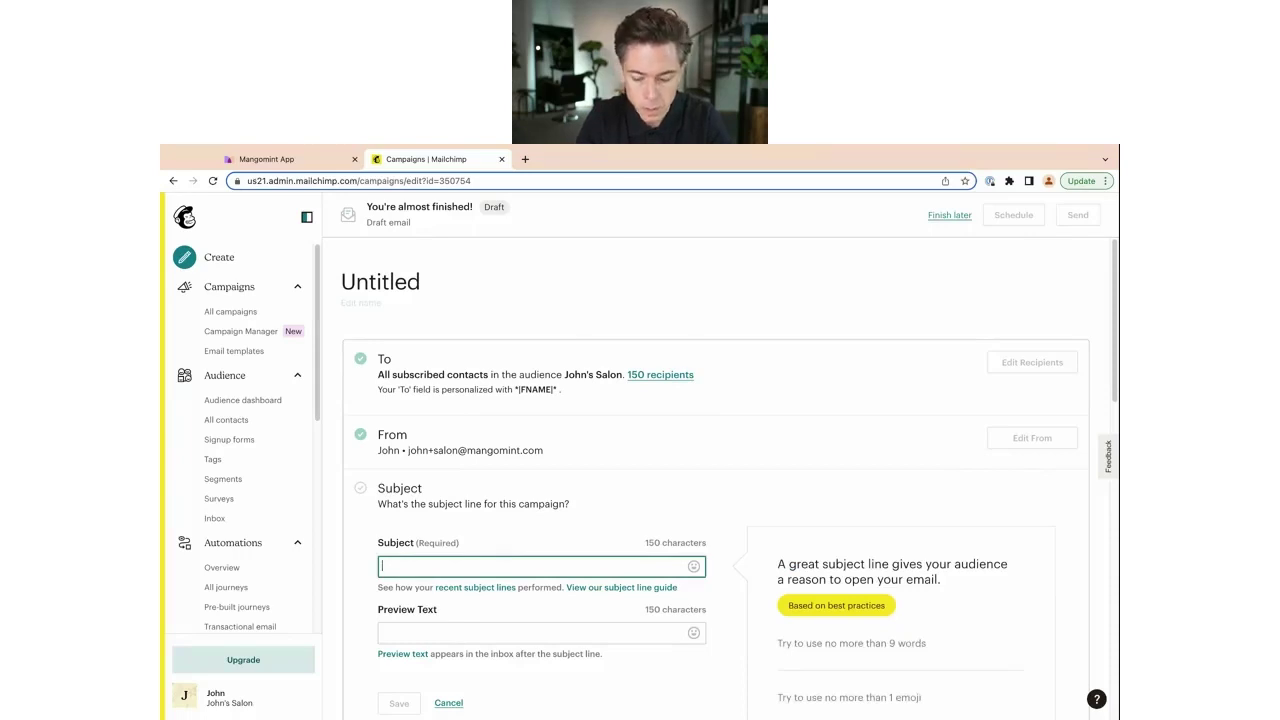
text(You'r)
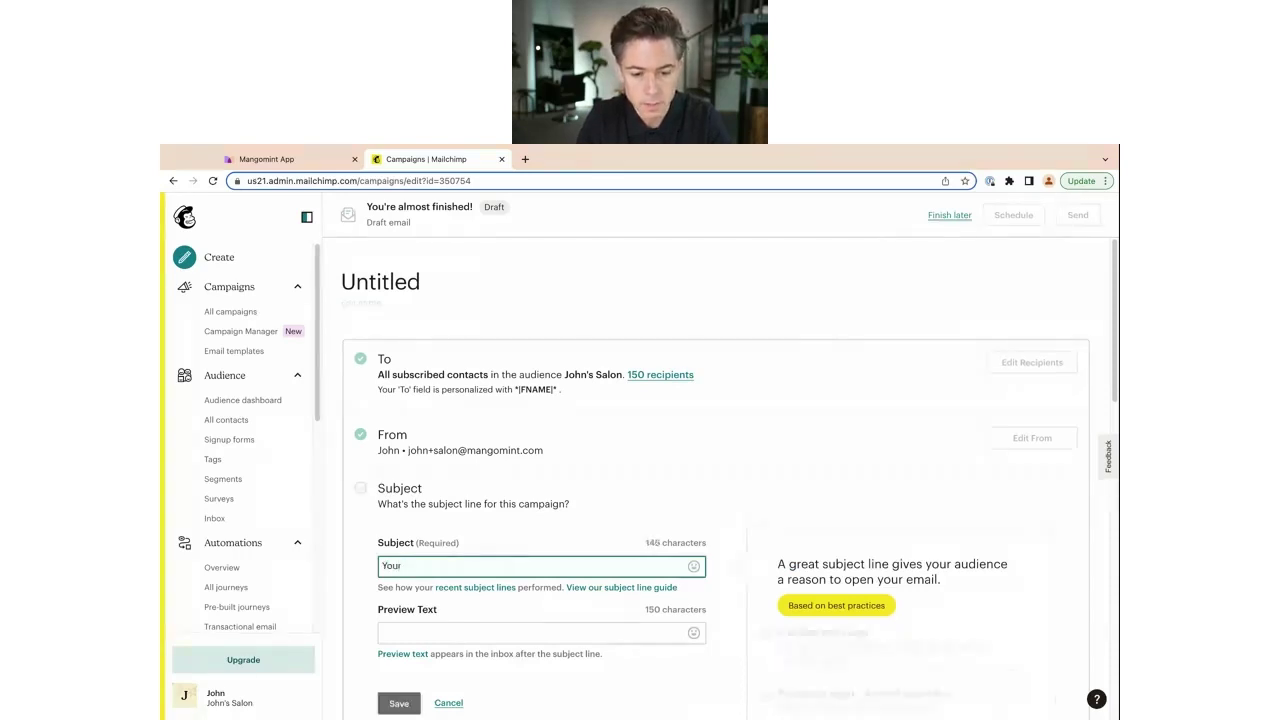
text(e invi)
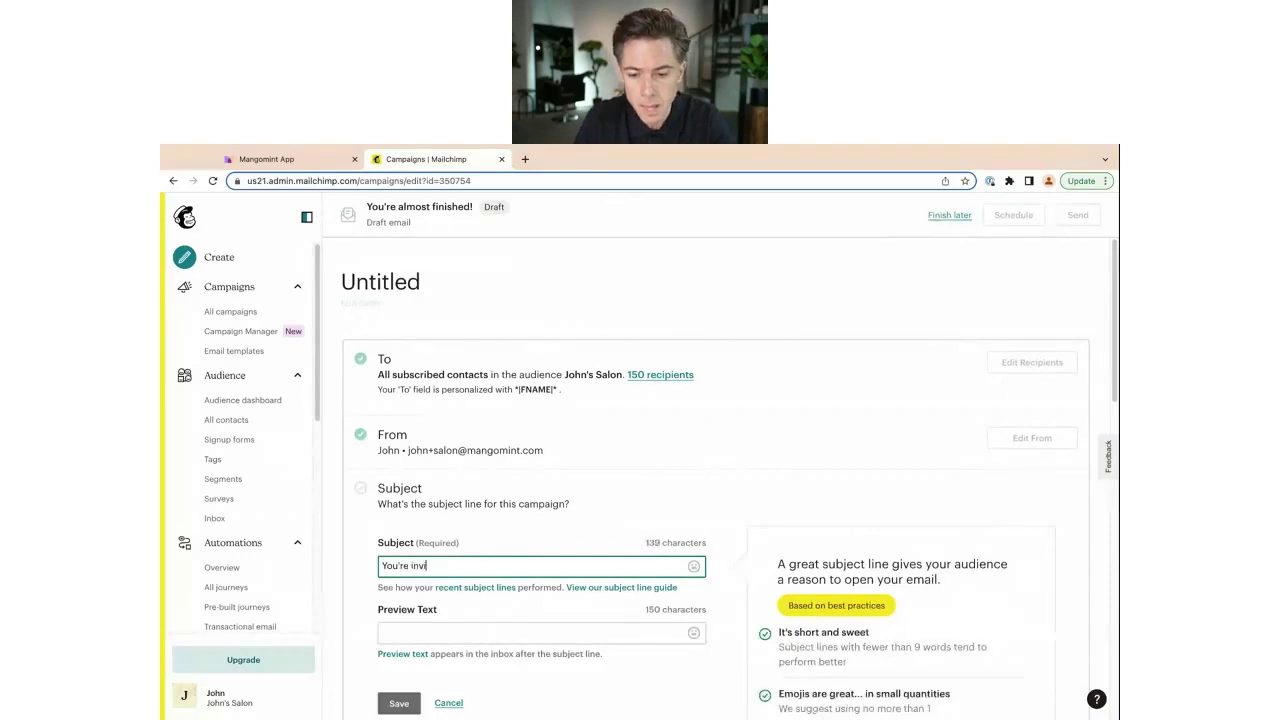
text(ted)
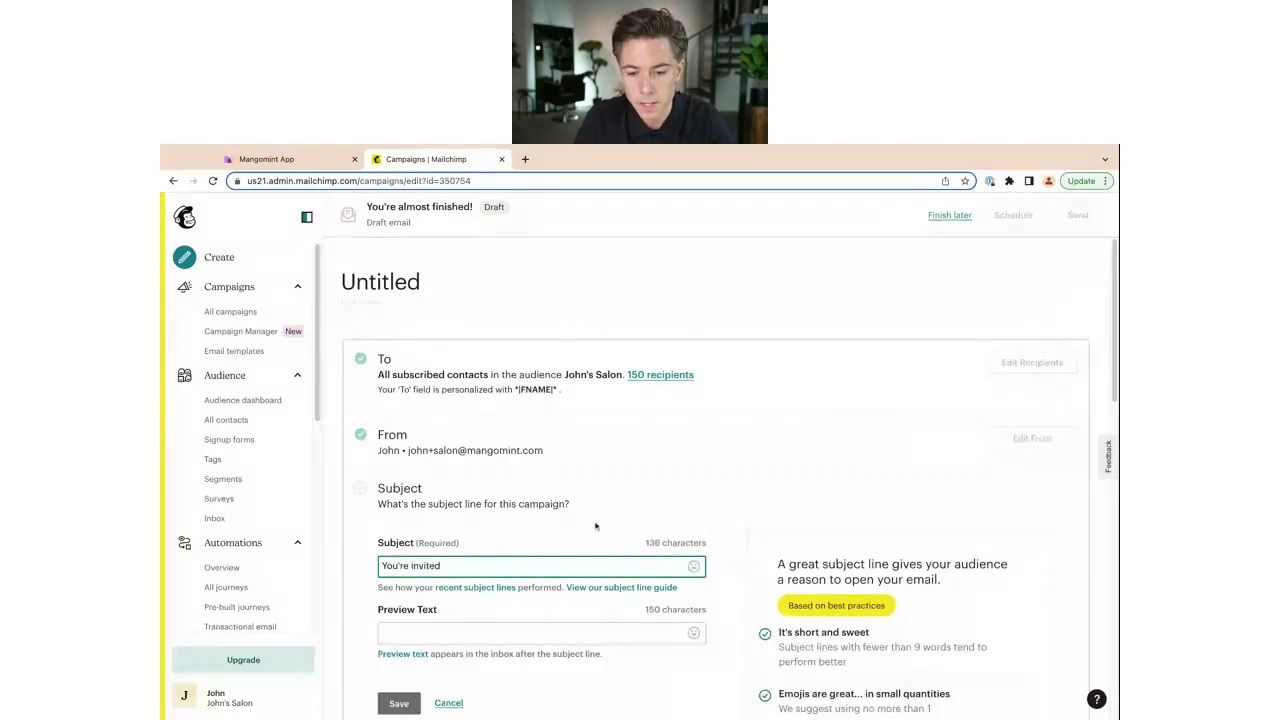
click(712, 539)
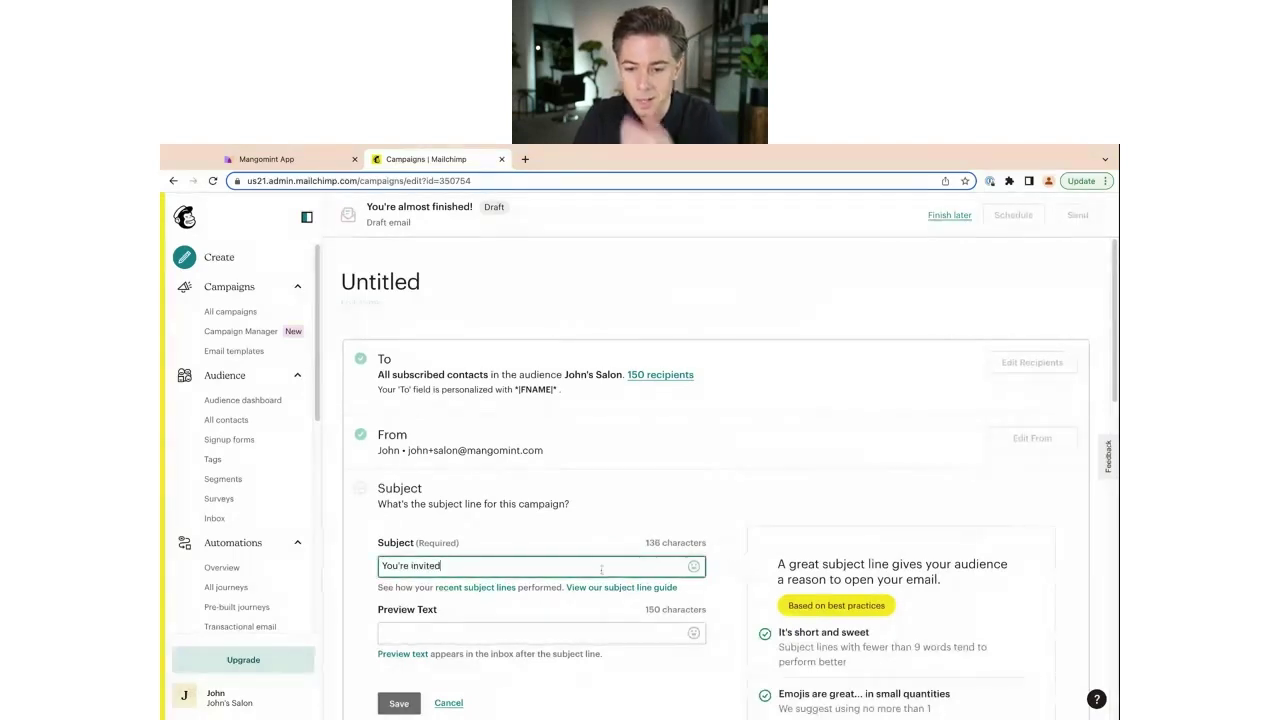
Step: Add a yellow star emoji from the nature emojis to the end of the subject line
click(693, 566)
scroll(621, 497, down, 10)
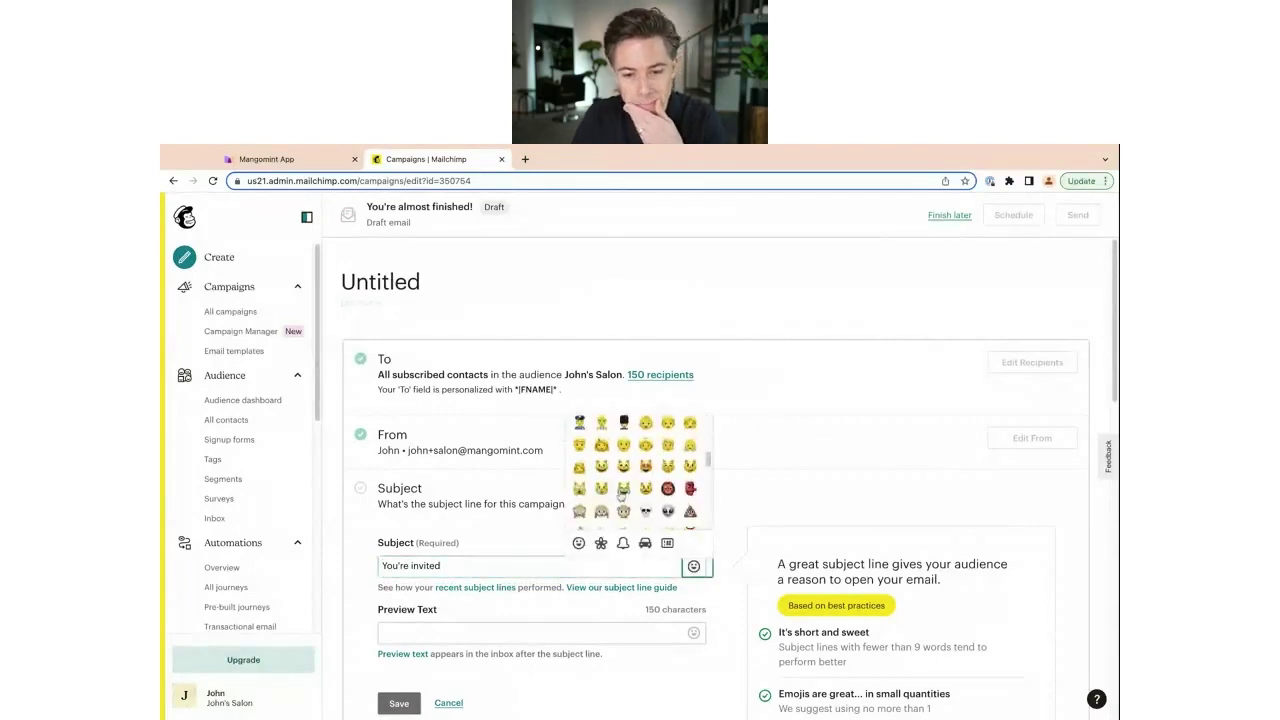
scroll(621, 497, down, 5)
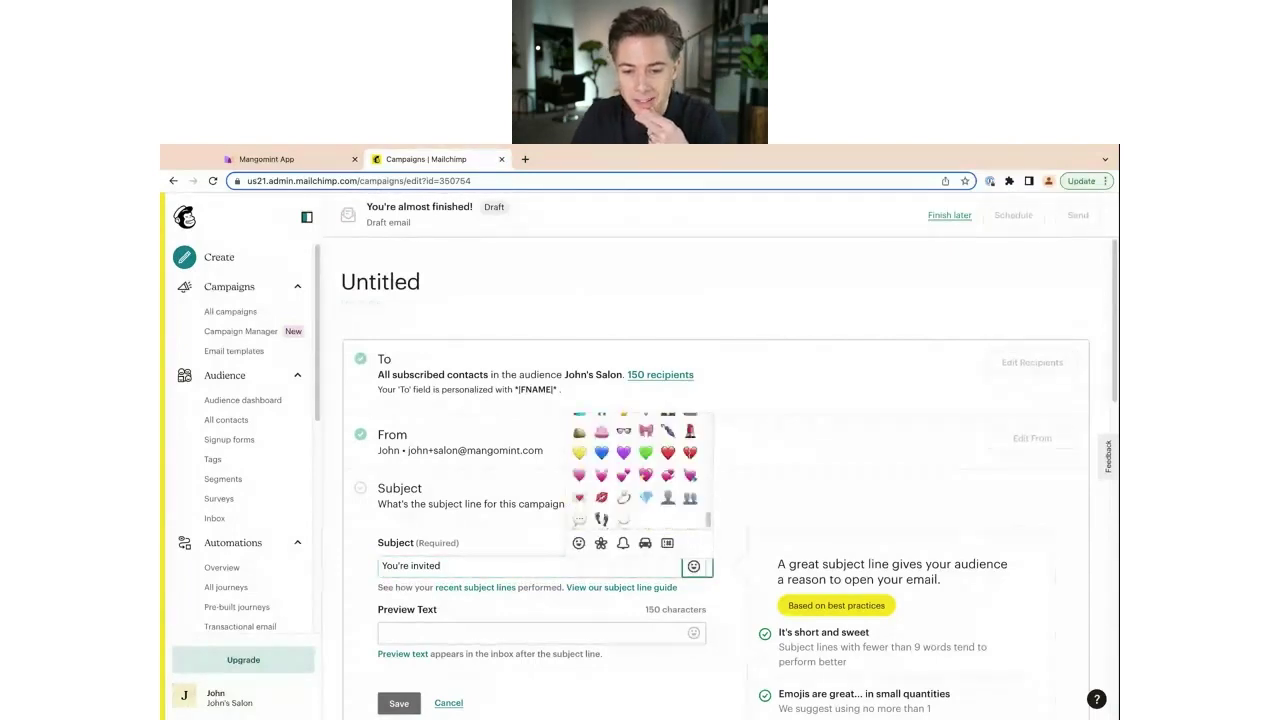
scroll(621, 497, up, 15)
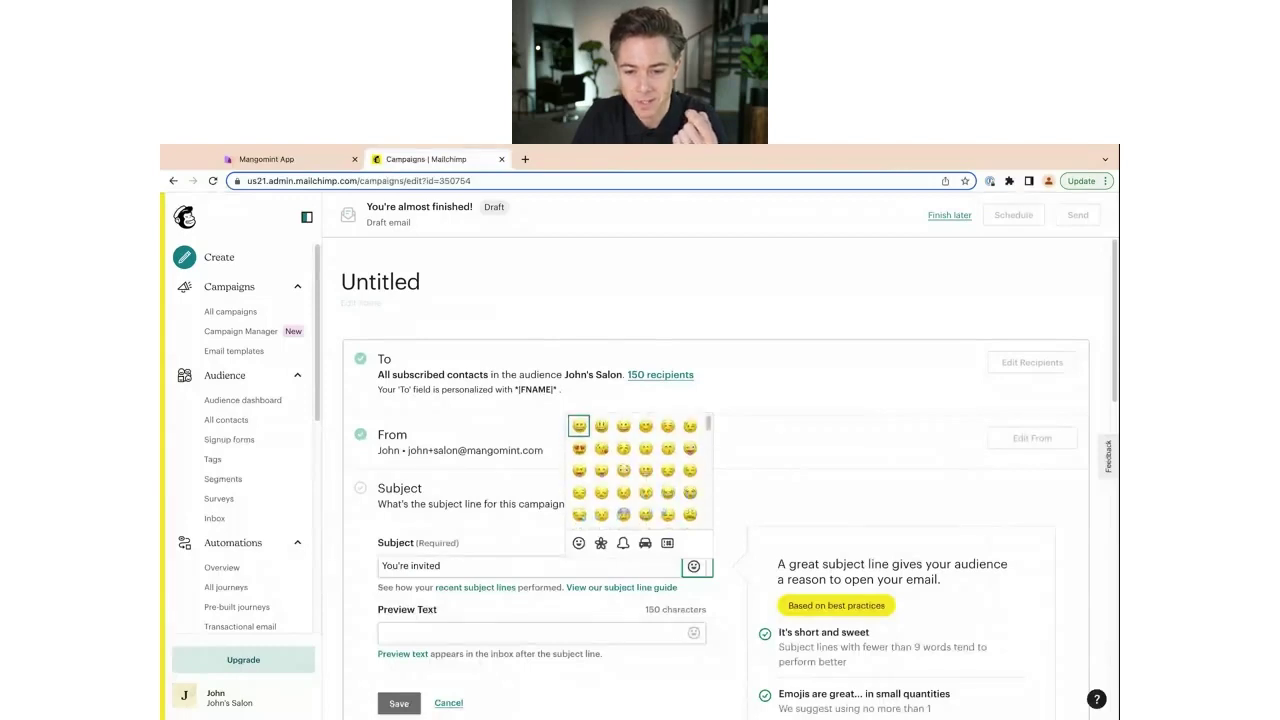
click(600, 542)
scroll(620, 522, down, 5)
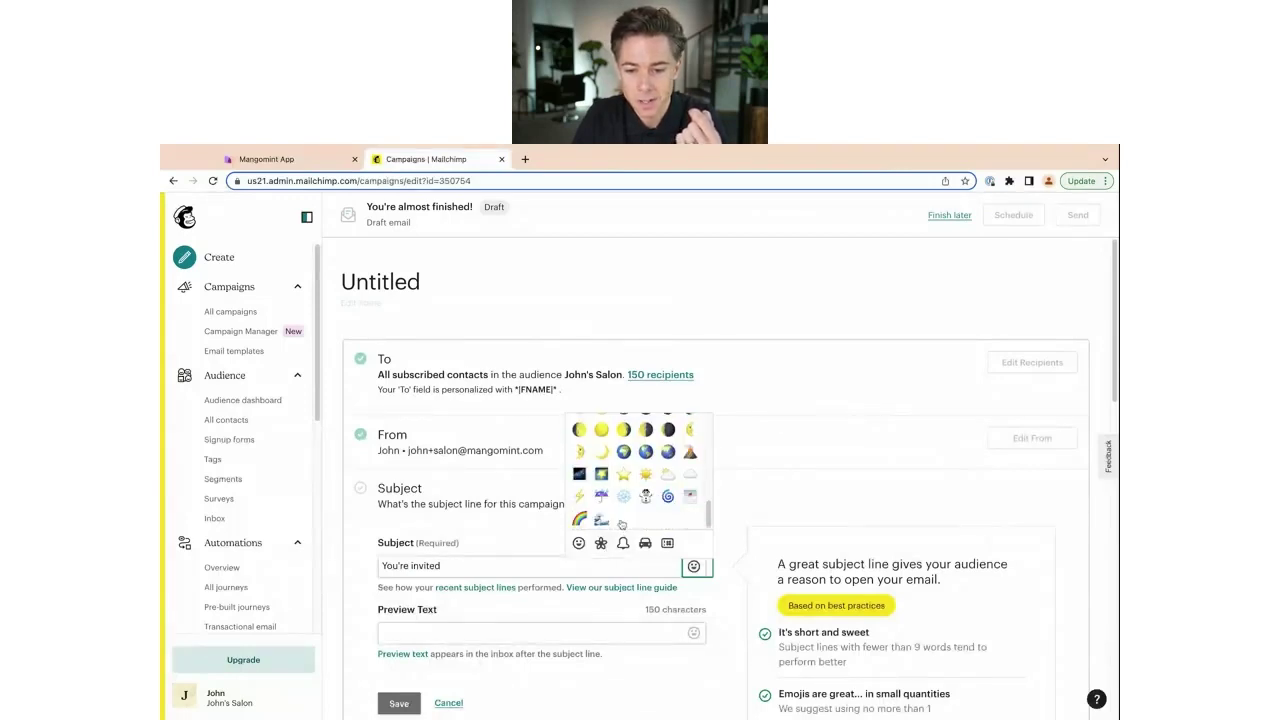
click(624, 474)
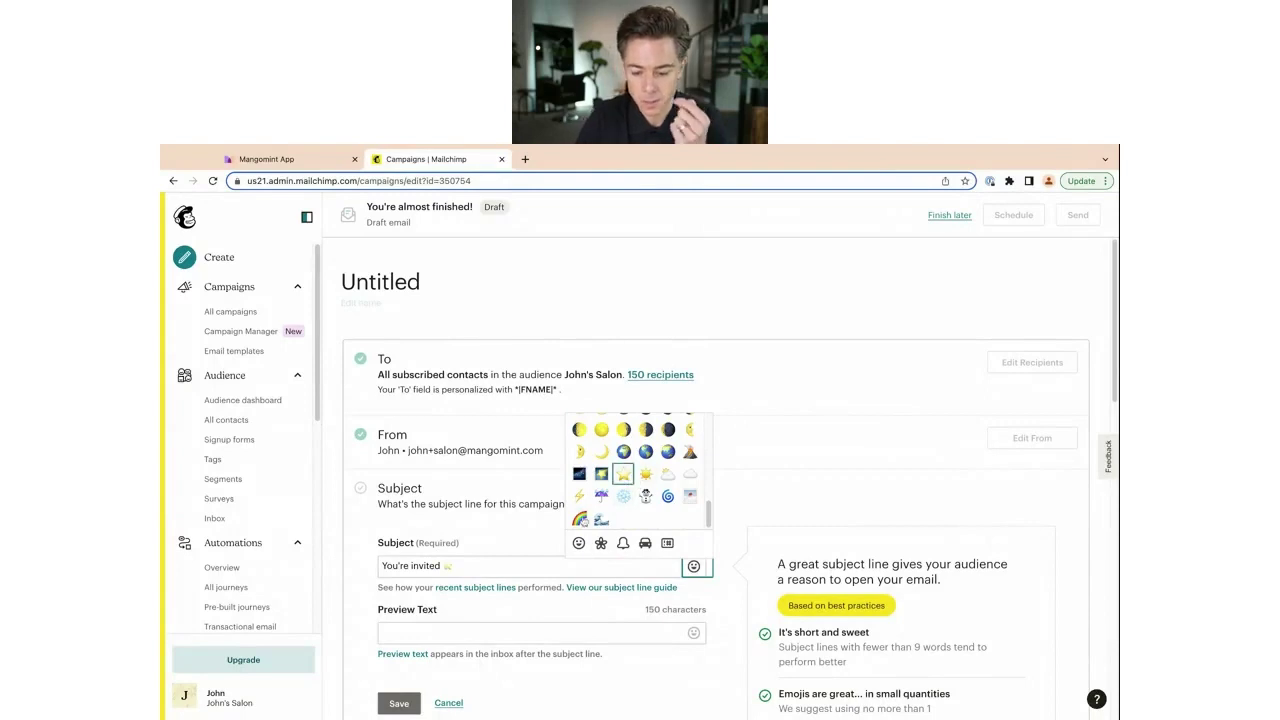
click(545, 565)
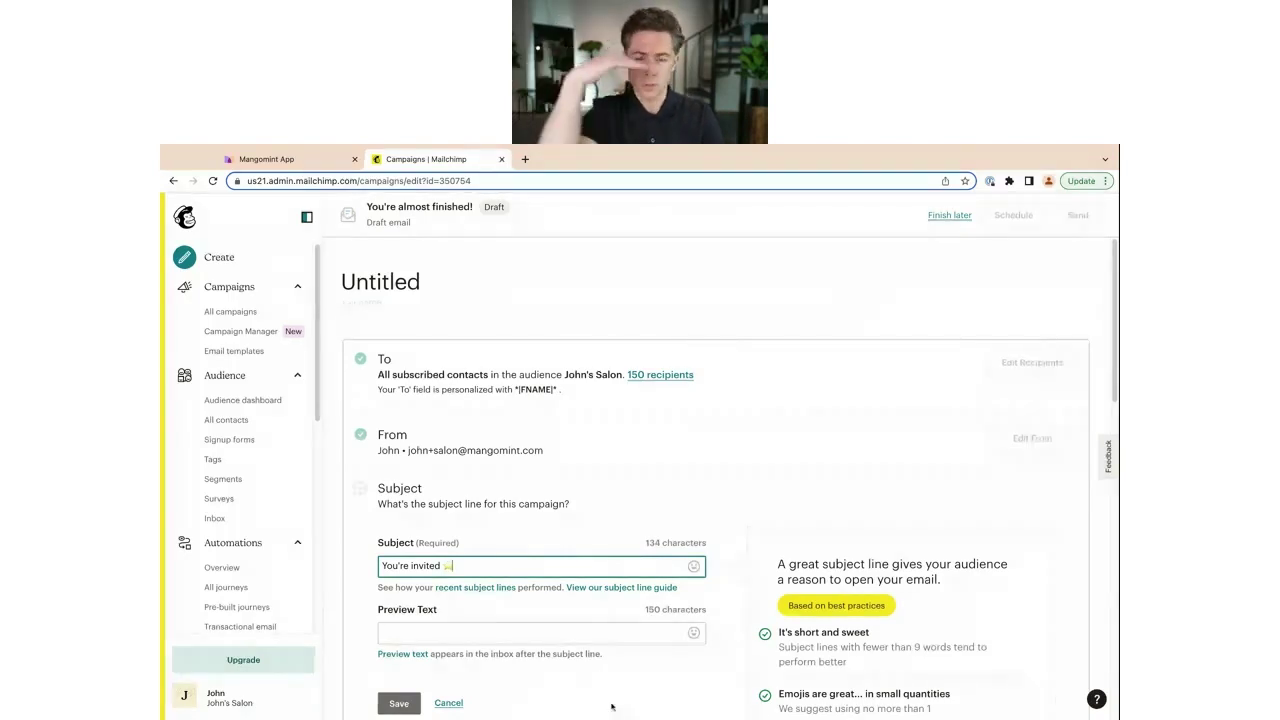
Step: Enter "Join us for a really special evening" as the preview text and save the subject section
click(525, 633)
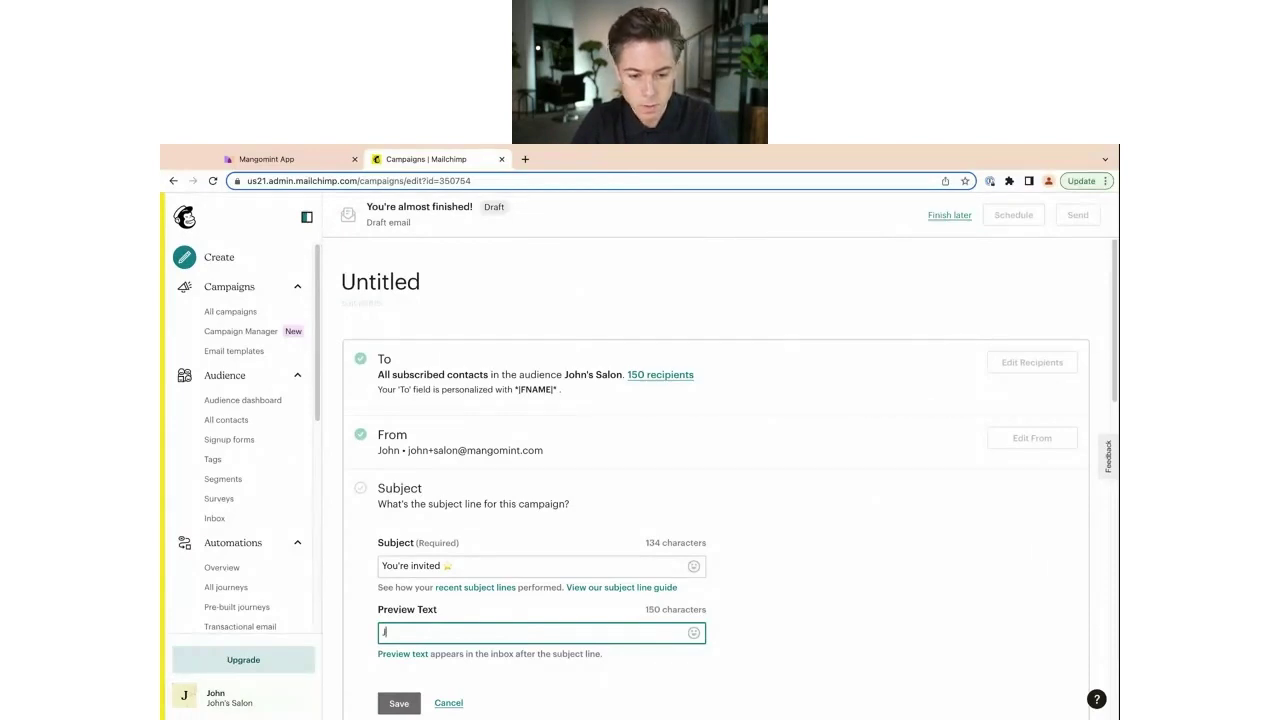
text(oin us for )
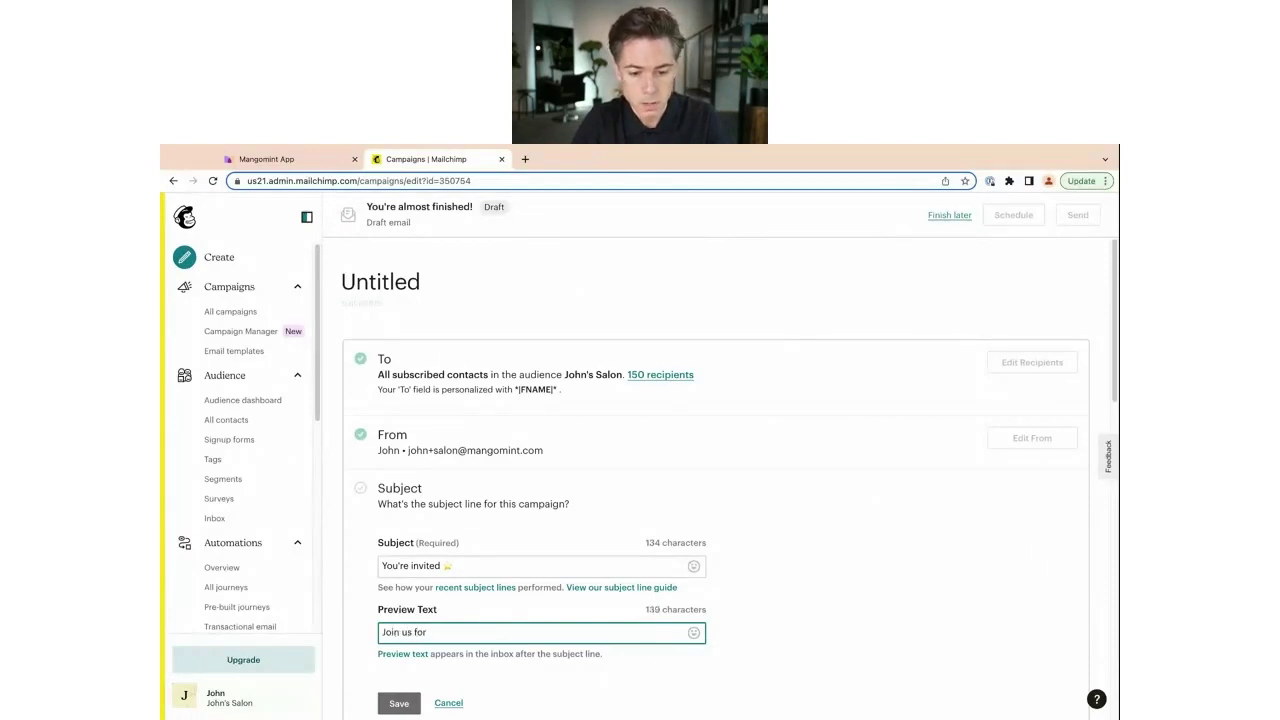
text(a really spe)
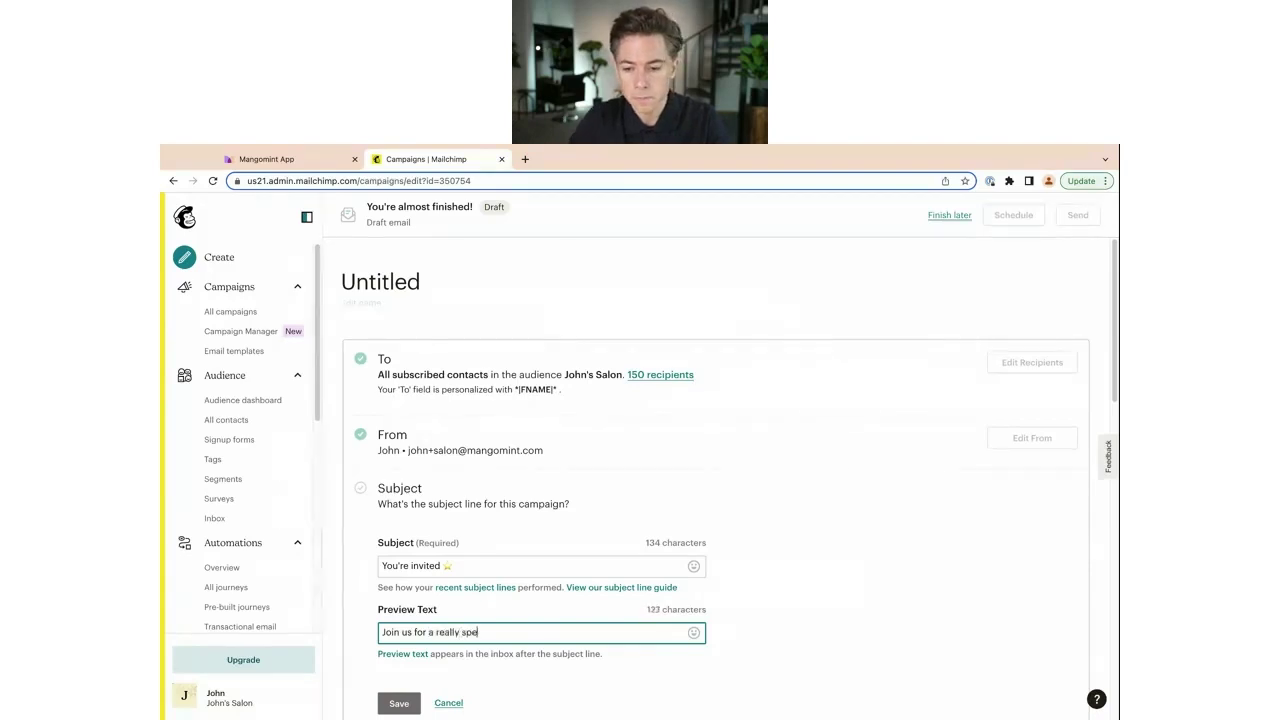
text(cial evening)
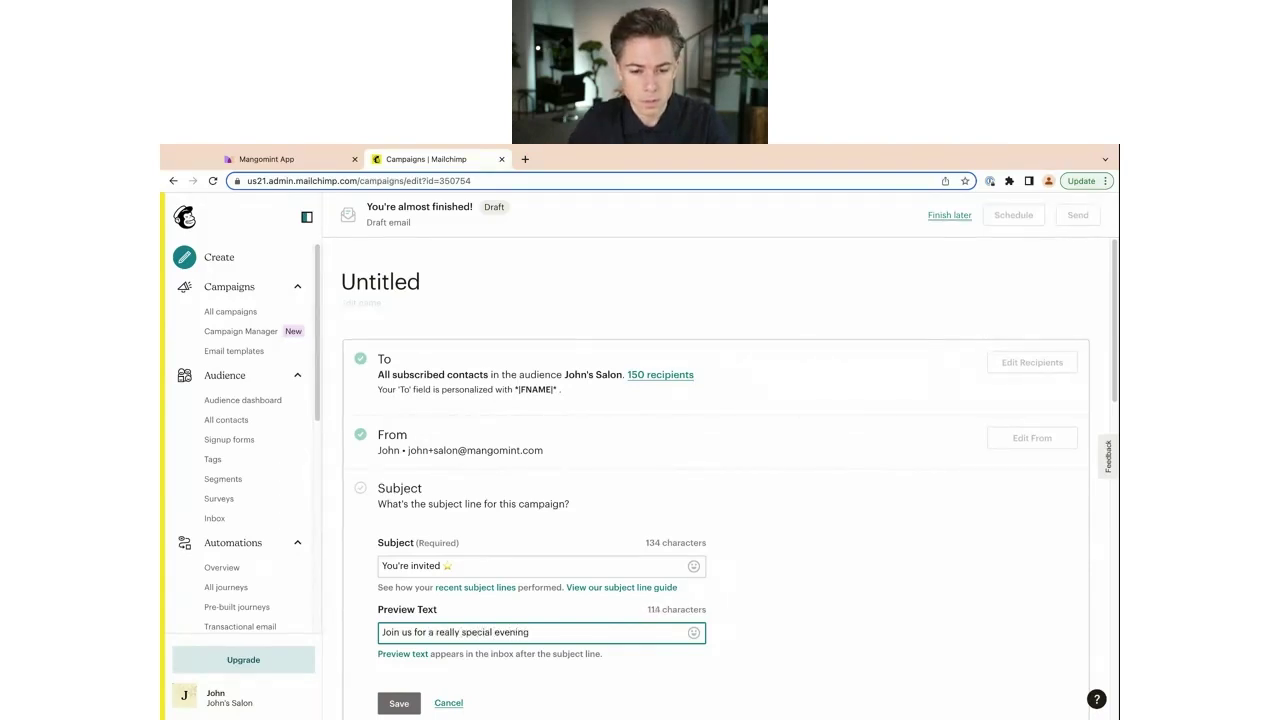
click(851, 560)
scroll(800, 600, down, 2)
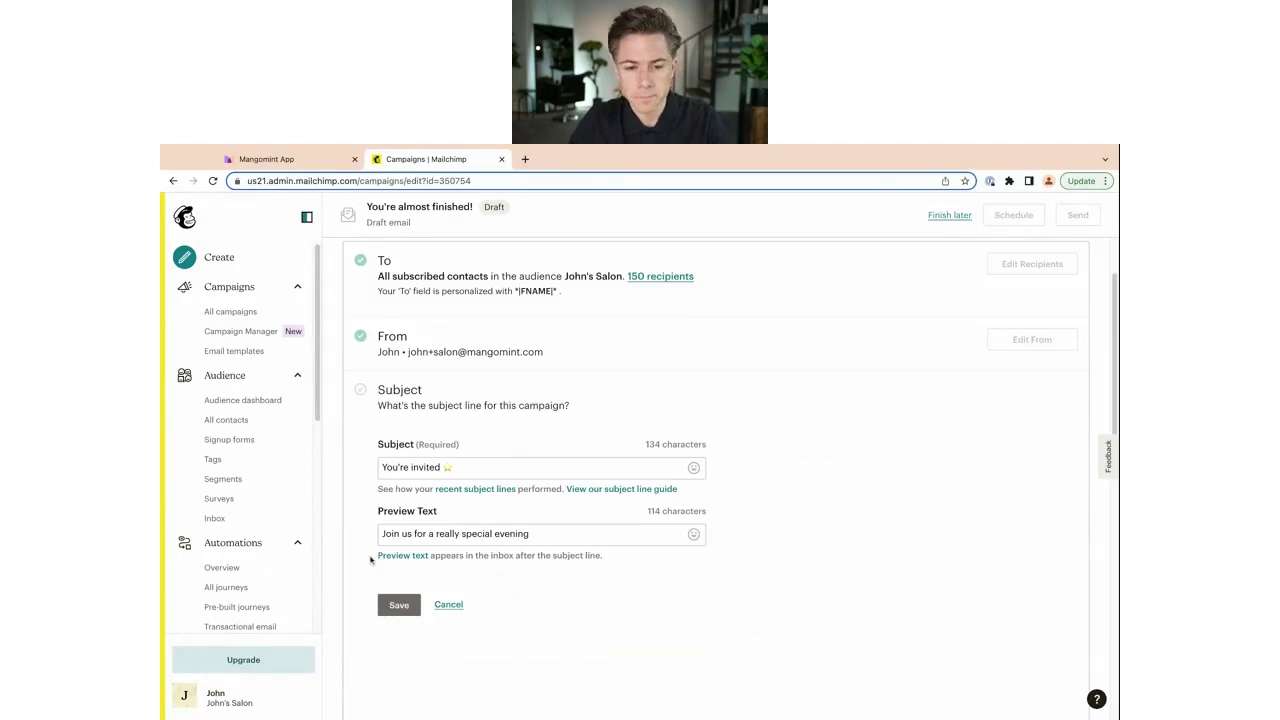
click(388, 604)
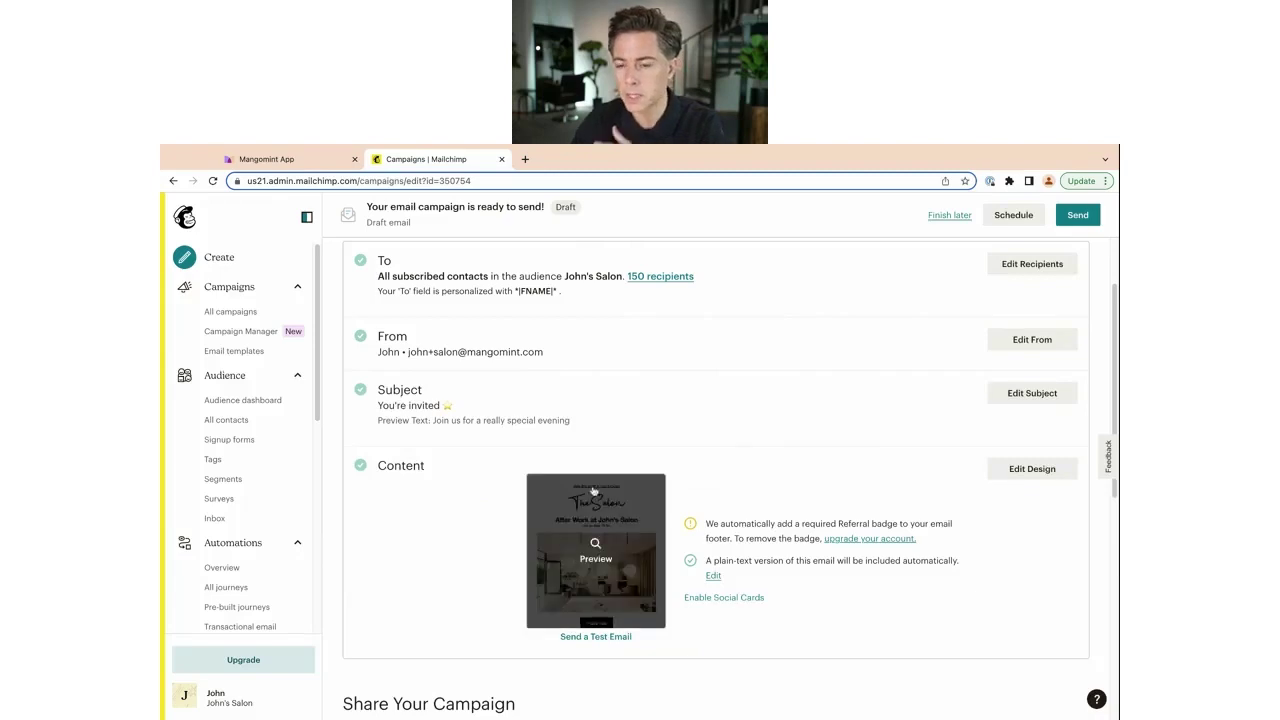
scroll(495, 430, down, 1)
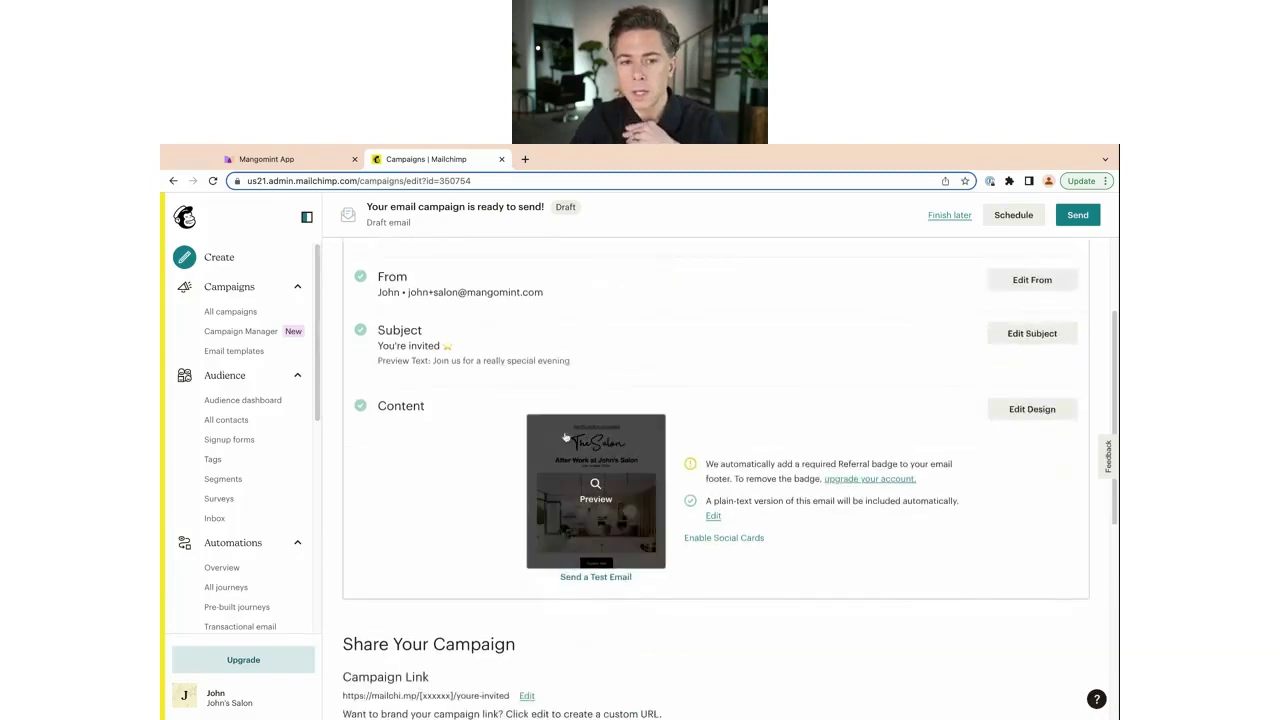
scroll(722, 490, up, 2)
scroll(722, 490, up, 1)
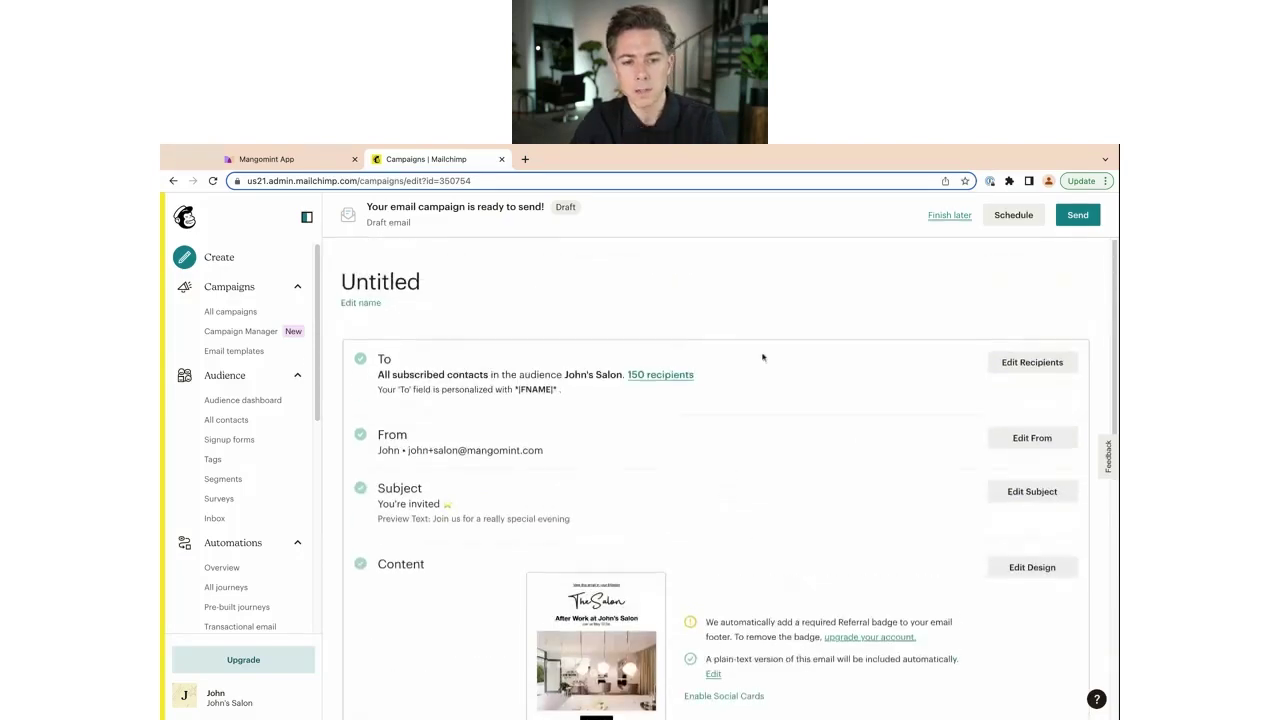
Step: Rename the untitled campaign as "After work invite" and save the name
click(362, 303)
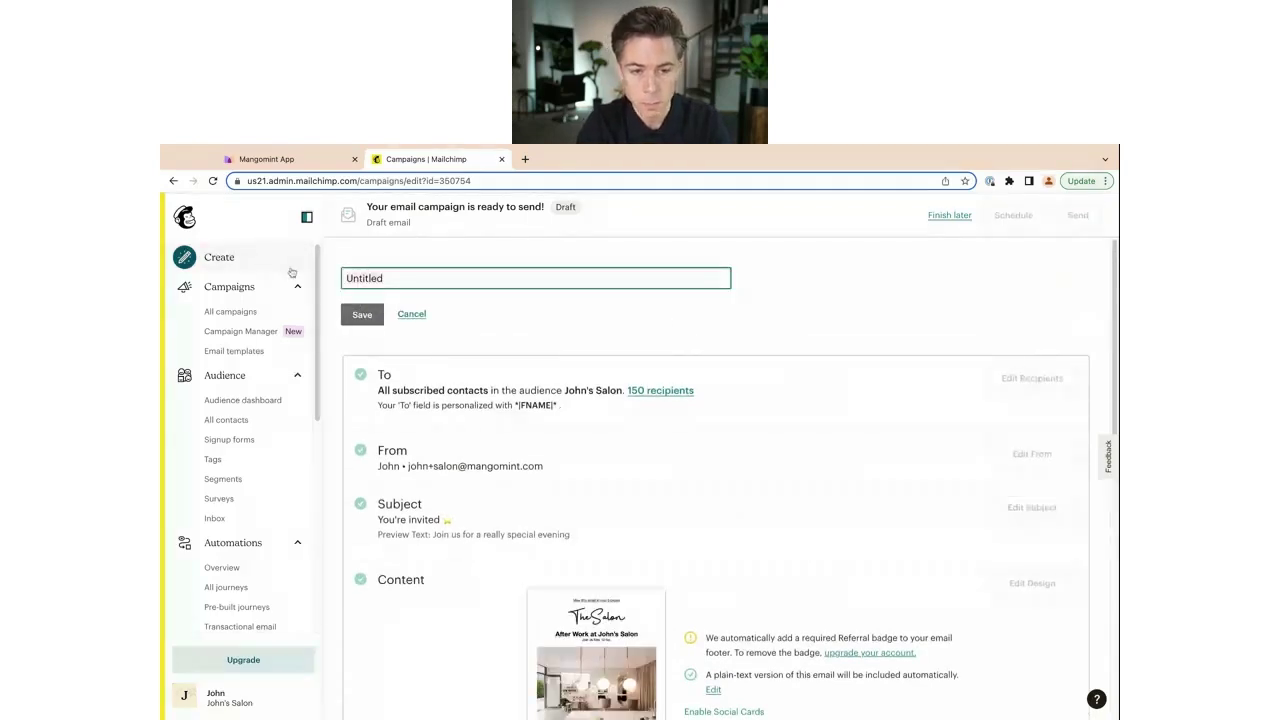
key(super+a)
text(After work)
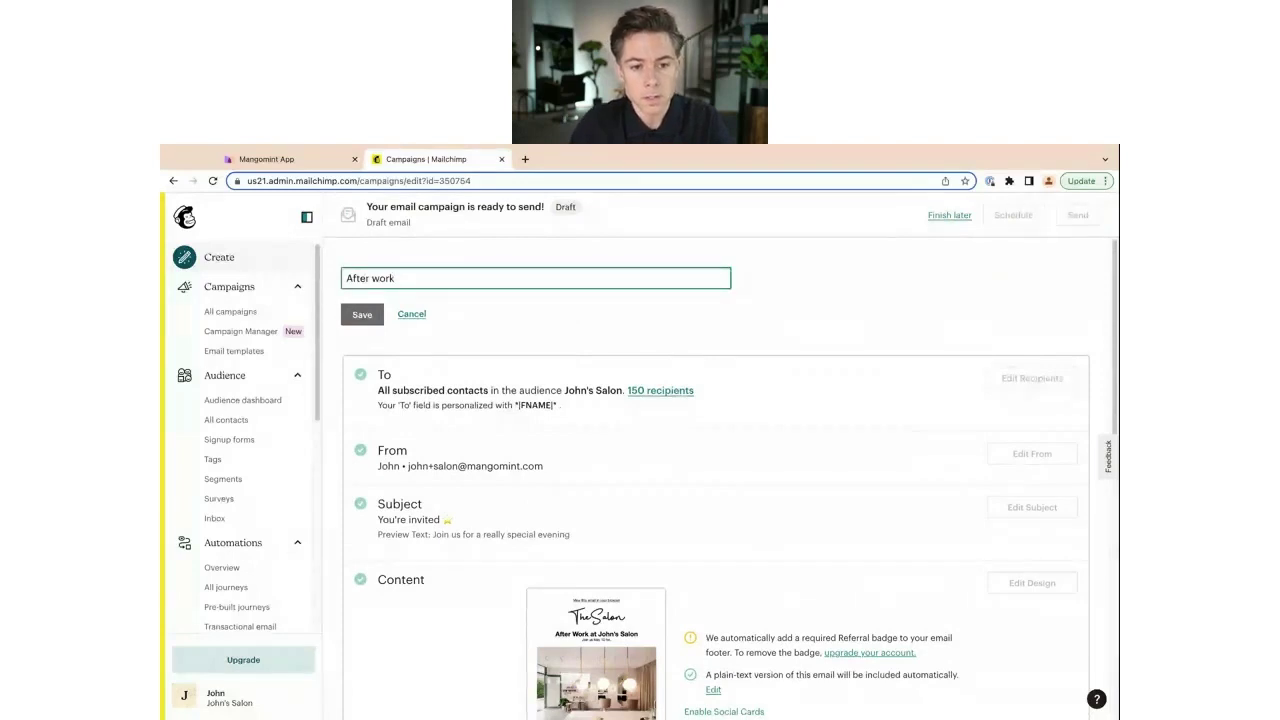
text( invite)
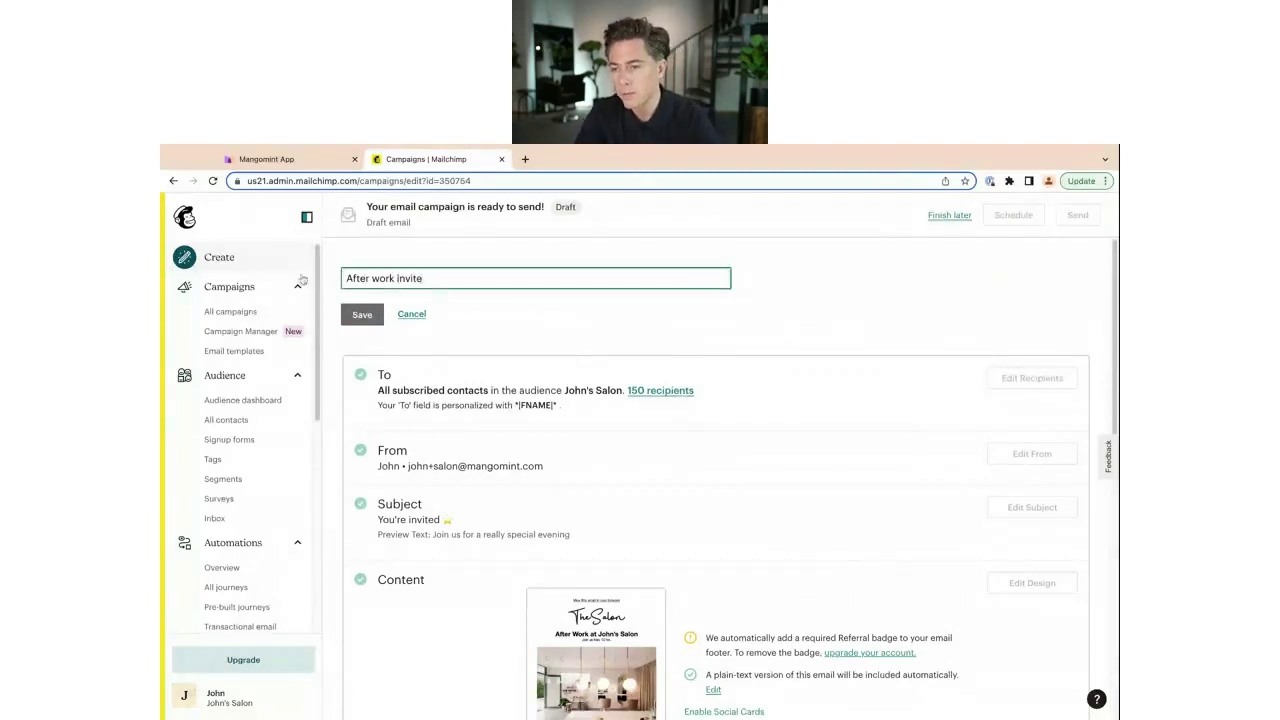
click(362, 314)
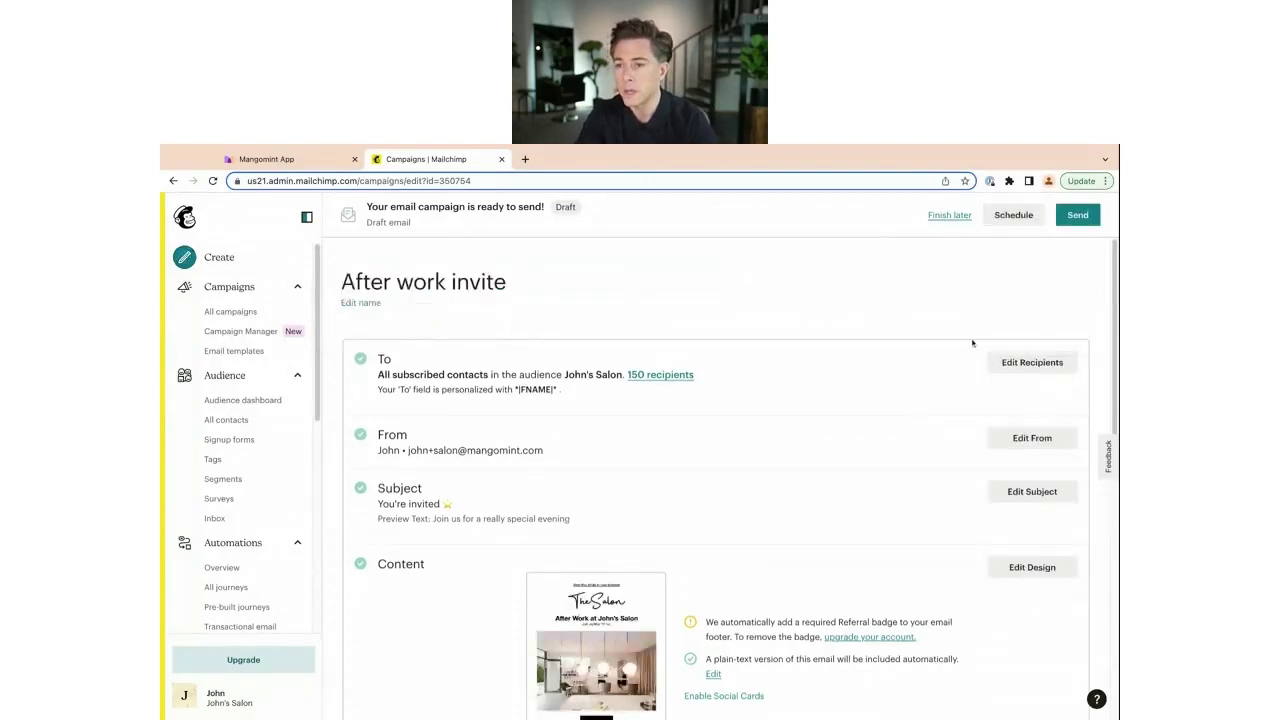
Step: View the campaign's scheduling options and its send confirmation, closing both without scheduling or sending
click(1010, 219)
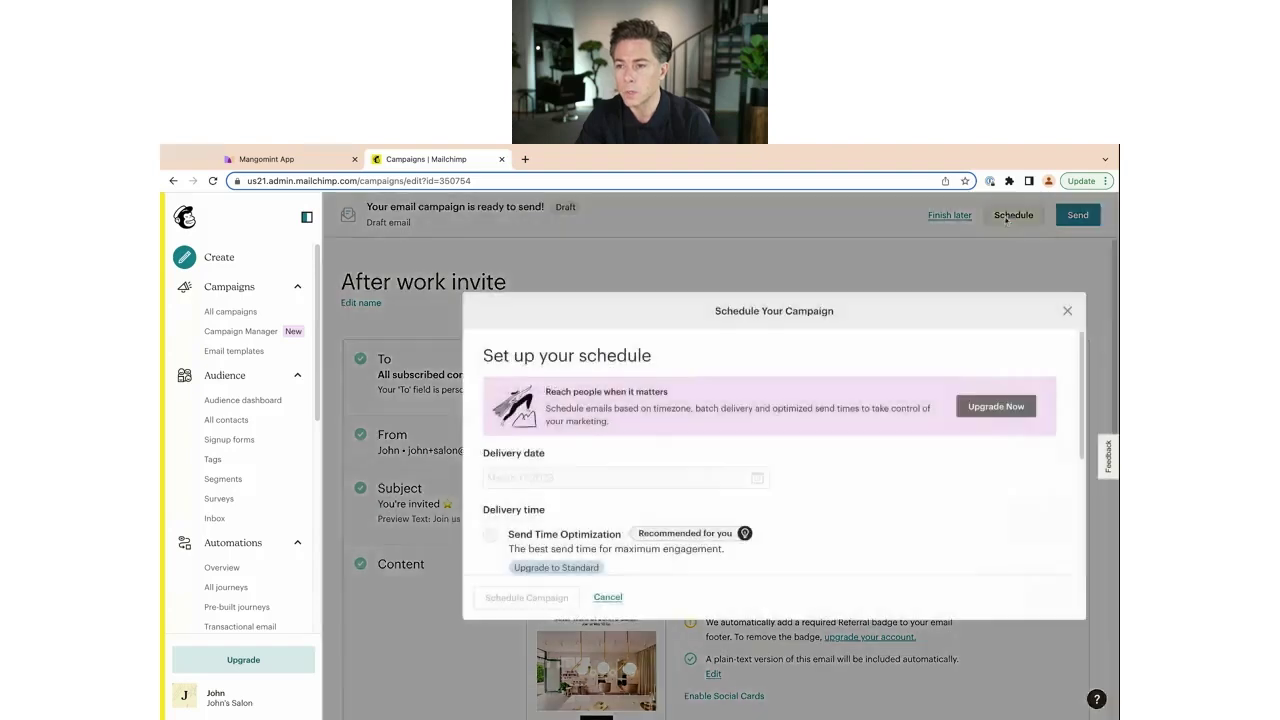
click(1067, 311)
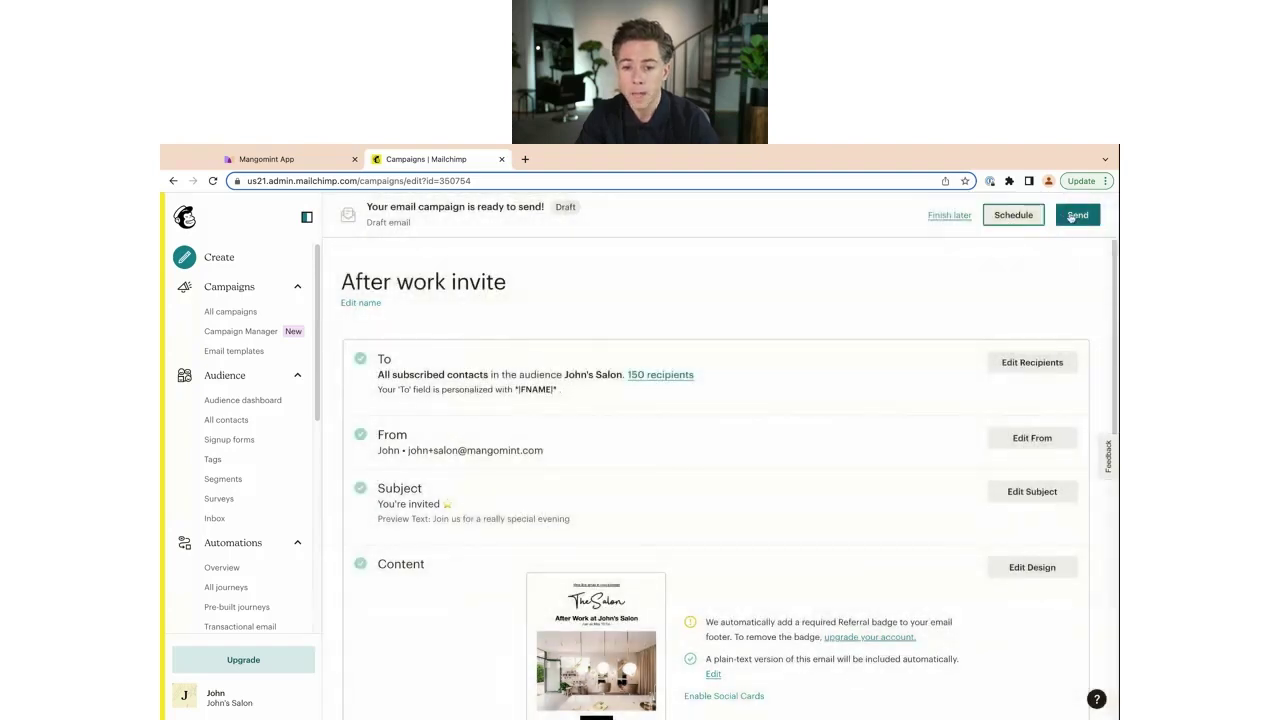
click(1074, 216)
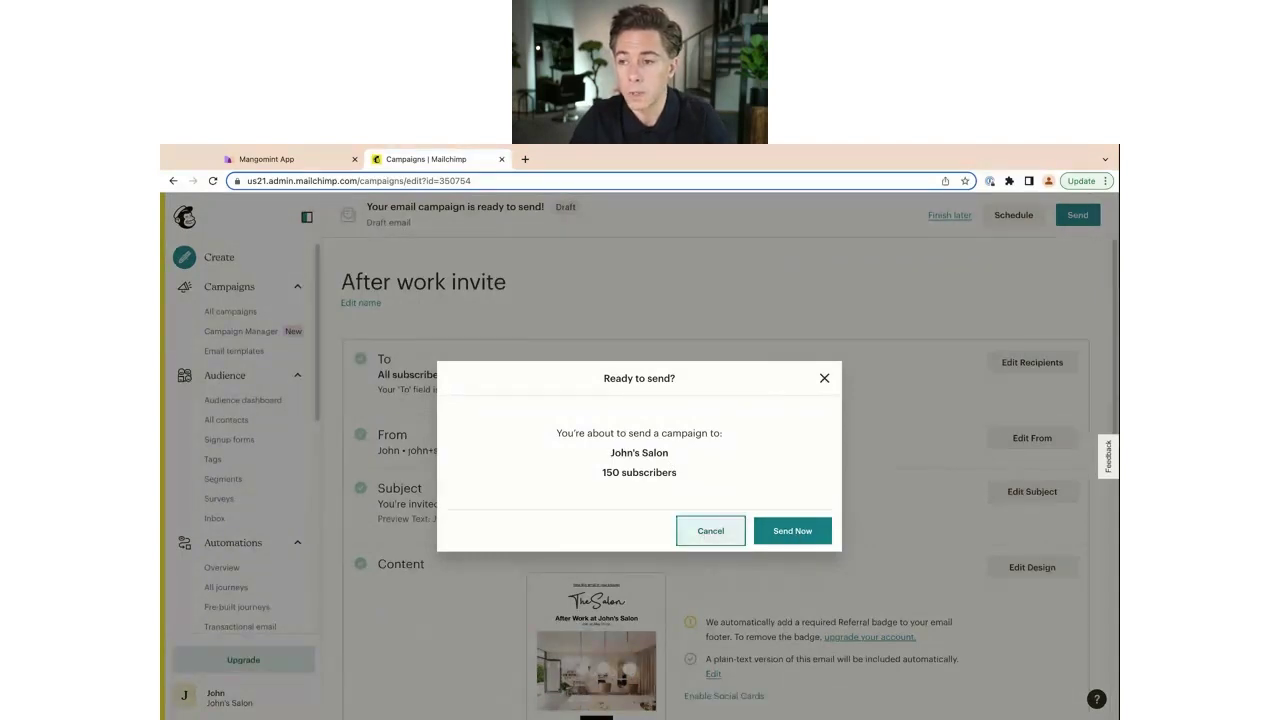
click(710, 530)
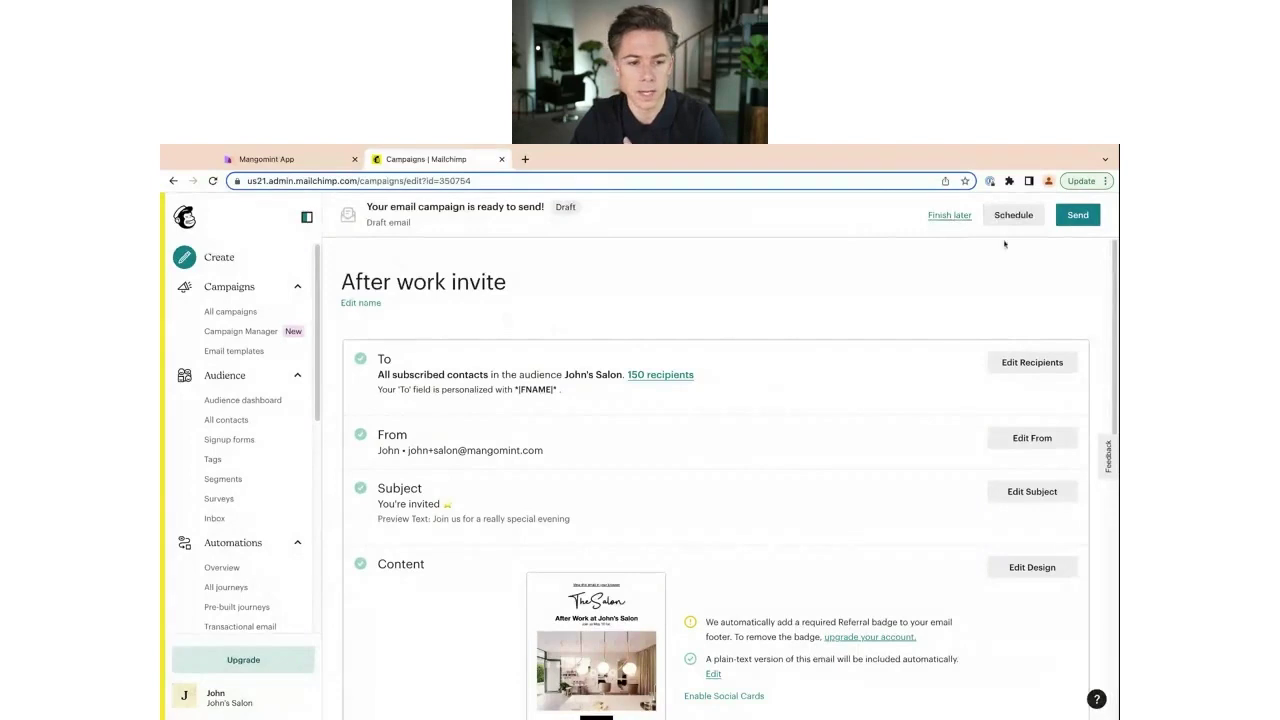
Step: Leave the campaign as a draft to finish later and start a new audience segment named "Members"
click(946, 216)
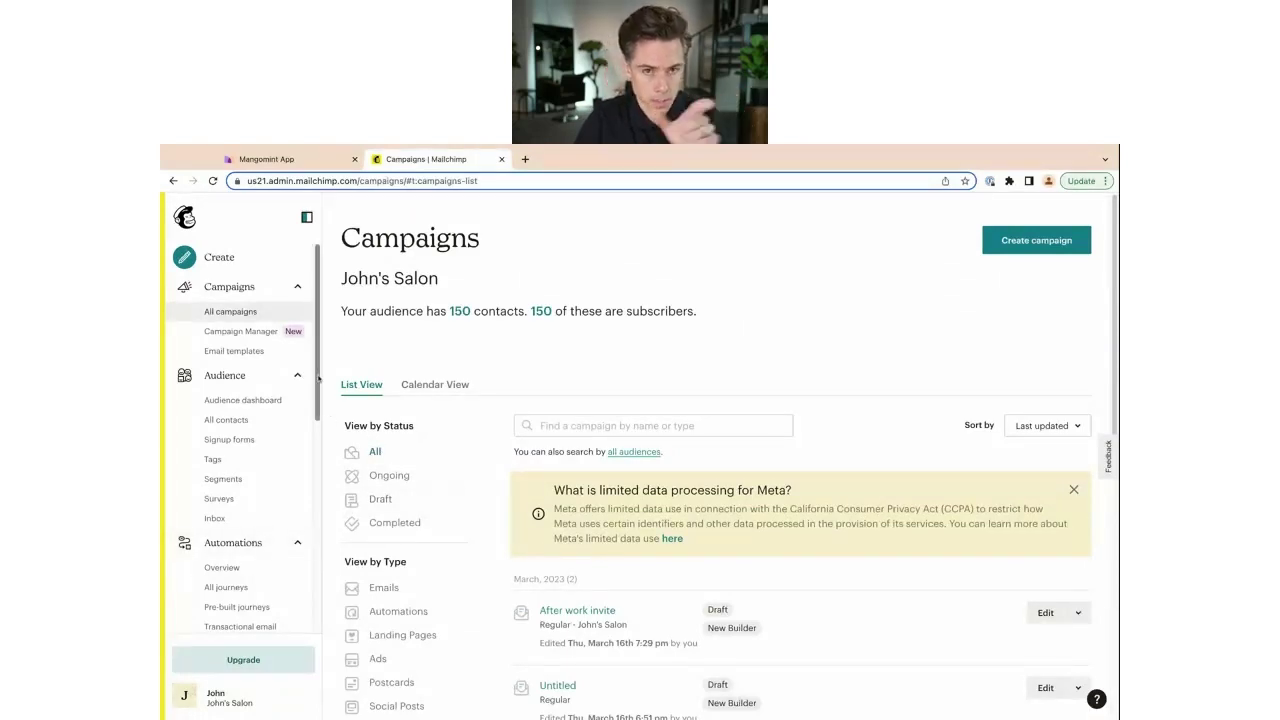
scroll(318, 370, down, 3)
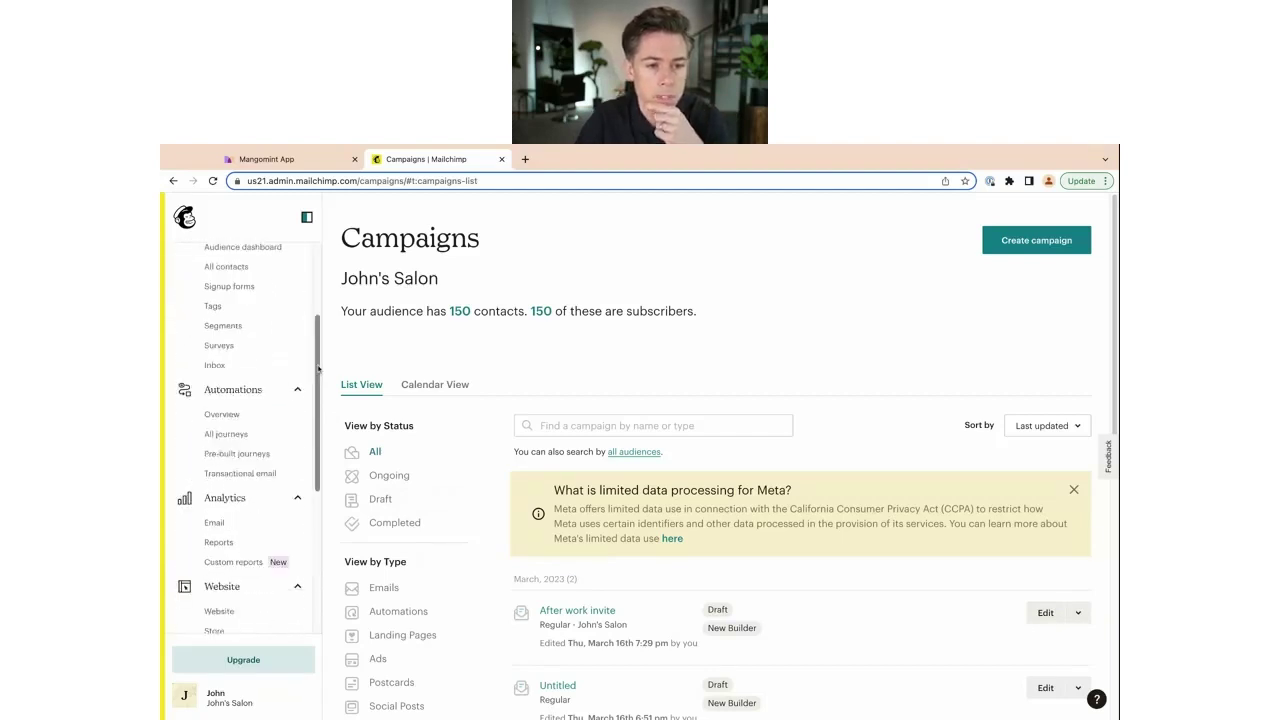
scroll(240, 400, up, 3)
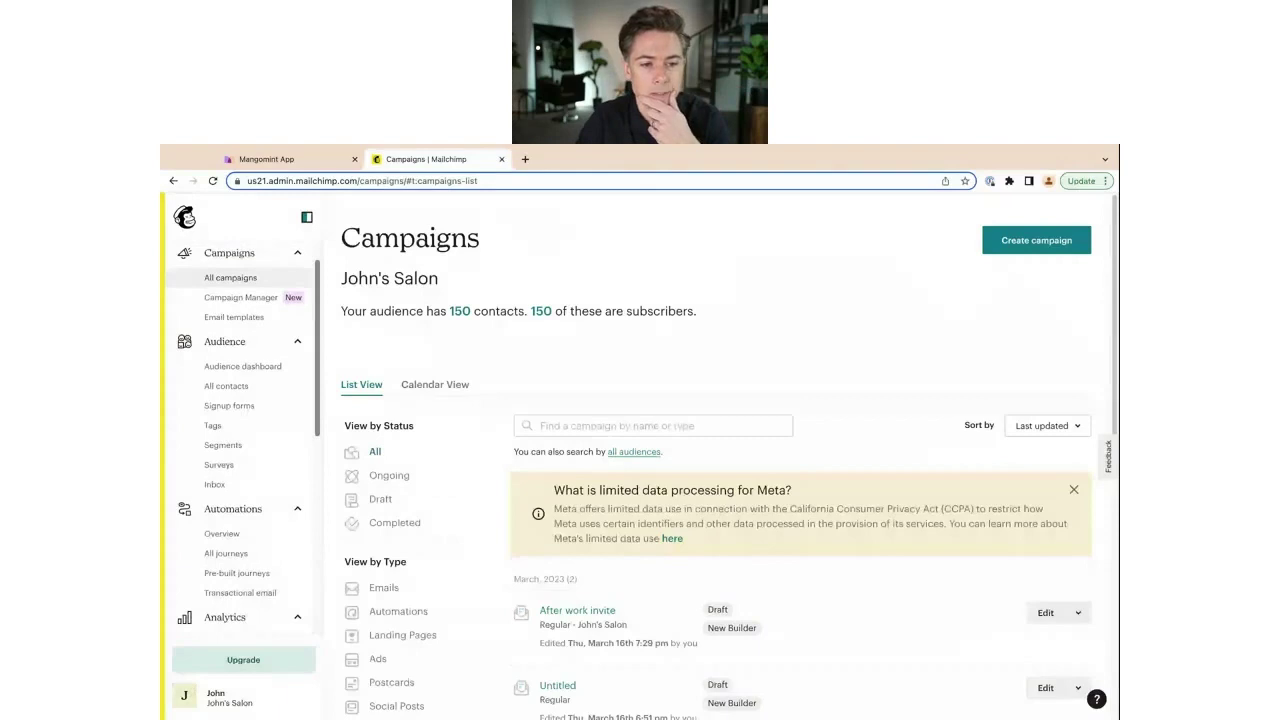
click(224, 445)
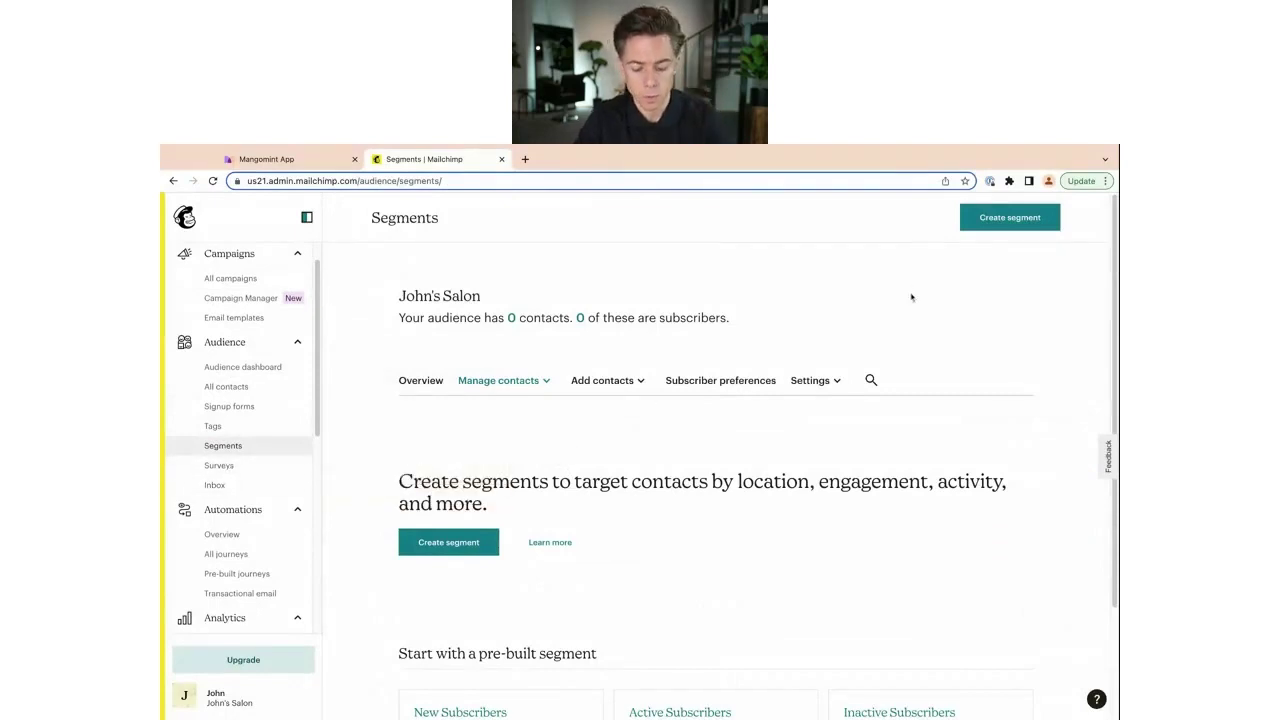
click(986, 219)
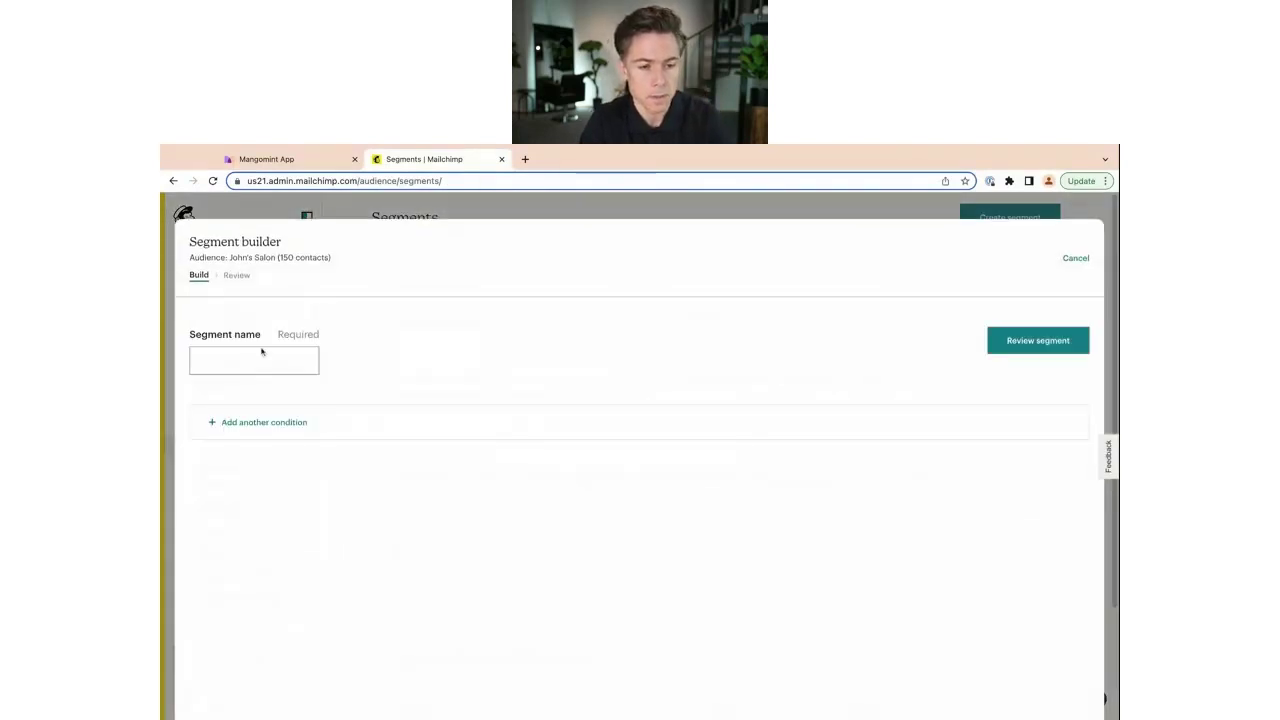
click(238, 366)
text(member)
key(BackSpace)
key(BackSpace)
key(BackSpace)
key(BackSpace)
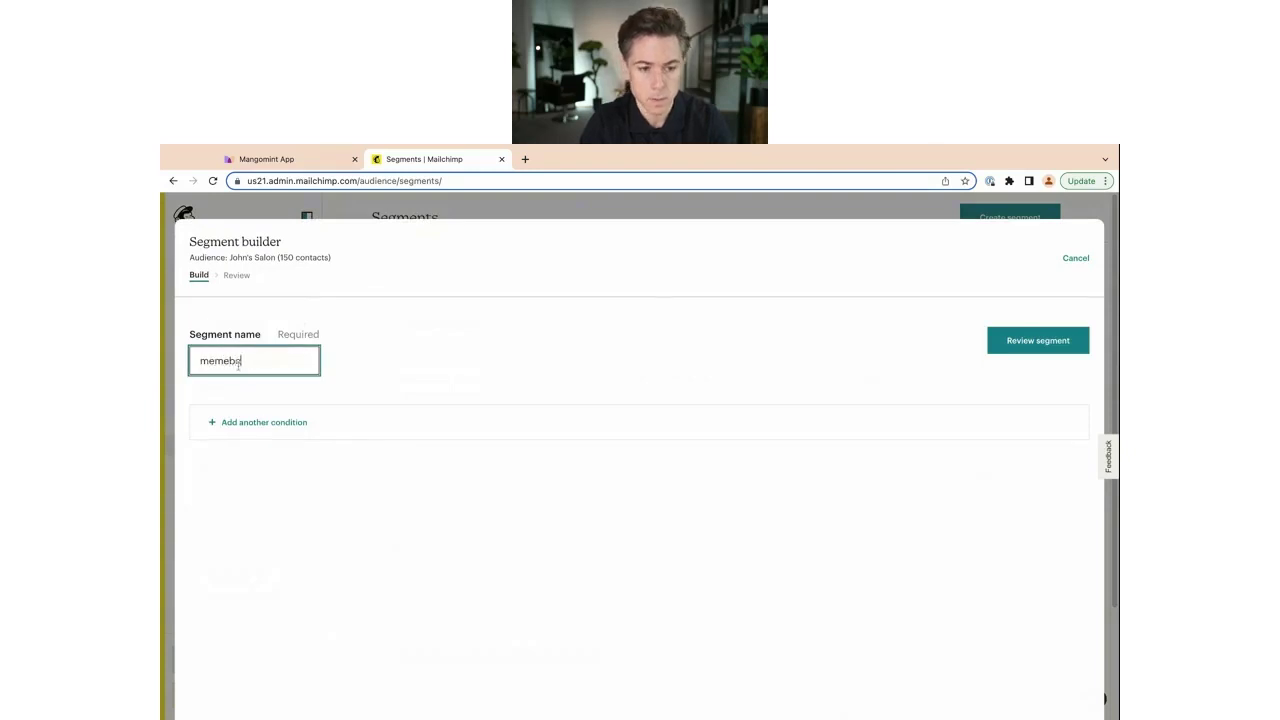
text(embers)
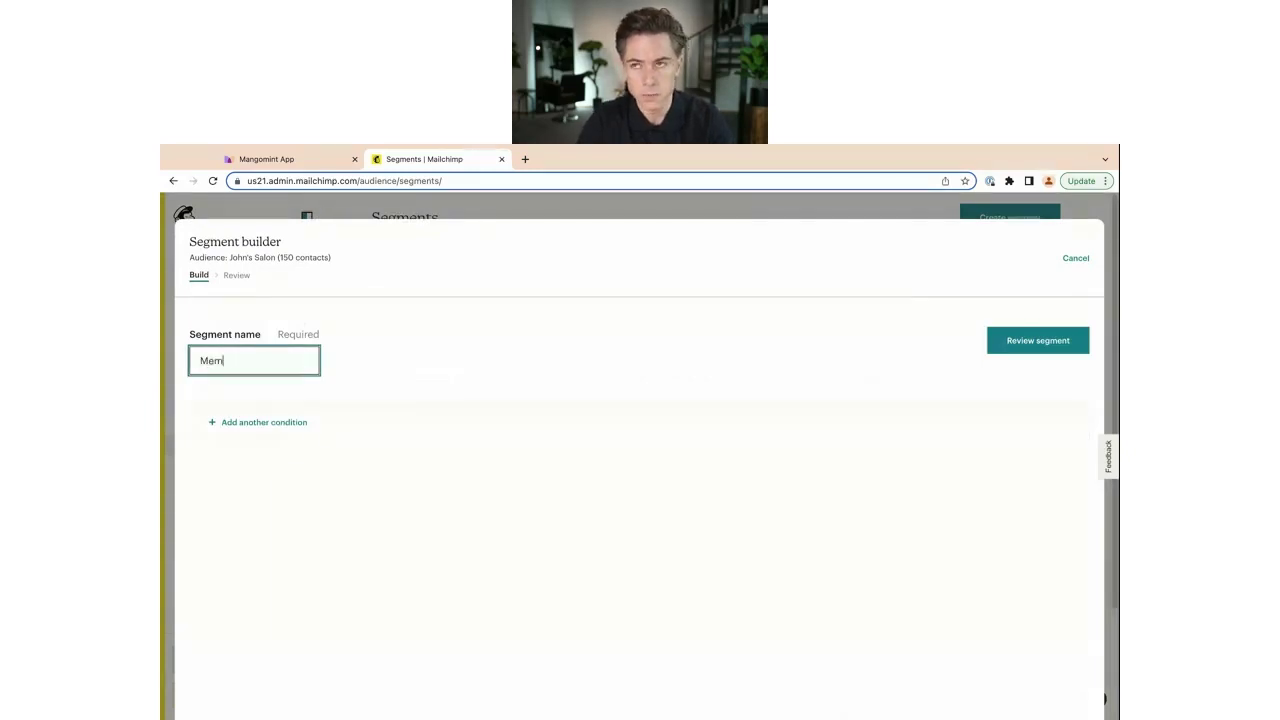
Step: Add an Active Membership condition to the Members segment, set to "is" "Yes"
click(230, 425)
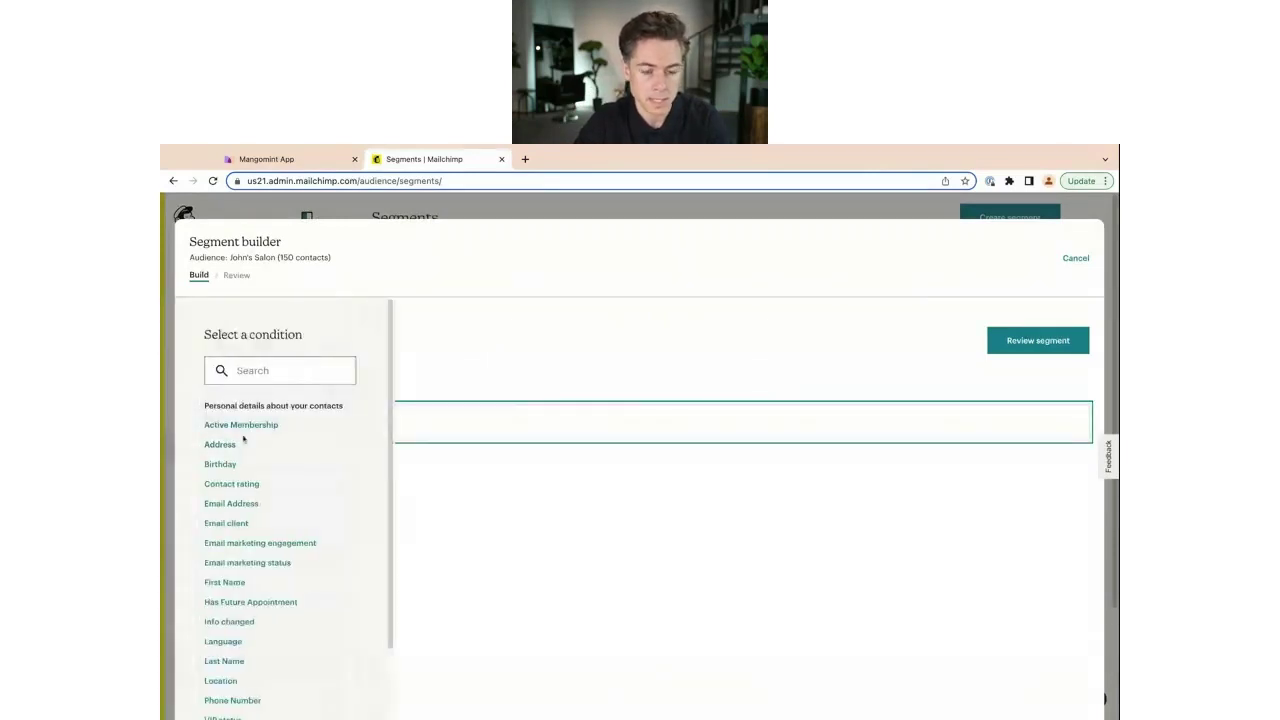
click(243, 428)
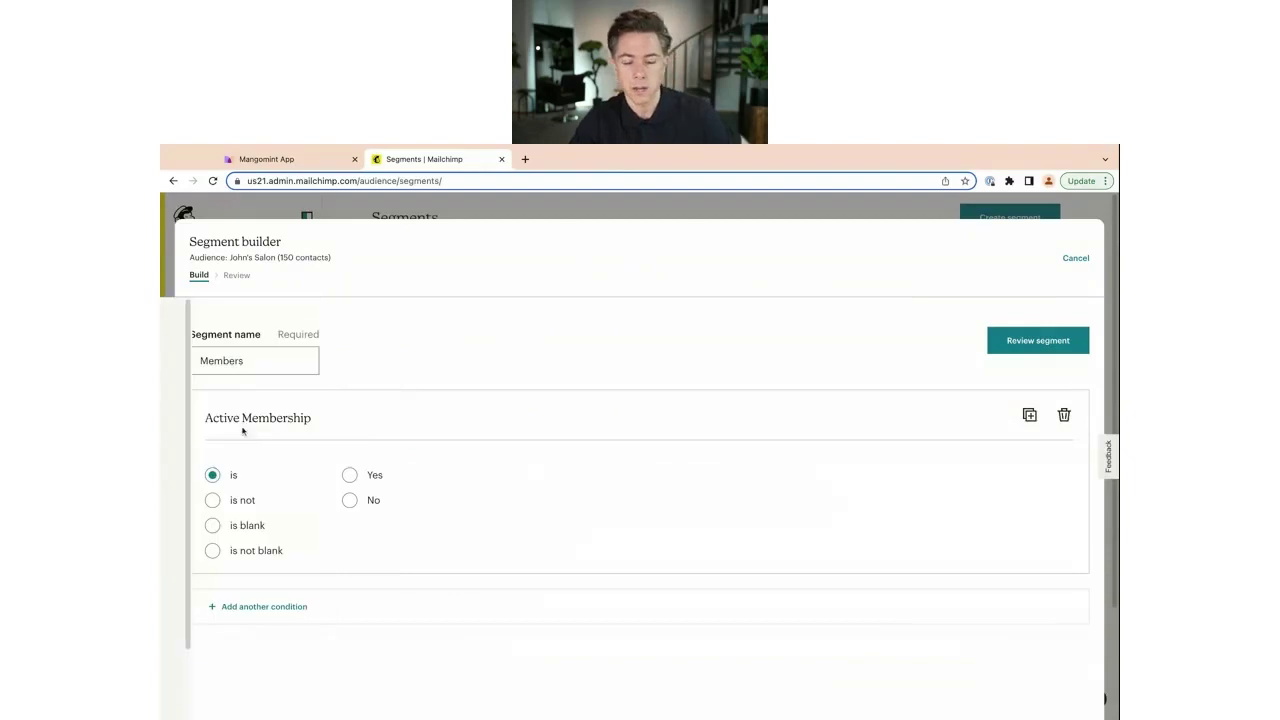
click(350, 477)
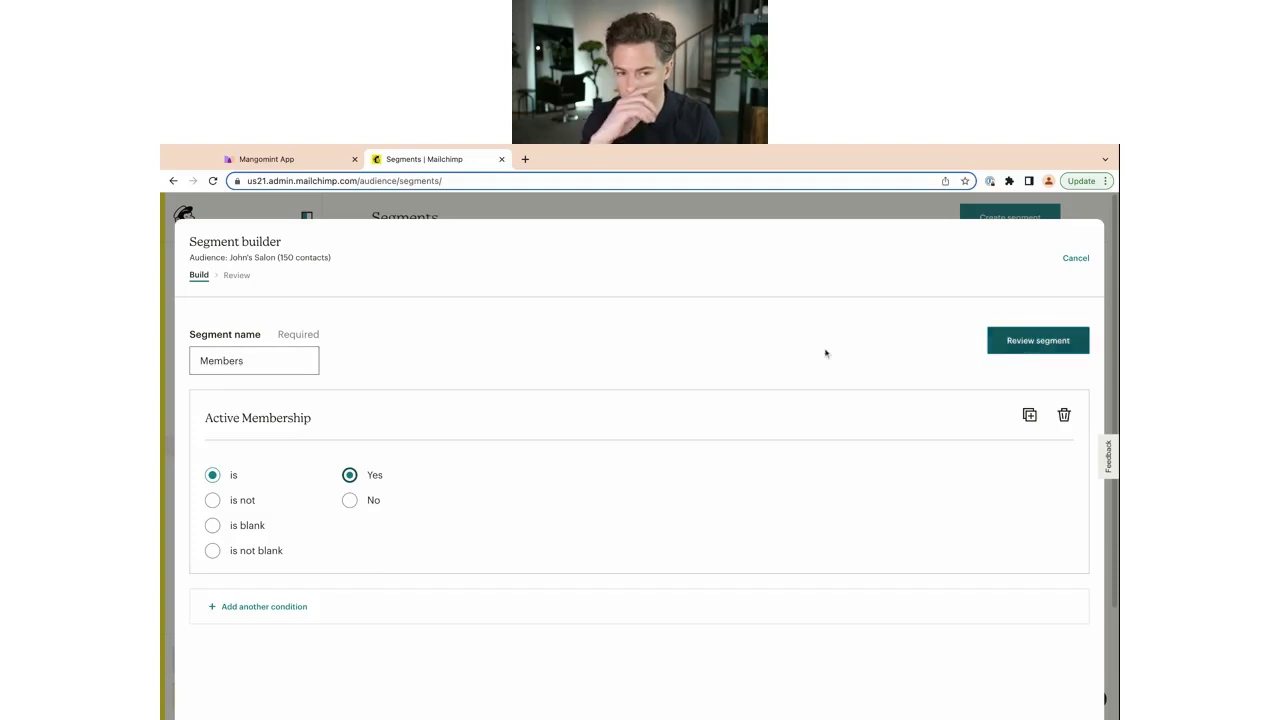
Step: Review the Members segment's conditions and matching contacts, and save the segment
click(1015, 347)
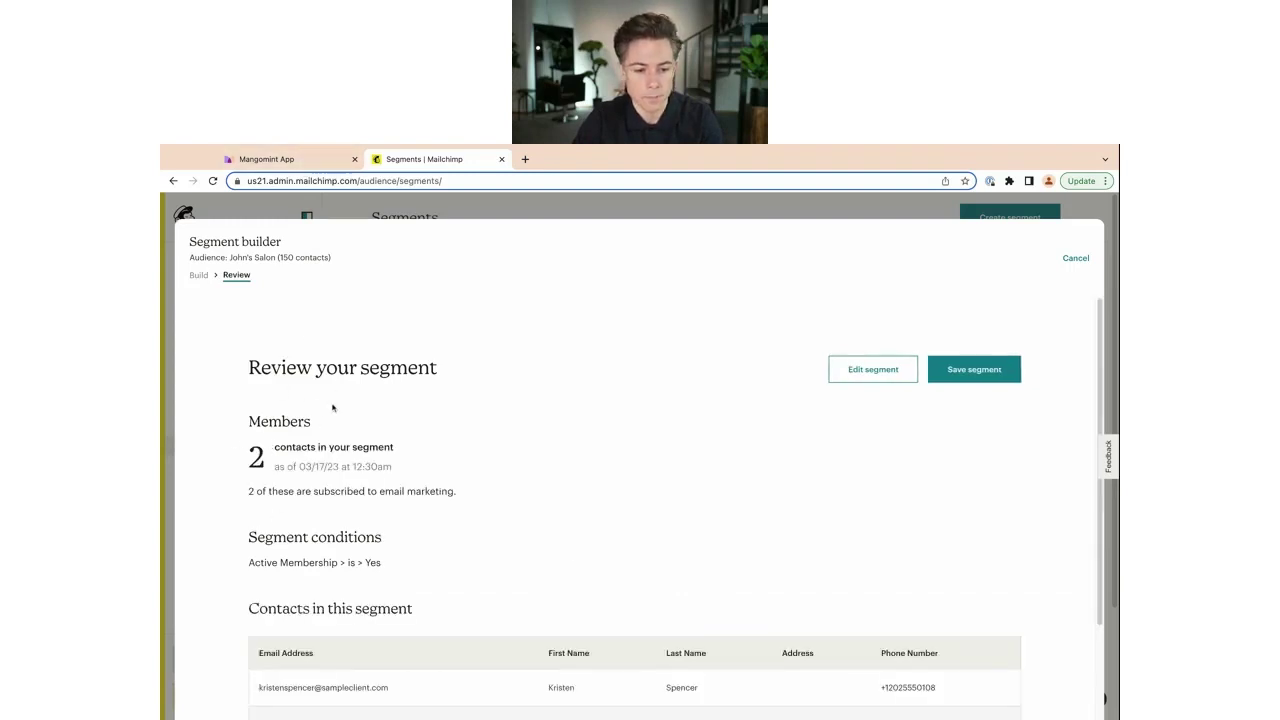
scroll(785, 508, down, 2)
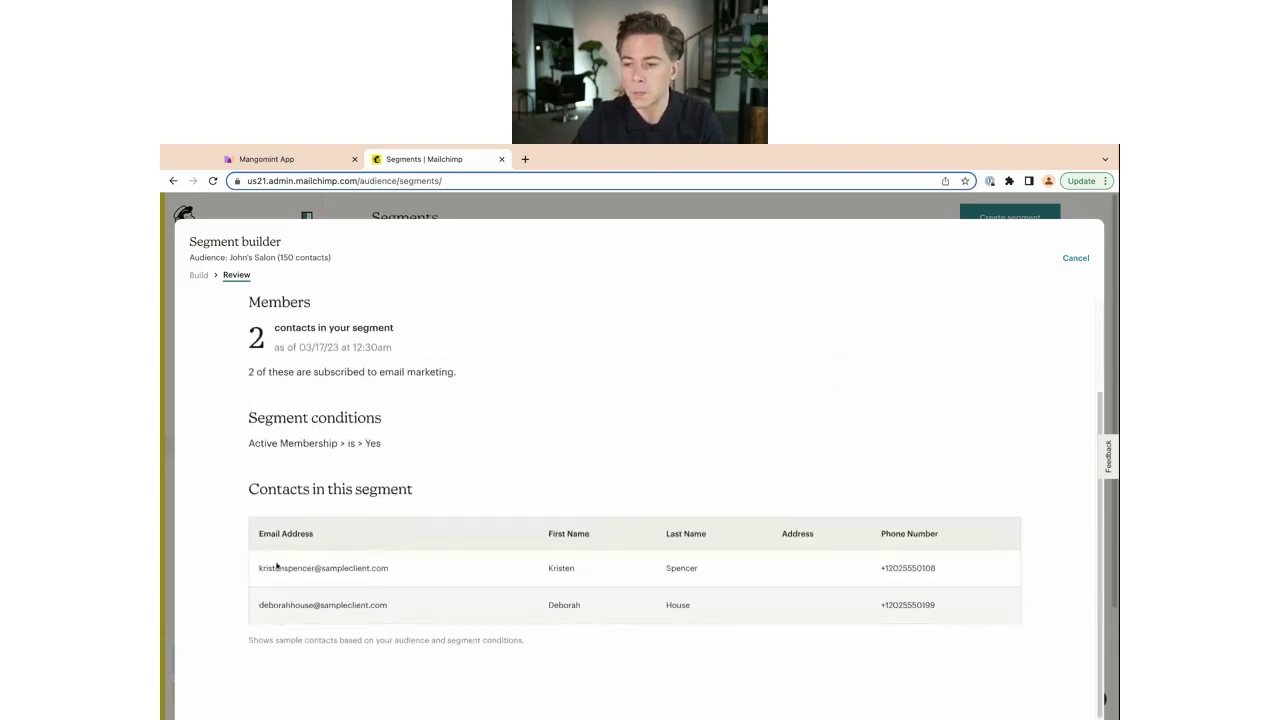
scroll(627, 431, up, 2)
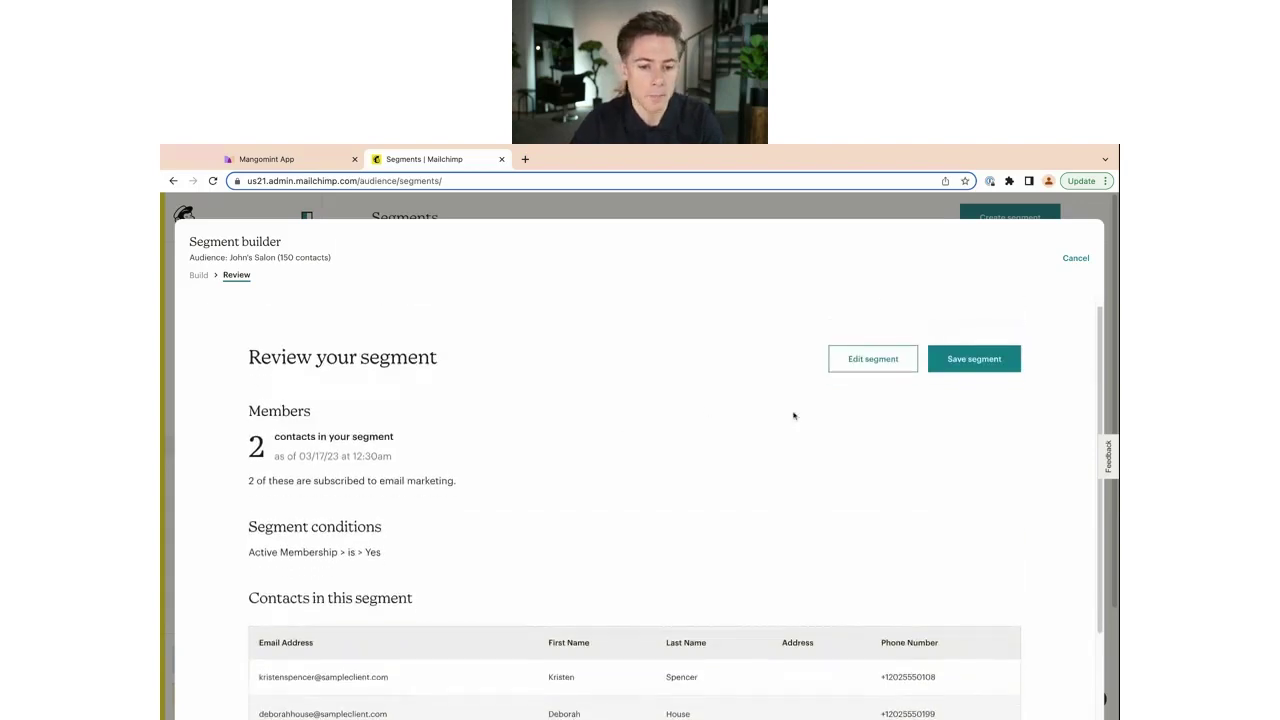
click(995, 365)
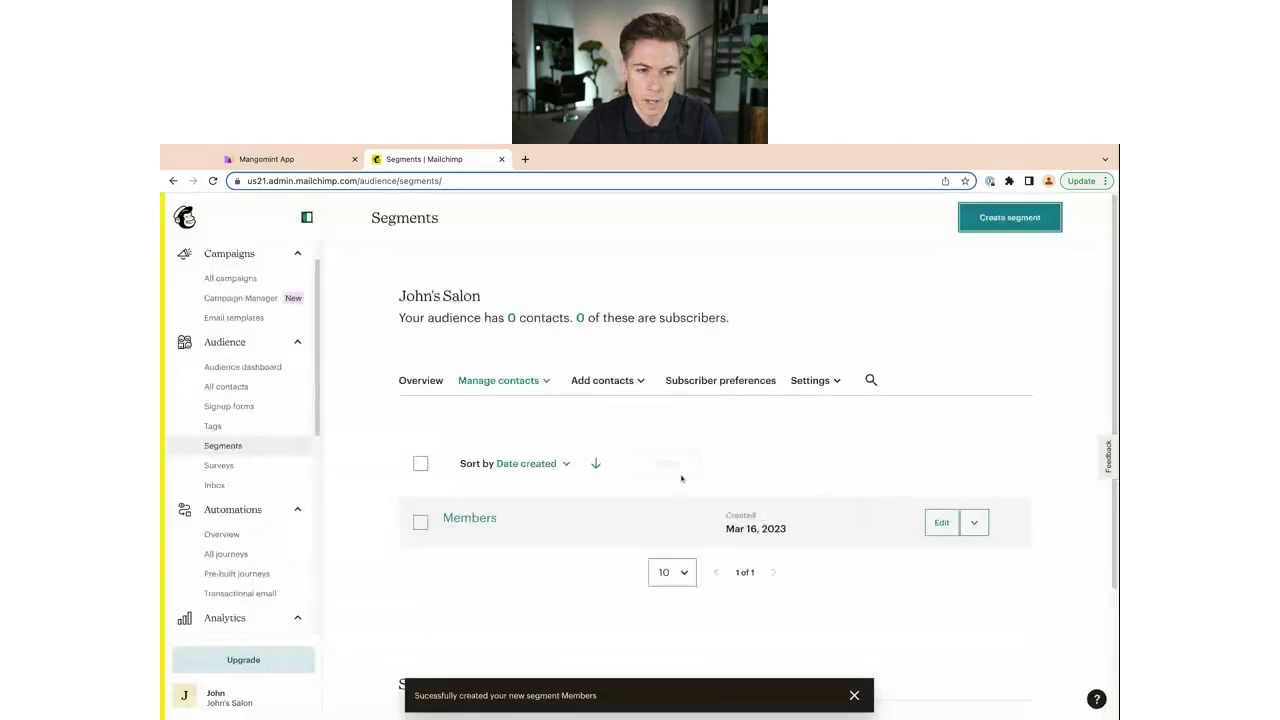
Step: Reopen the After work invite draft and restrict its recipients to the Members segment, saving the change
scroll(290, 400, up, 1)
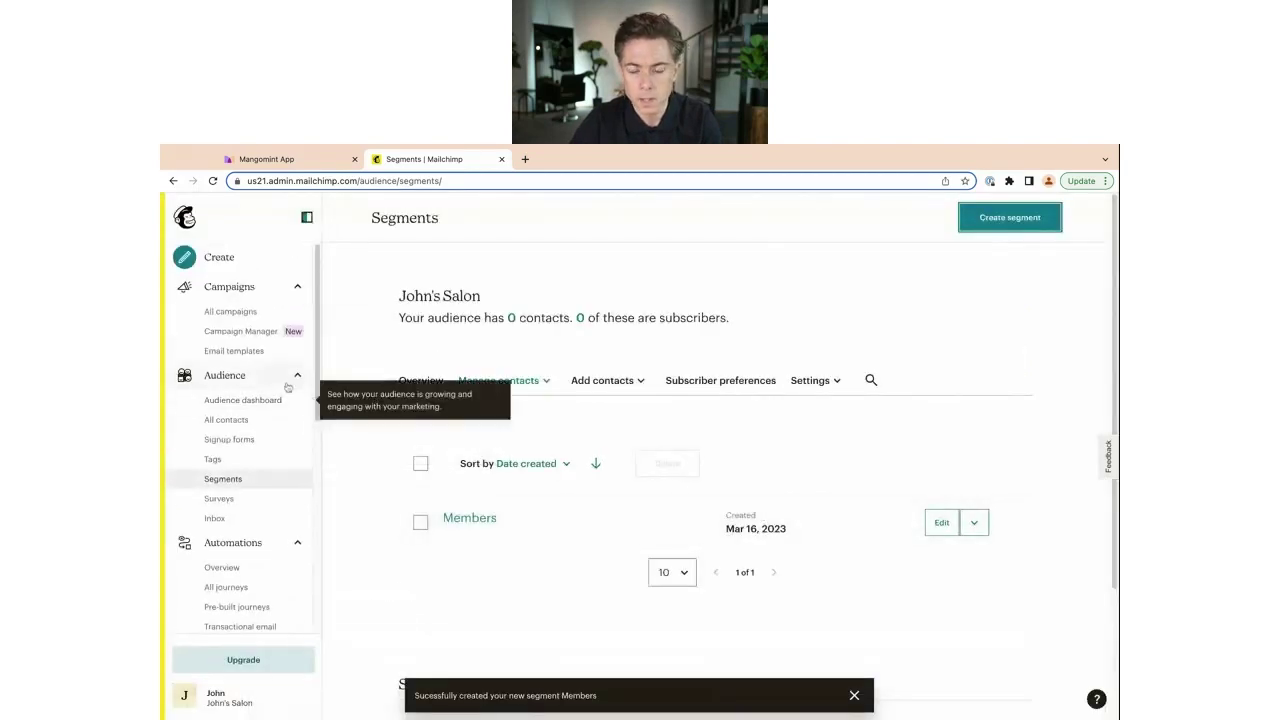
click(226, 314)
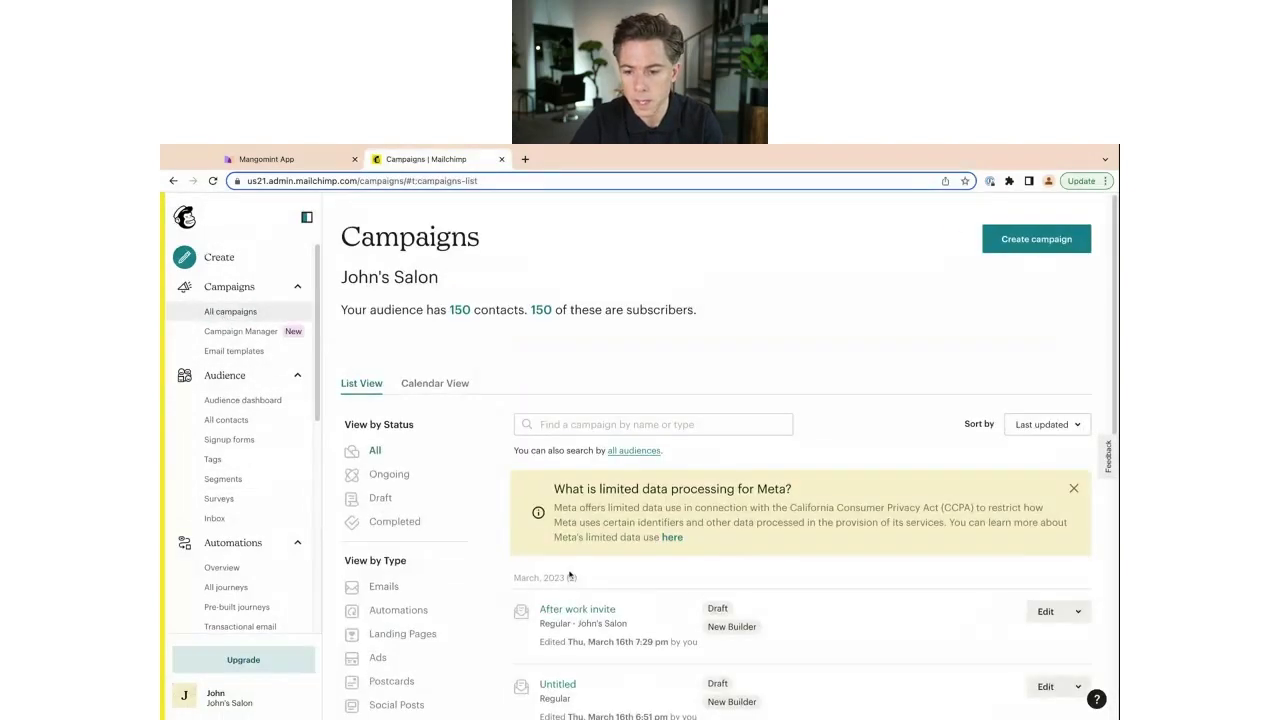
scroll(586, 560, down, 1)
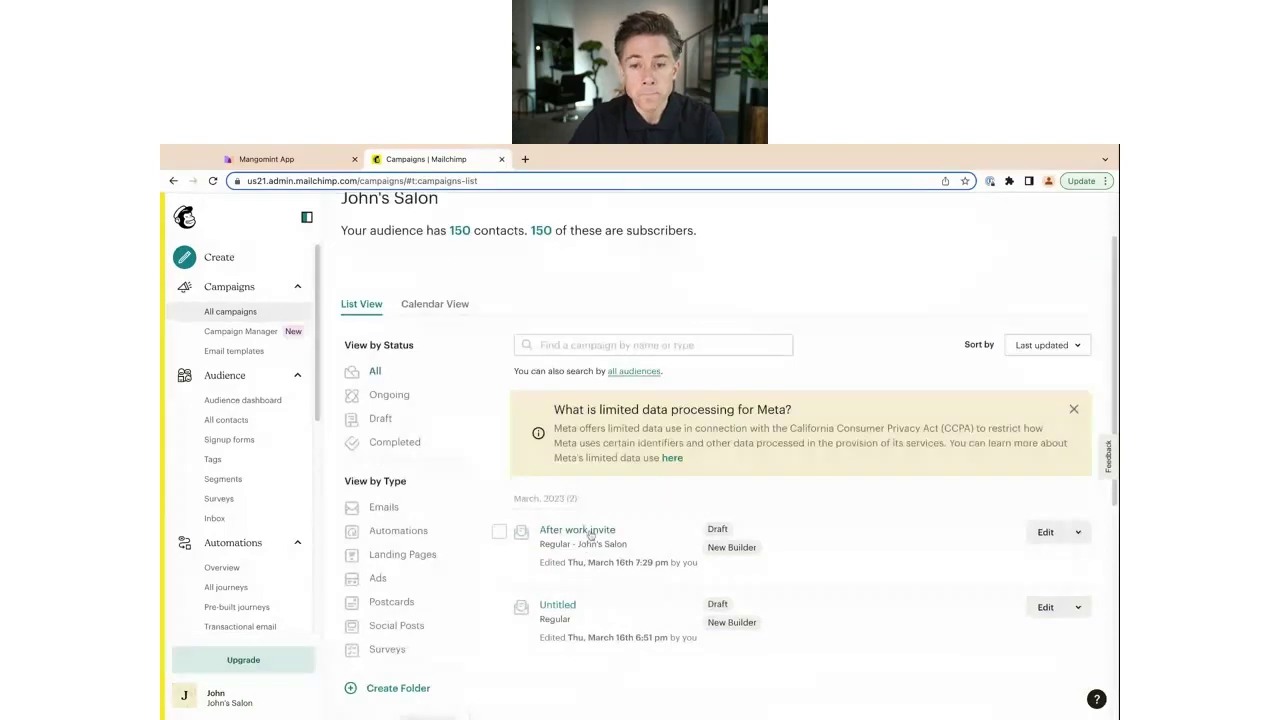
click(586, 531)
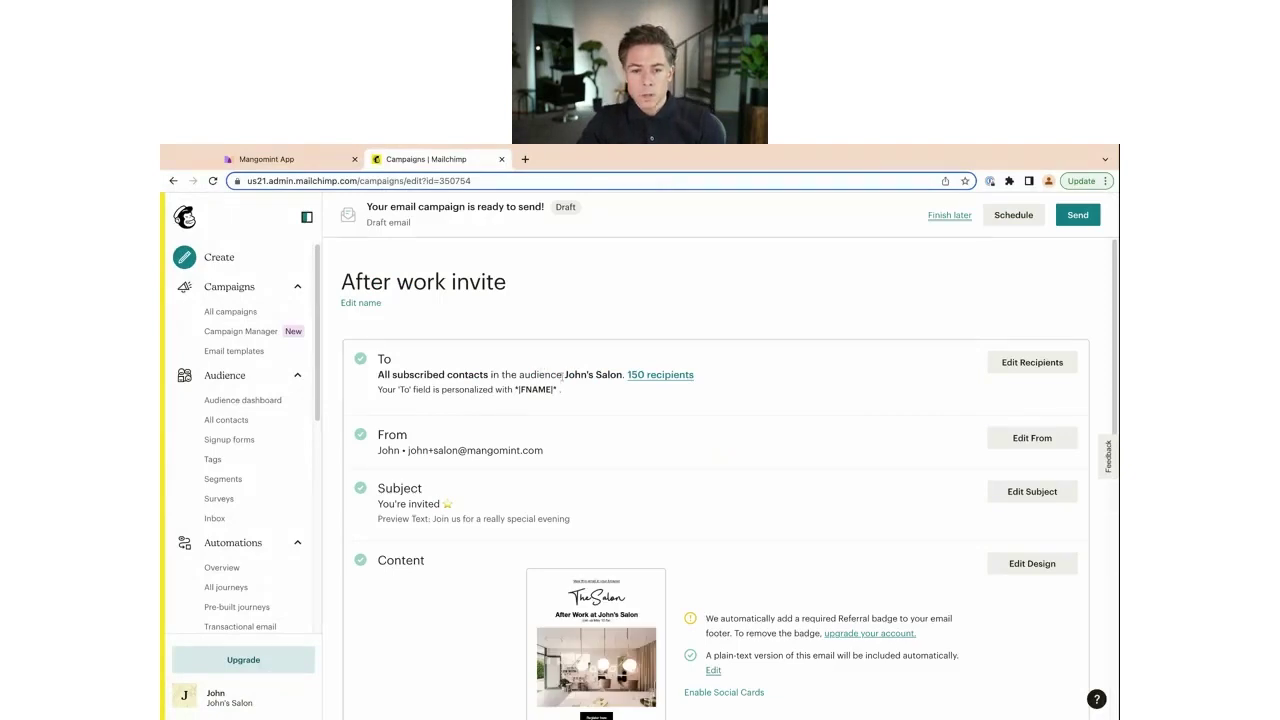
click(1016, 370)
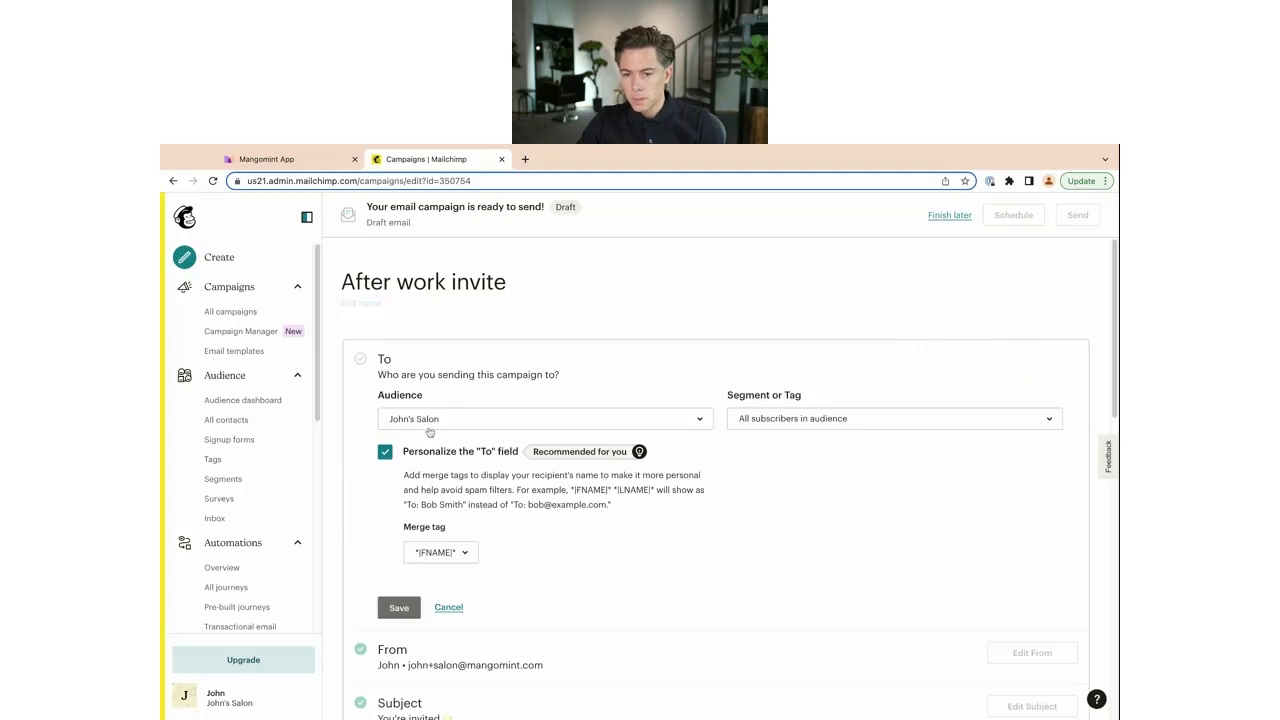
click(787, 420)
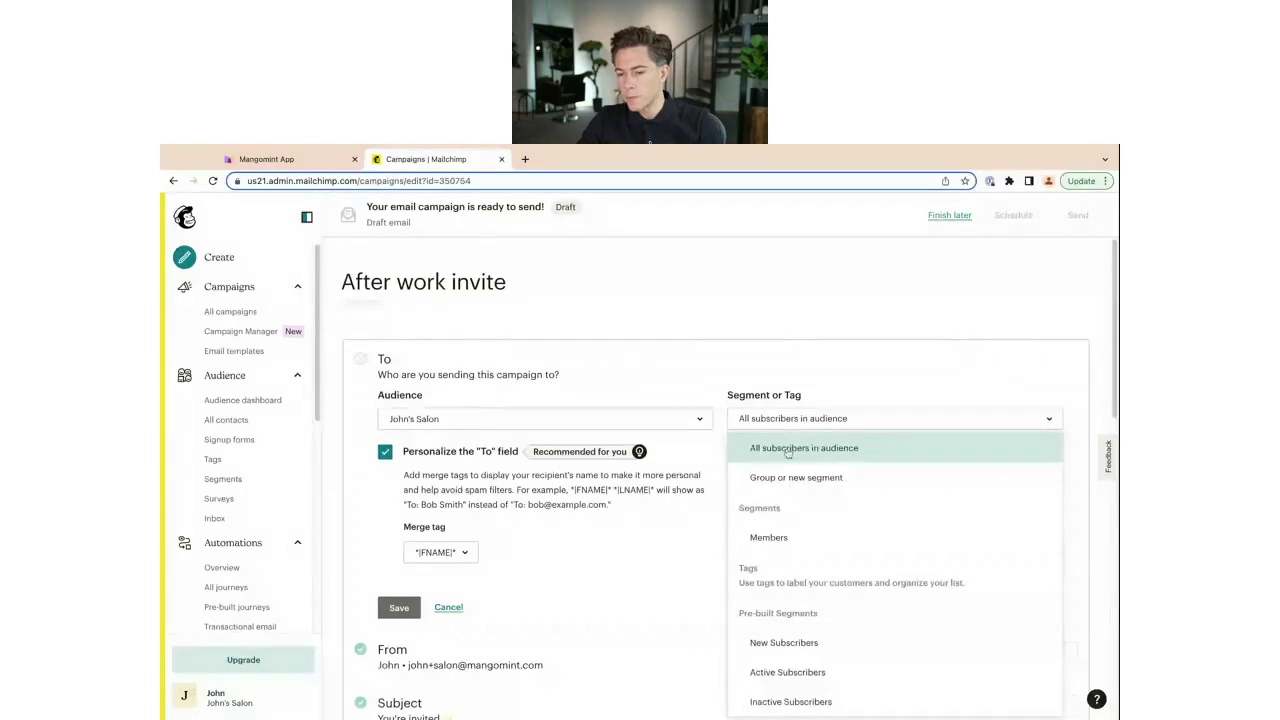
click(770, 539)
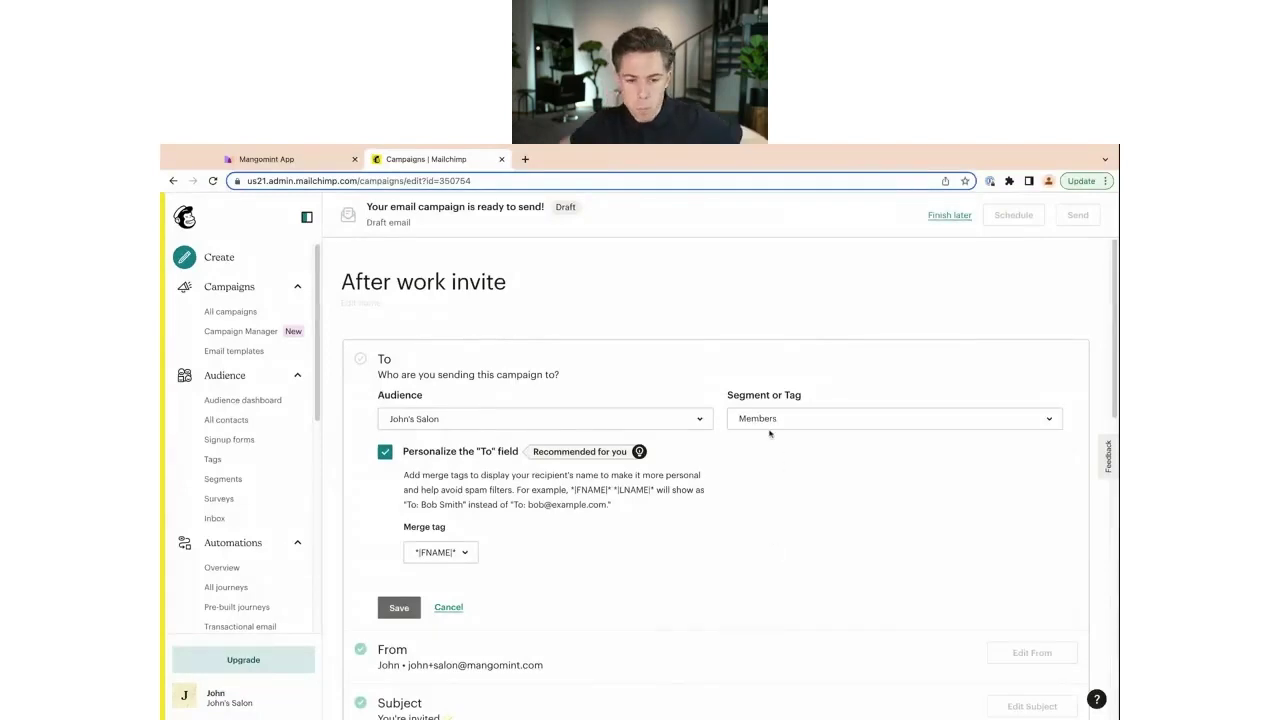
click(400, 607)
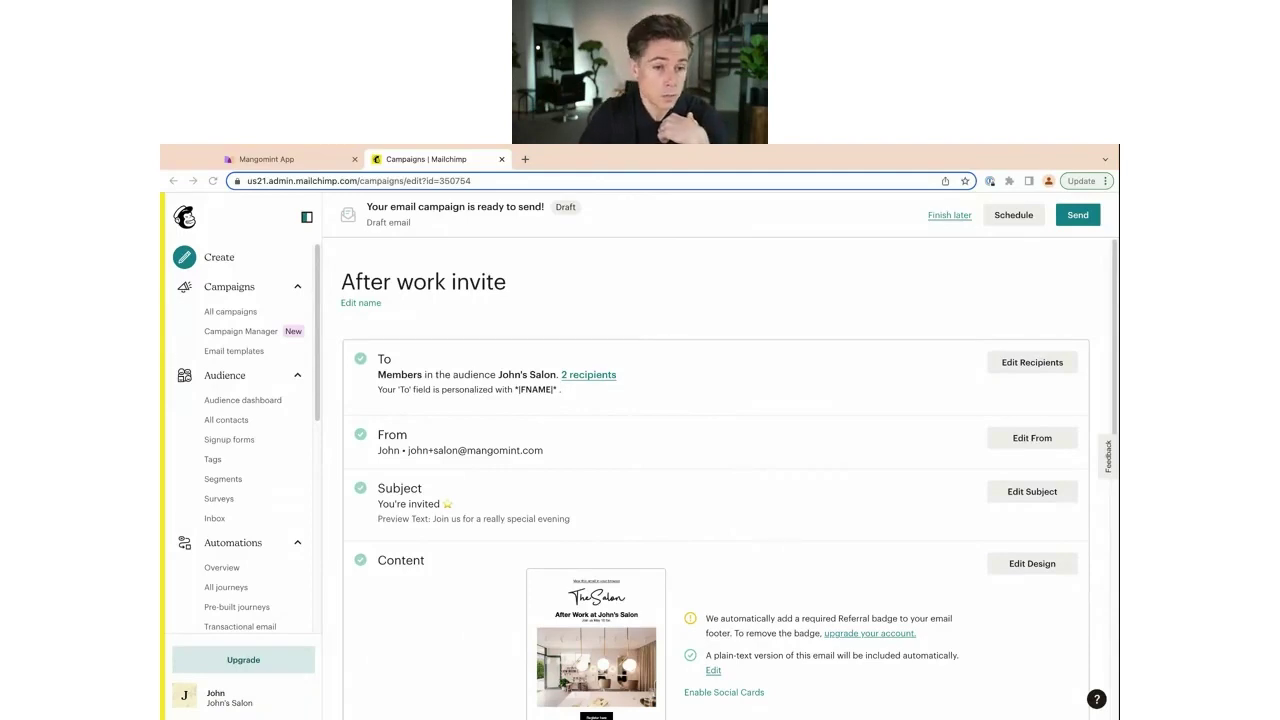
Step: Go to the audience's signup forms and open the embedded form builder
click(317, 254)
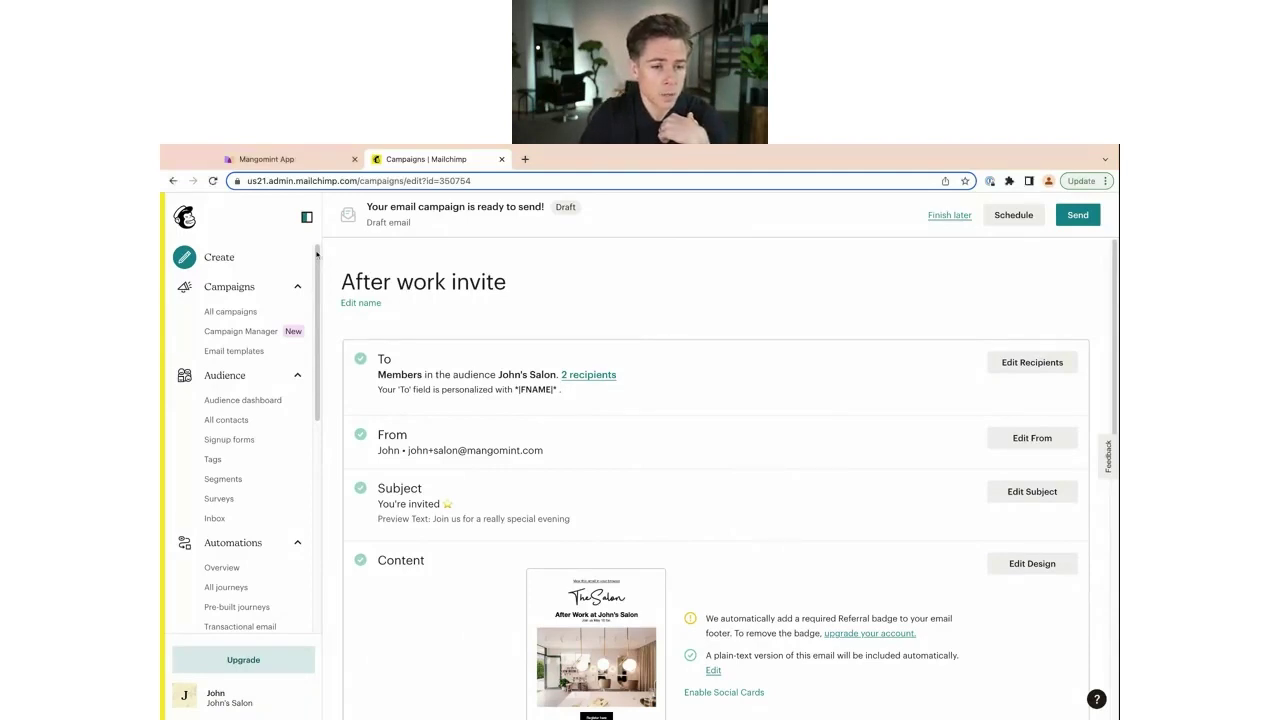
scroll(290, 300, down, 1)
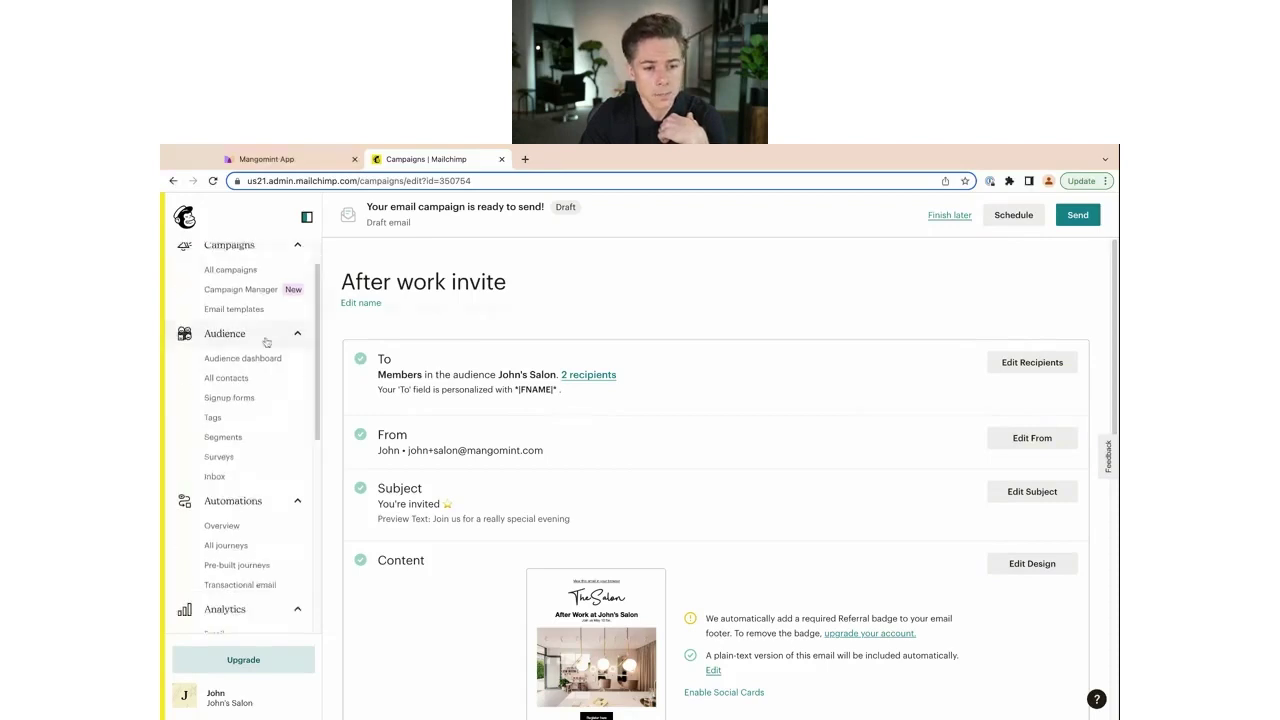
drag(262, 340, 229, 364)
click(229, 398)
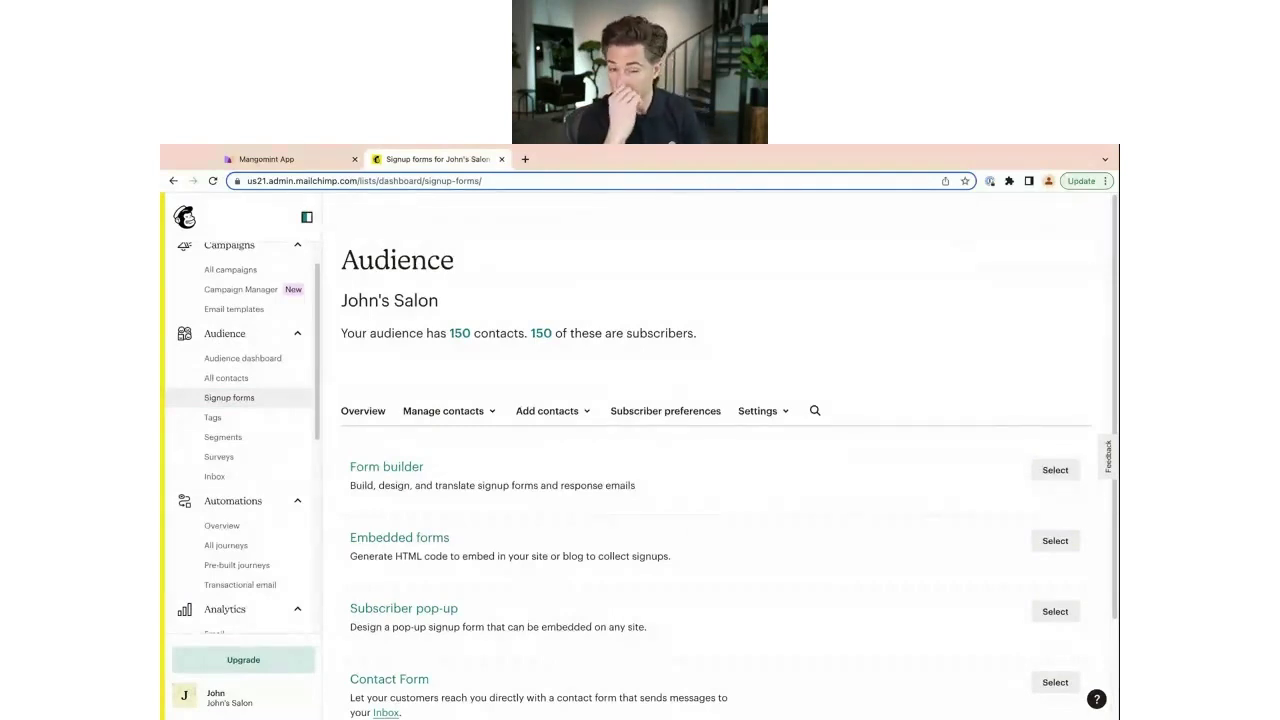
scroll(649, 562, down, 2)
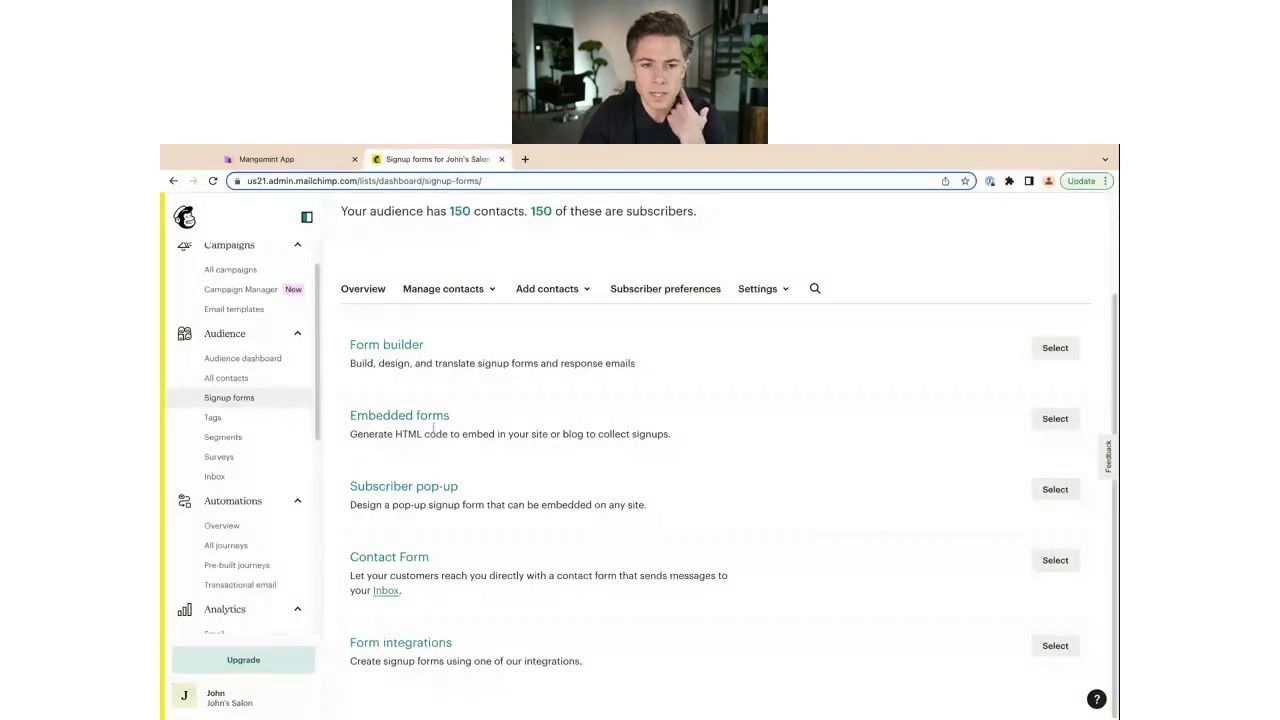
click(1052, 420)
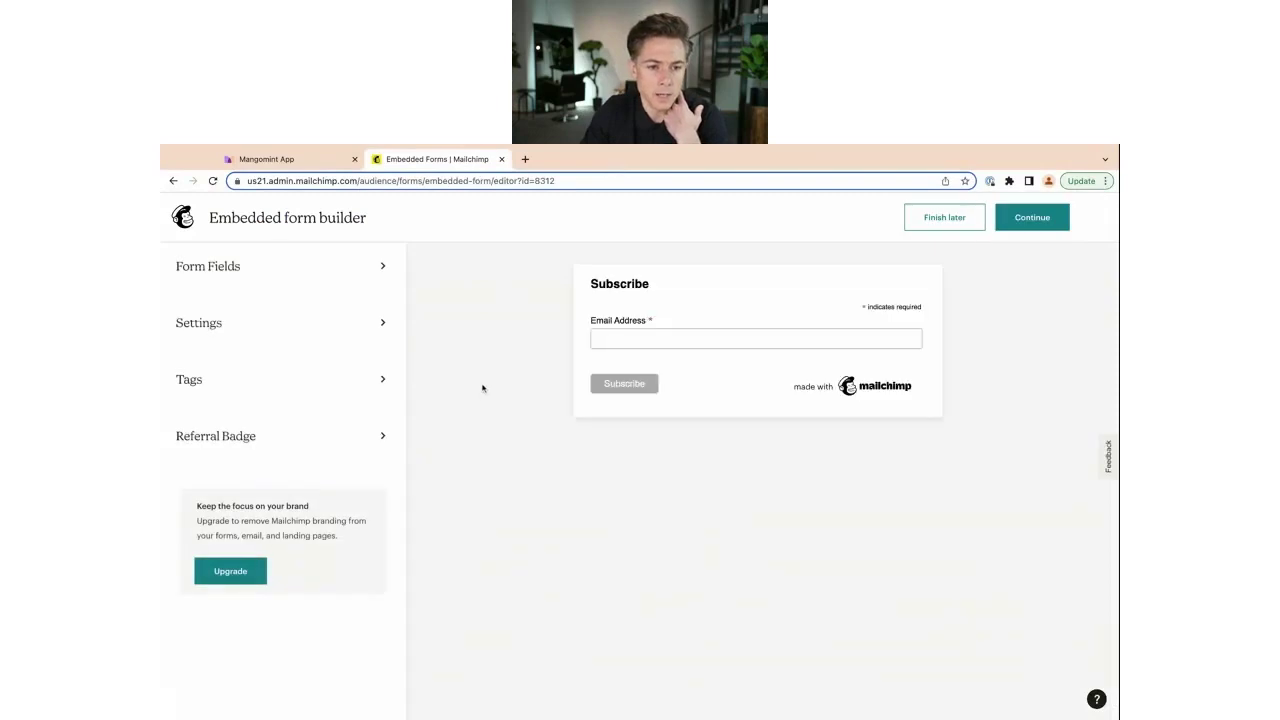
Step: Try adding the First name field to the embedded signup form, and switch it back off
click(317, 276)
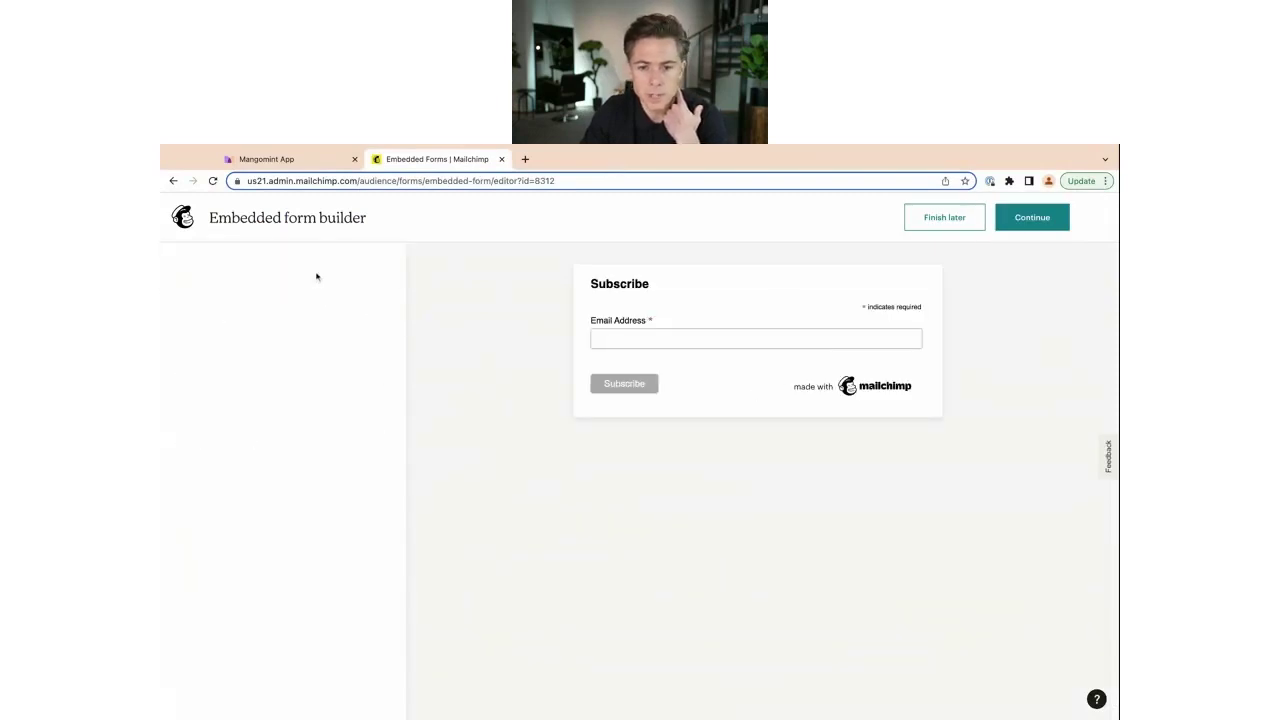
click(208, 408)
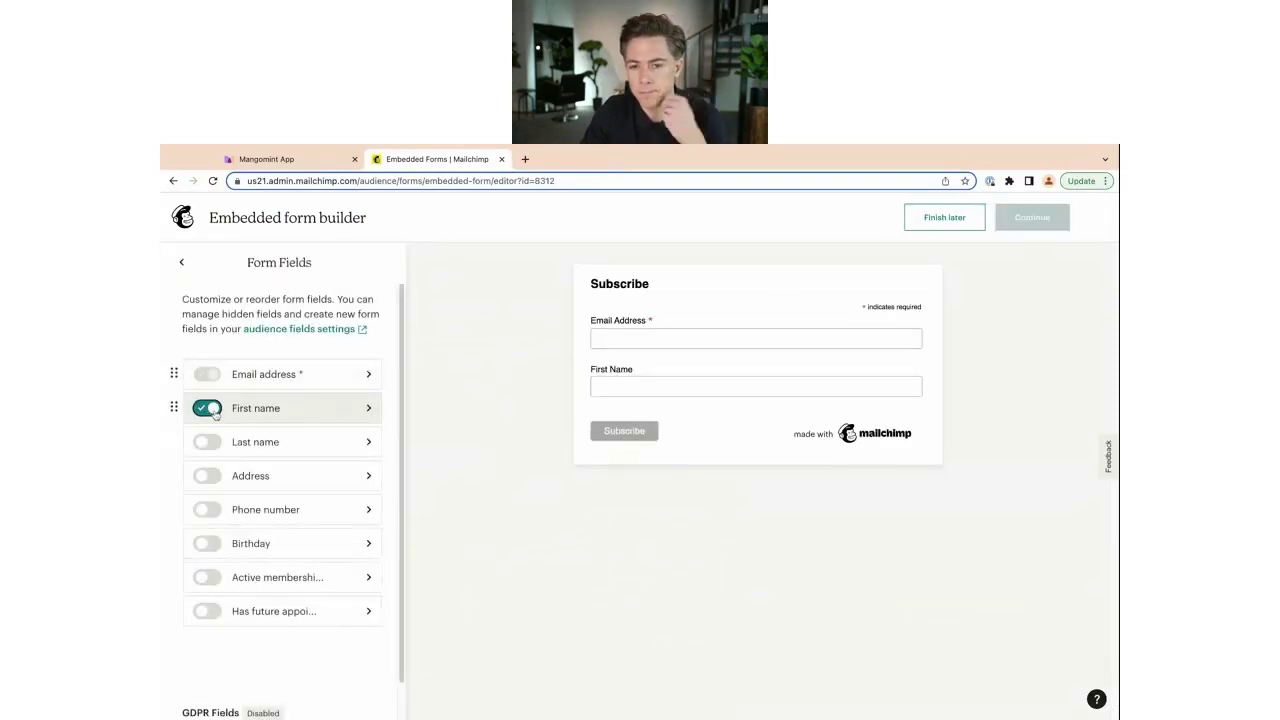
click(208, 408)
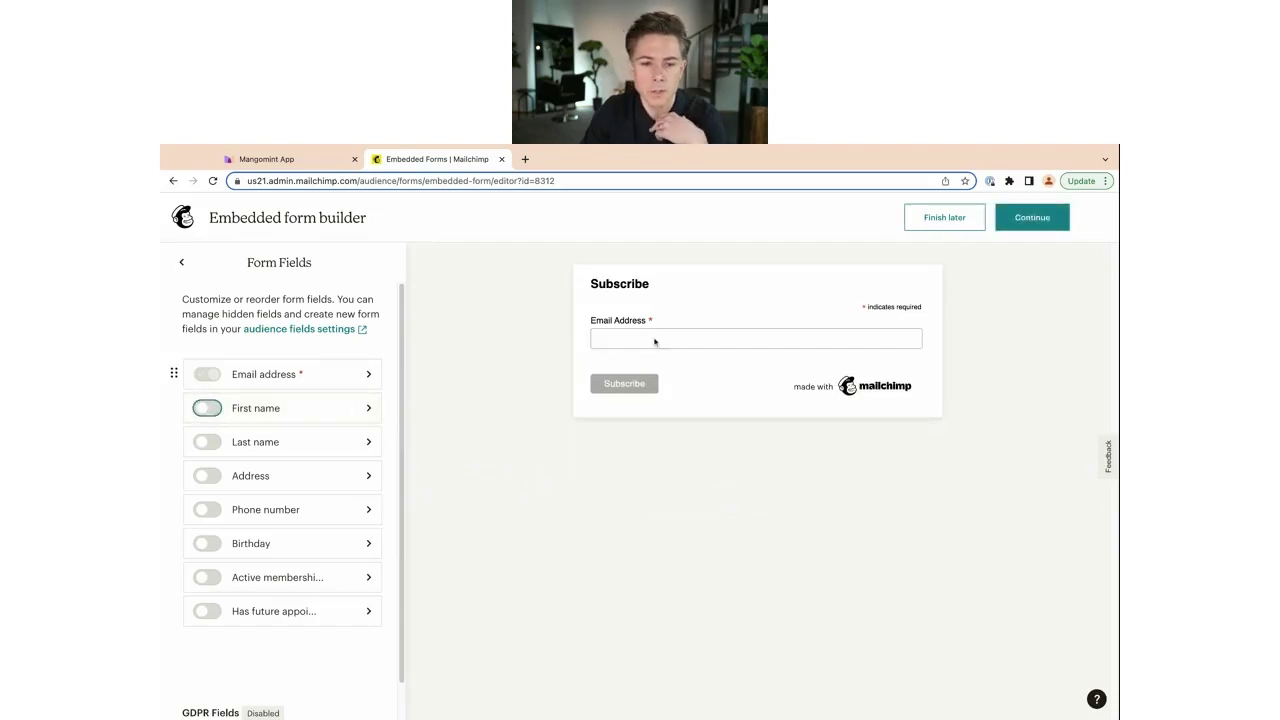
Step: Generate and copy the email-only signup form's embed code, and return to the audience's signup forms
click(1014, 222)
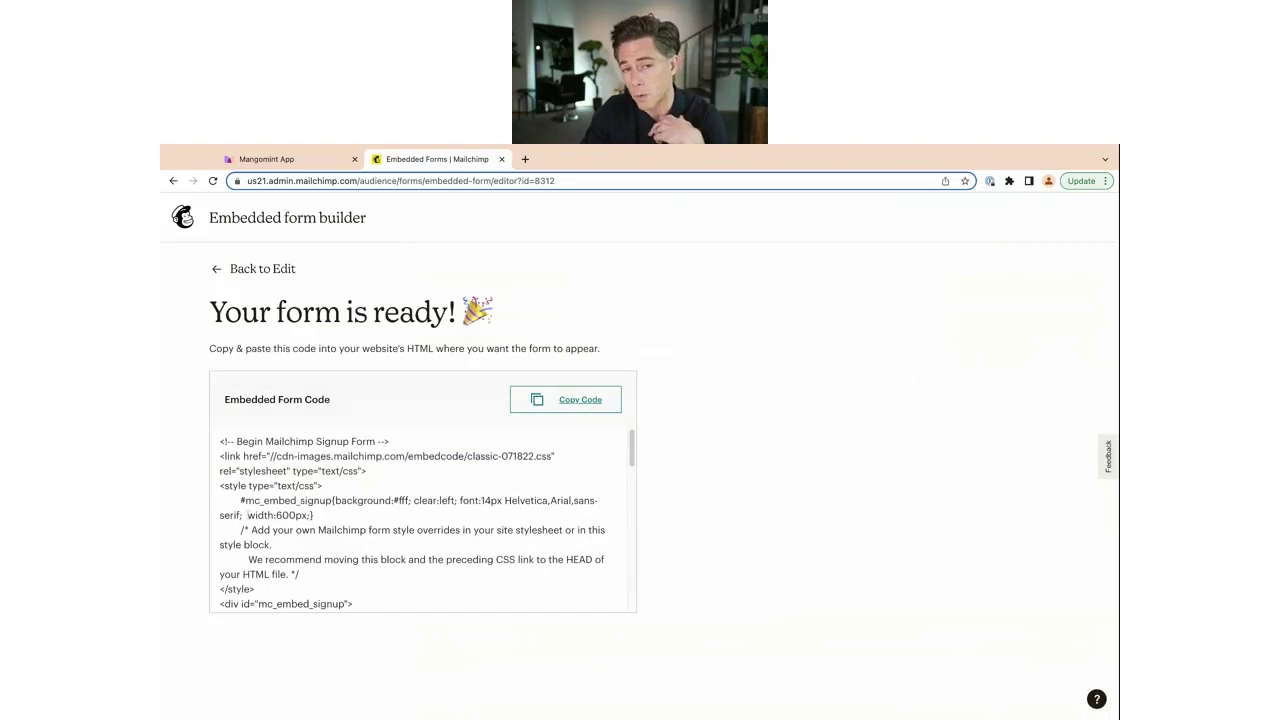
click(566, 424)
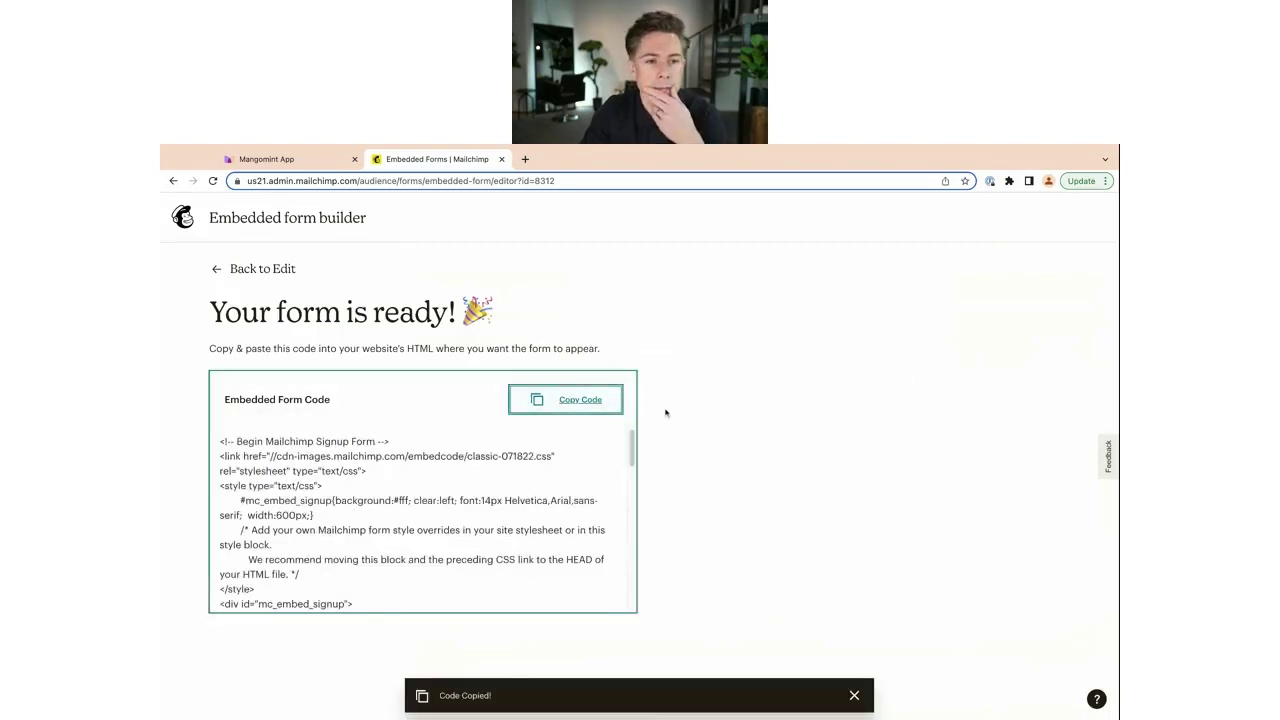
click(255, 269)
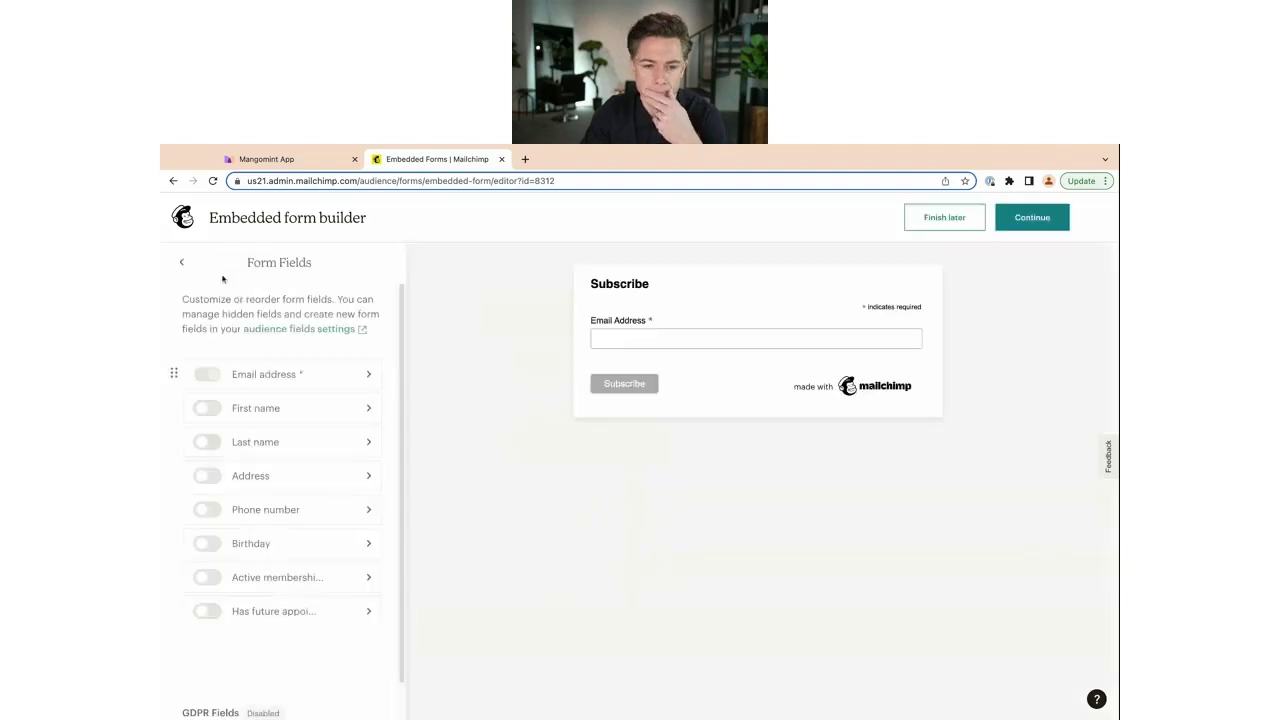
click(946, 217)
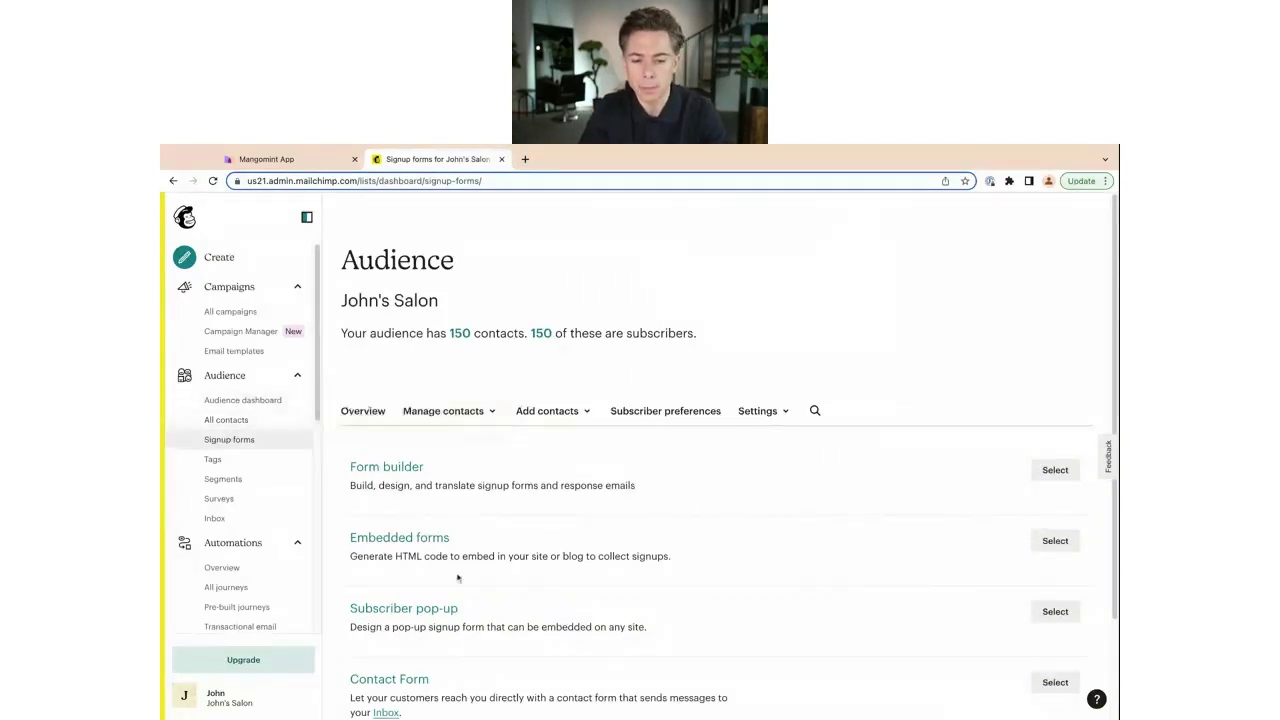
Step: Create a customer journey for the salon's audience from the pre-built Welcome new contacts journey in the Automations overview
scroll(455, 535, down, 2)
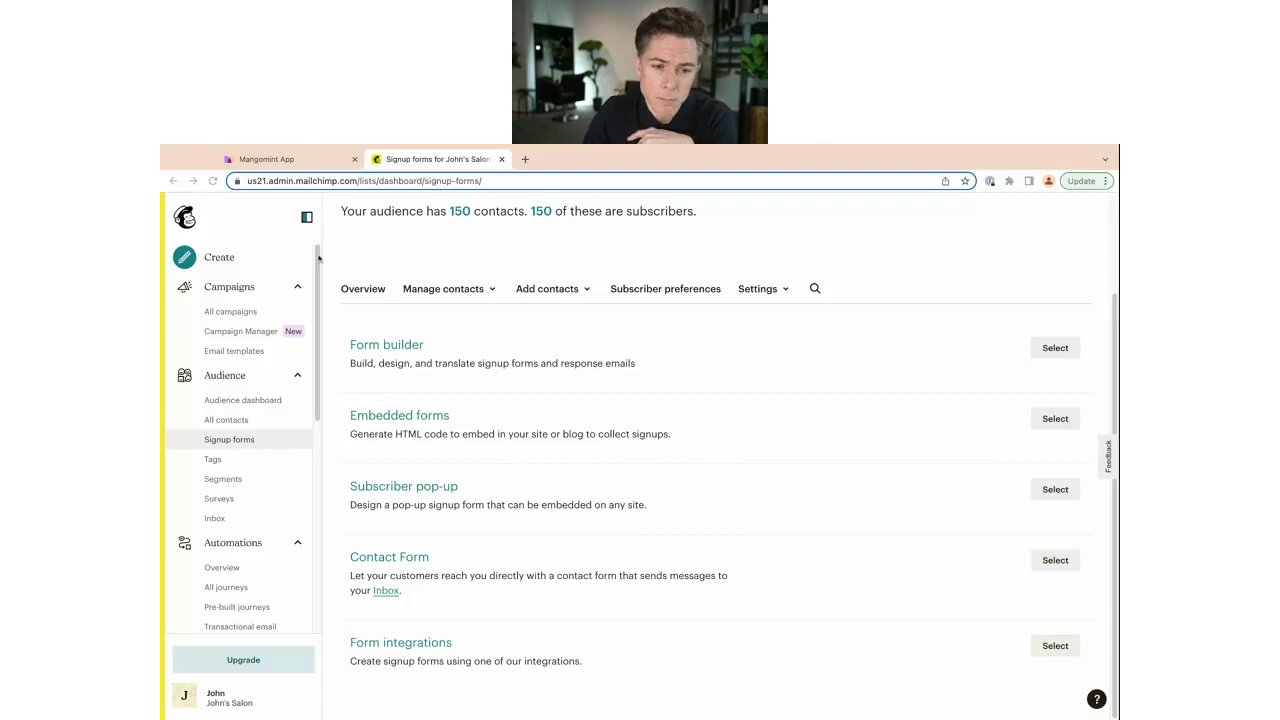
scroll(318, 259, down, 3)
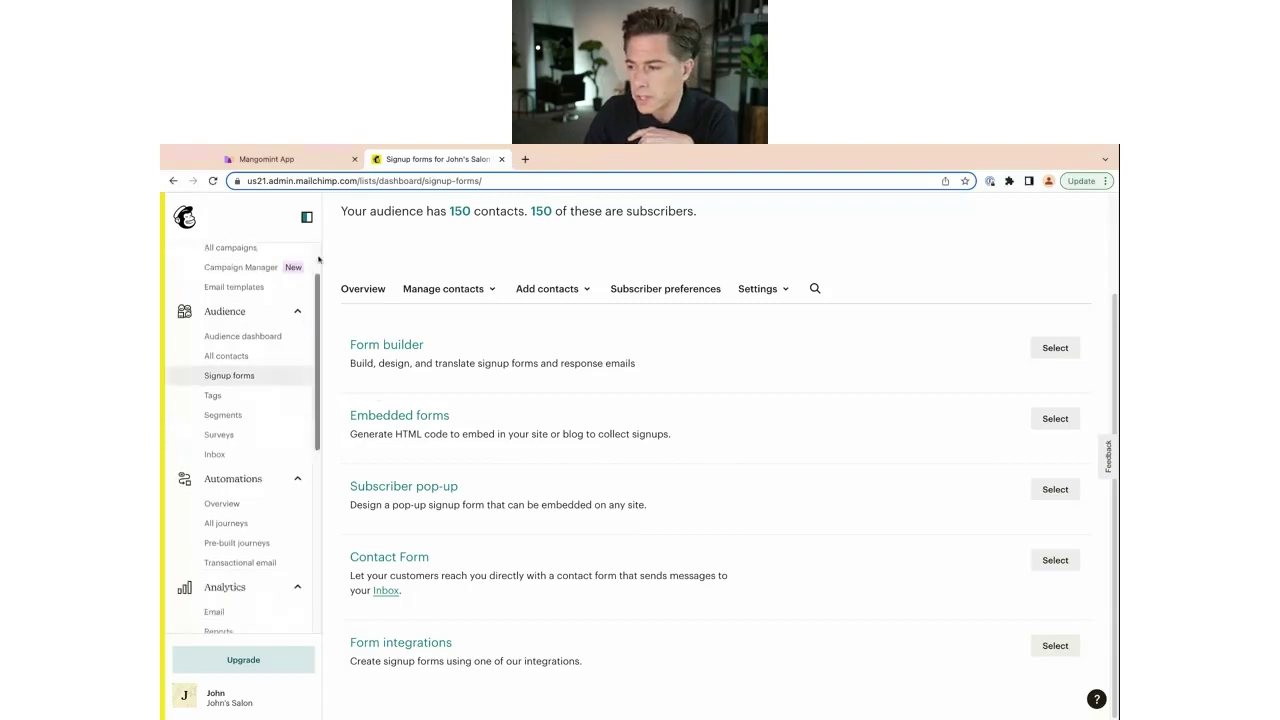
scroll(318, 259, down, 1)
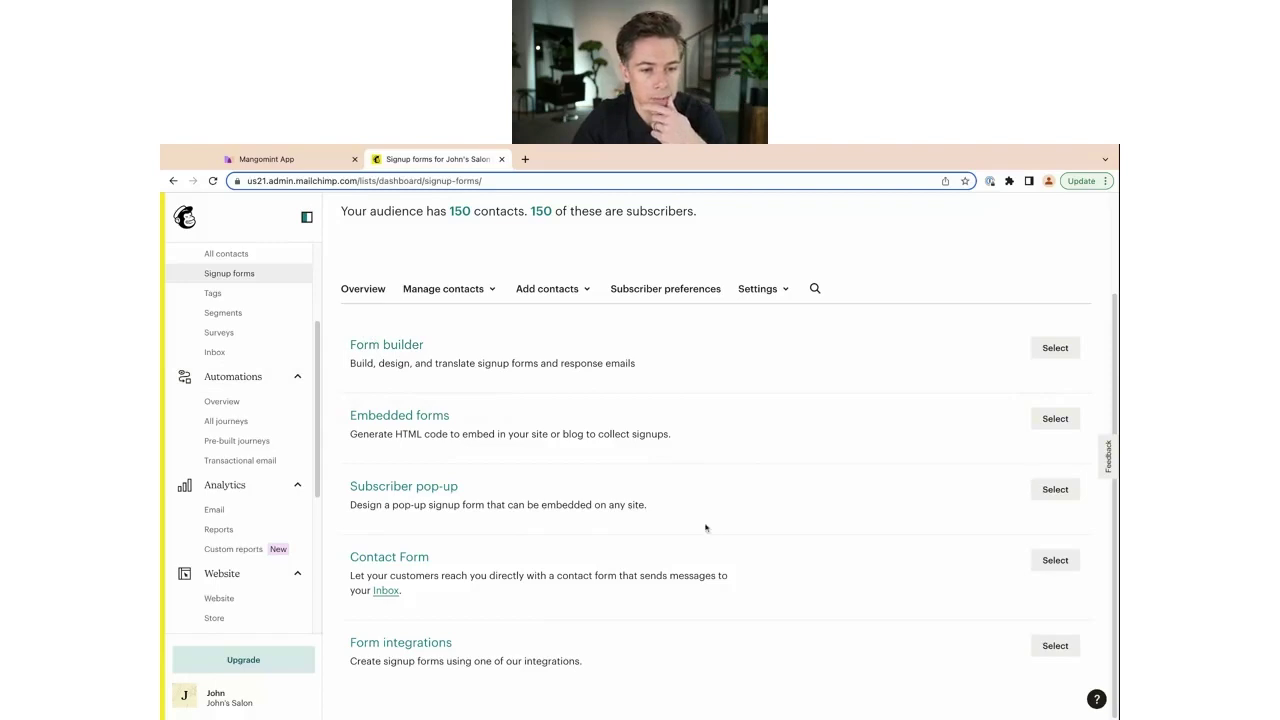
click(224, 402)
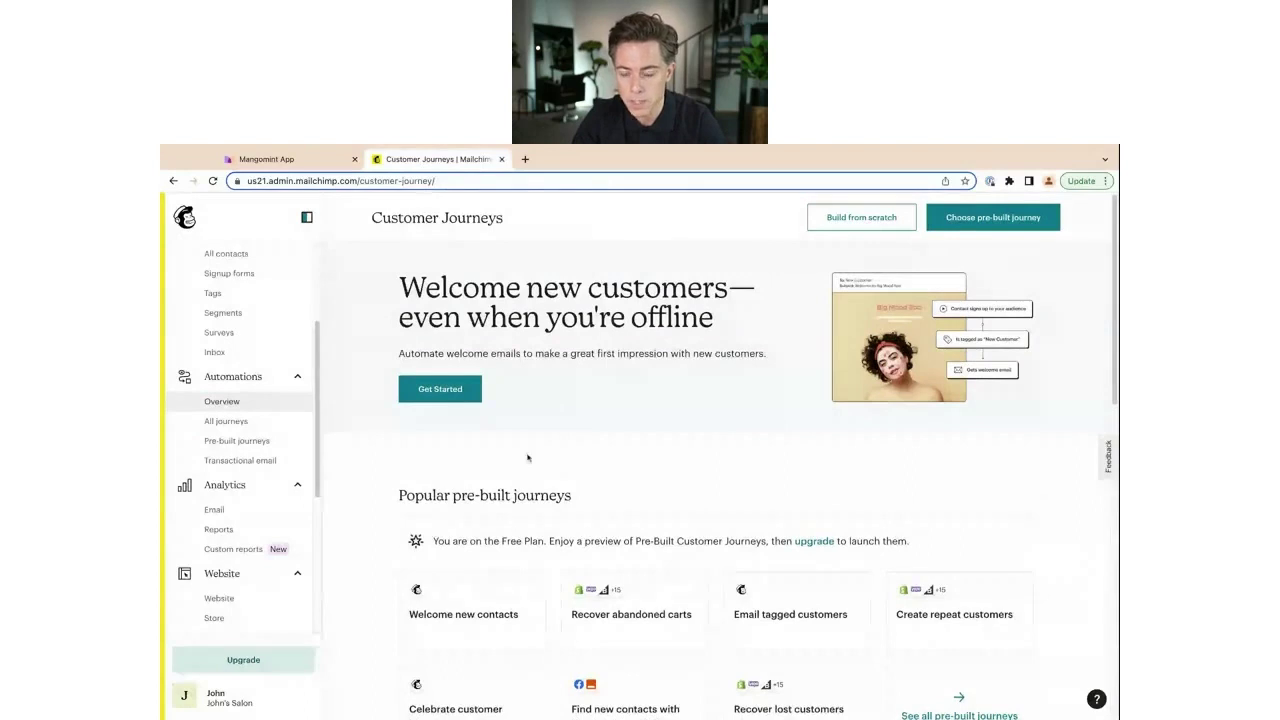
scroll(695, 574, down, 2)
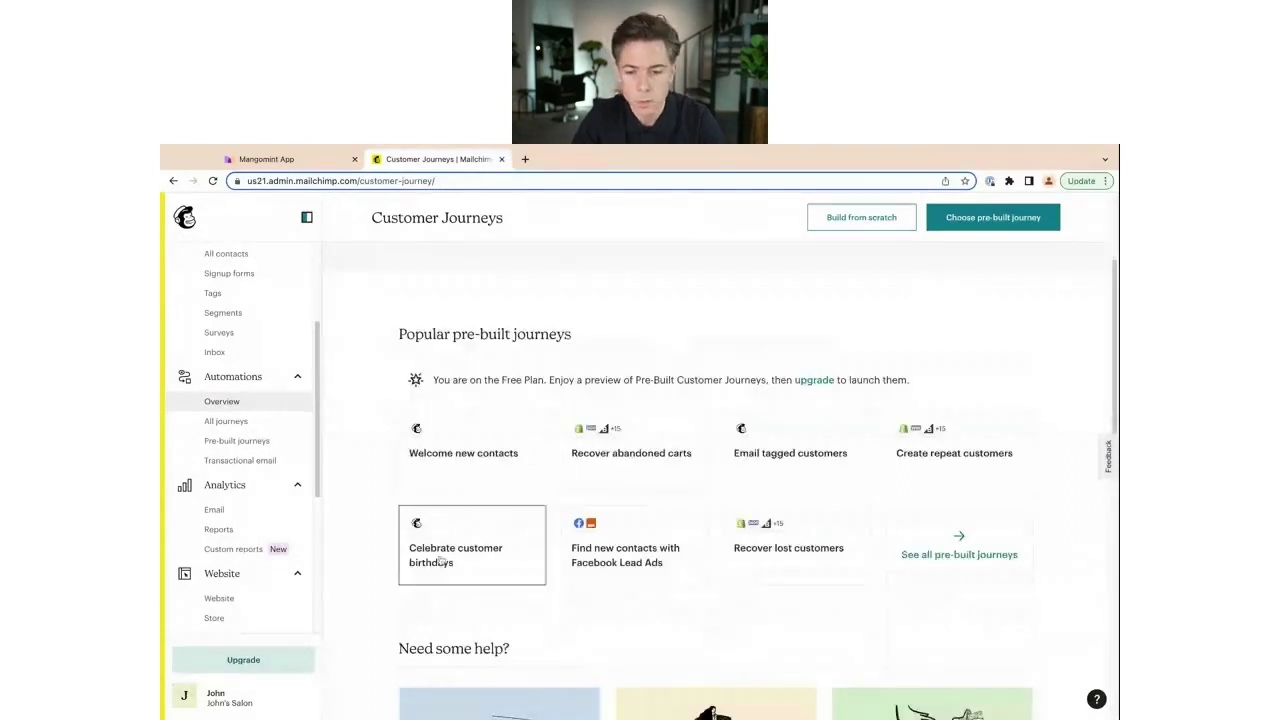
click(480, 443)
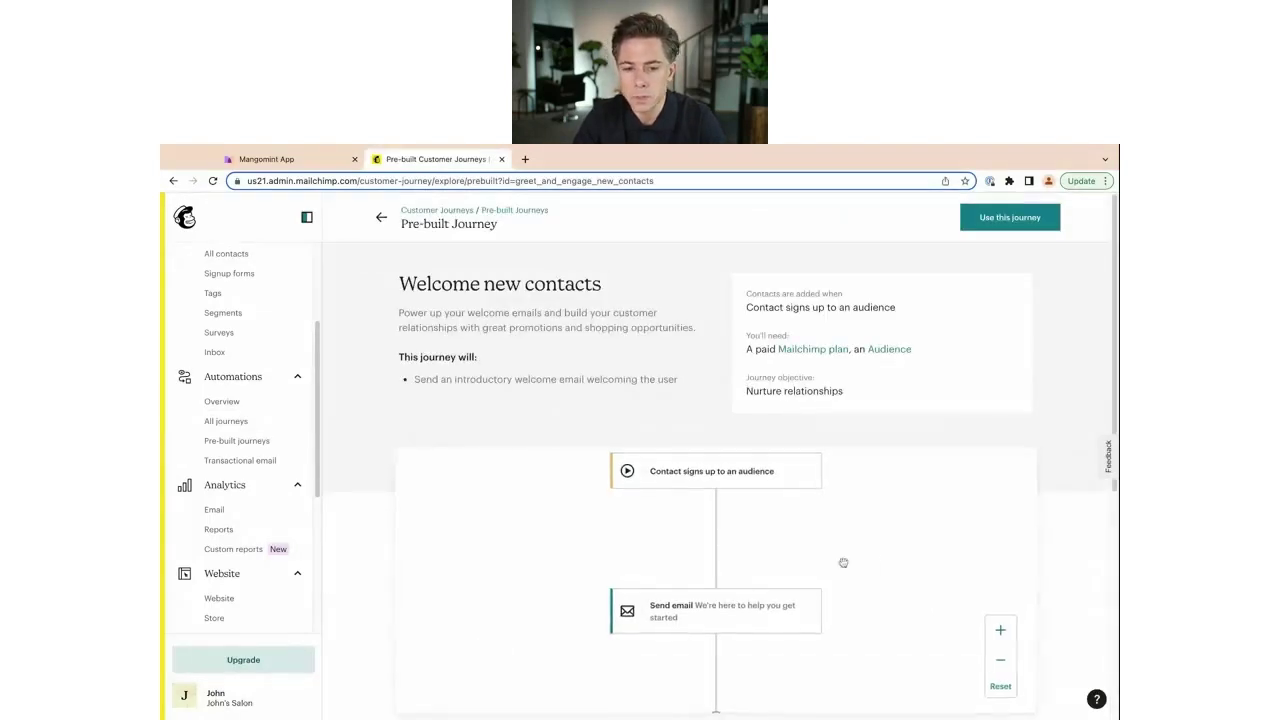
click(1010, 217)
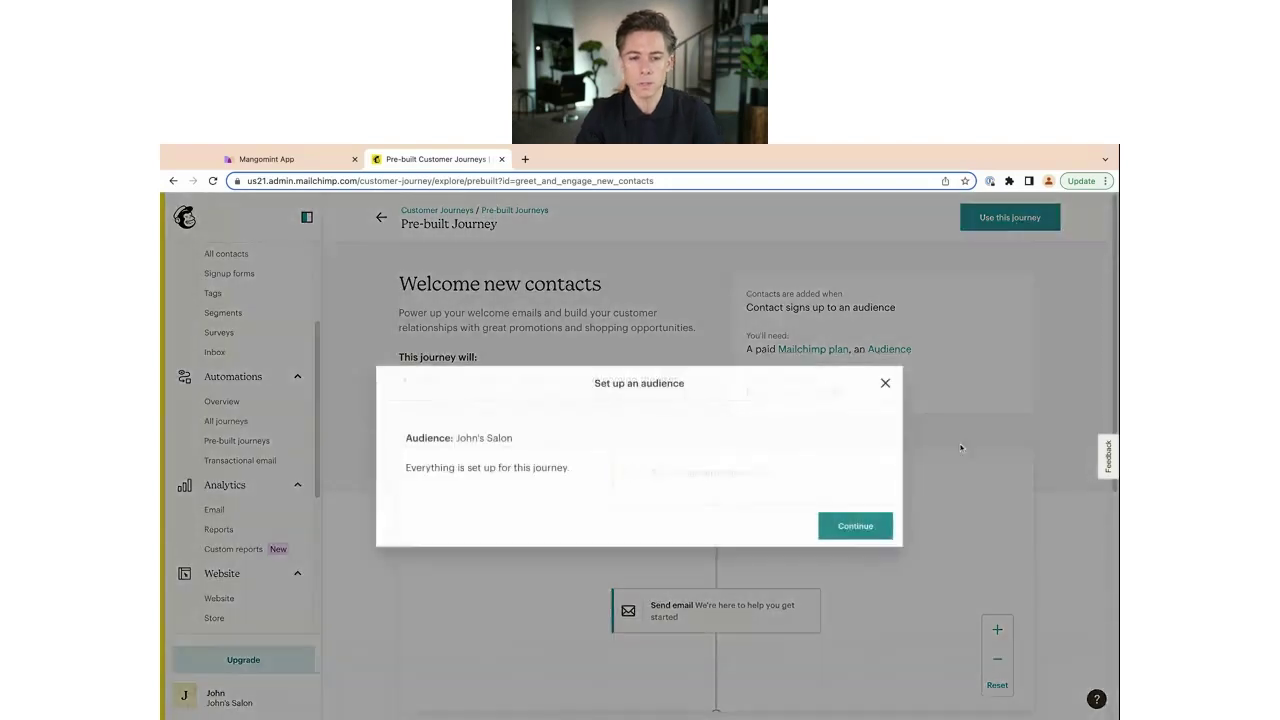
click(854, 525)
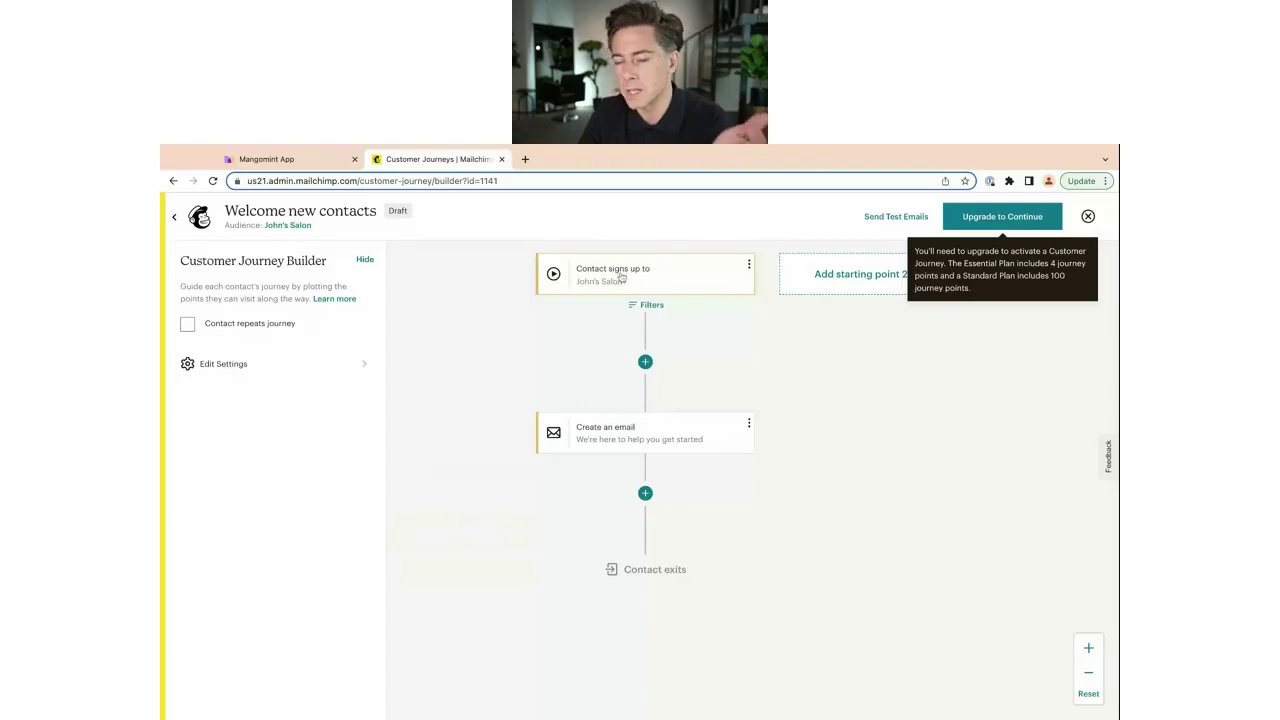
Step: Add a time delay of 3 days between the signup starting point and the email
mouse_move(650, 358)
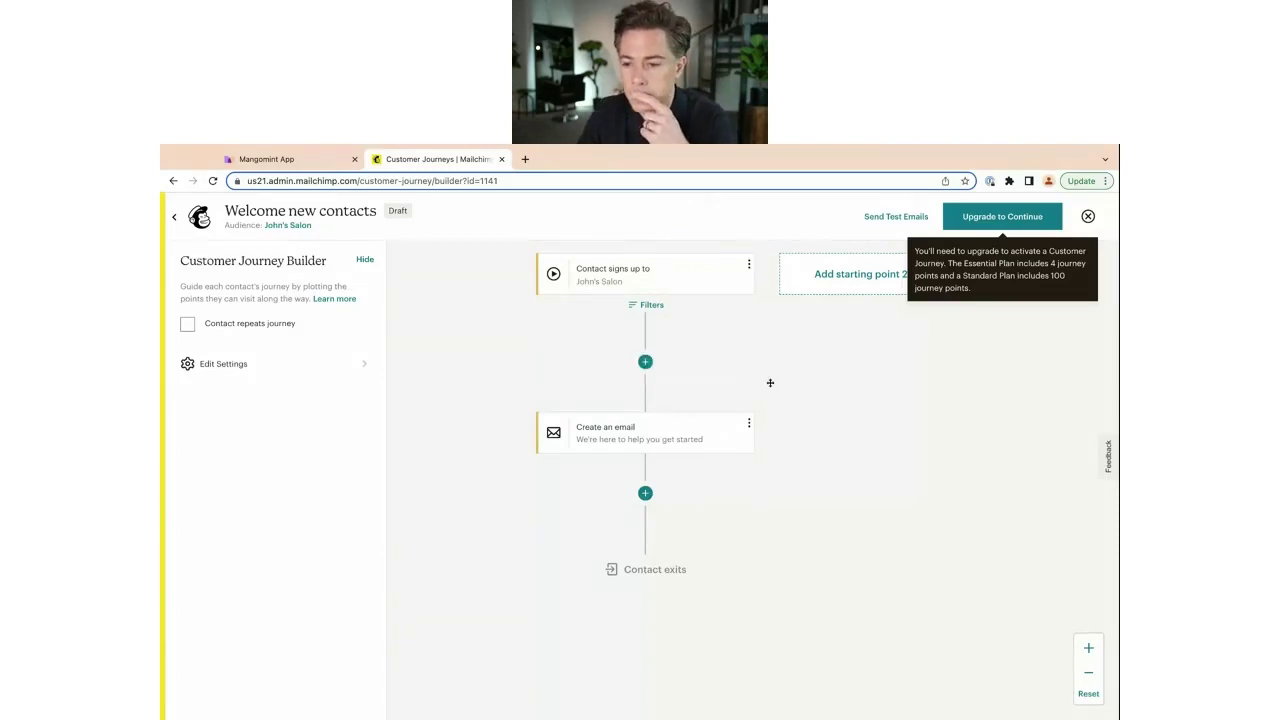
click(651, 362)
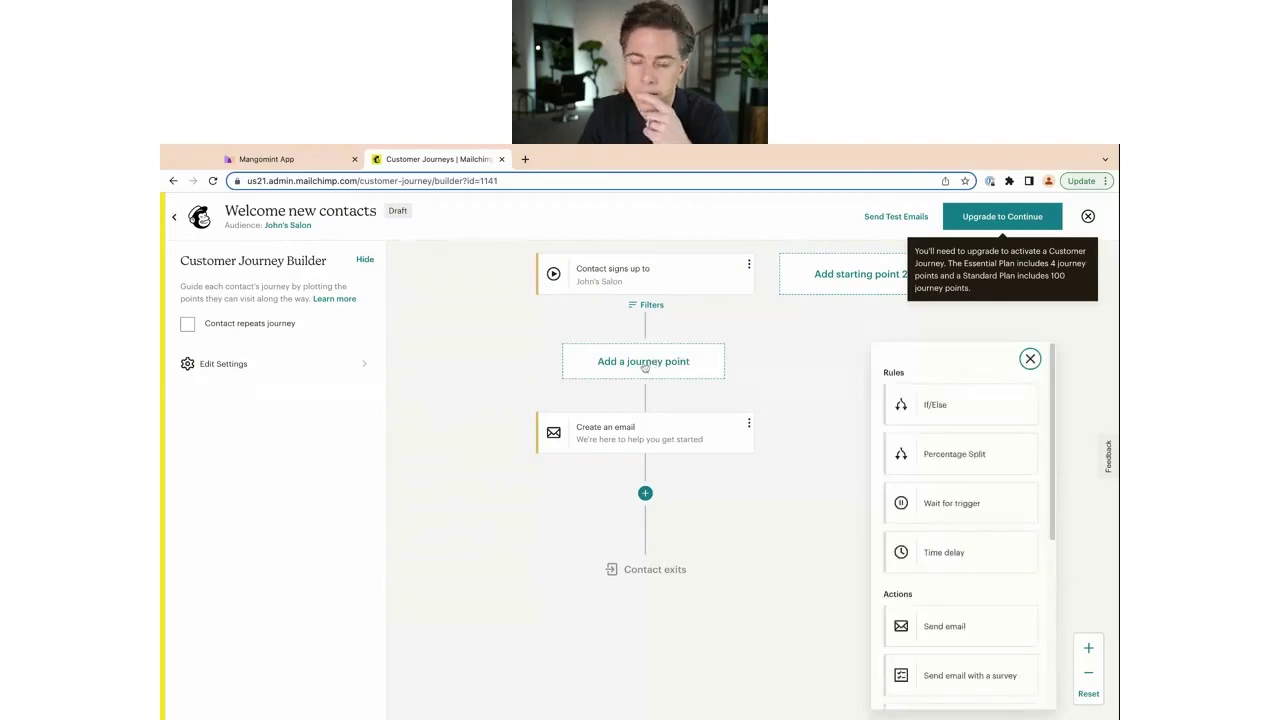
click(945, 553)
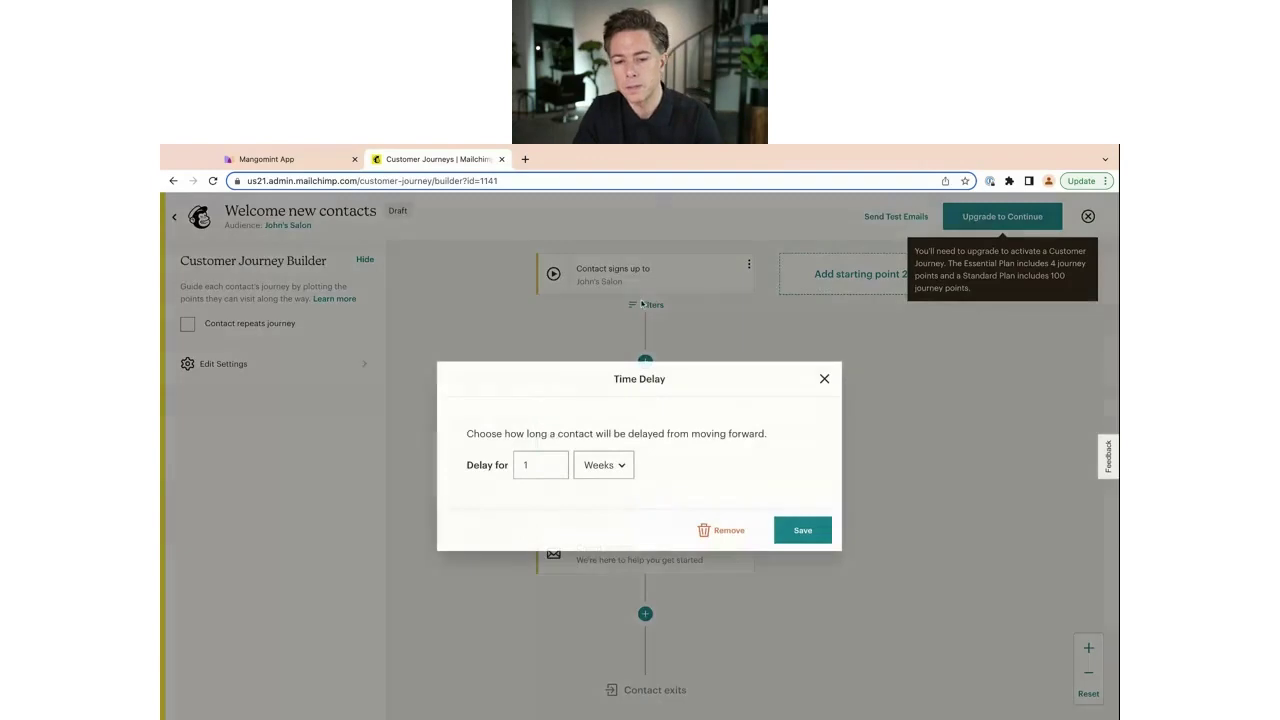
click(593, 470)
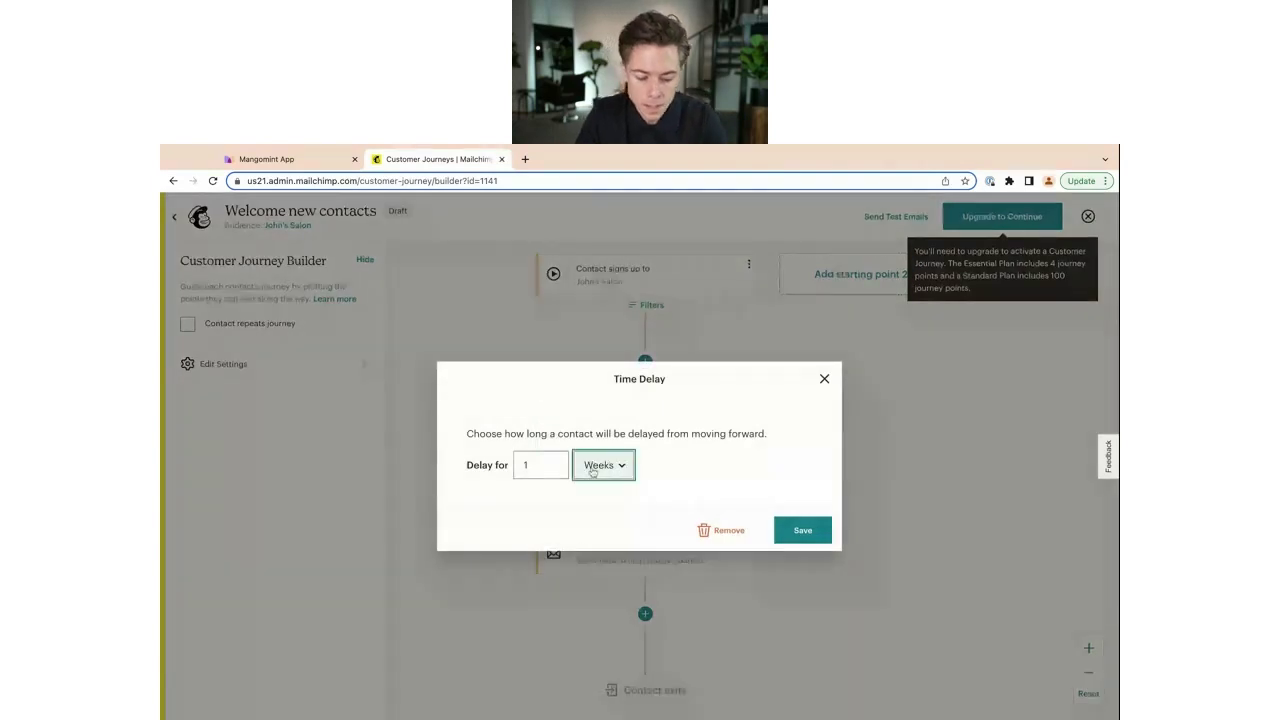
click(593, 451)
click(548, 468)
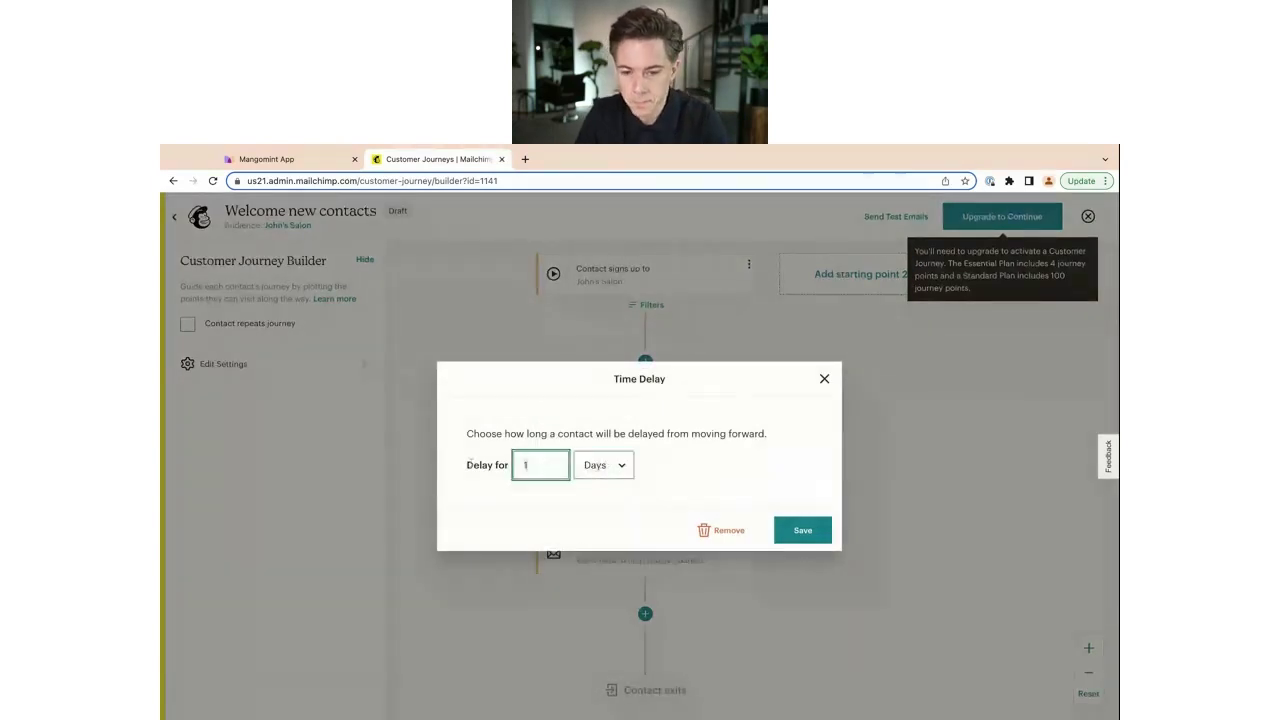
text(3)
click(818, 535)
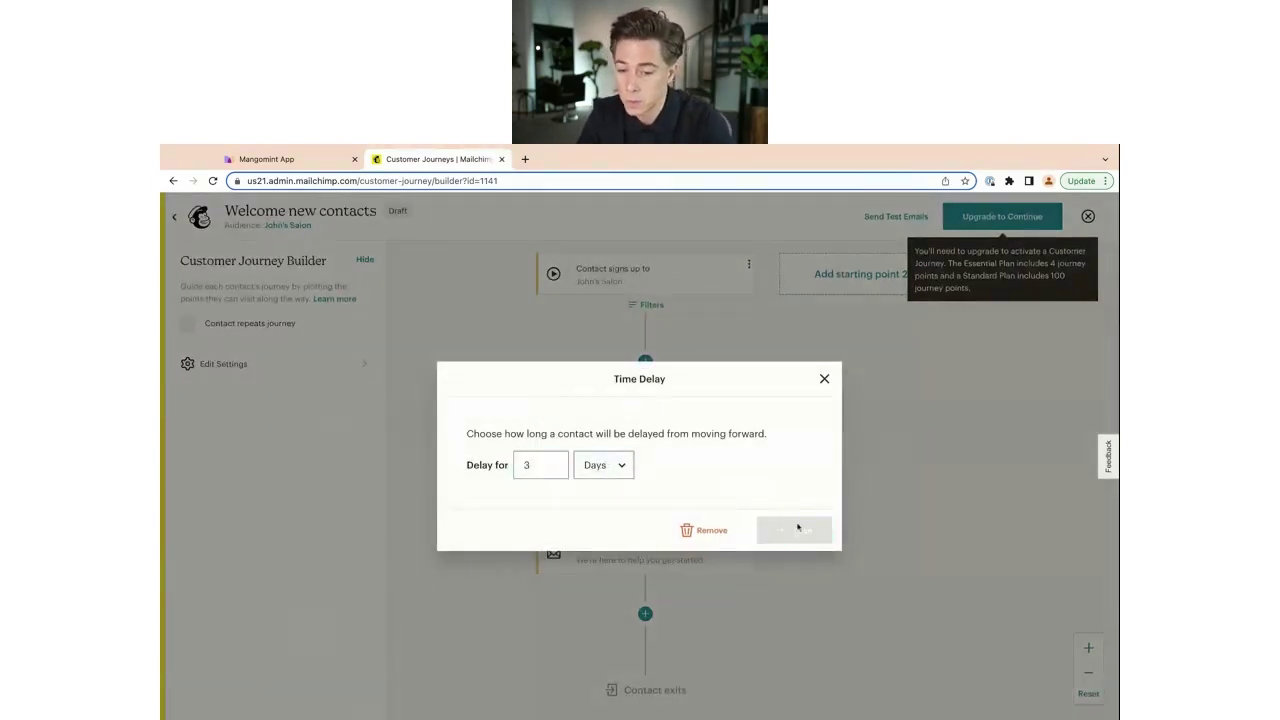
Step: Rename the journey's email as "Introduce the team" and close its settings
mouse_move(645, 500)
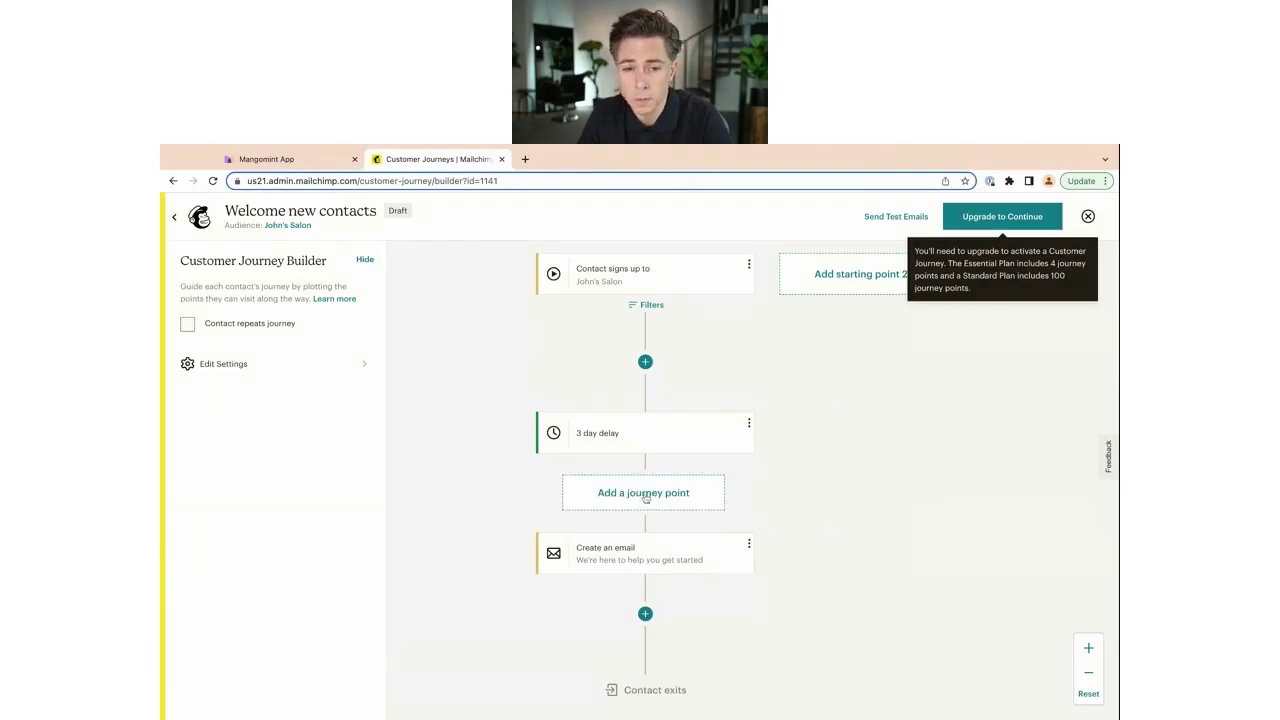
click(633, 558)
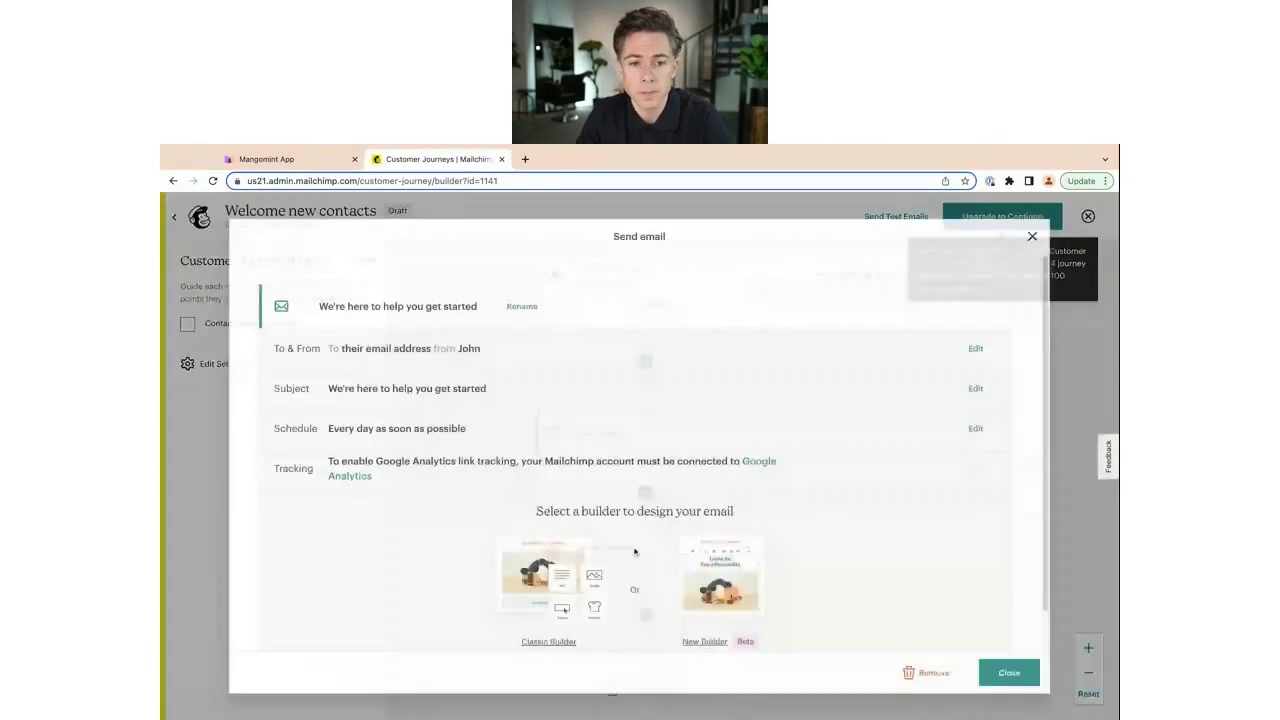
click(517, 311)
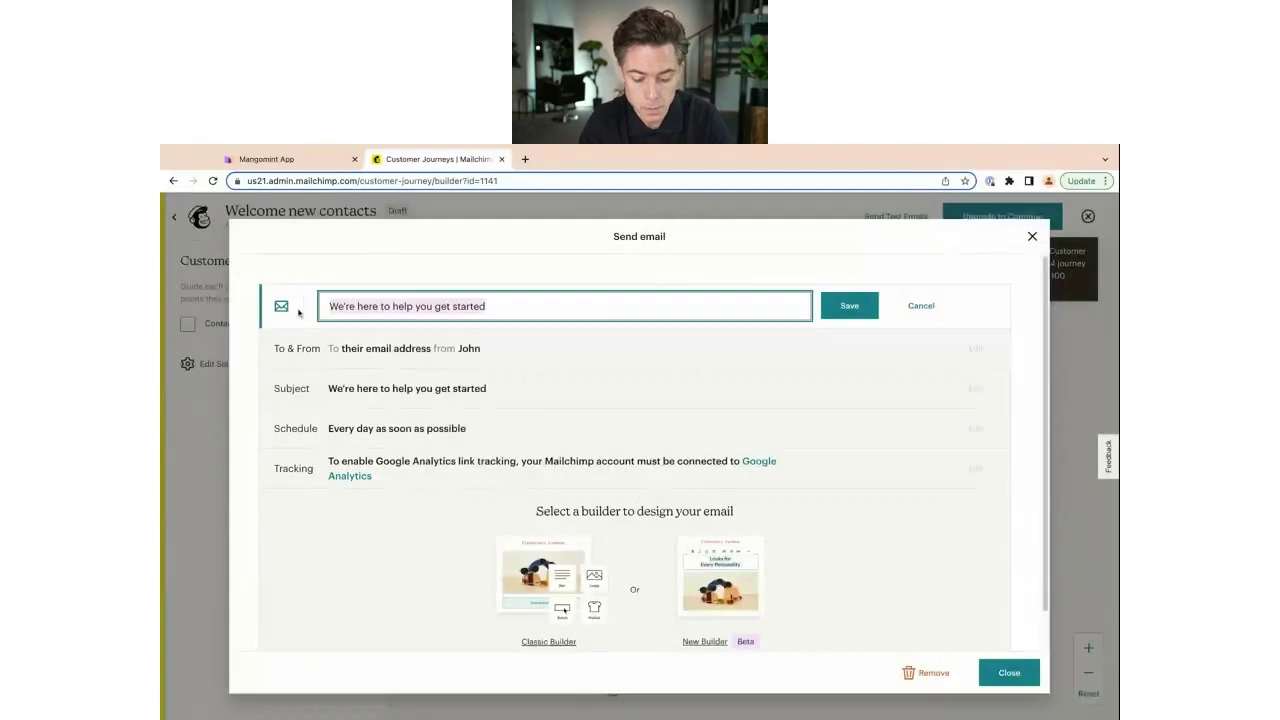
text(Introd)
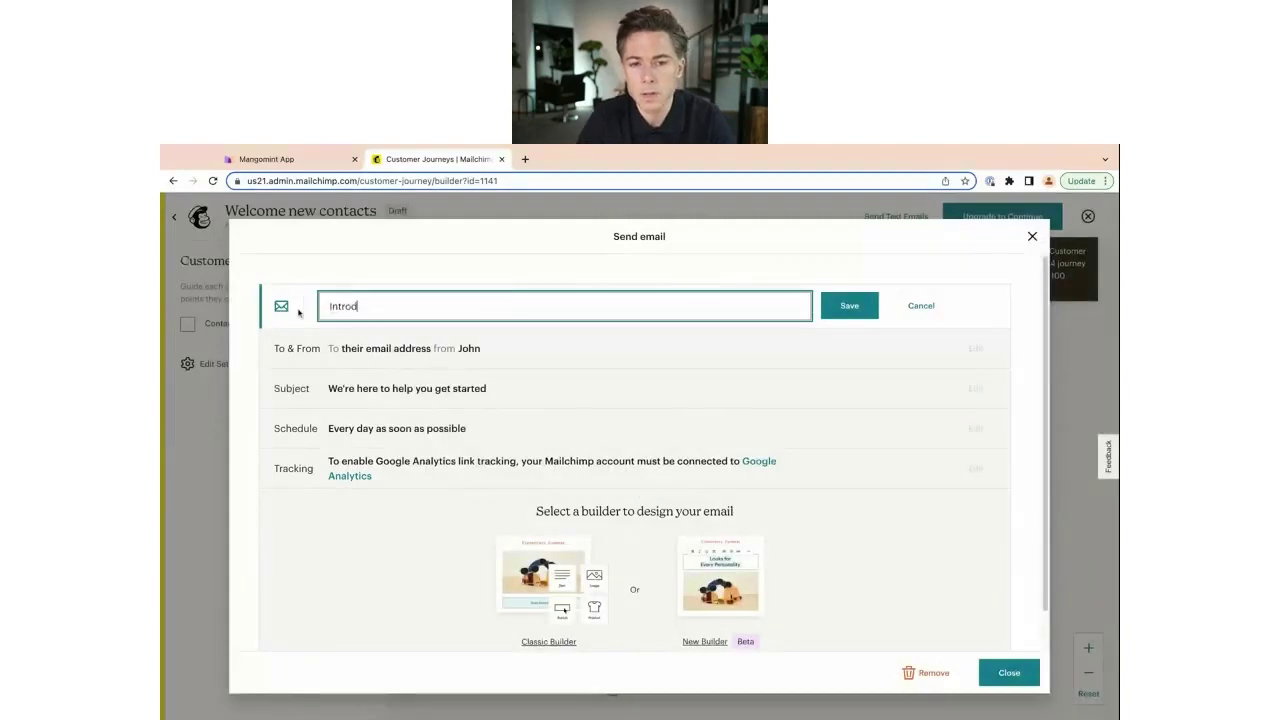
text(uce the team)
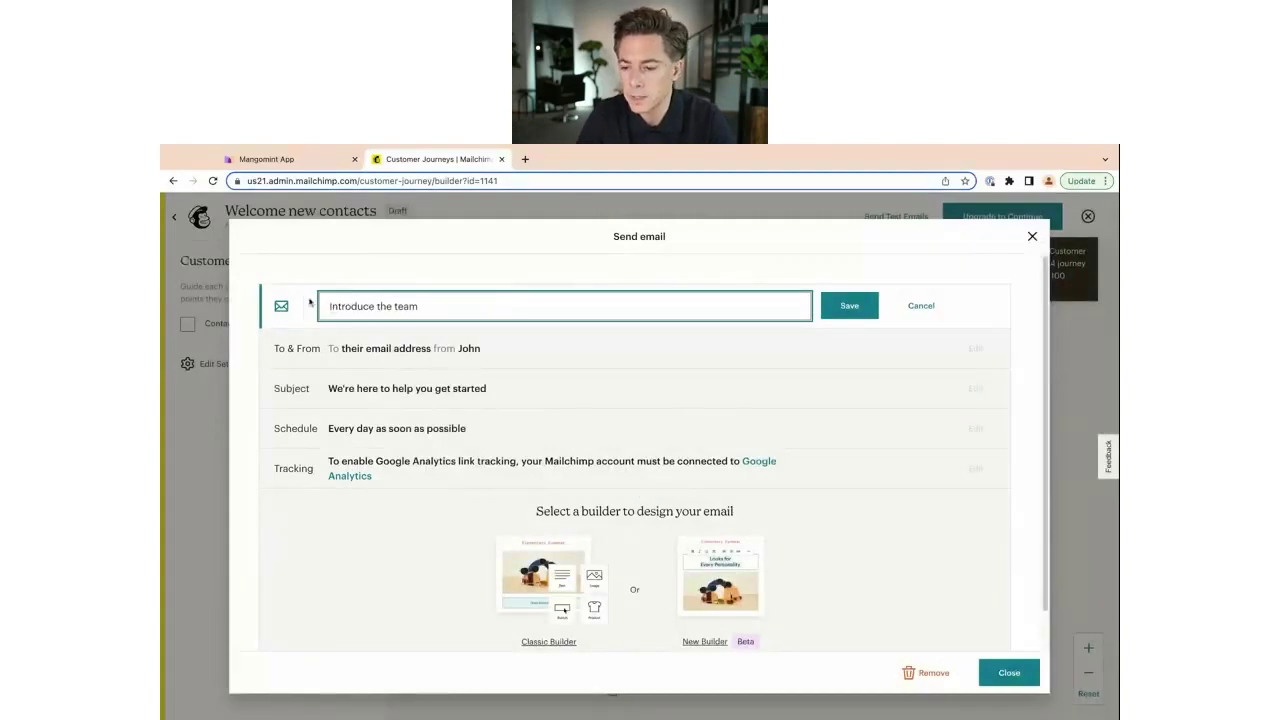
click(849, 306)
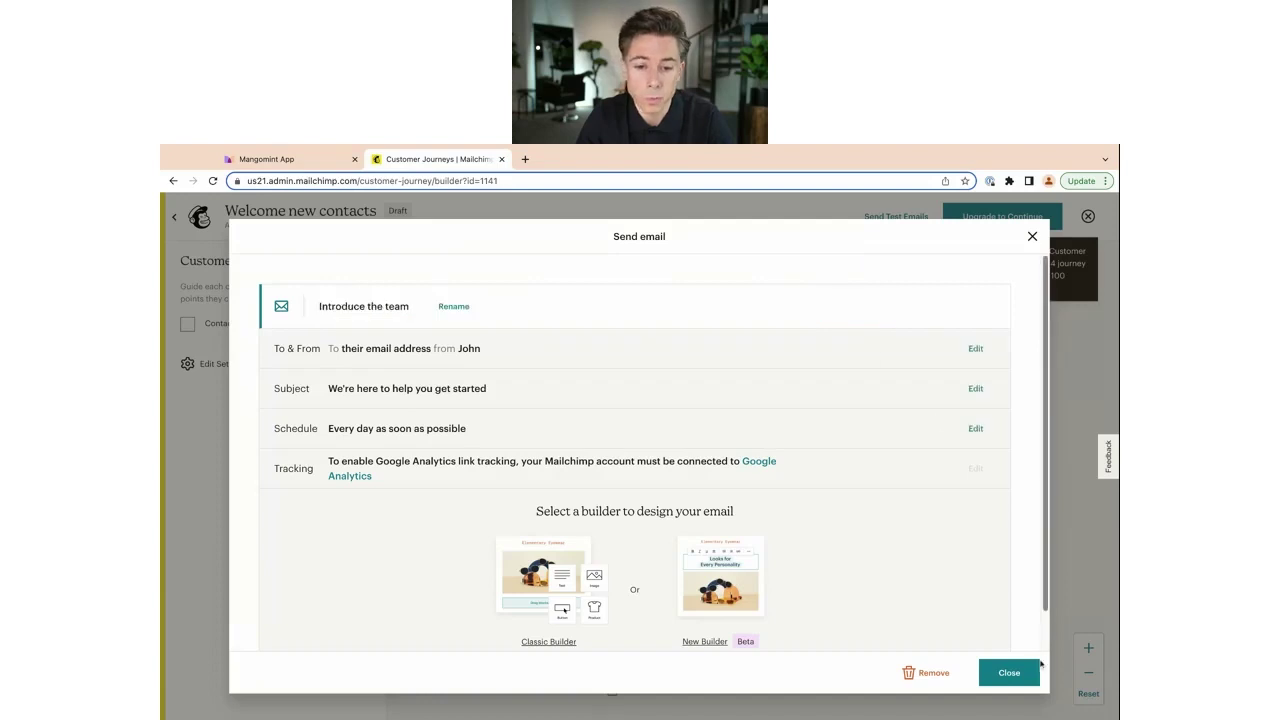
click(1009, 673)
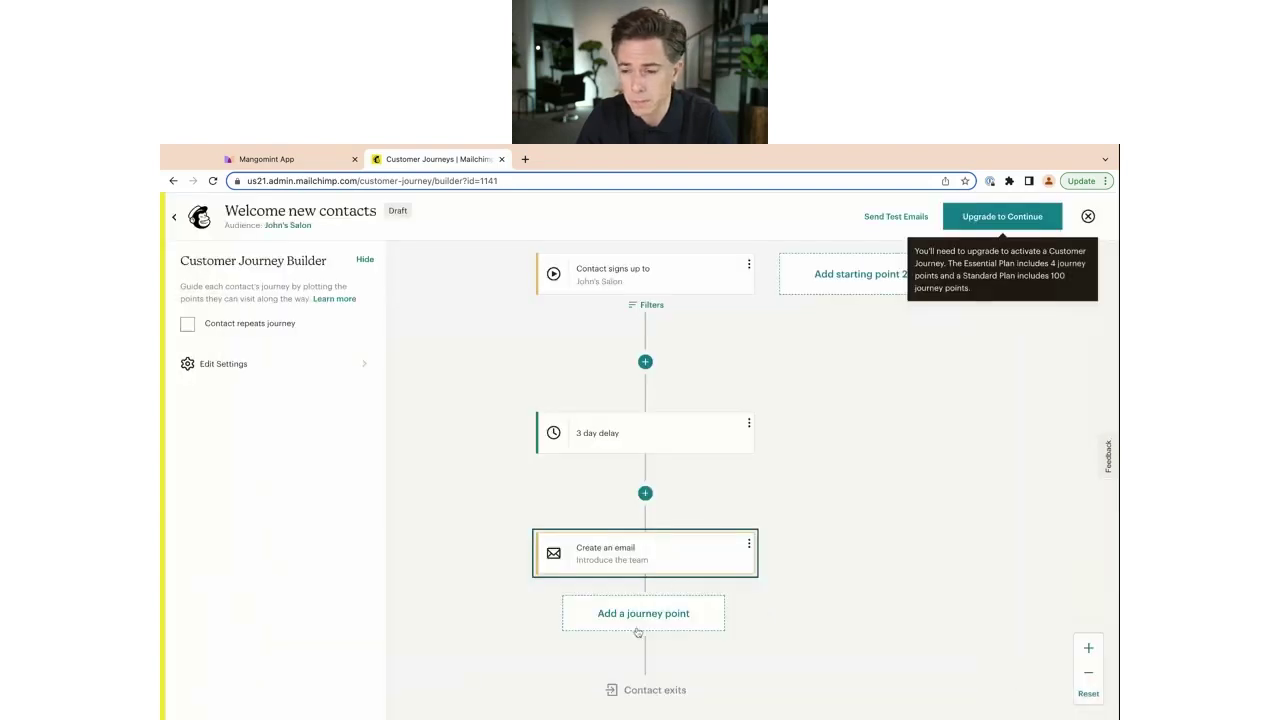
Step: Add a time delay of 1 week after the Introduce the team email
click(648, 618)
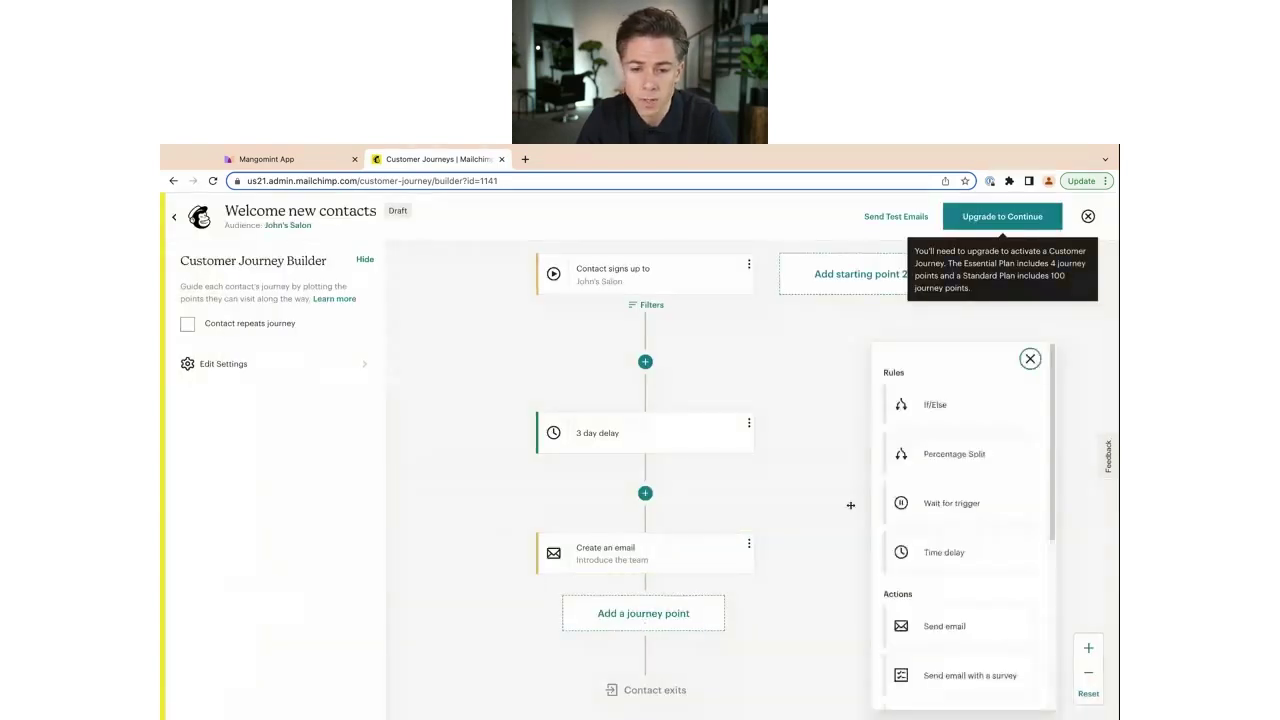
click(960, 552)
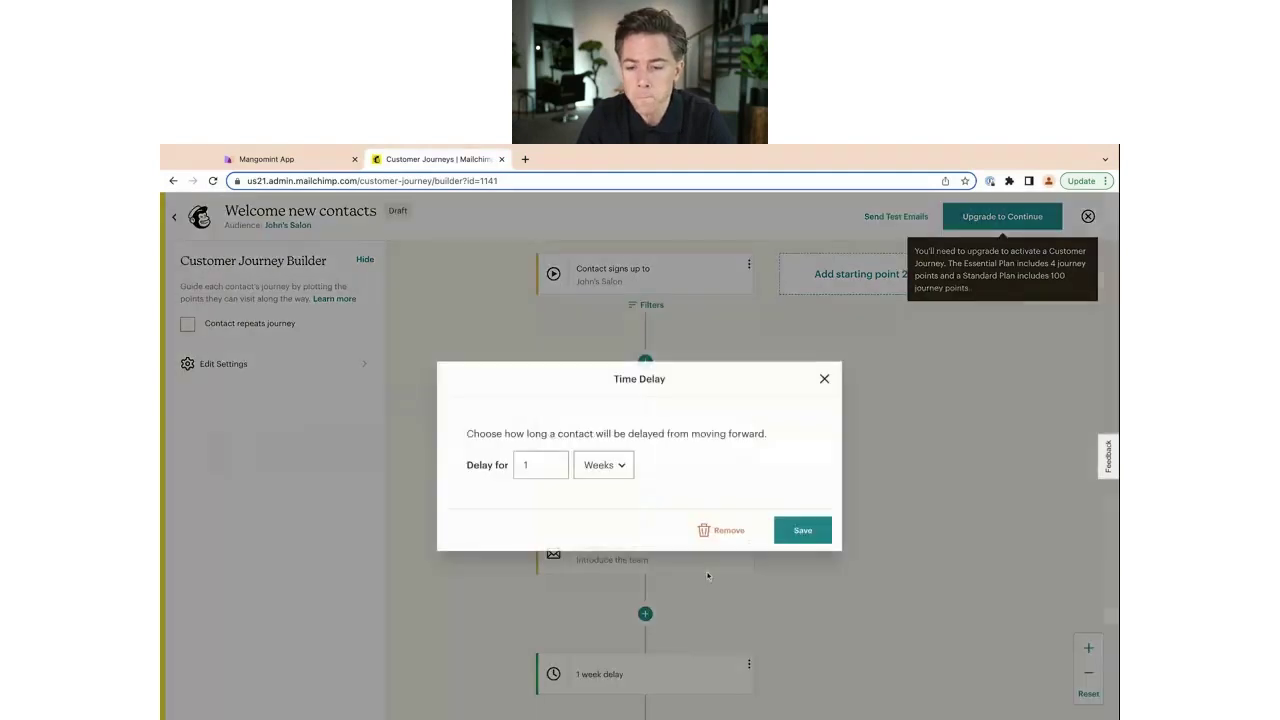
click(785, 530)
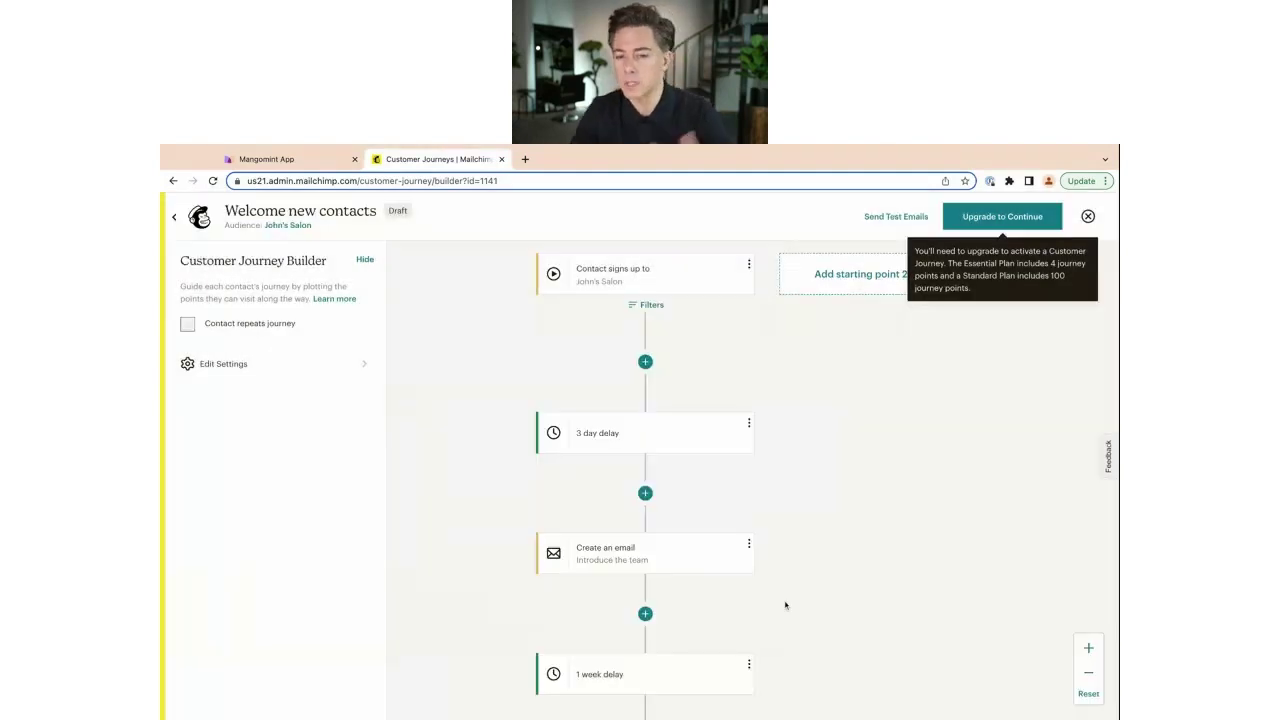
Step: Add a send email journey point after the 1 week delay
scroll(885, 591, down, 3)
mouse_move(646, 486)
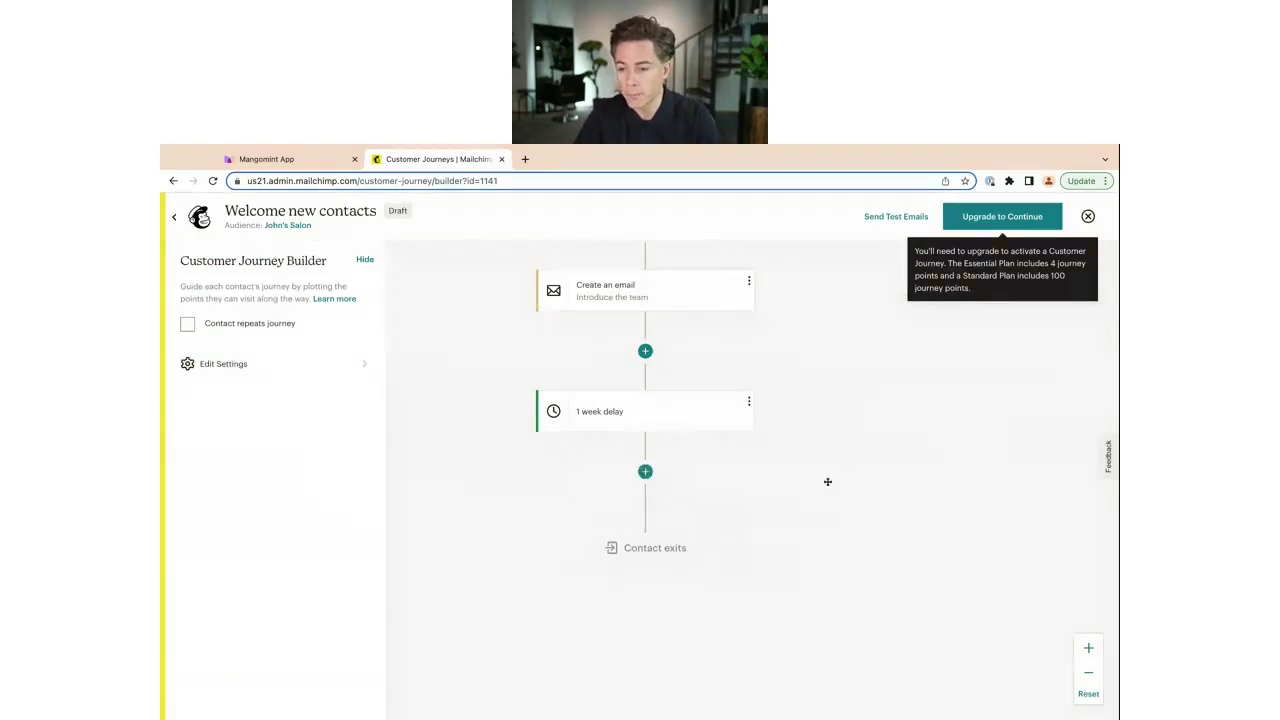
click(645, 472)
scroll(941, 563, down, 1)
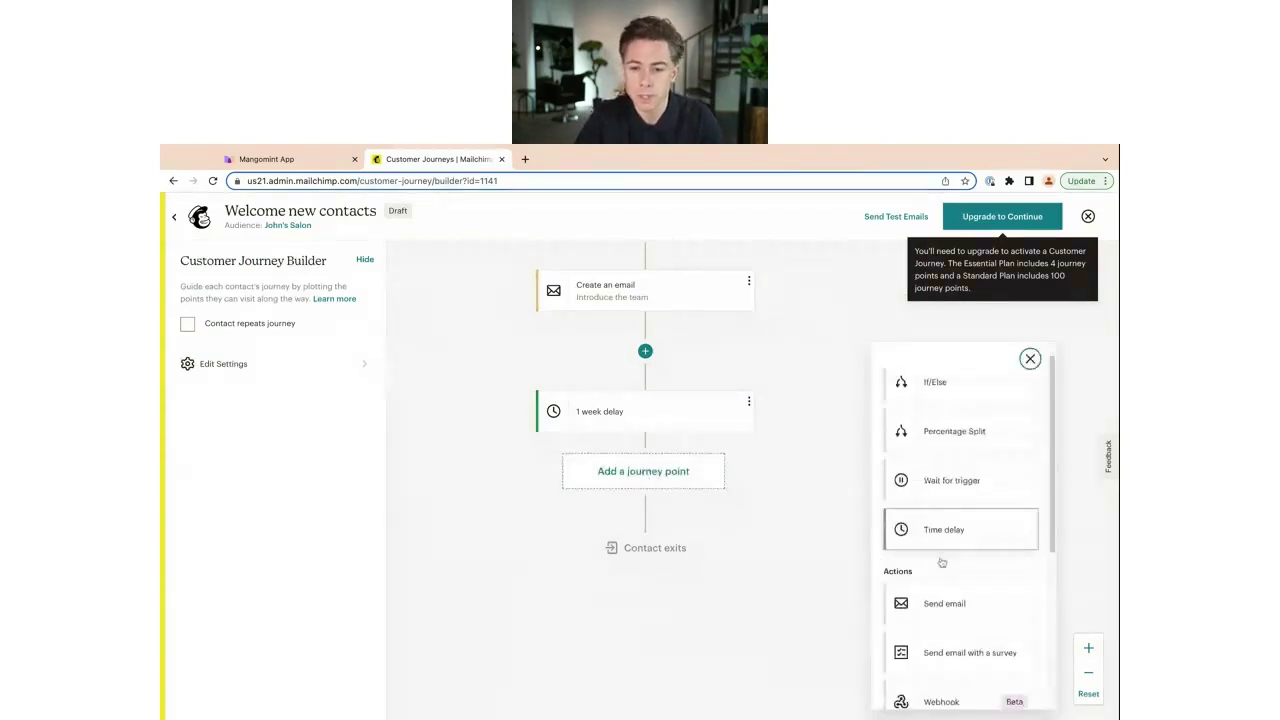
click(943, 603)
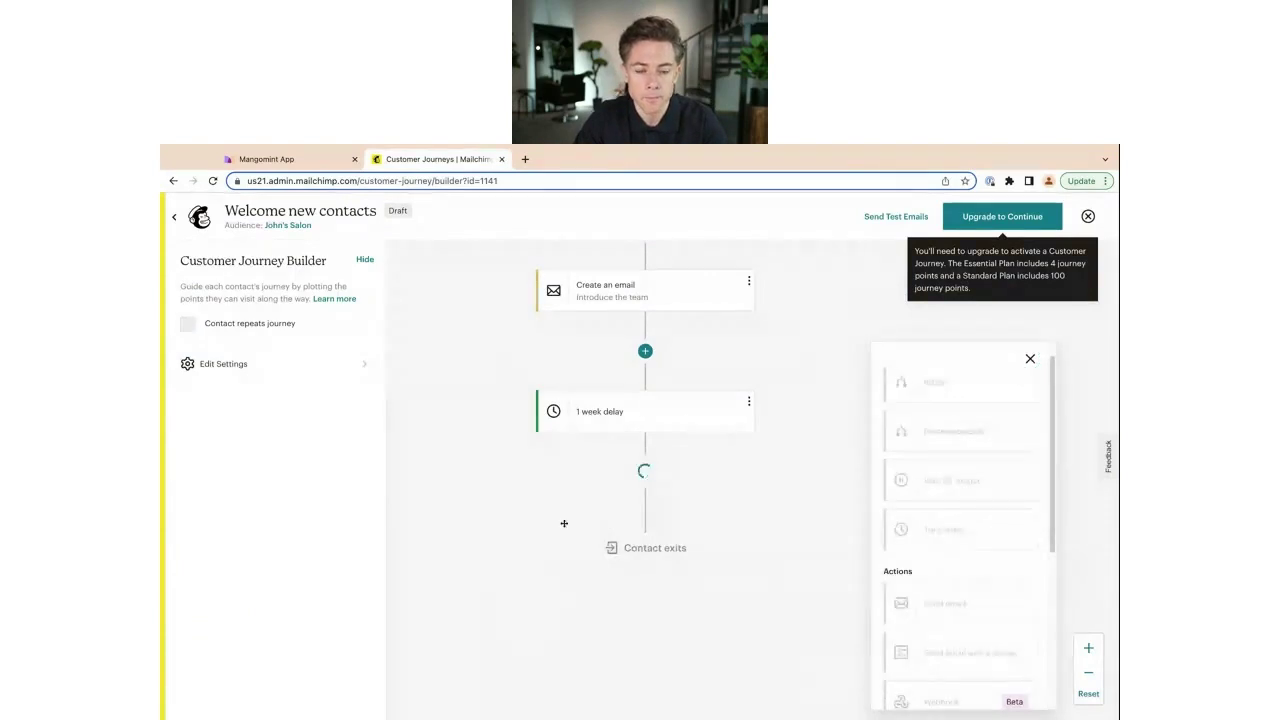
Step: Rename the new email as "Introduce social media", save the name and close its settings
click(566, 306)
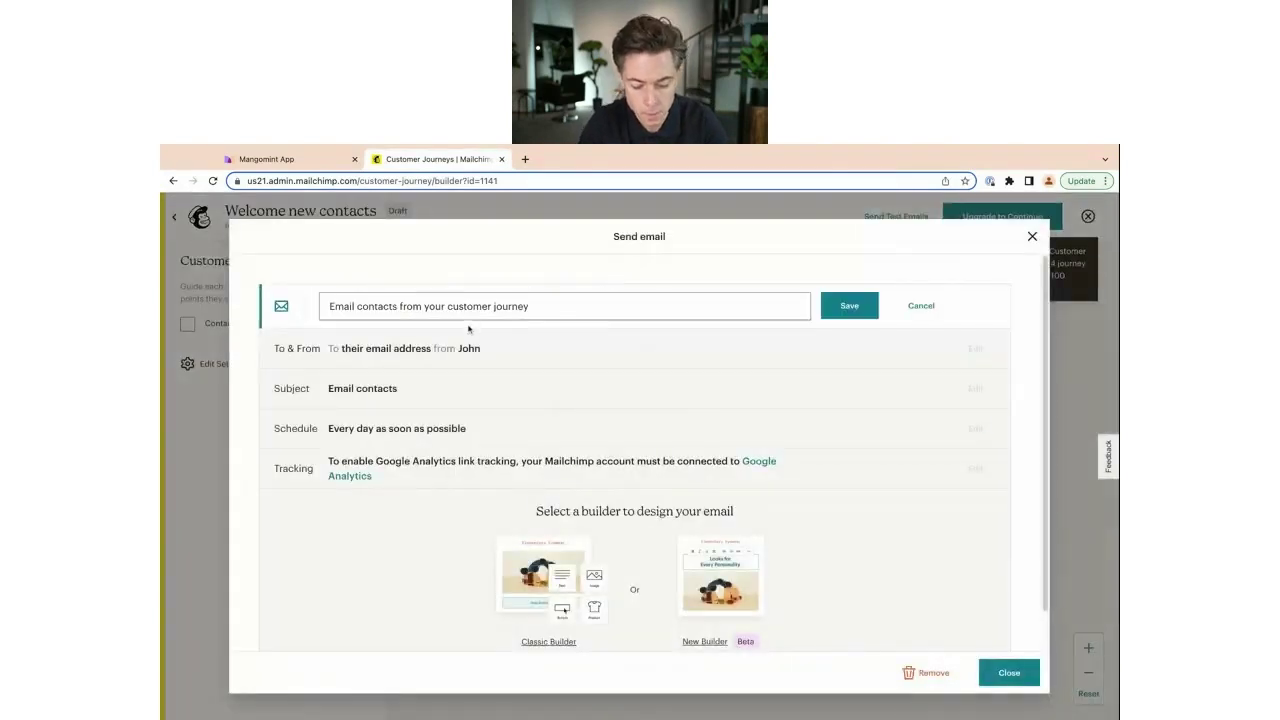
triple_click(559, 307)
text(Int)
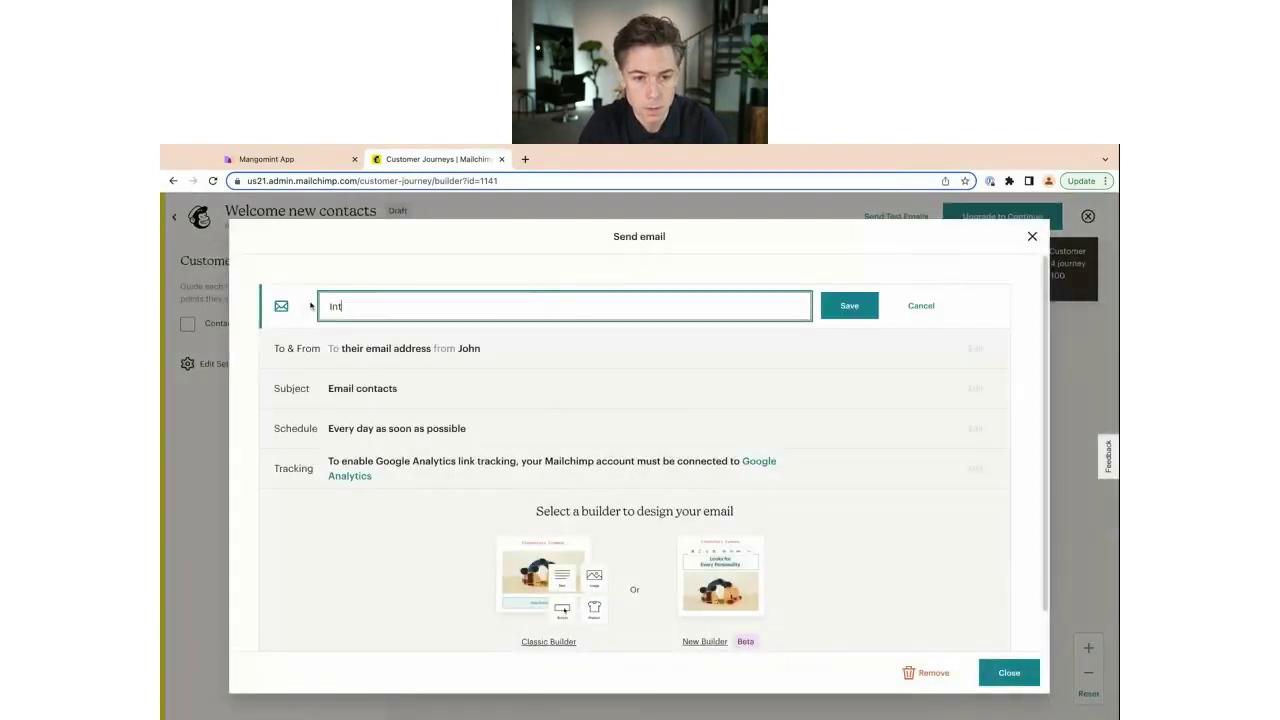
text(roduce email)
key(alt+shift+Left)
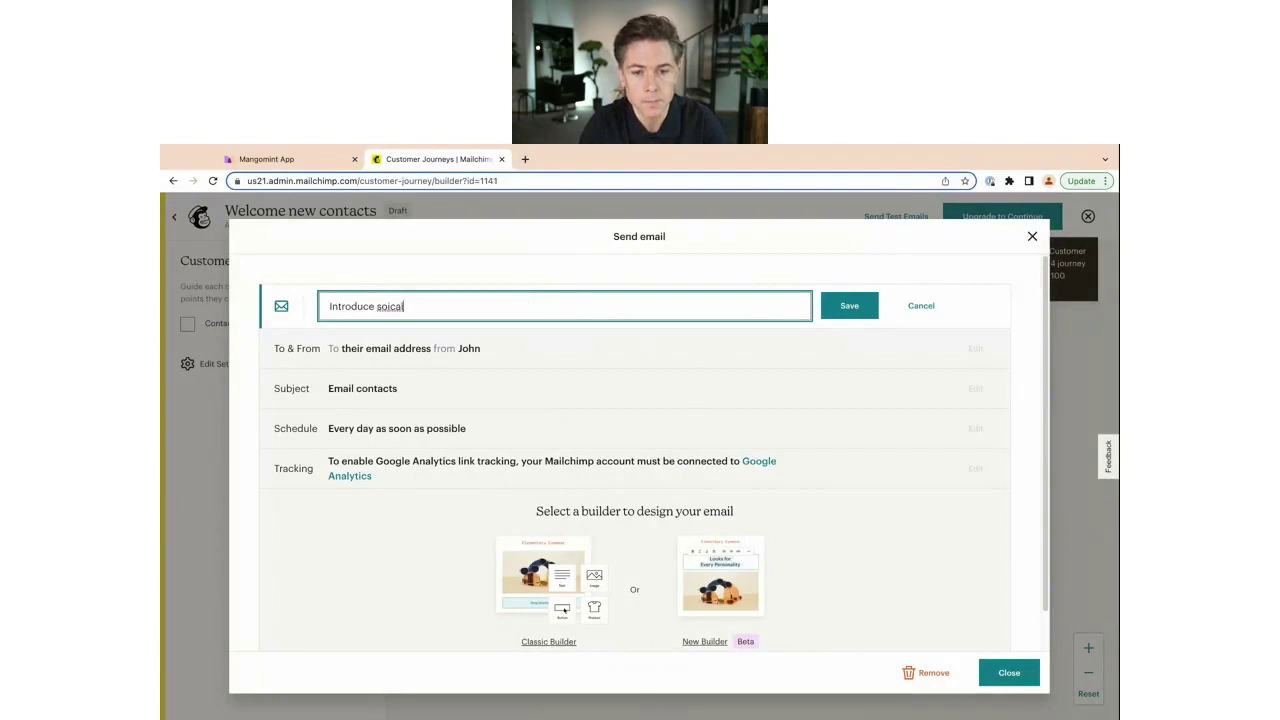
text(social media)
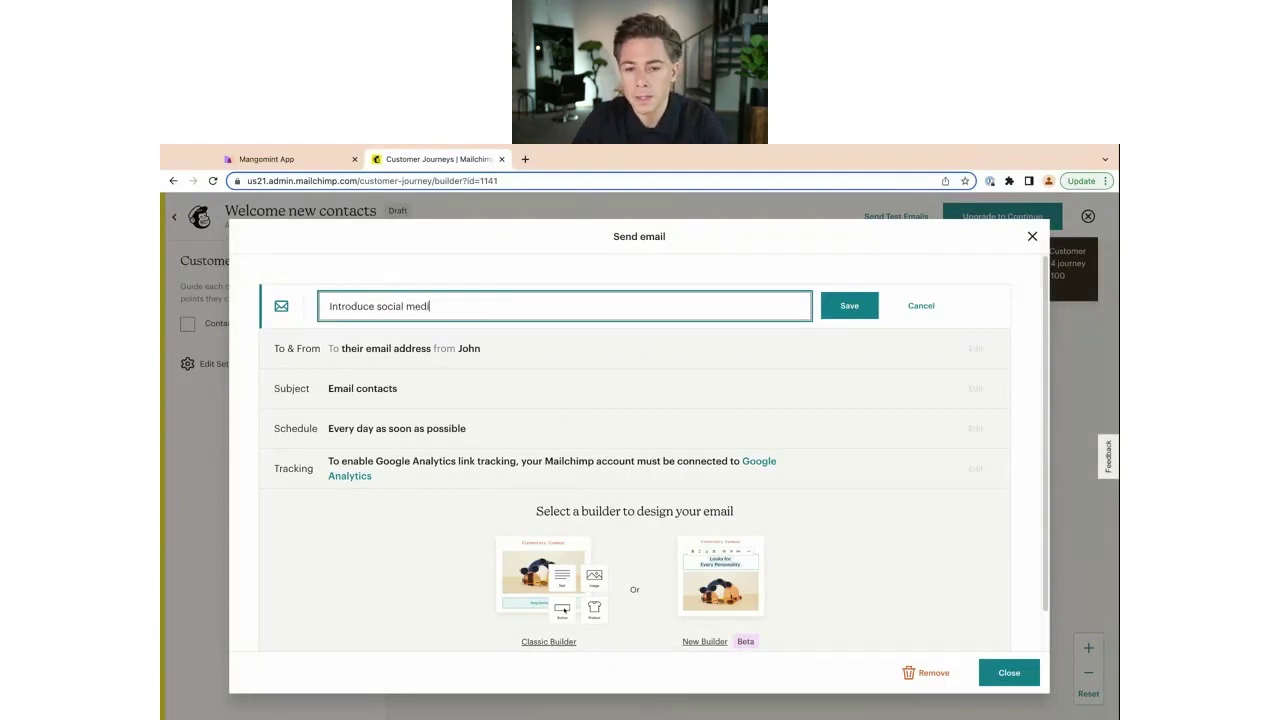
click(849, 306)
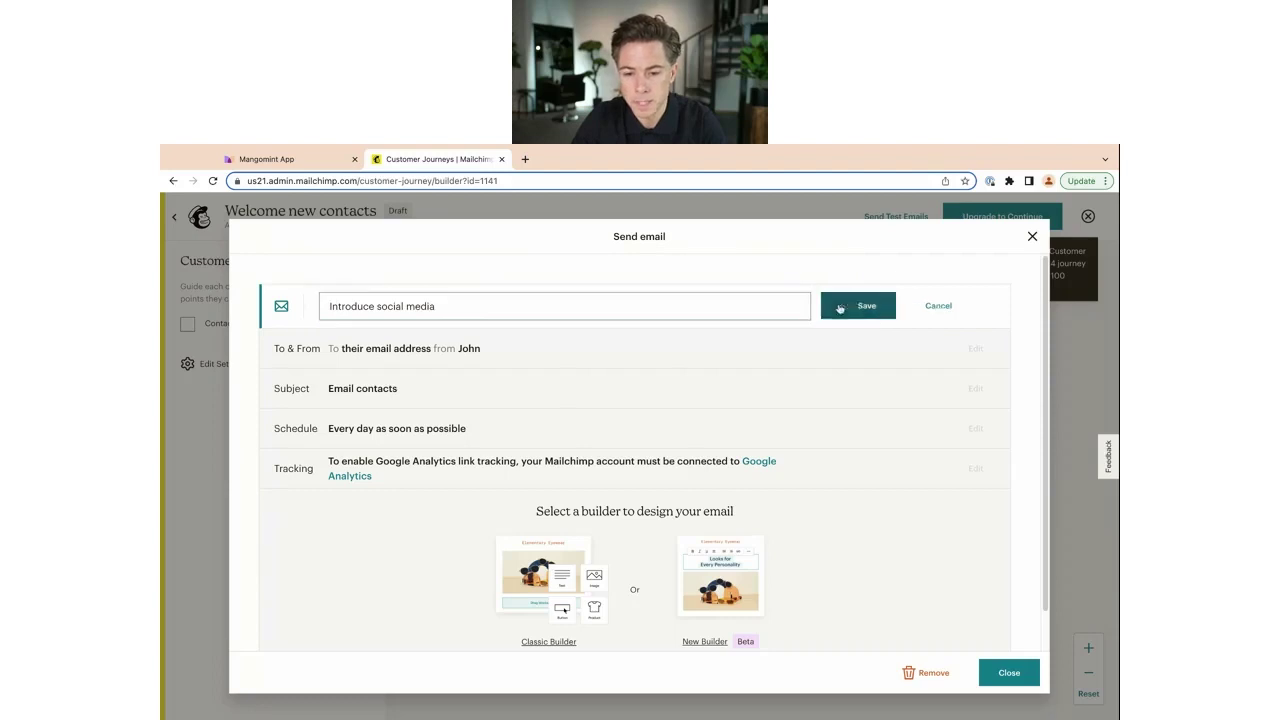
click(1010, 673)
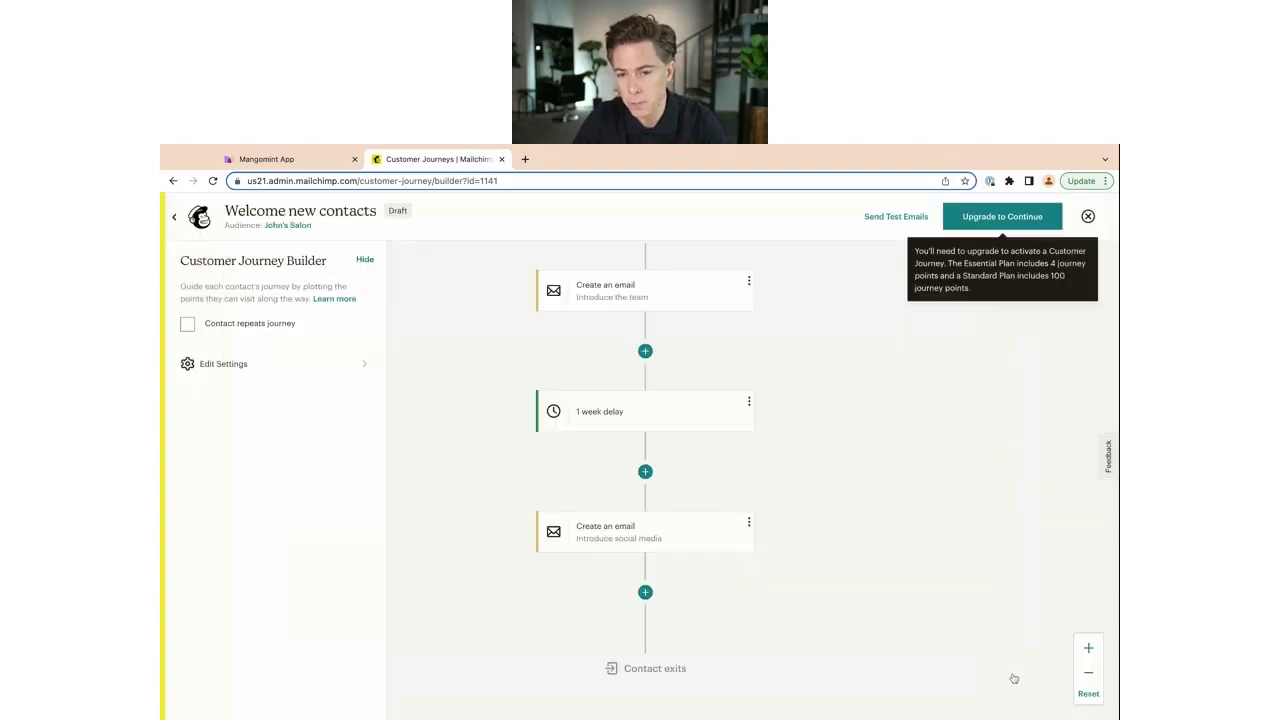
Step: Add an If/Else rule after the Introduce social media email and close its settings without saving a condition
scroll(644, 568, up, 3)
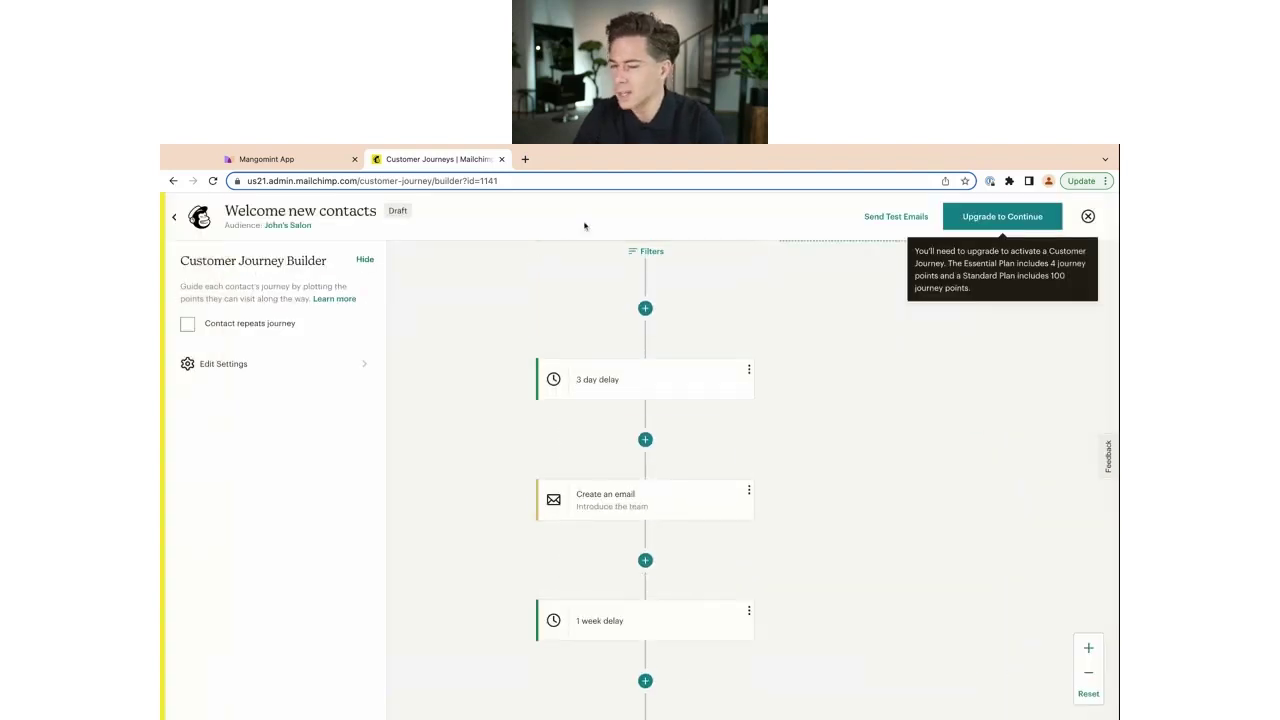
scroll(649, 598, down, 5)
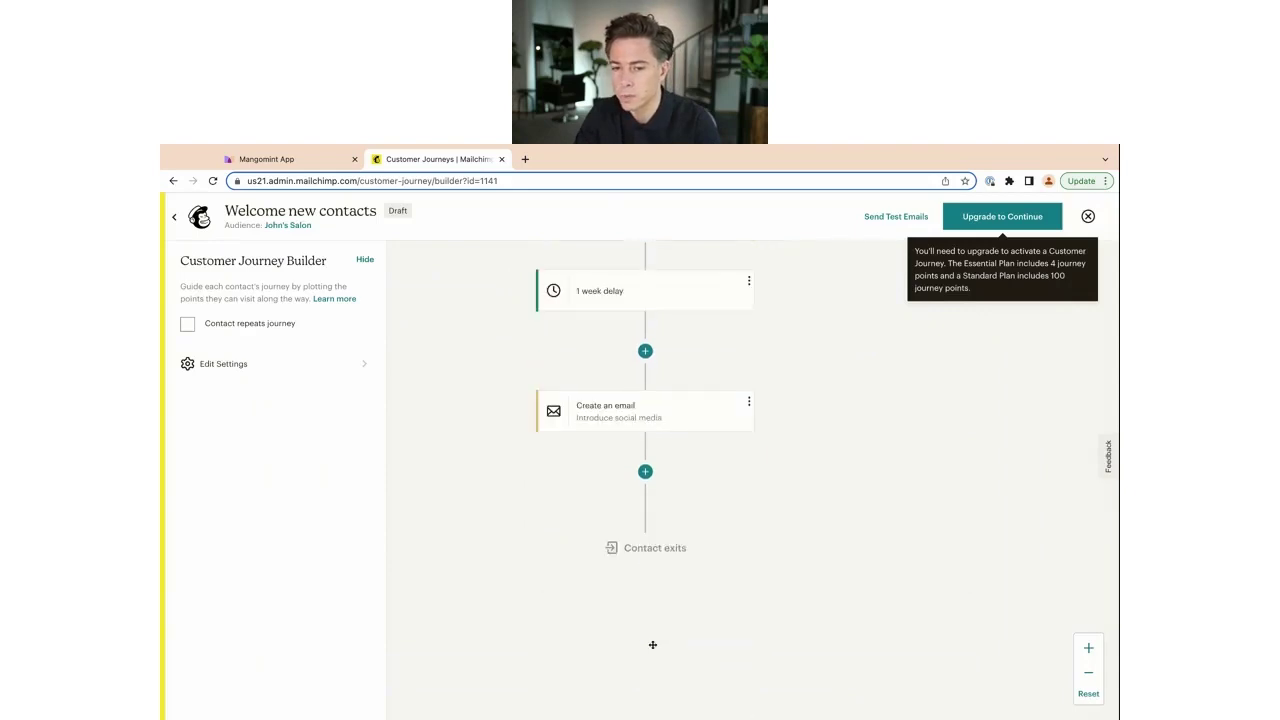
click(650, 474)
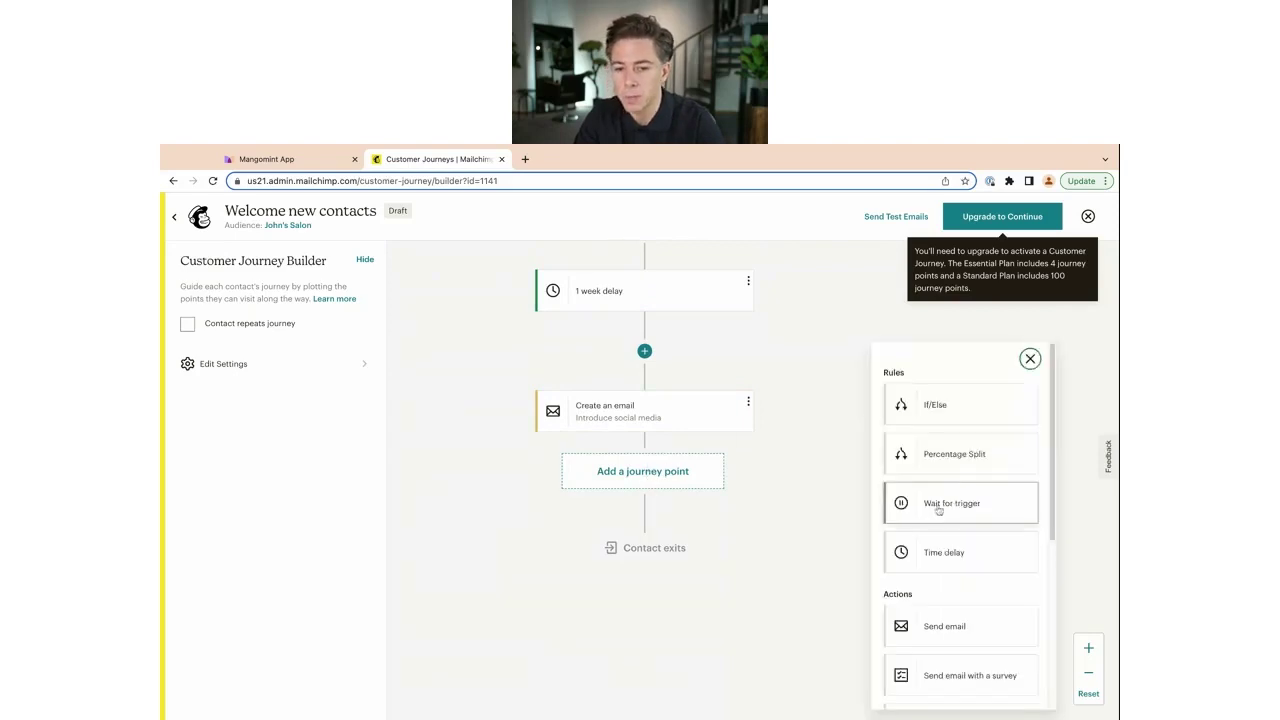
click(940, 406)
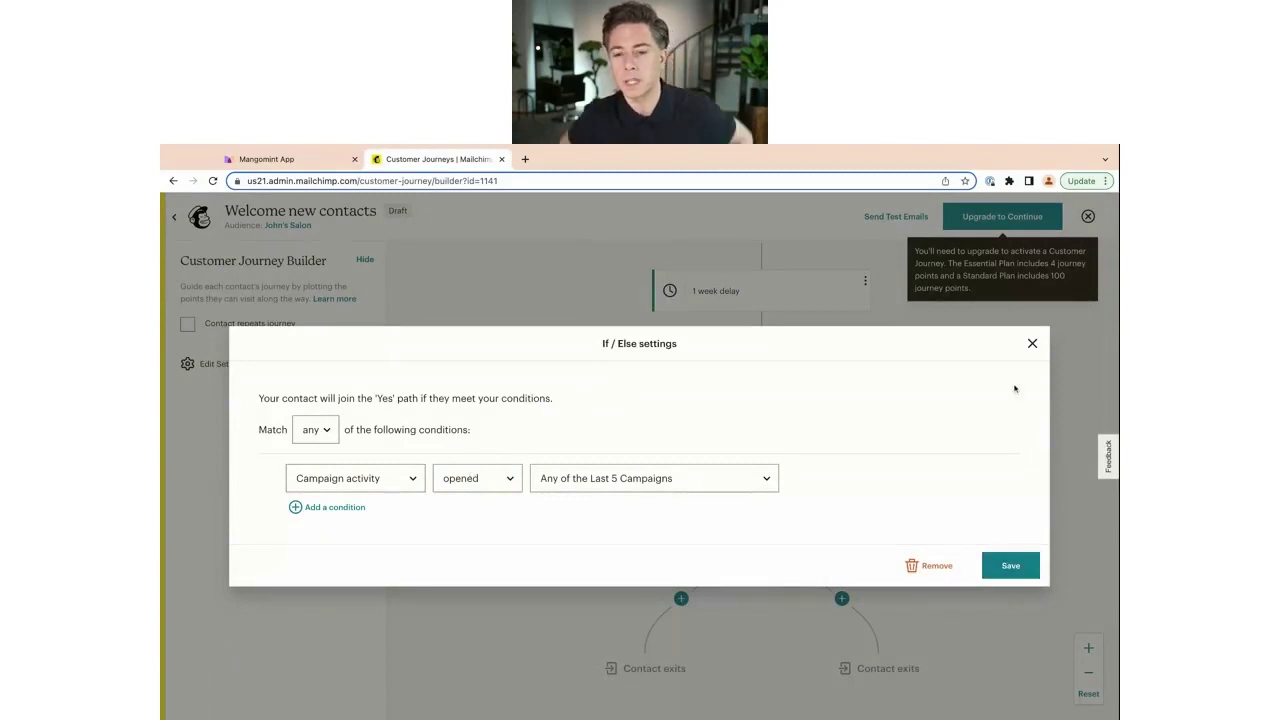
click(1032, 343)
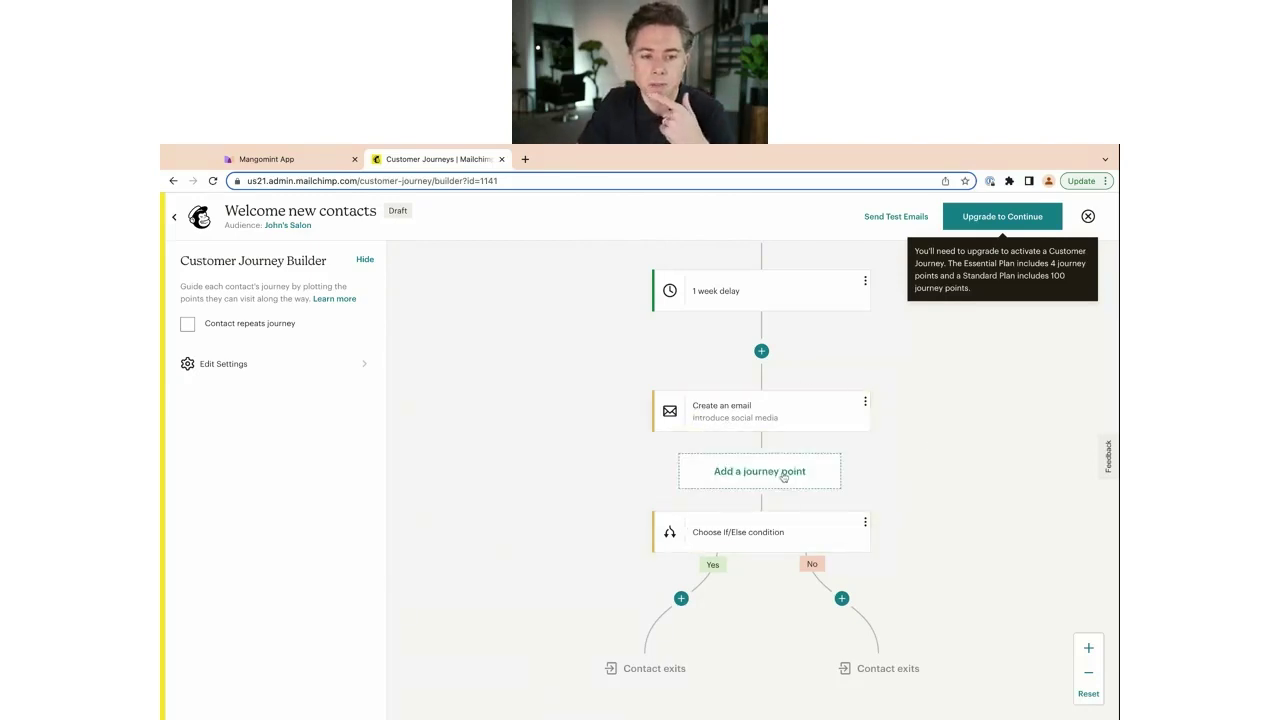
Step: Review the journey from its signup starting point and exit the journey builder to the Customer Journeys overview
scroll(775, 466, up, 10)
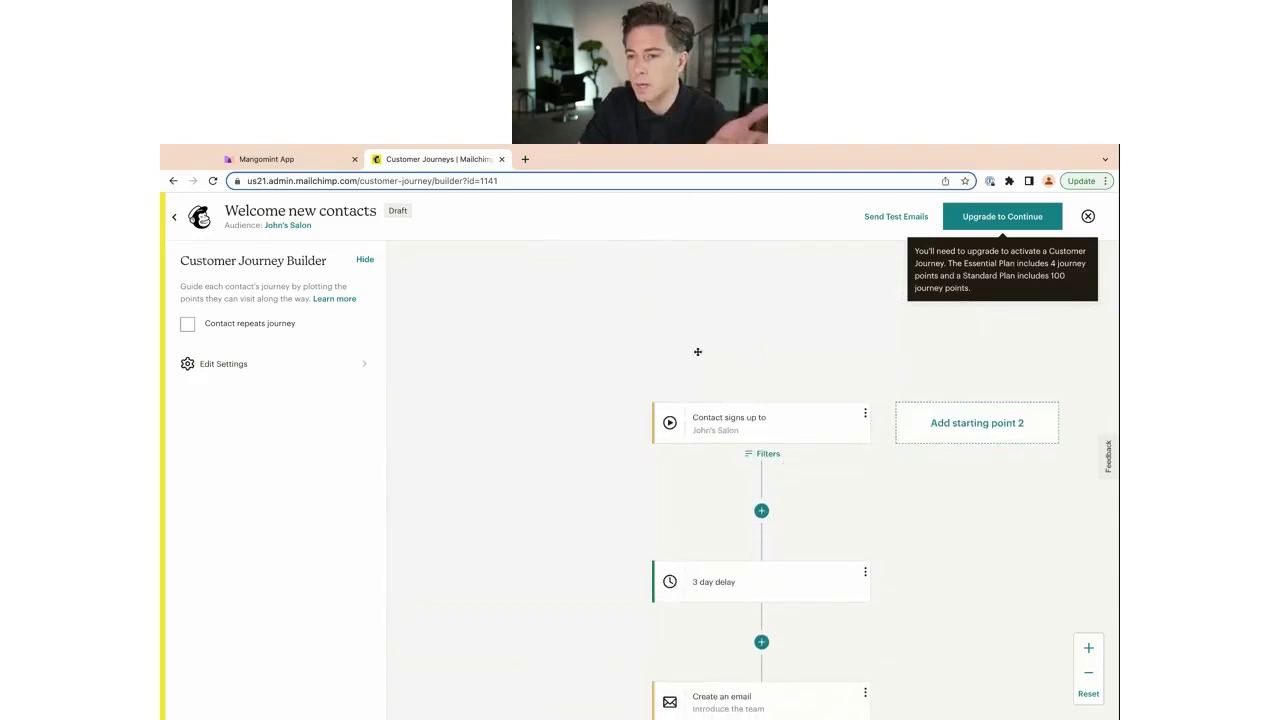
scroll(760, 420, down, 3)
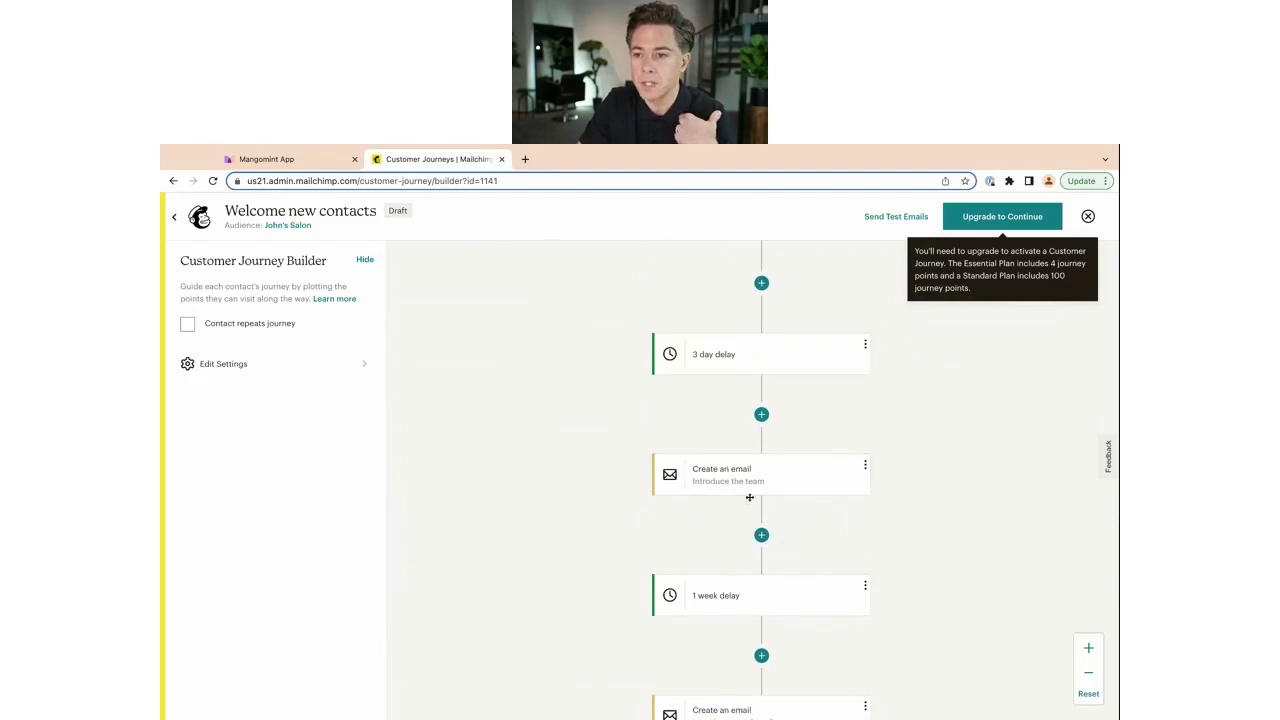
scroll(700, 458, up, 3)
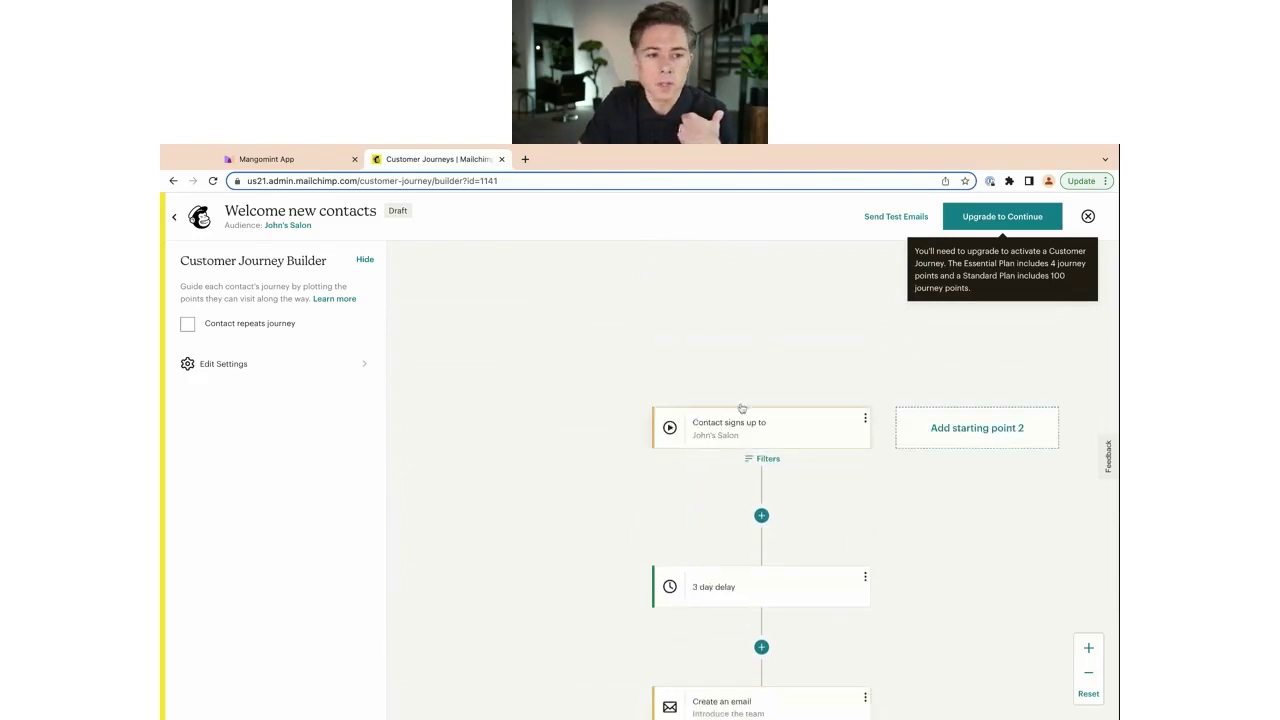
click(1088, 217)
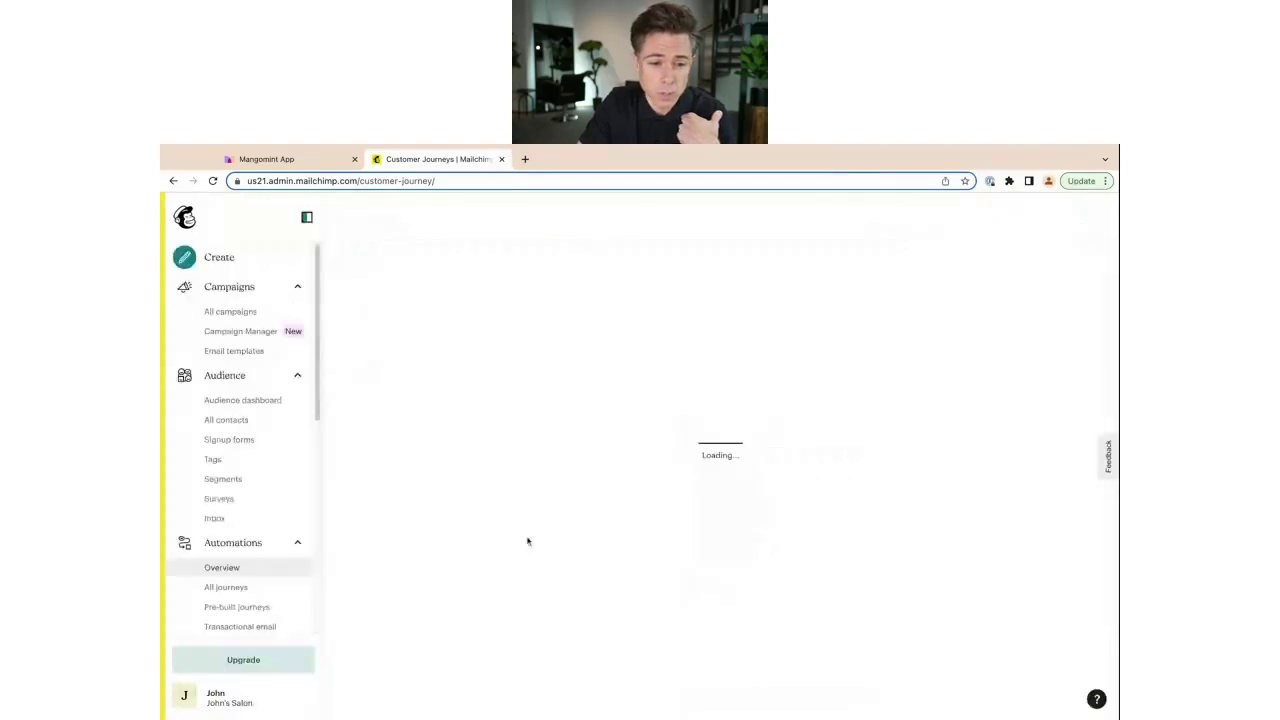
Step: Browse all integrations from the Discover page and search the app marketplace for "simple text"
scroll(321, 300, down, 5)
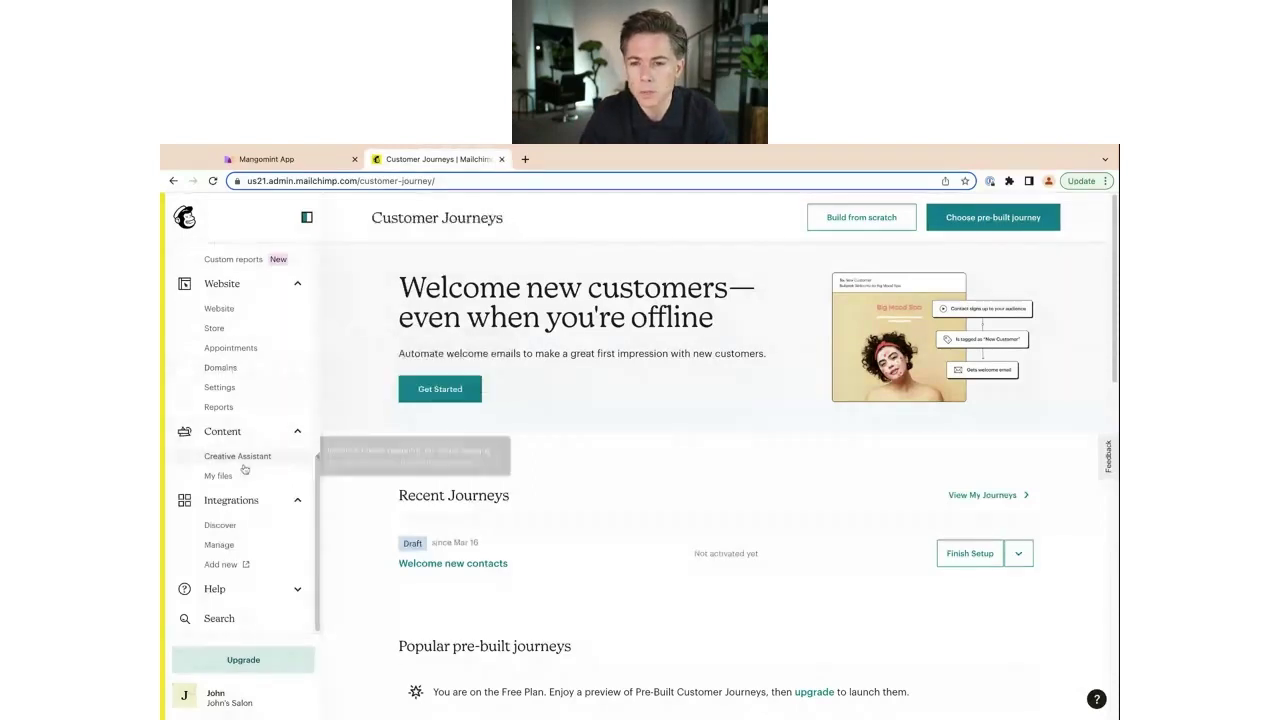
click(220, 525)
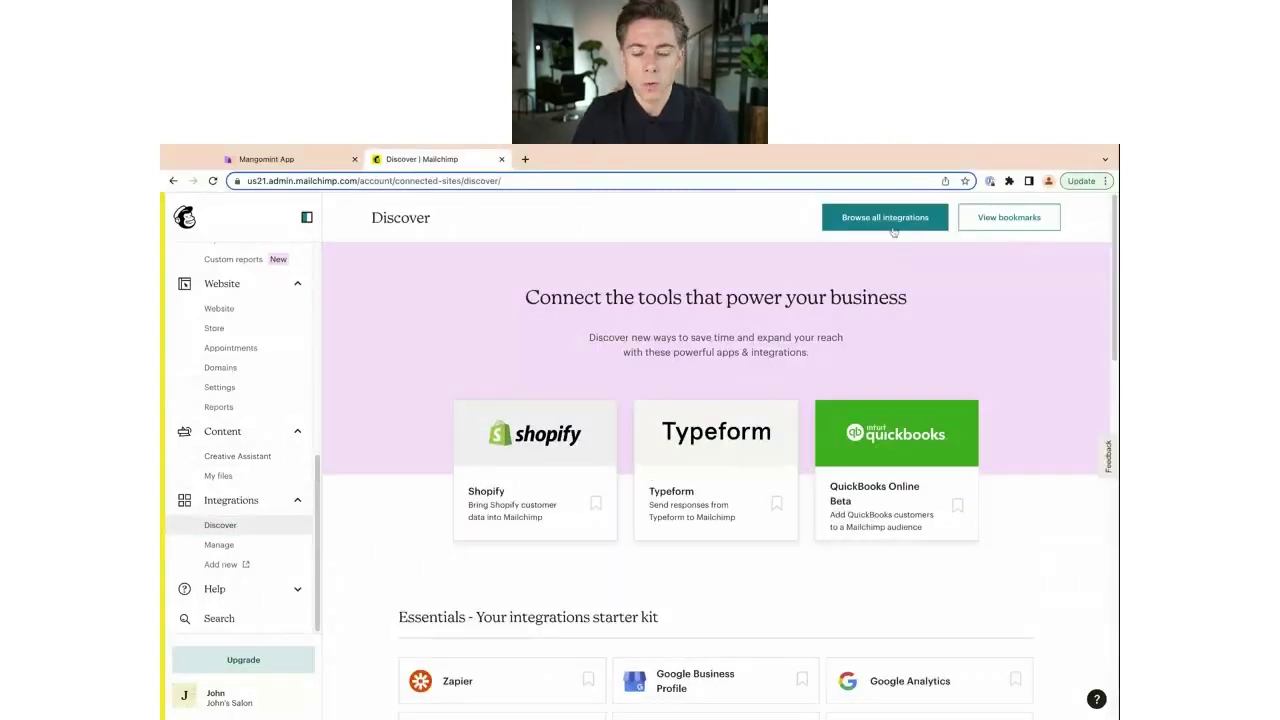
click(887, 220)
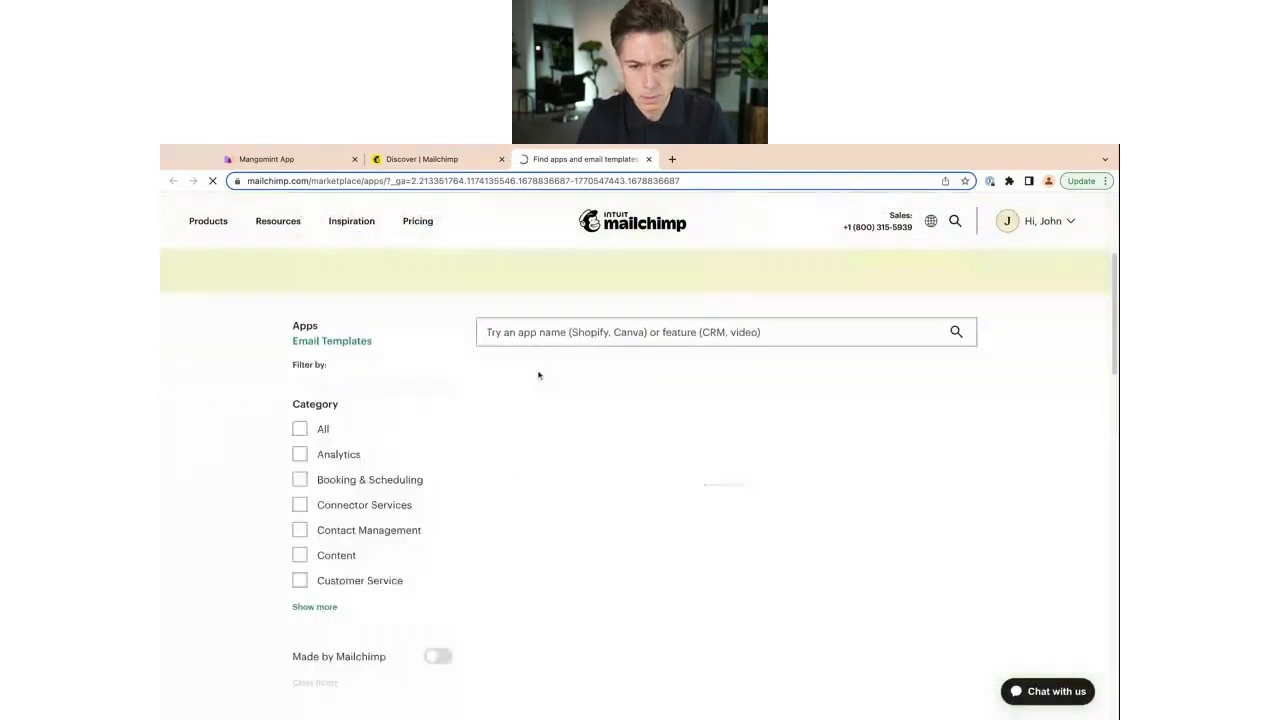
click(545, 325)
text(s)
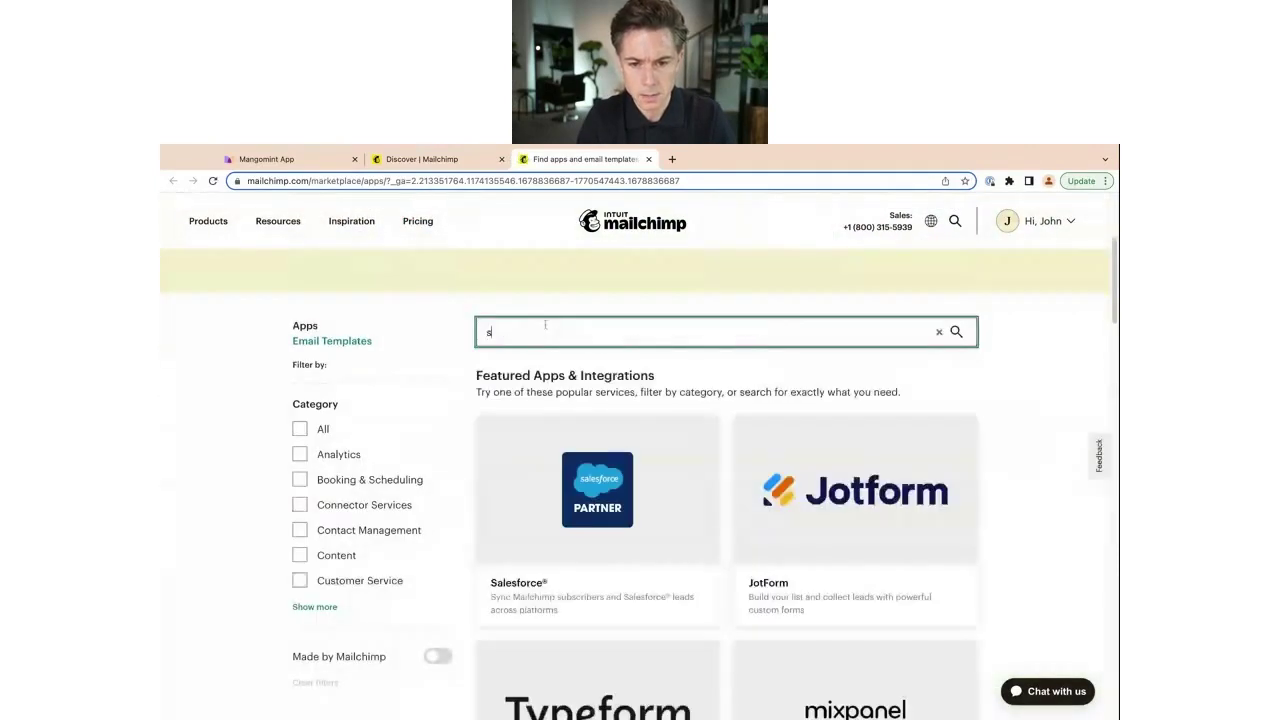
text(imple text)
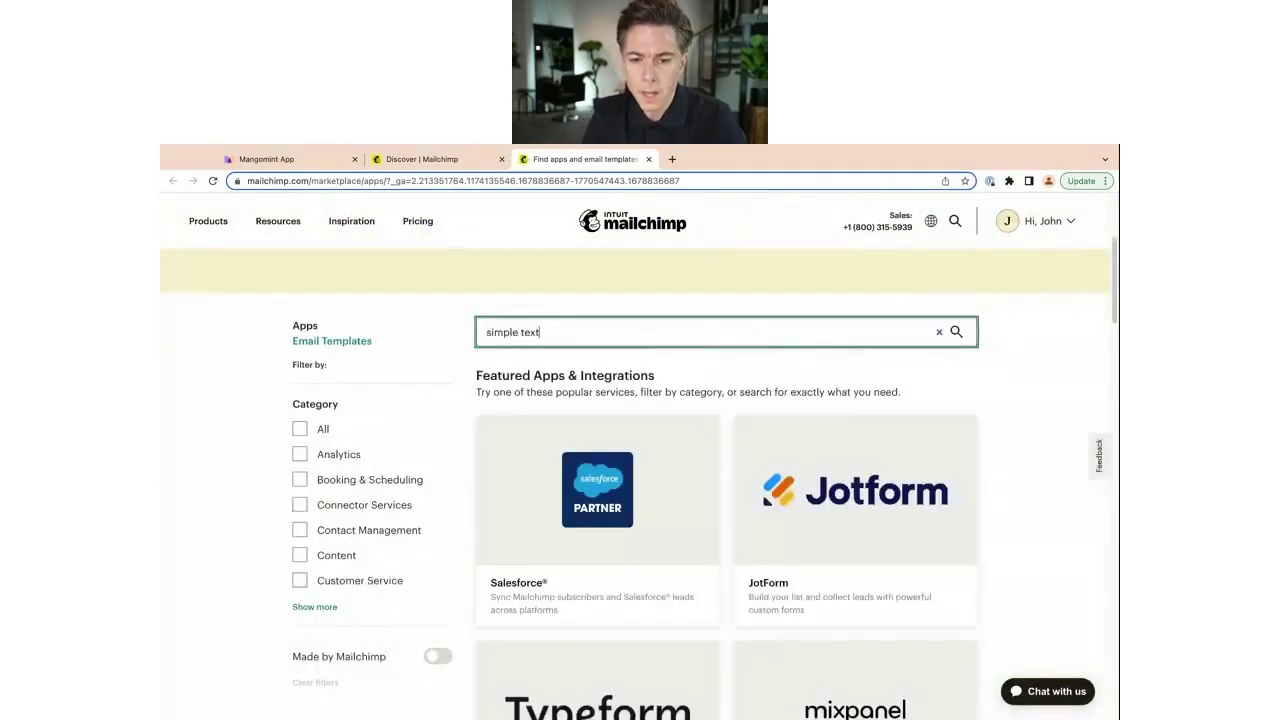
key(Return)
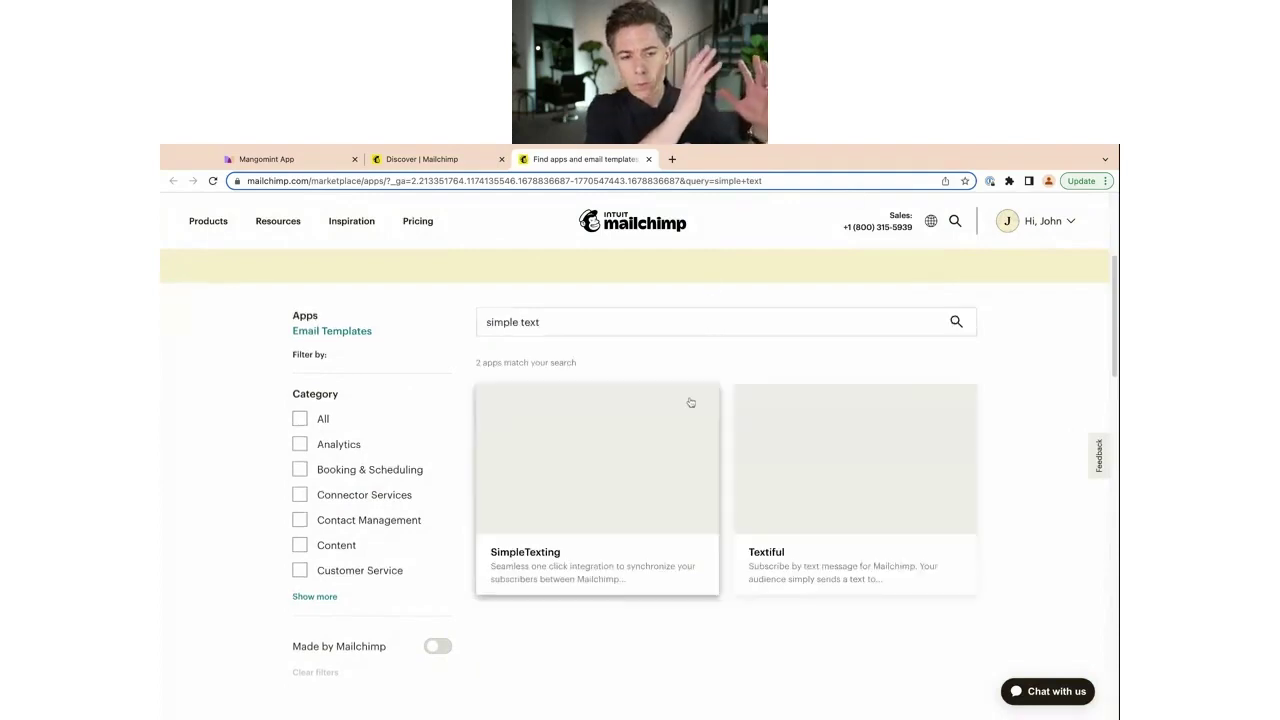
Step: Open the SimpleTexting integration page, read through its text messaging features and return to the marketplace search results
scroll(600, 390, down, 1)
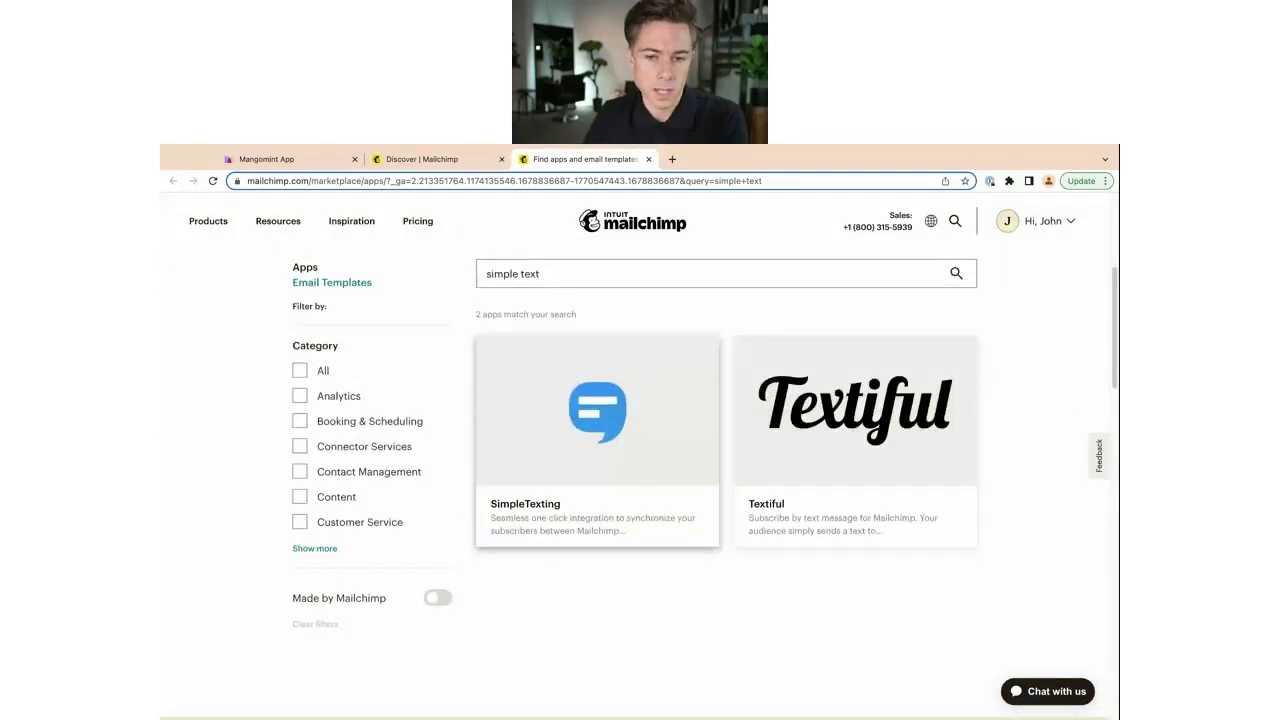
click(612, 425)
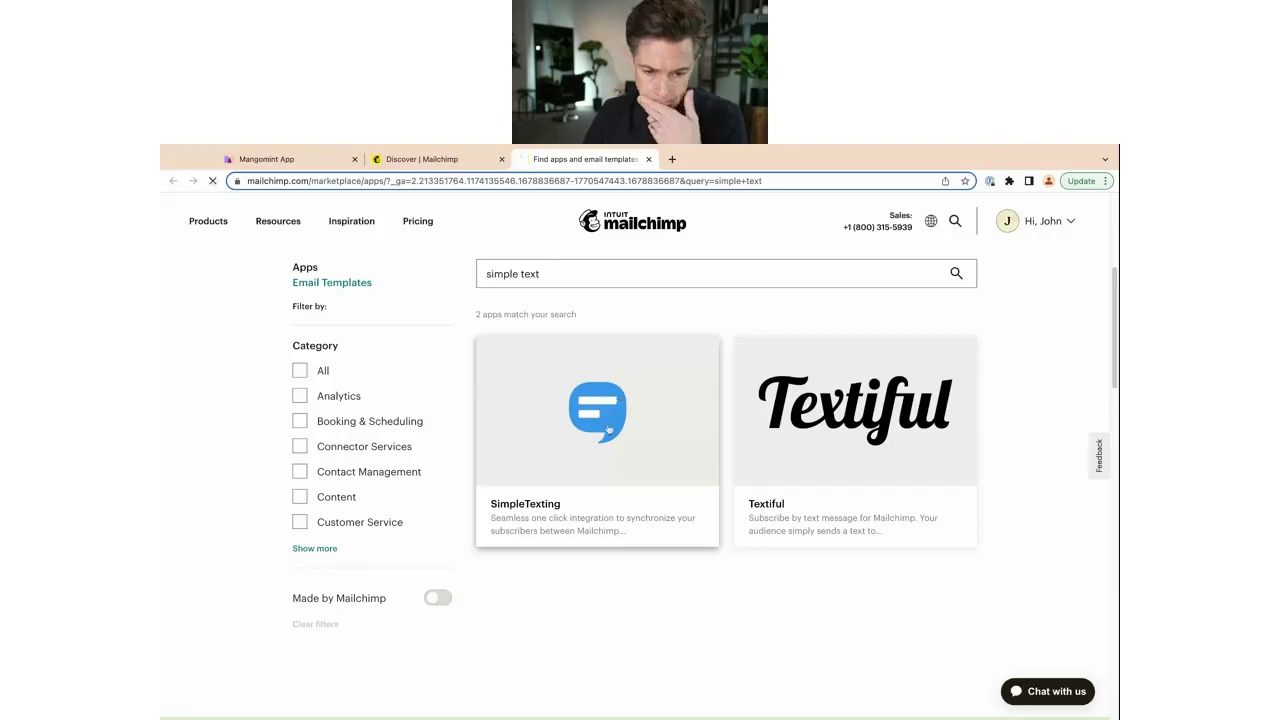
scroll(553, 494, down, 3)
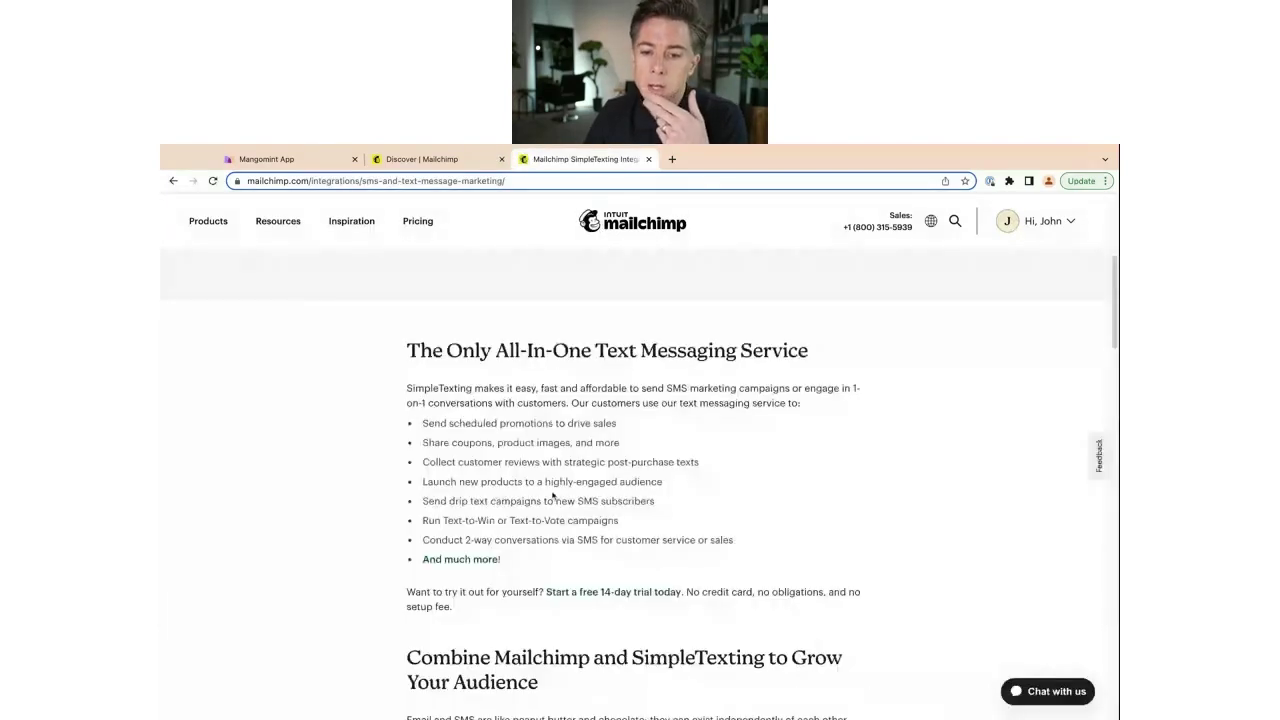
scroll(553, 494, down, 3)
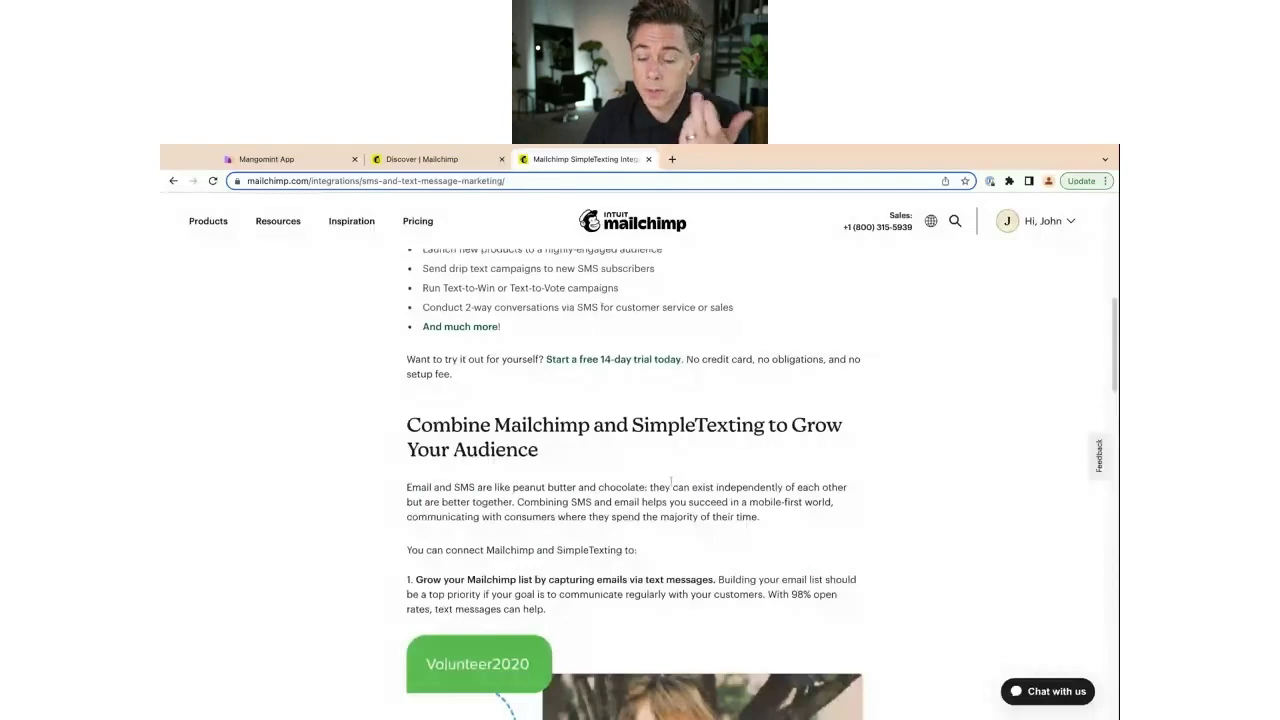
scroll(898, 390, up, 3)
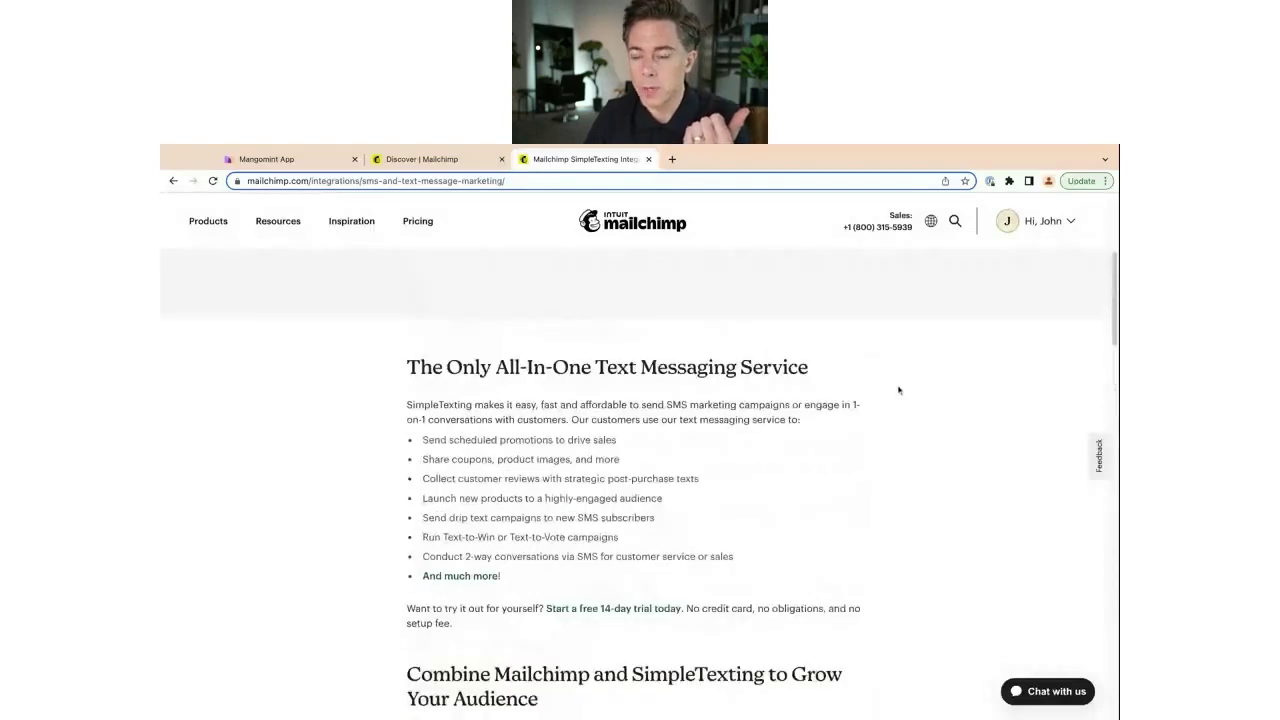
scroll(898, 390, down, 3)
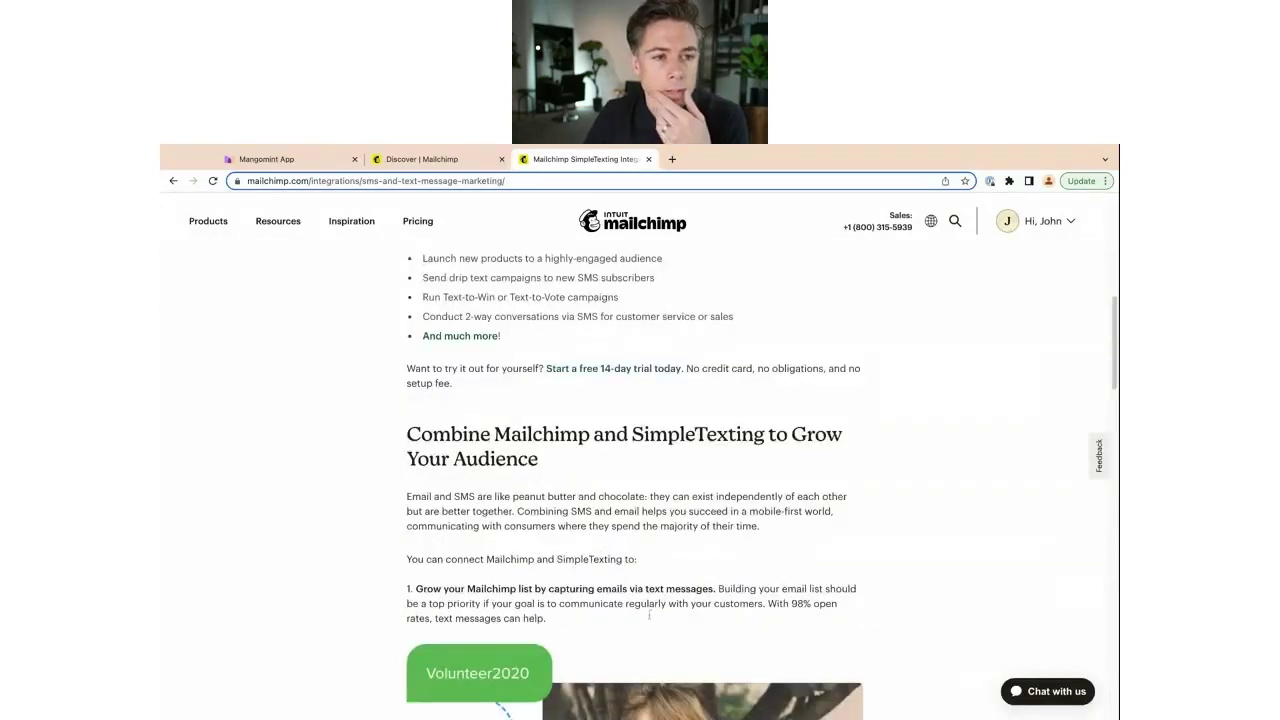
scroll(647, 645, down, 6)
scroll(647, 645, up, 3)
scroll(561, 357, up, 4)
click(208, 221)
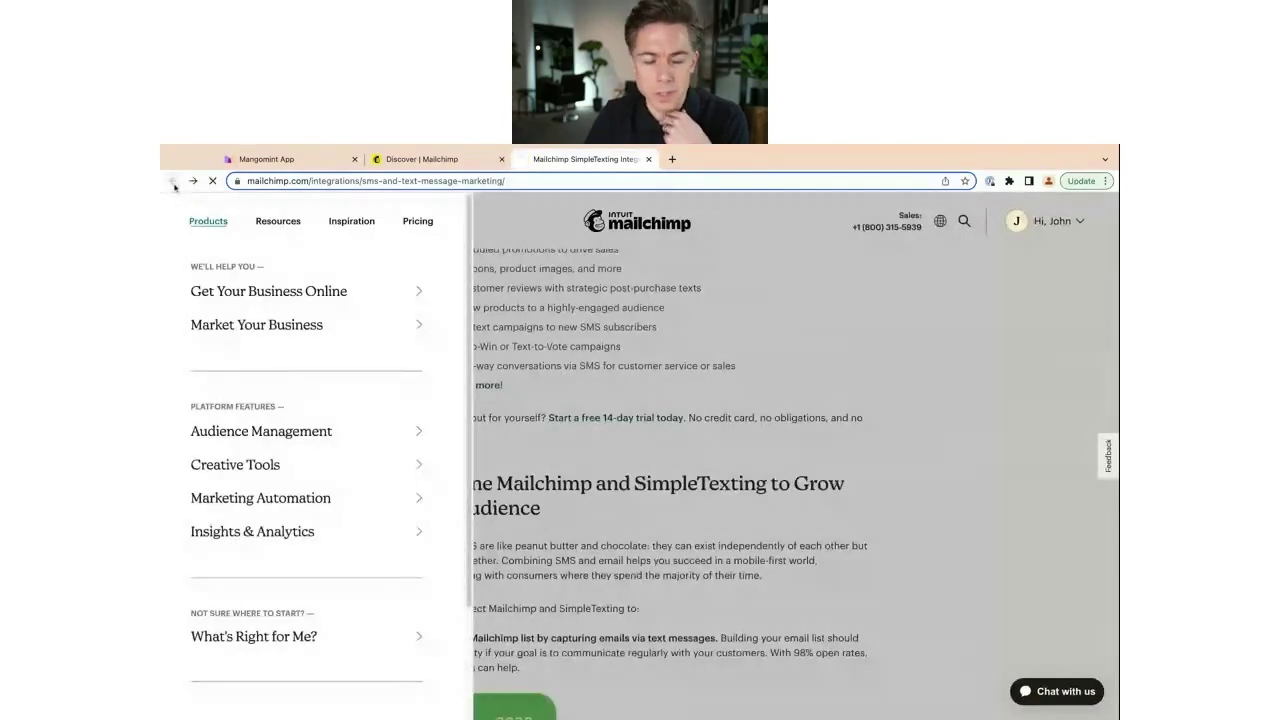
click(173, 181)
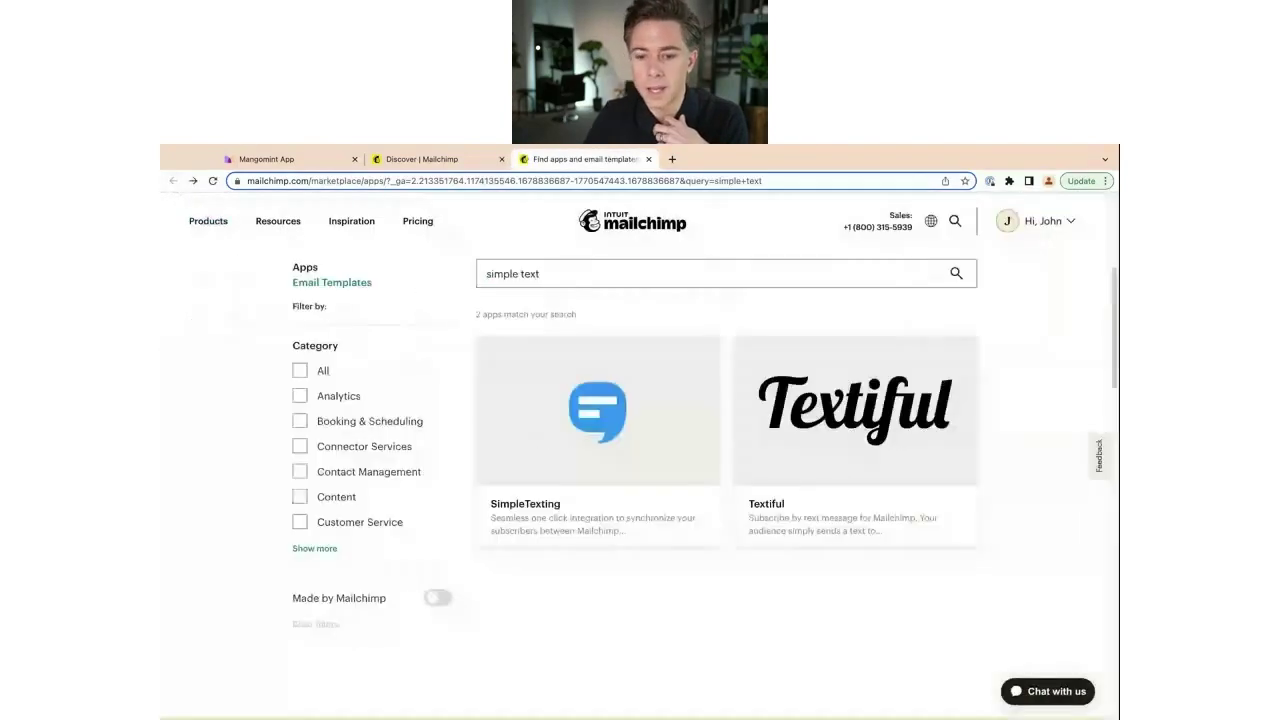